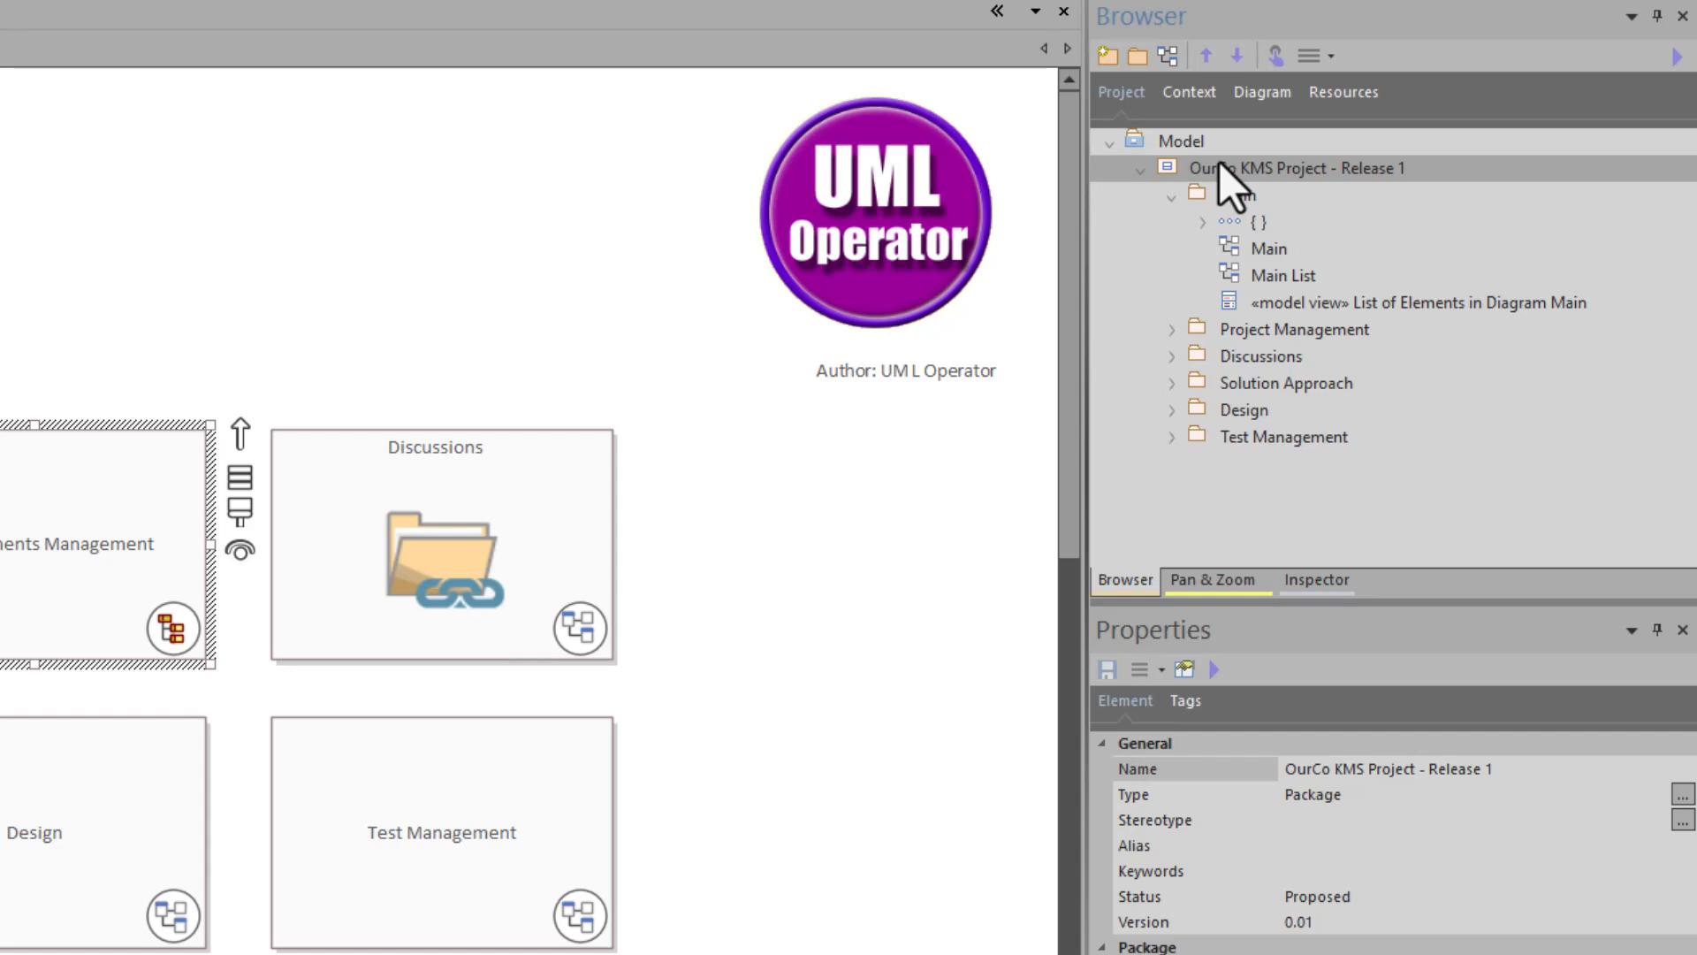
Step: Start importing a native/XMI package into OurCo KMS Project - Release 1, choosing Requirements.xea as the source file
left_click(1219, 163)
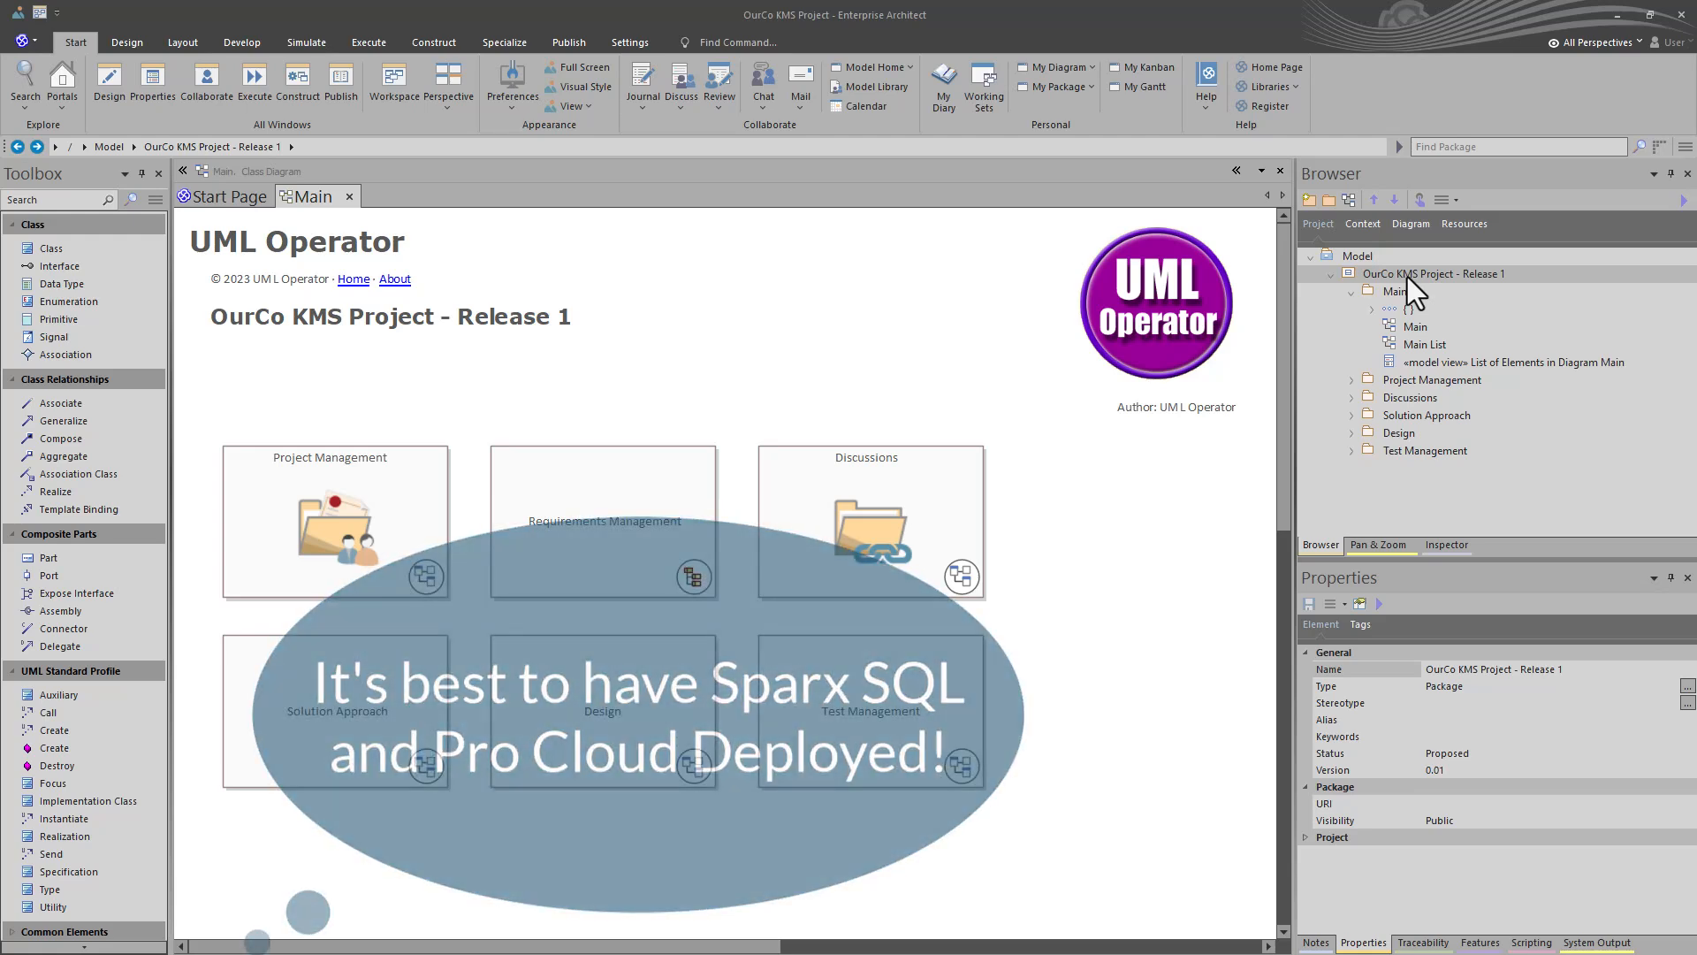
left_click(1407, 276)
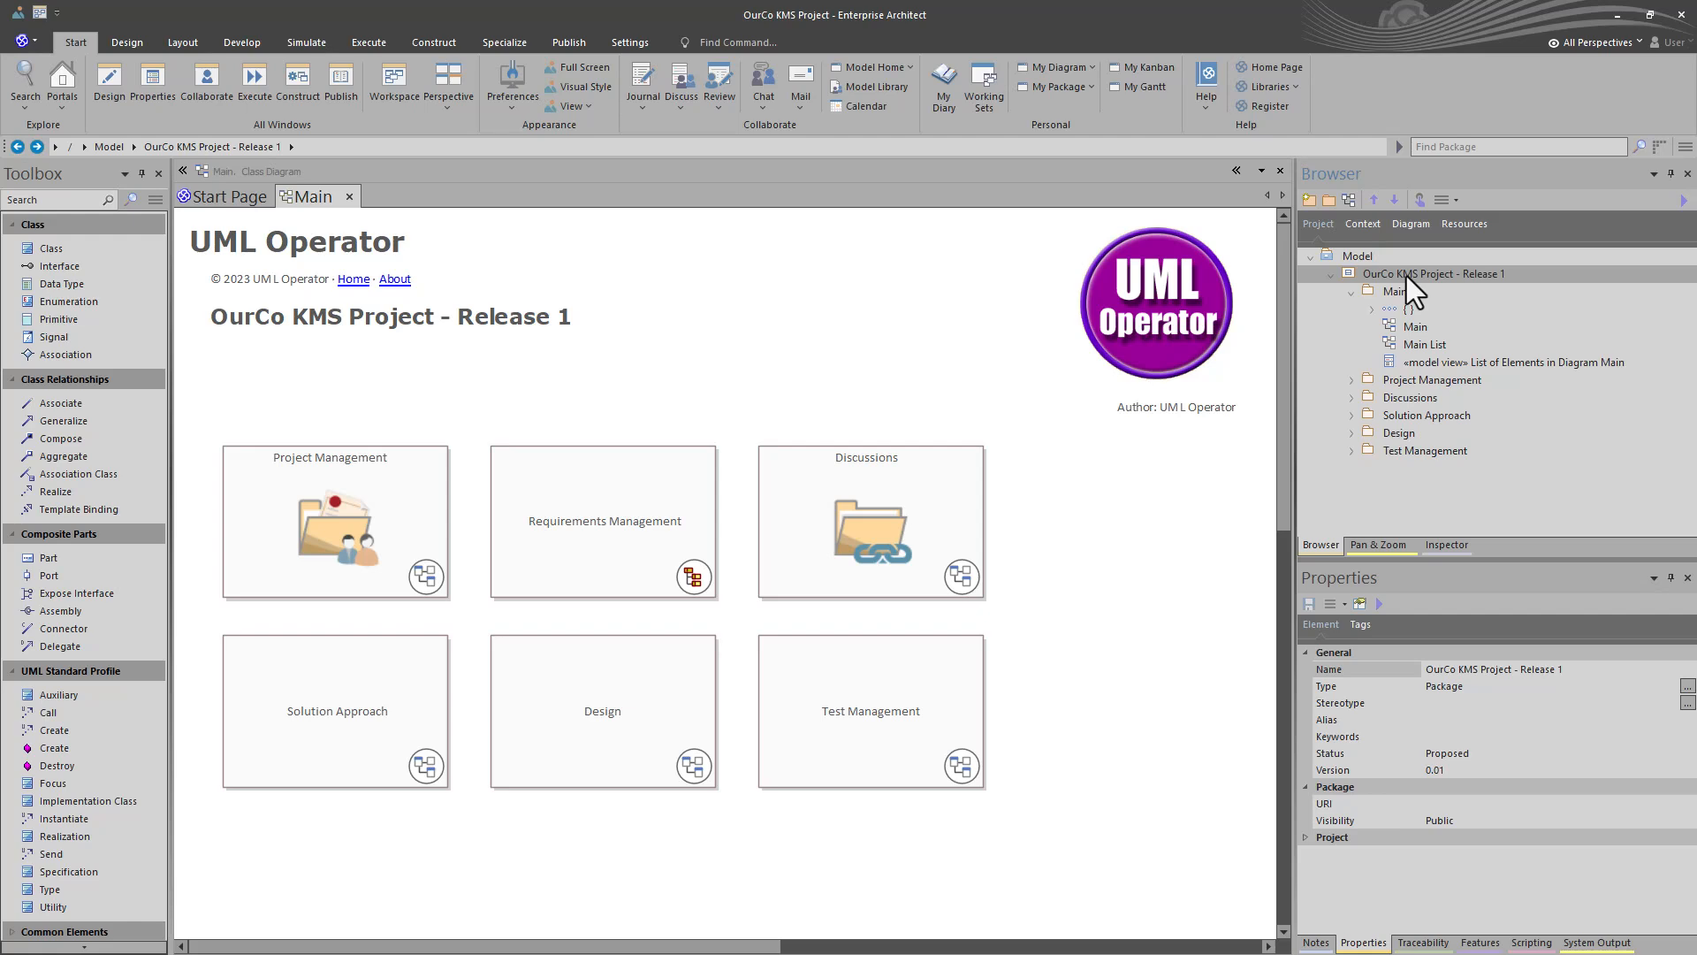
key("ctrl+alt+i")
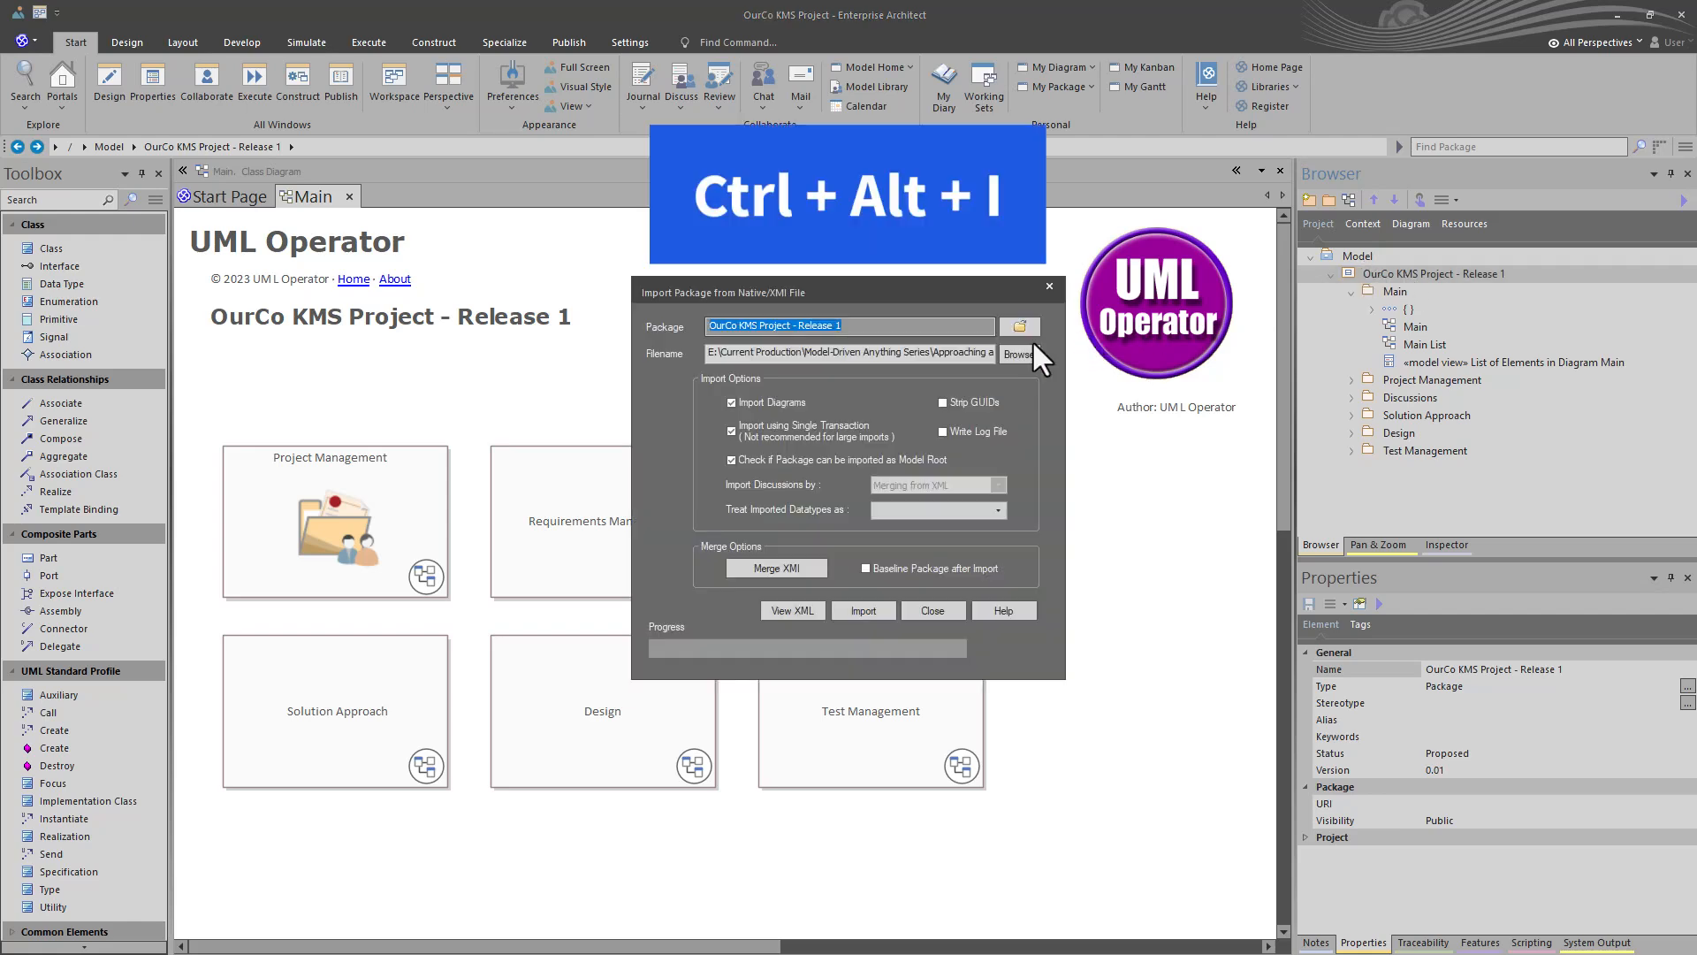
left_click(1018, 354)
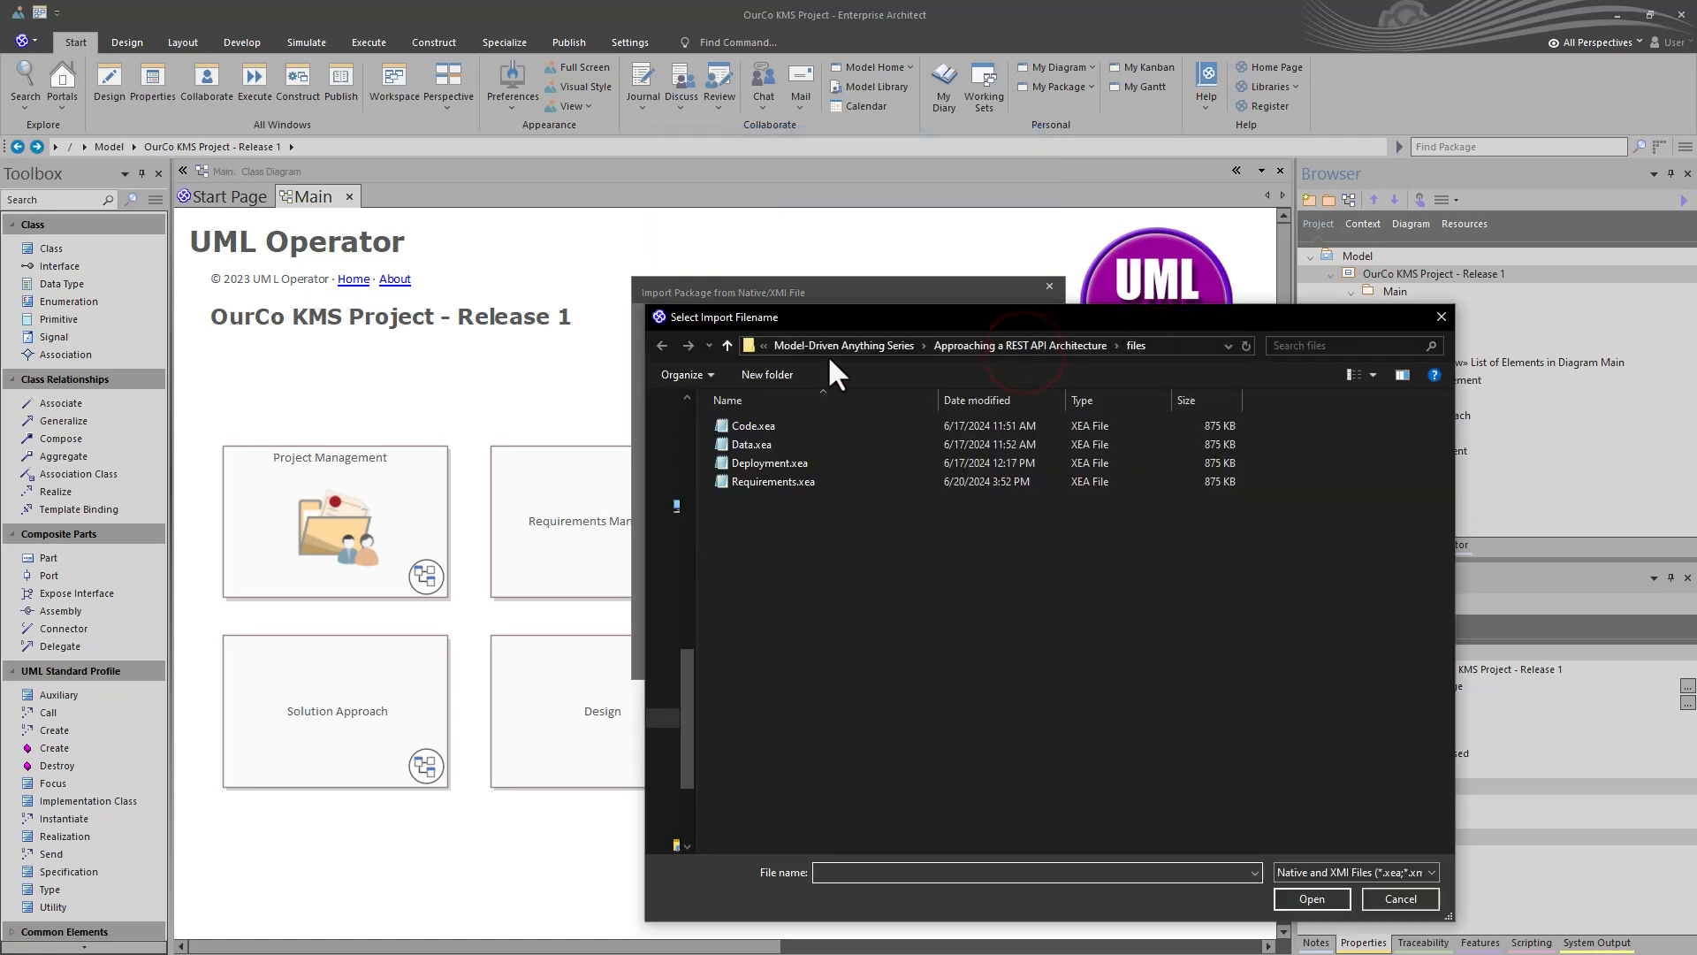
left_click(761, 481)
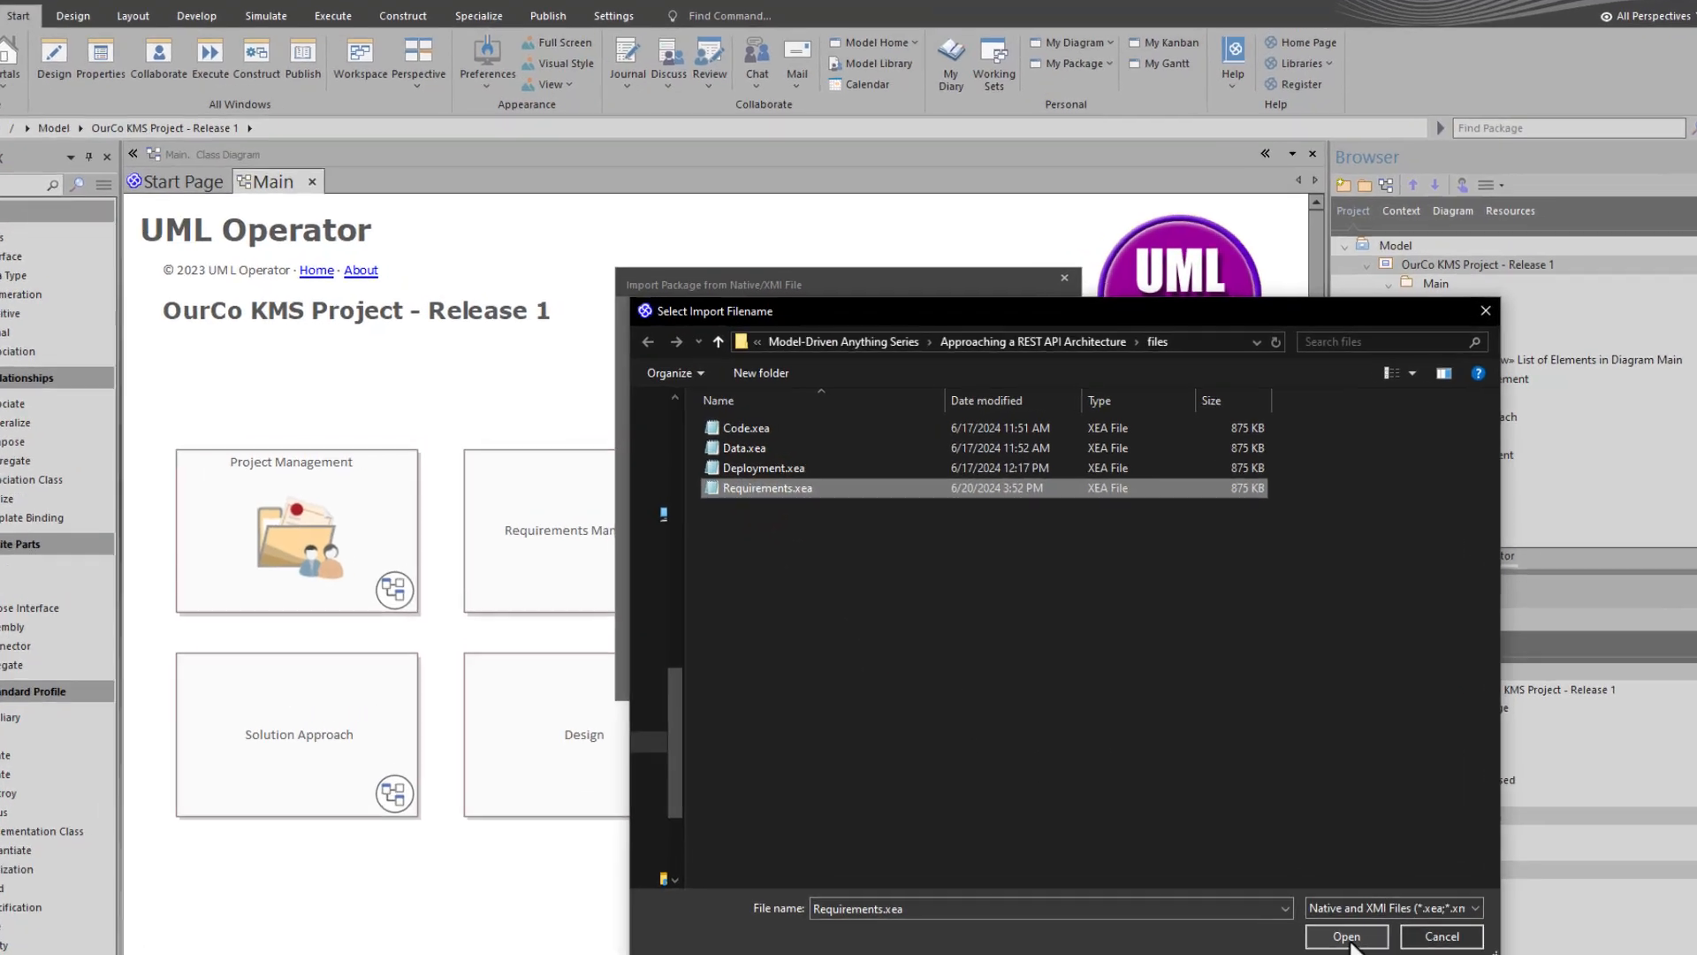
left_click(1316, 901)
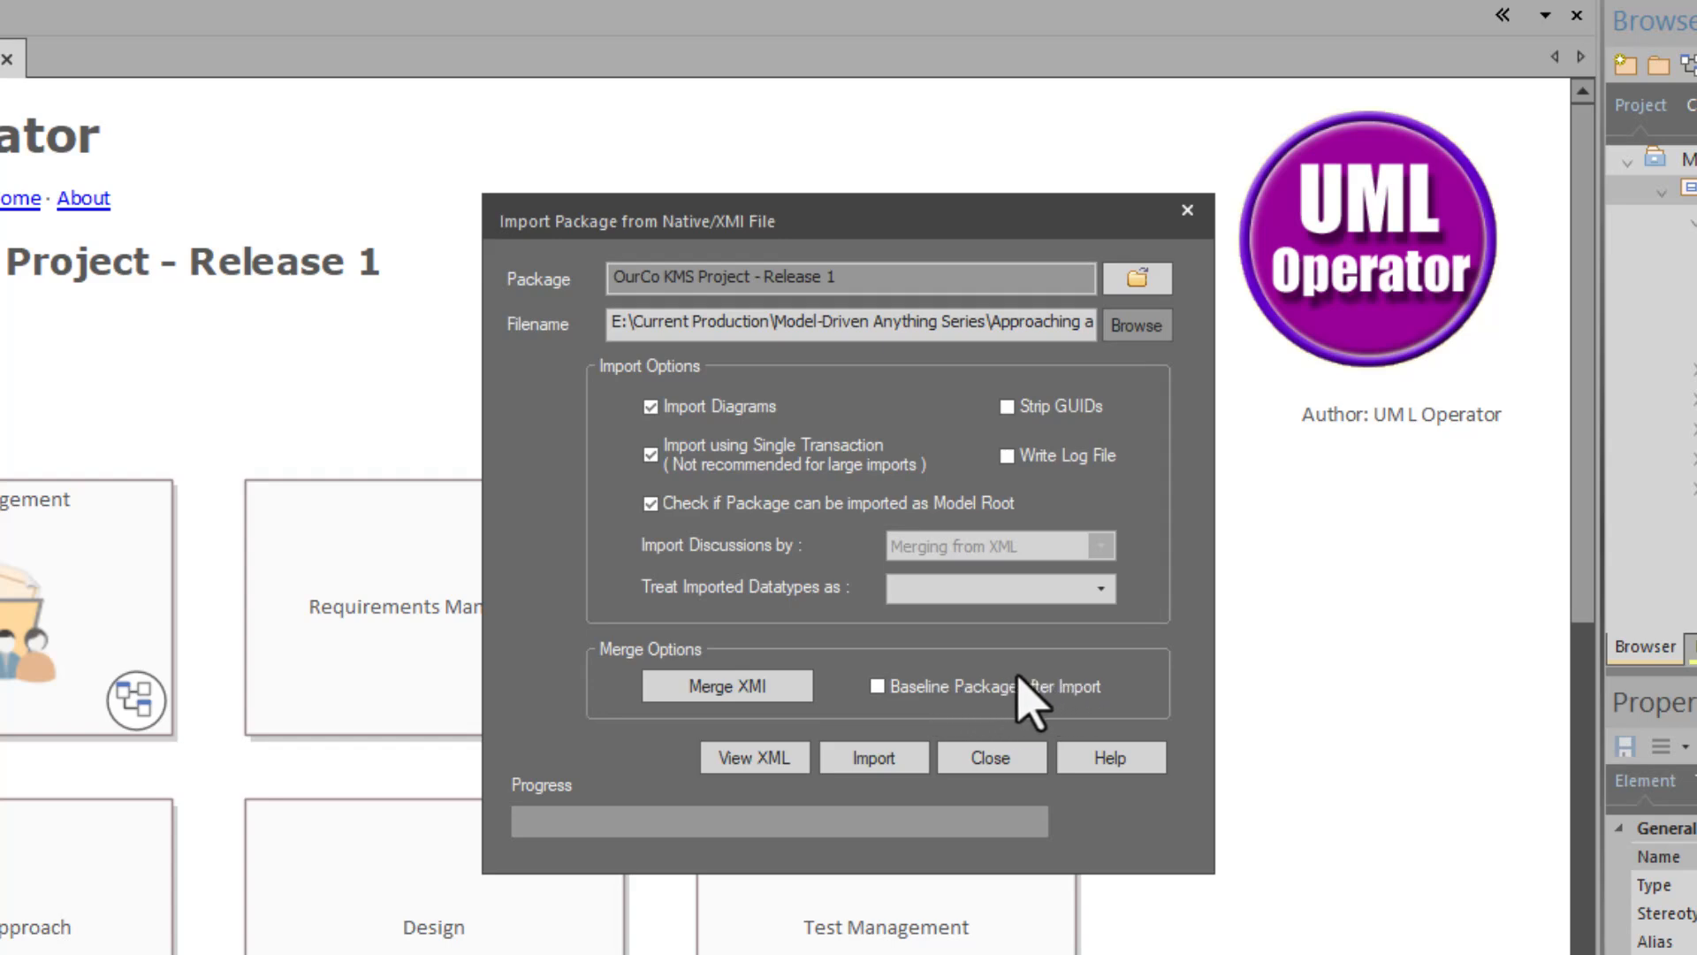
Step: Enable baselining the package after import and run the import from the native XEA file
left_click(954, 685)
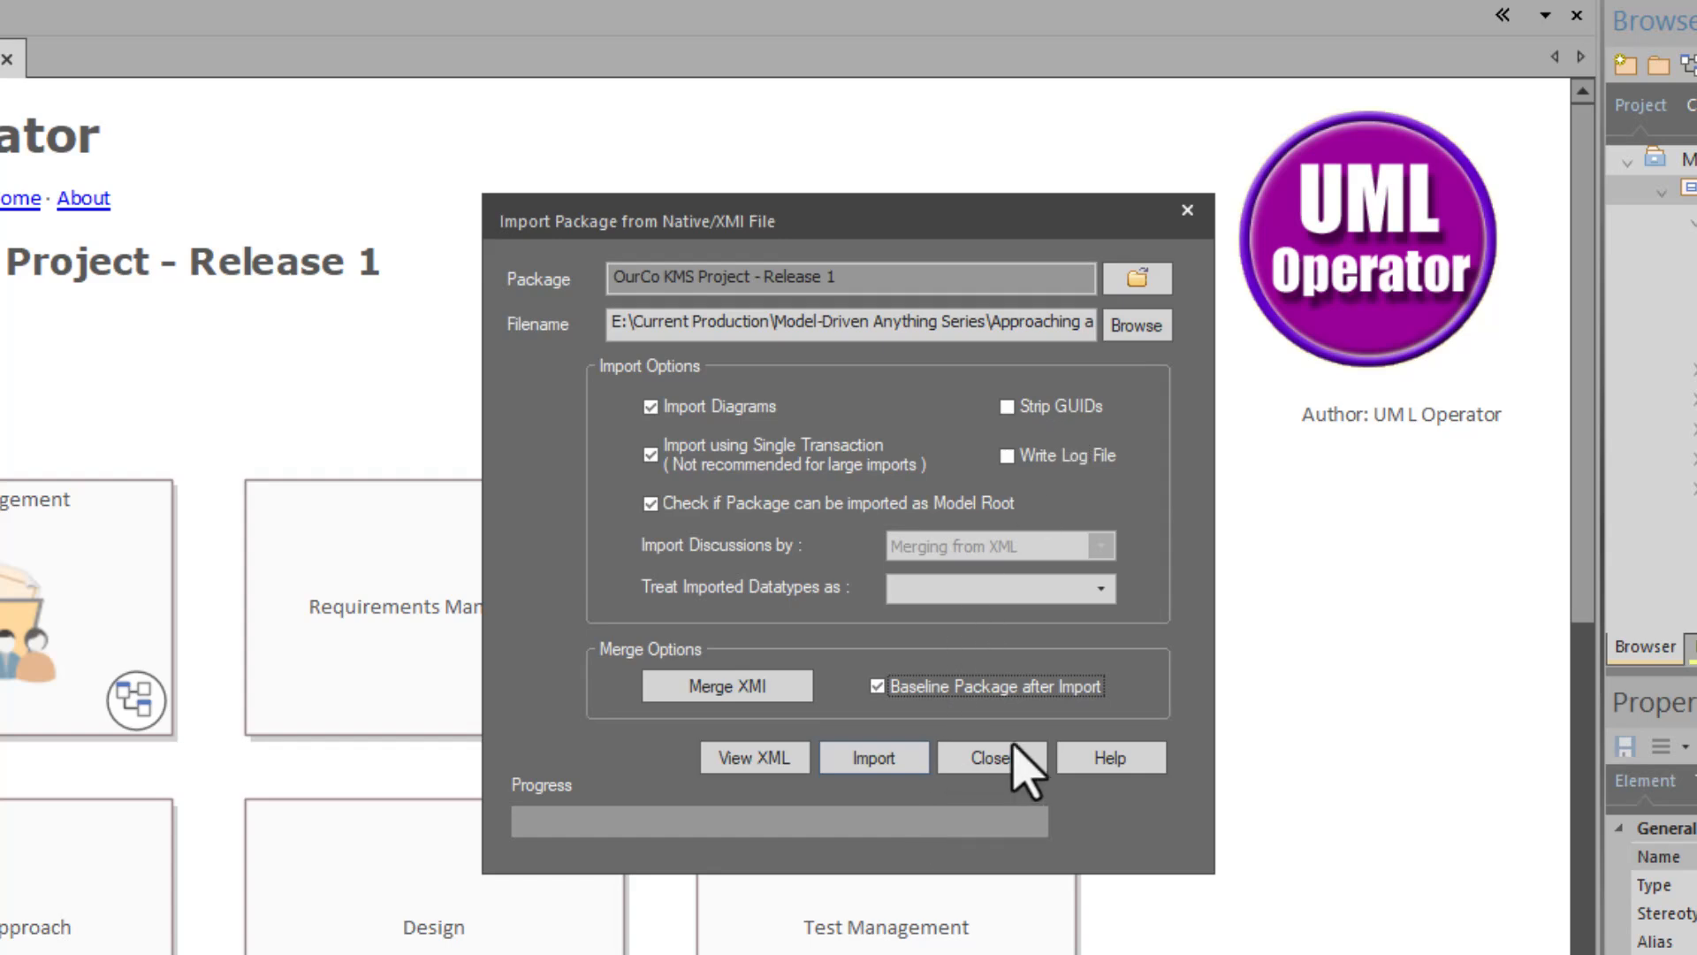
left_click(856, 758)
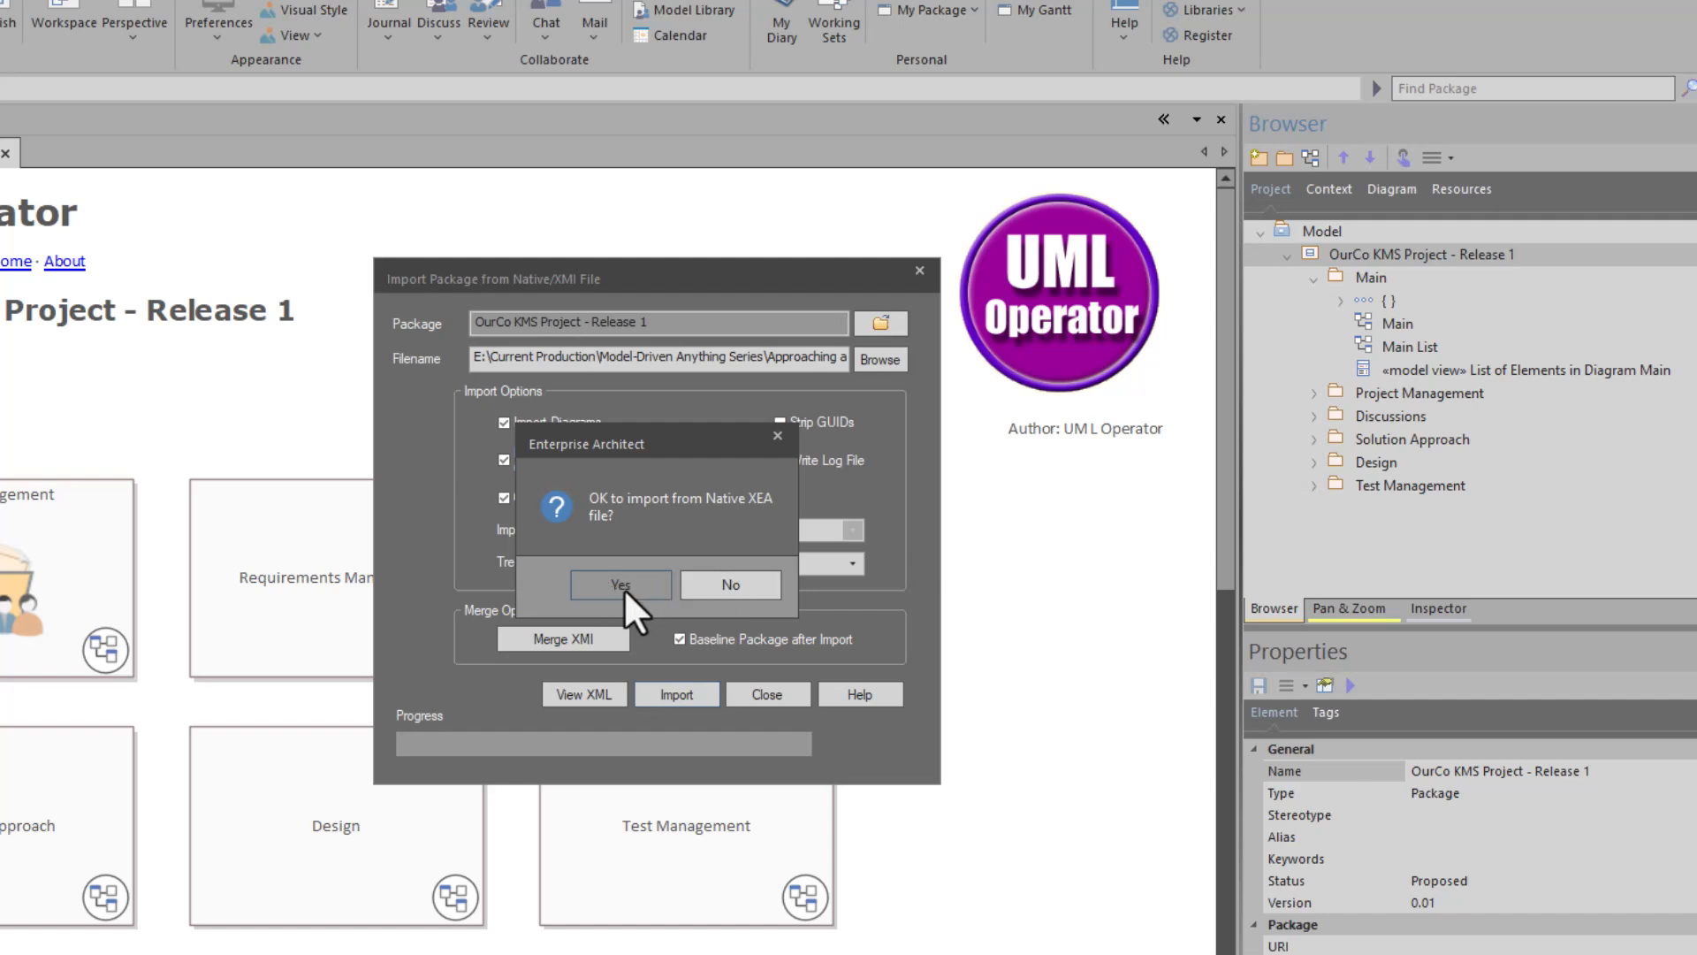
left_click(622, 584)
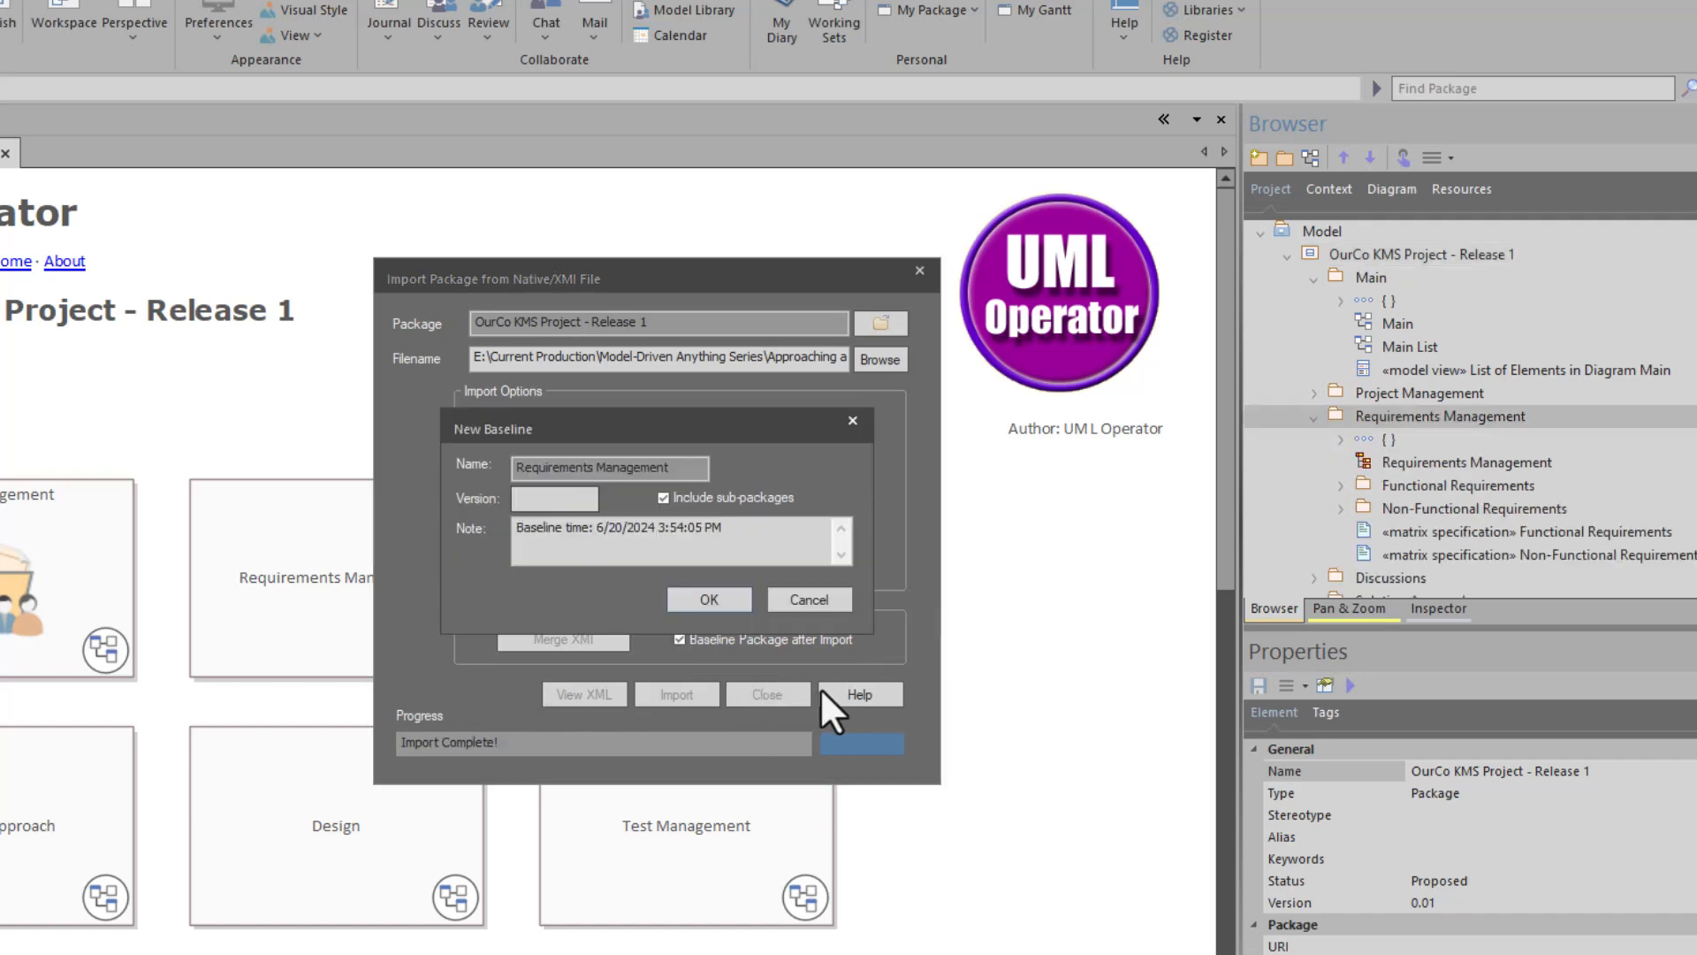
Step: Create the Requirements Management baseline as version 0.01, adding "Initial Import" before the note's baseline time, and close the import dialog
left_click(554, 506)
type("0.01")
left_click(516, 533)
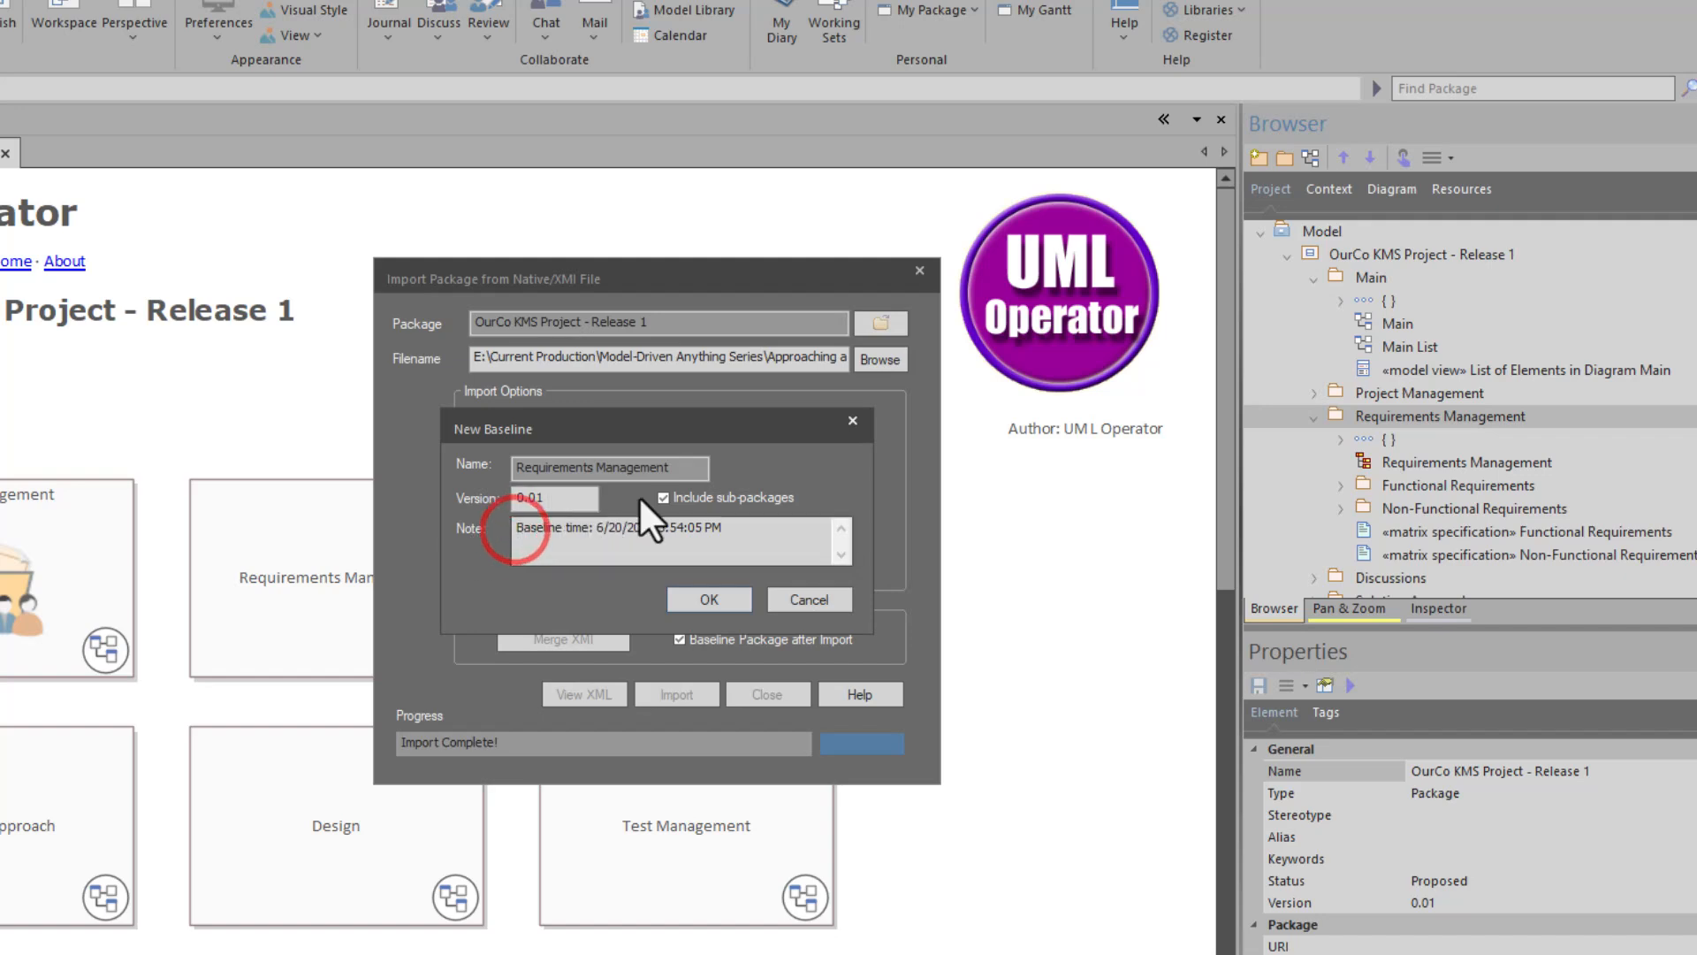
type("Initi")
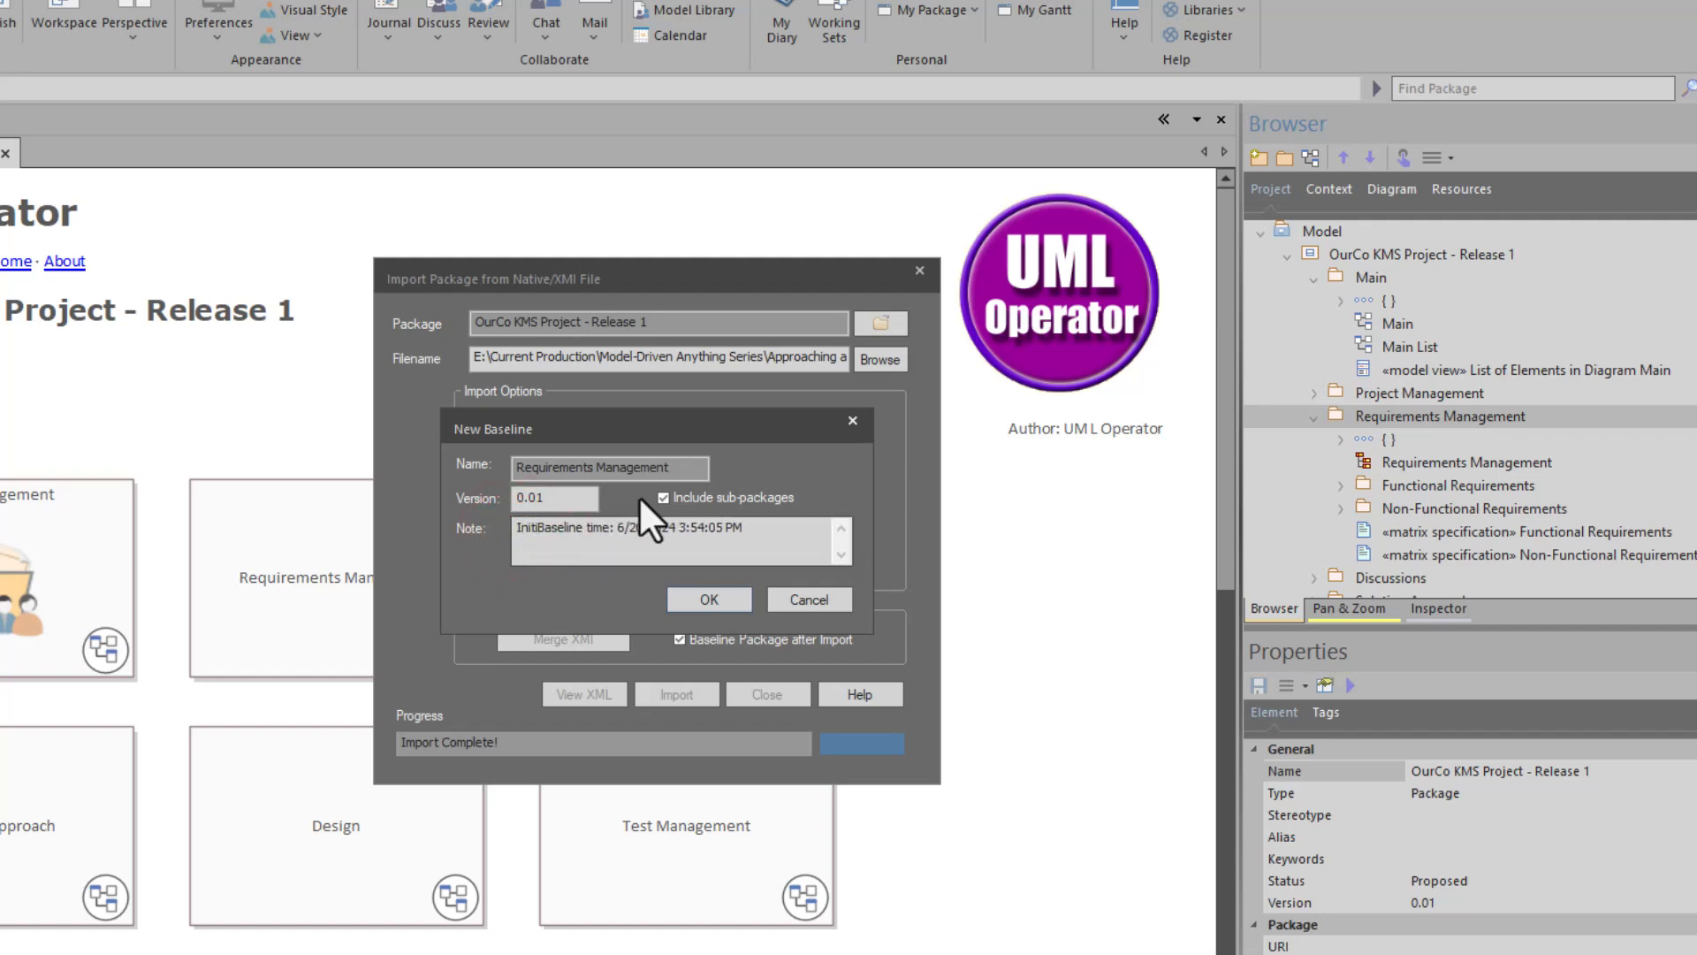
type("al Import")
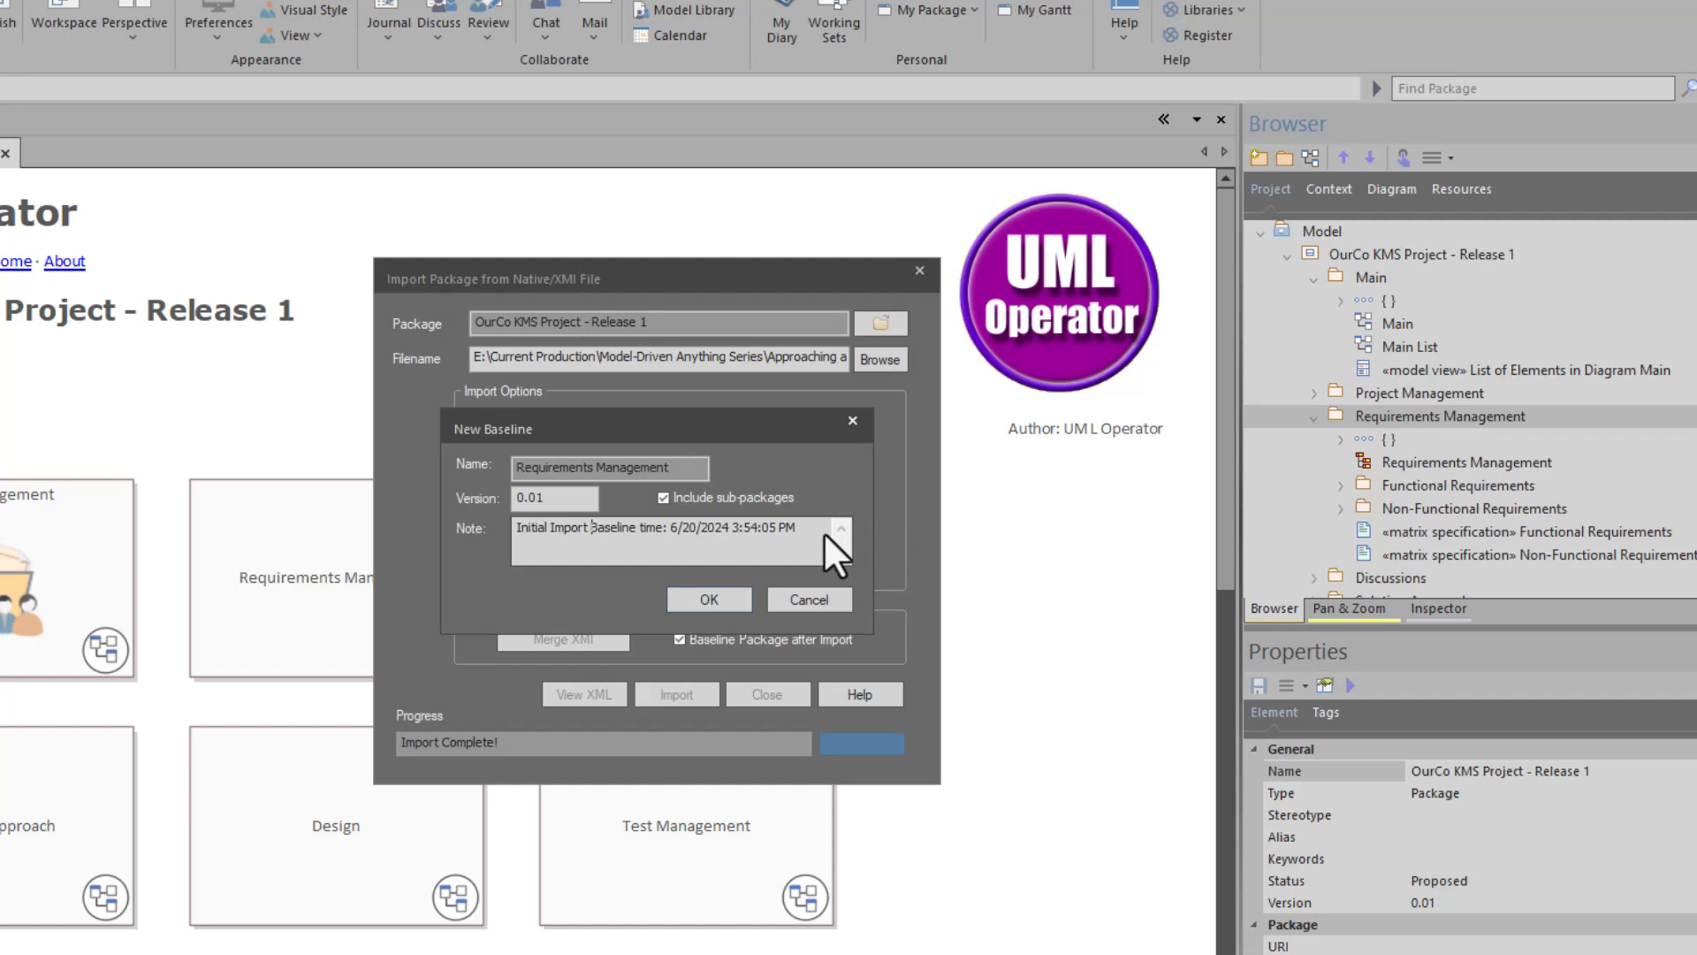
left_click(709, 598)
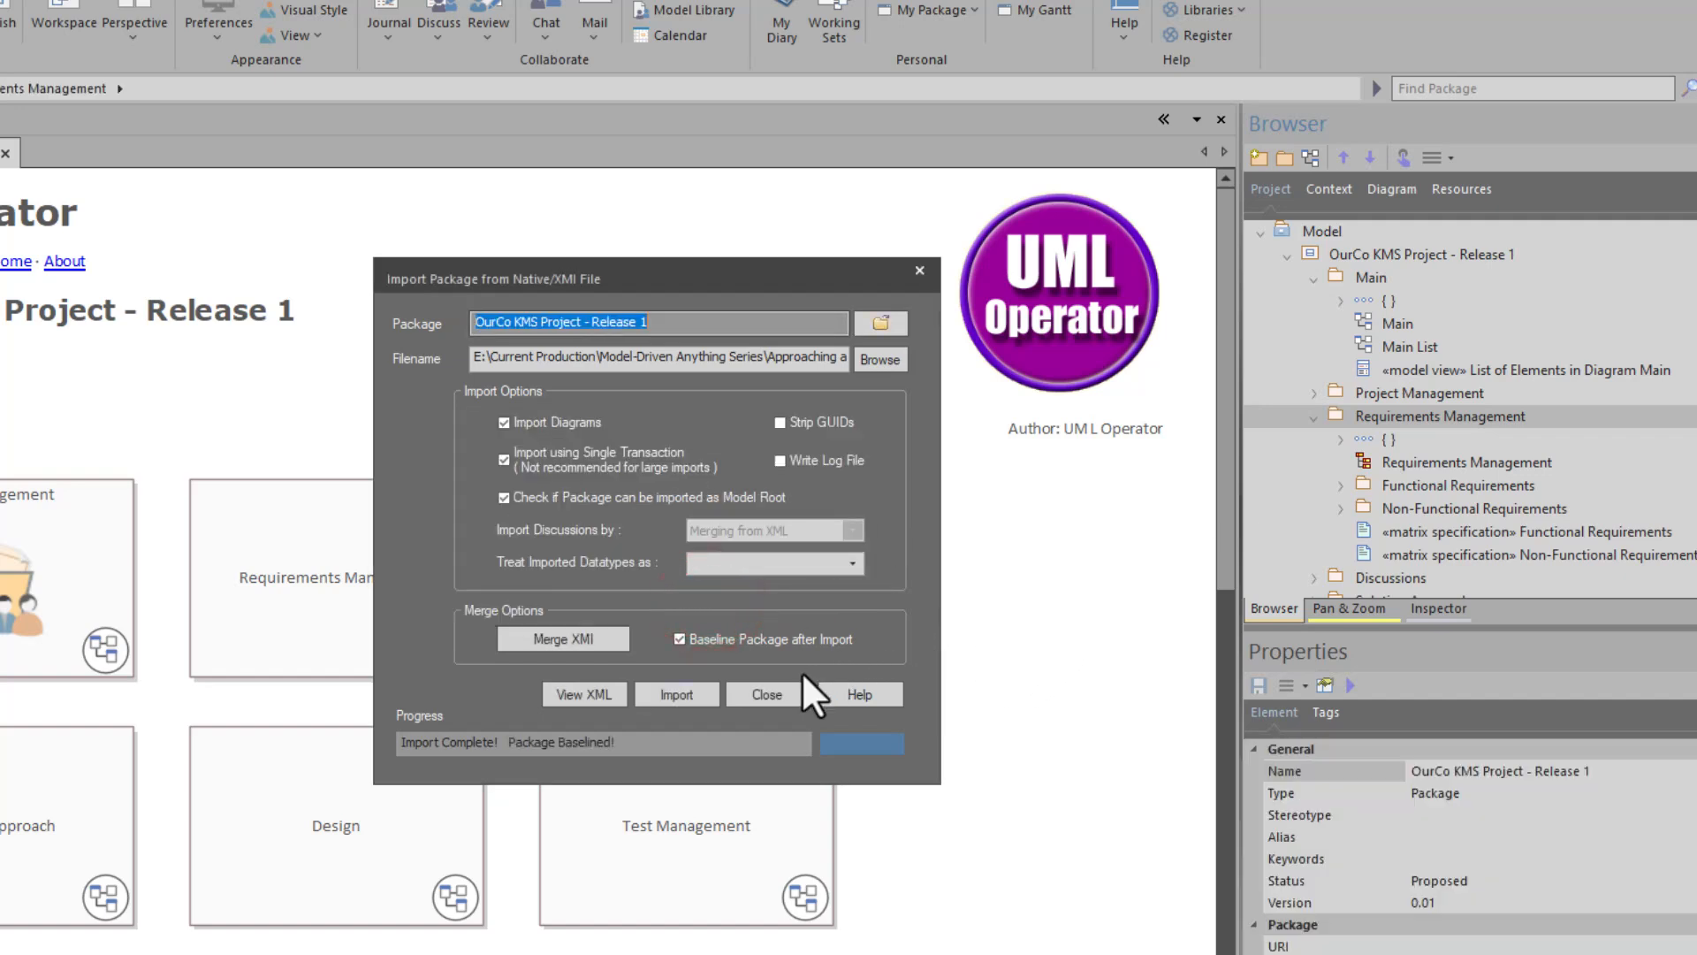
left_click(568, 741)
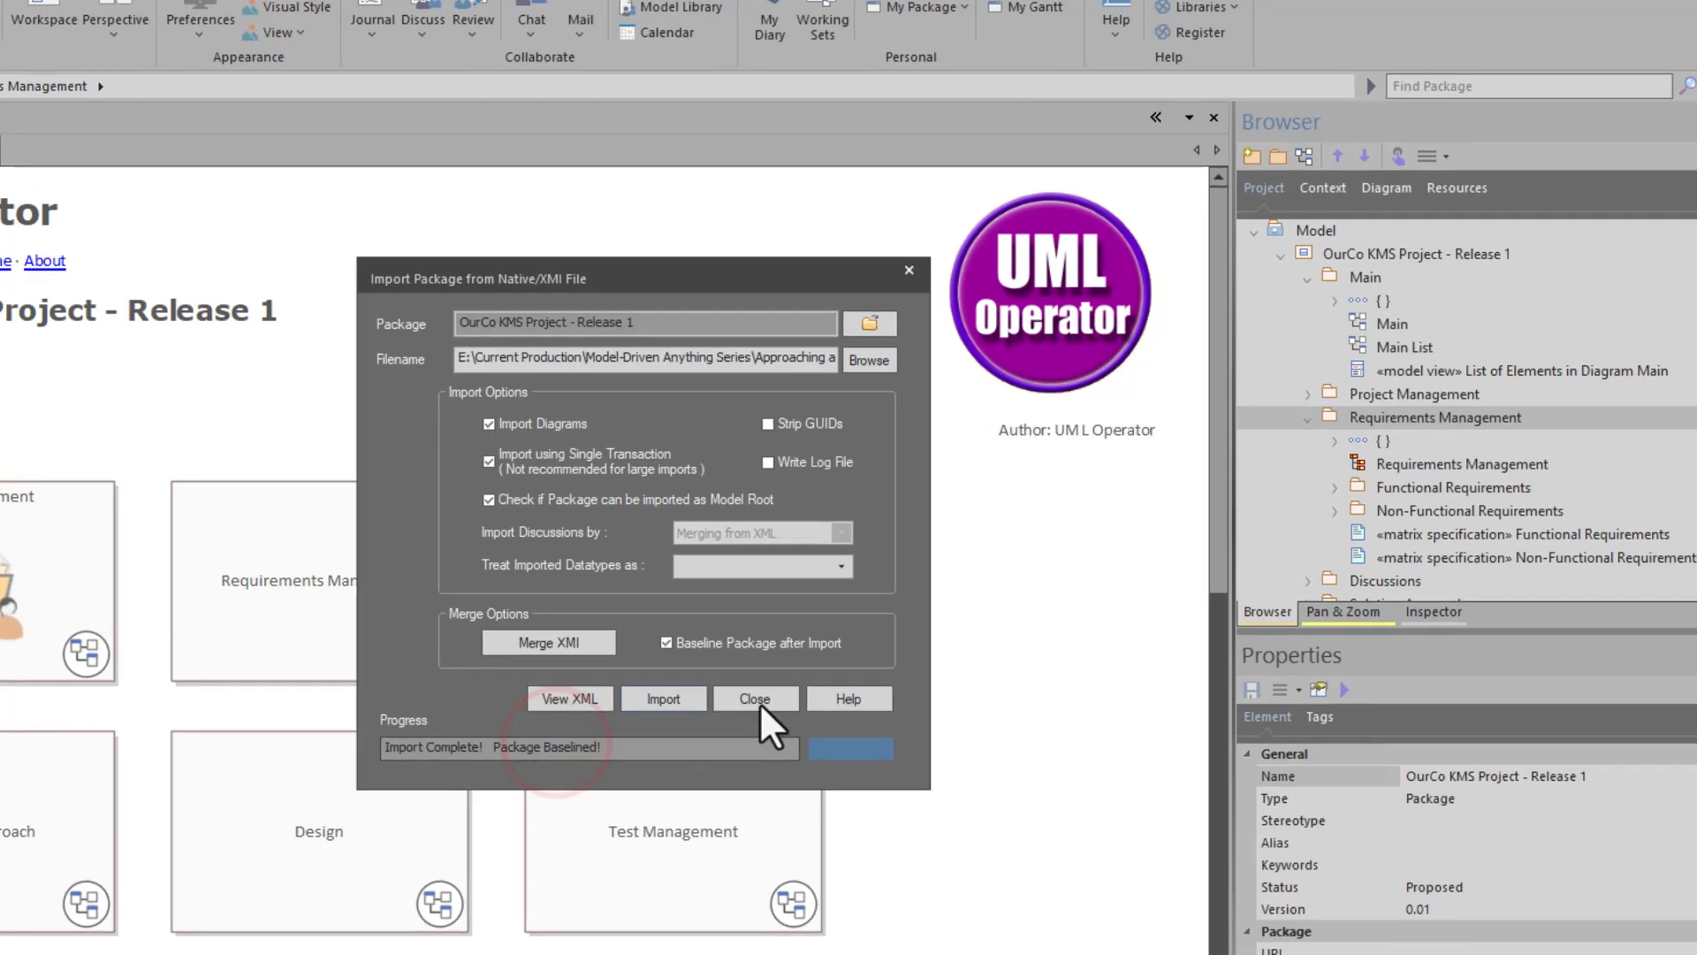
left_click(769, 695)
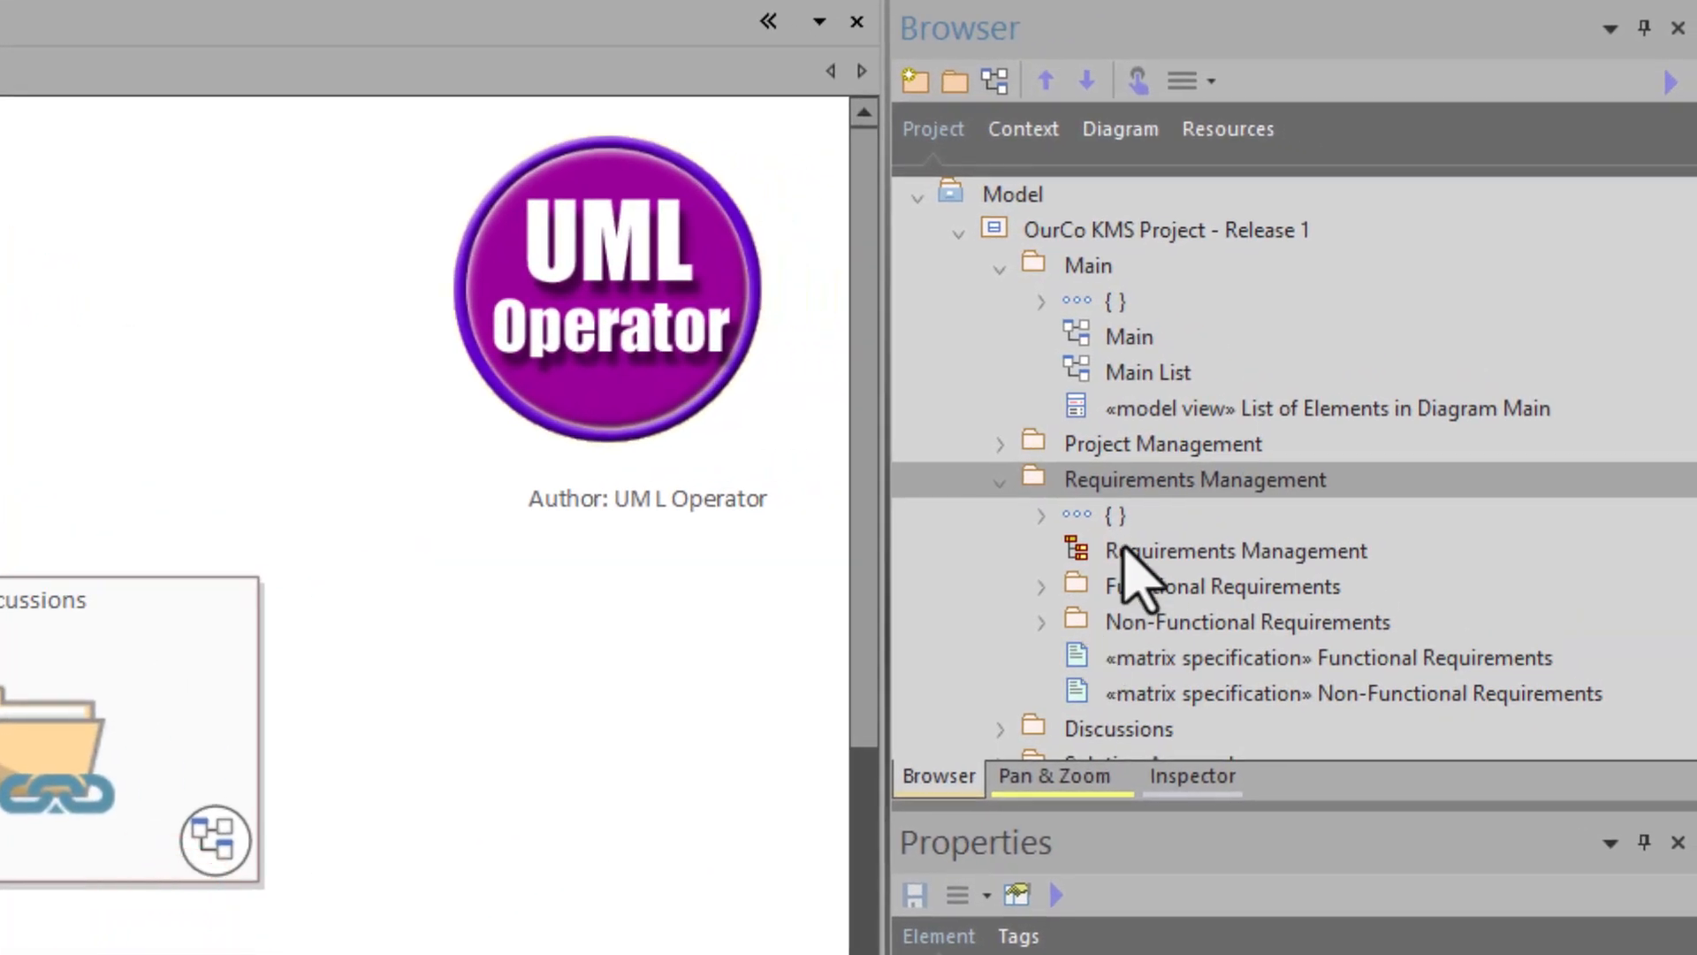
Step: Collapse the Main package in the project tree and open the Requirements Management diagram
left_click(1102, 480)
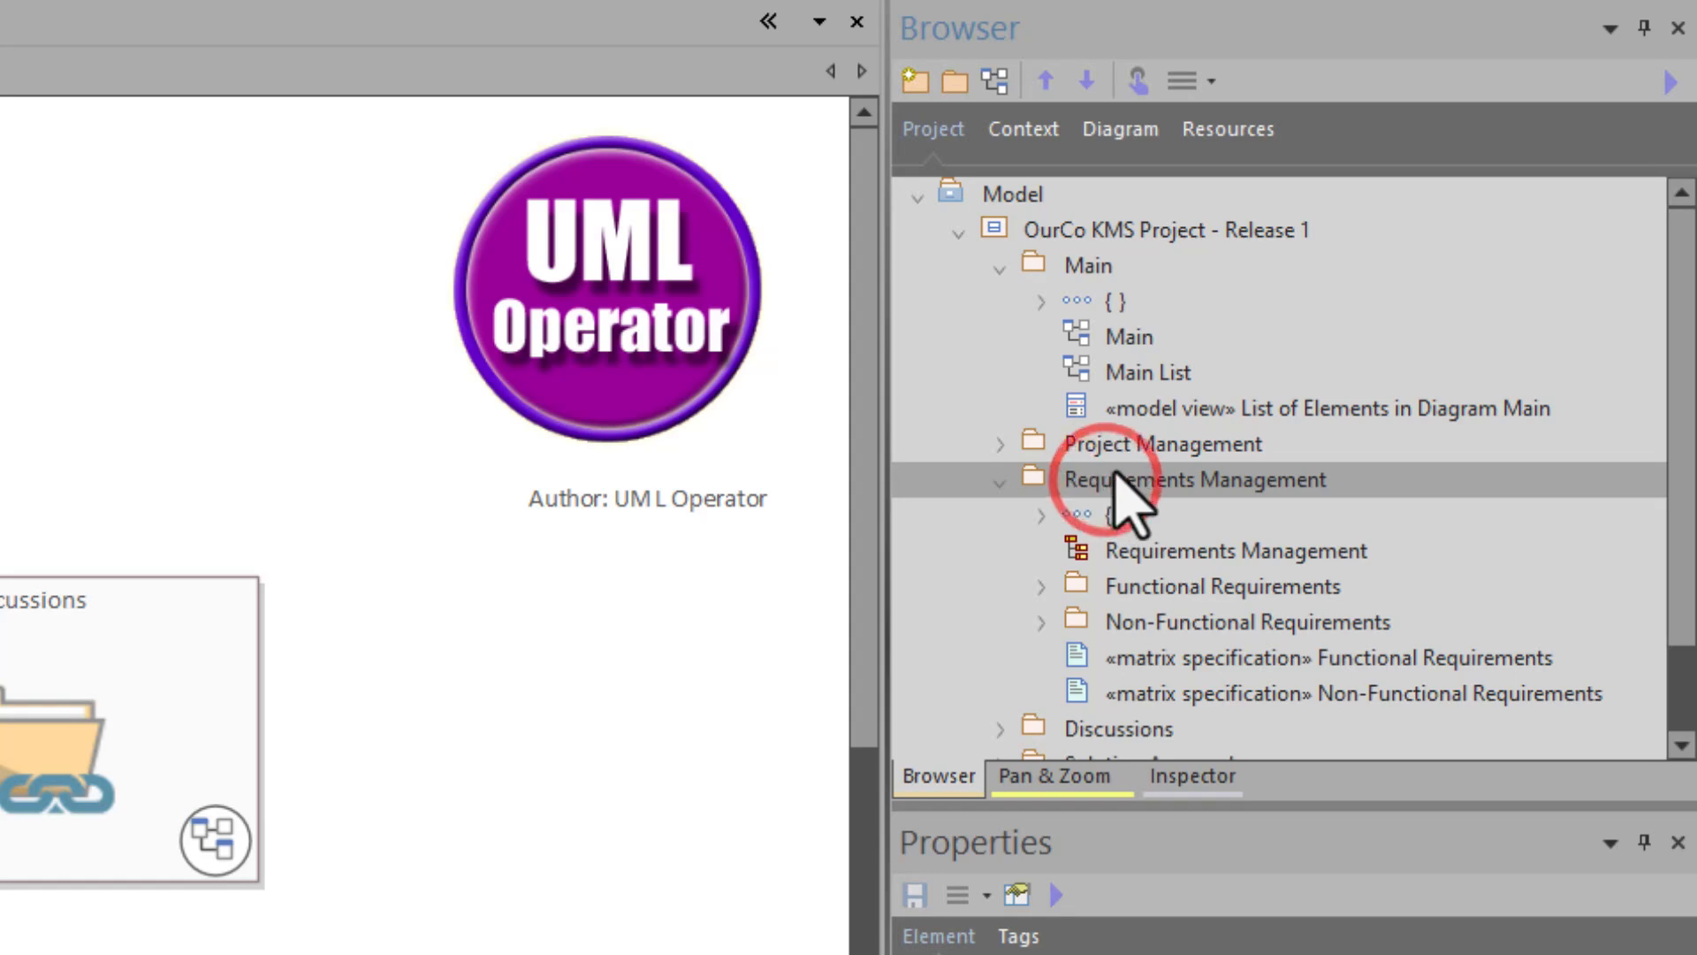
left_click(1106, 230)
left_click(1000, 265)
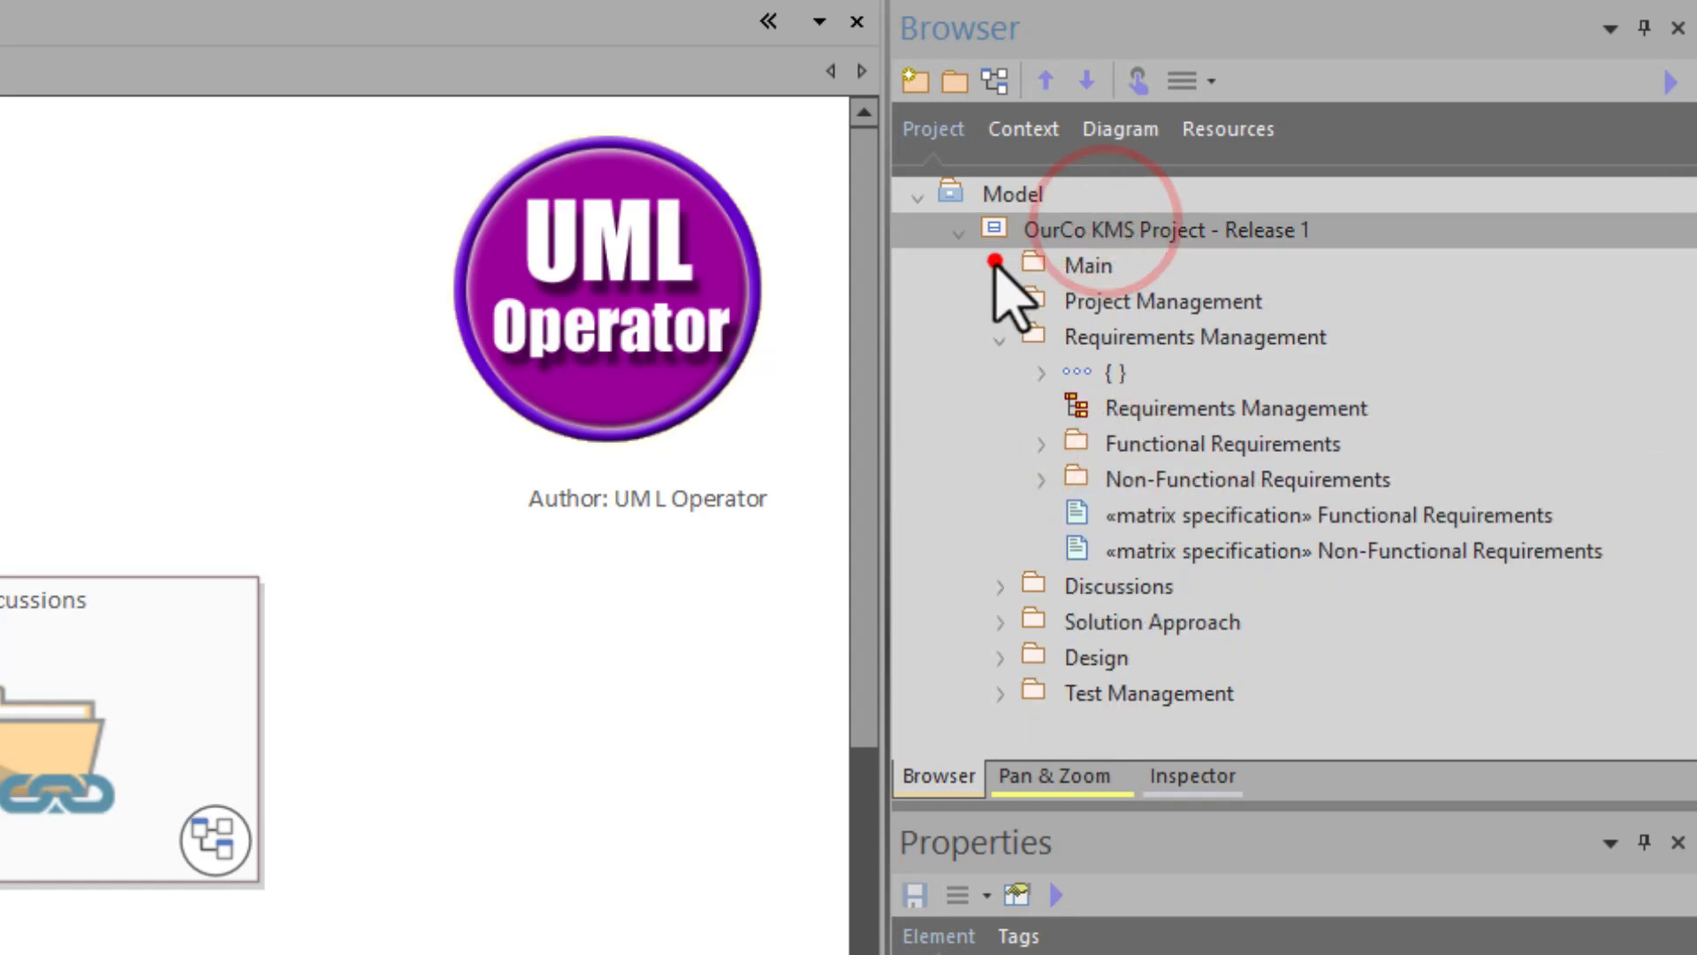
left_click(1083, 337)
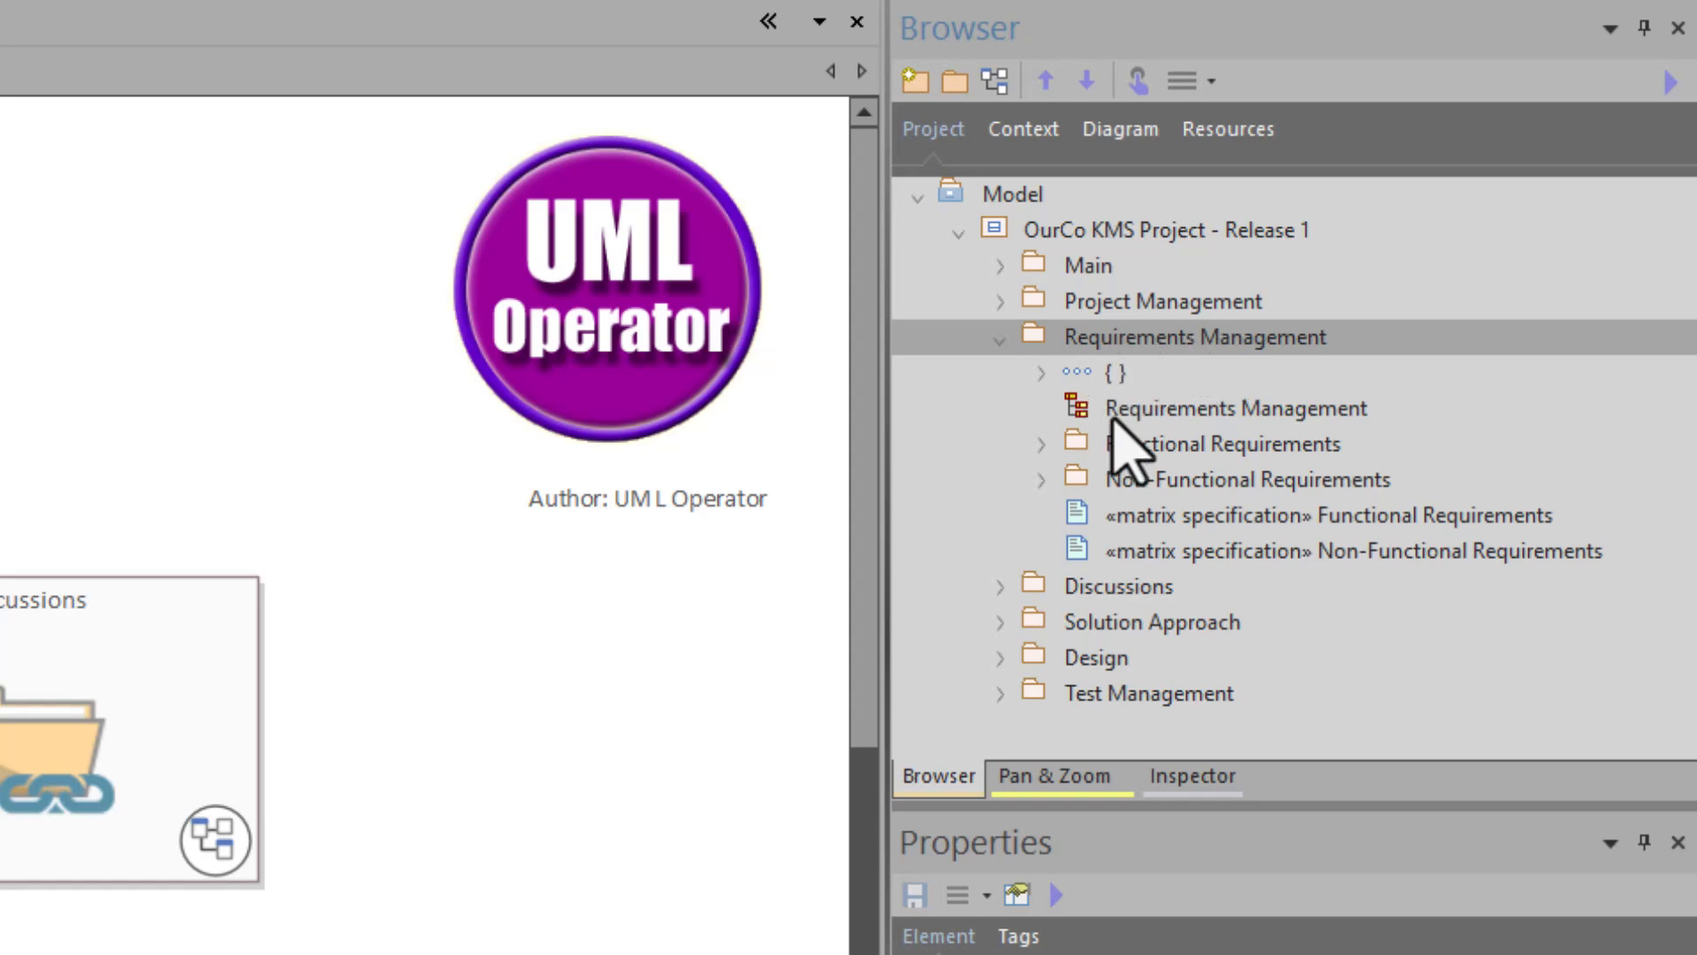
left_click(1197, 230)
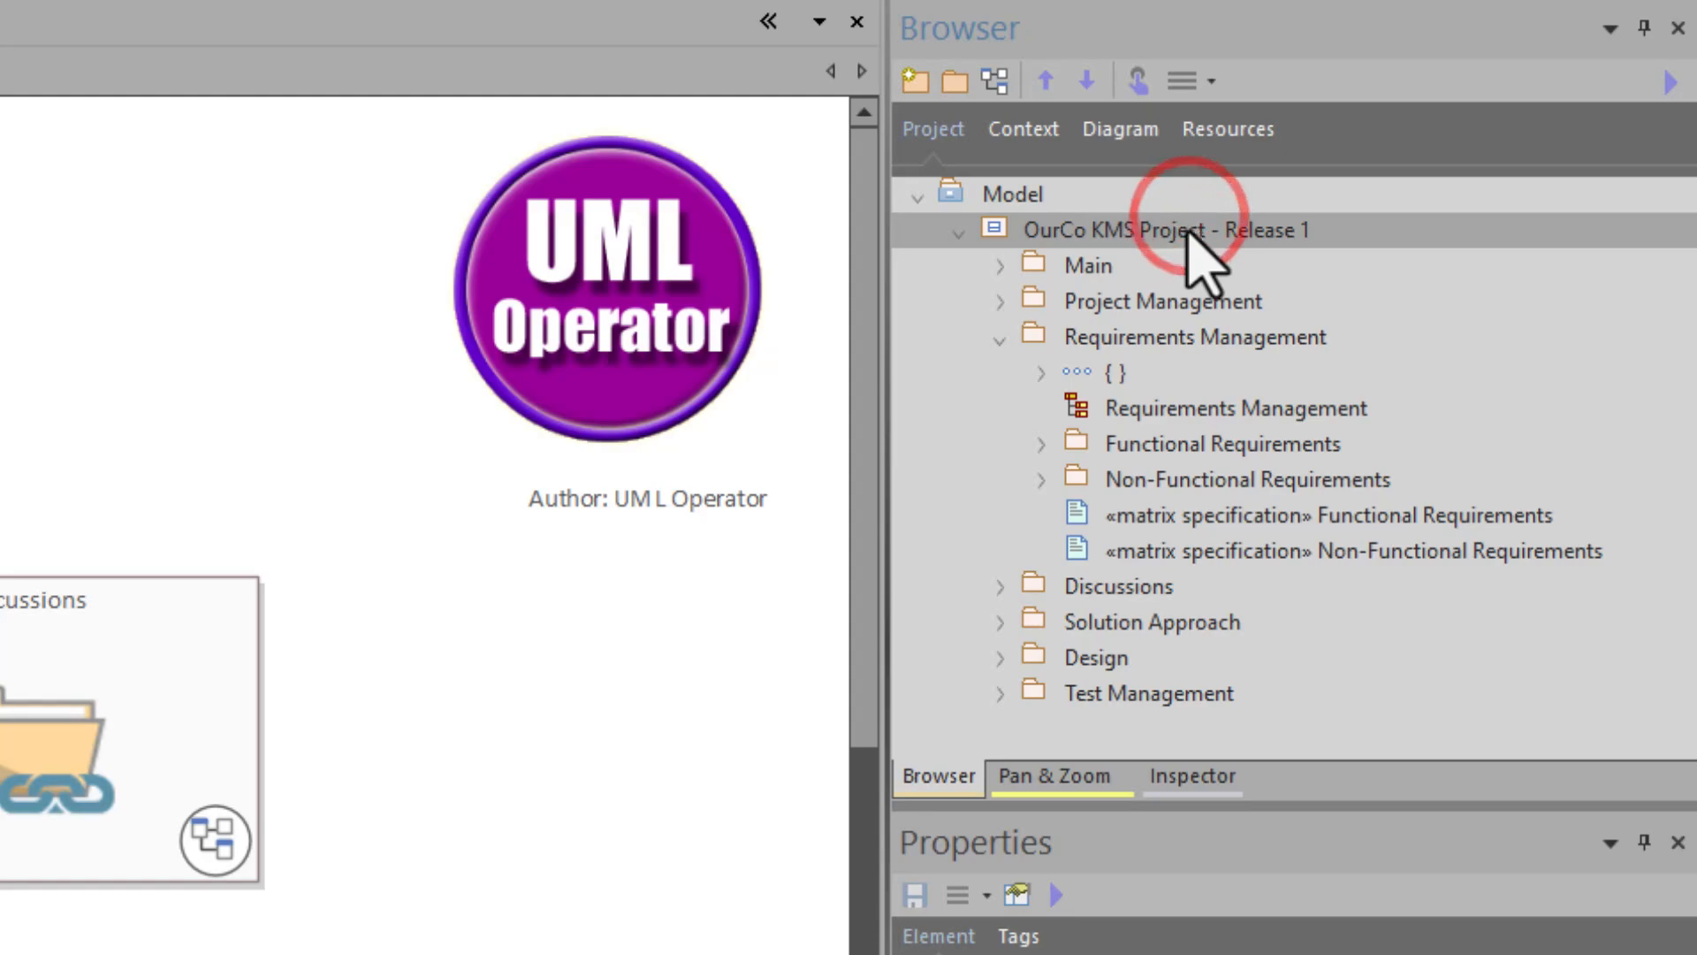
left_click(1118, 411)
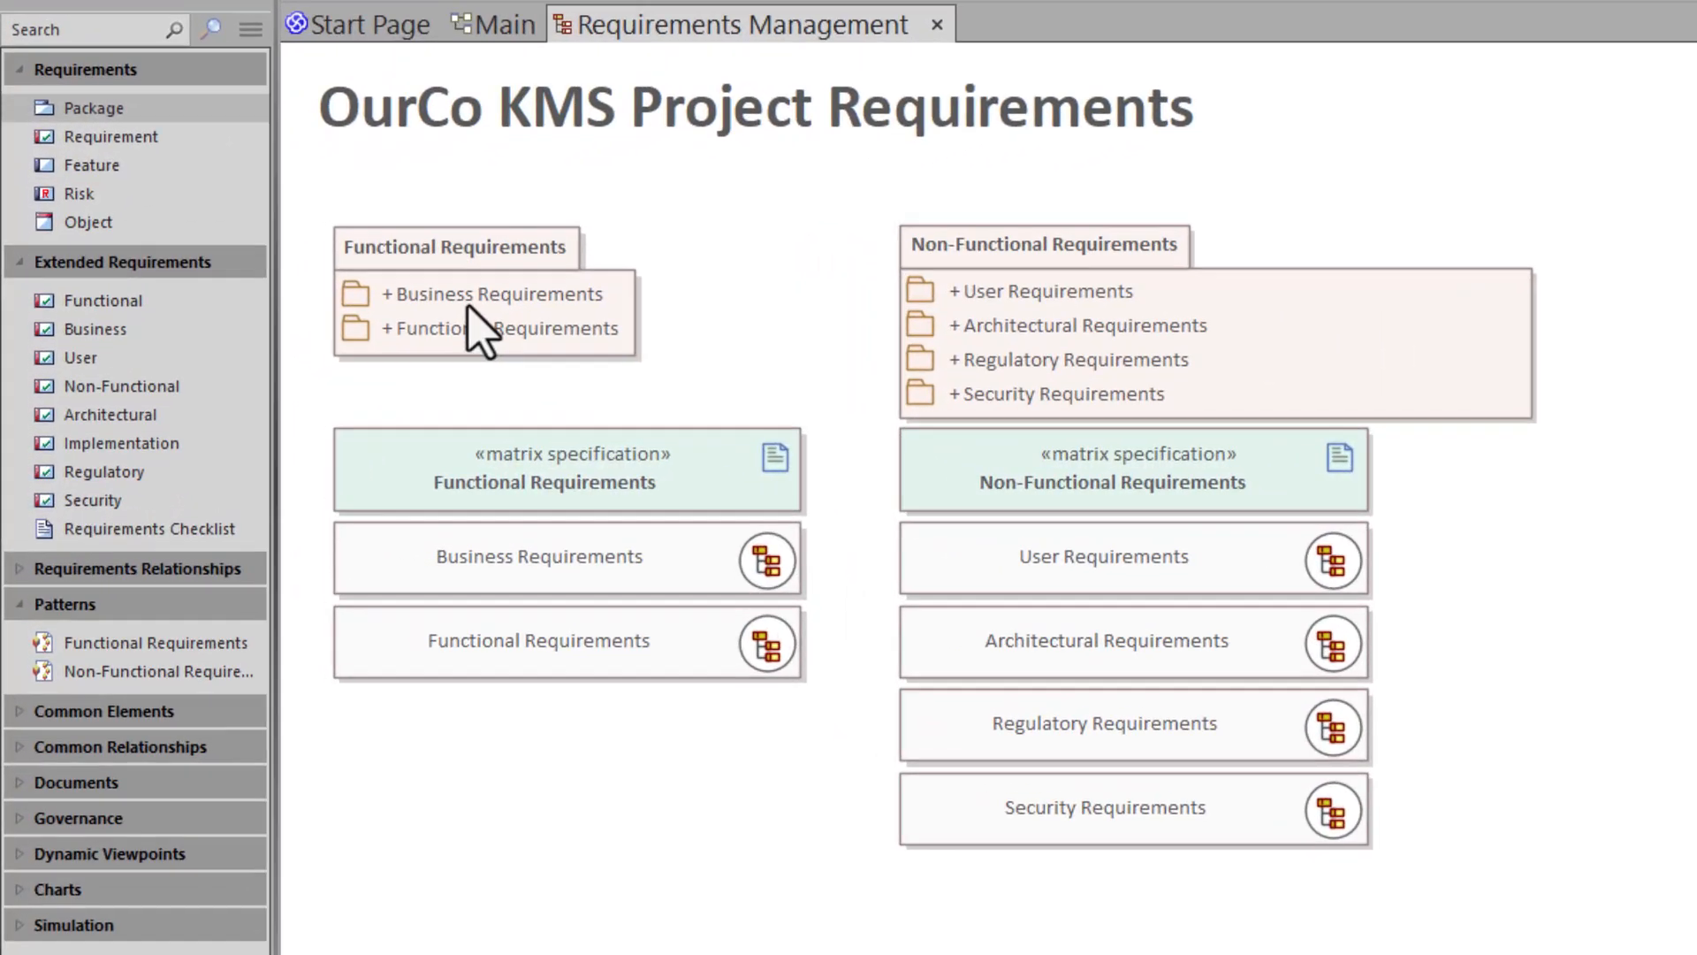
Step: Inspect the Functional and Non-Functional Requirements packages and their matrix specifications on the requirements diagram
left_click(289, 365)
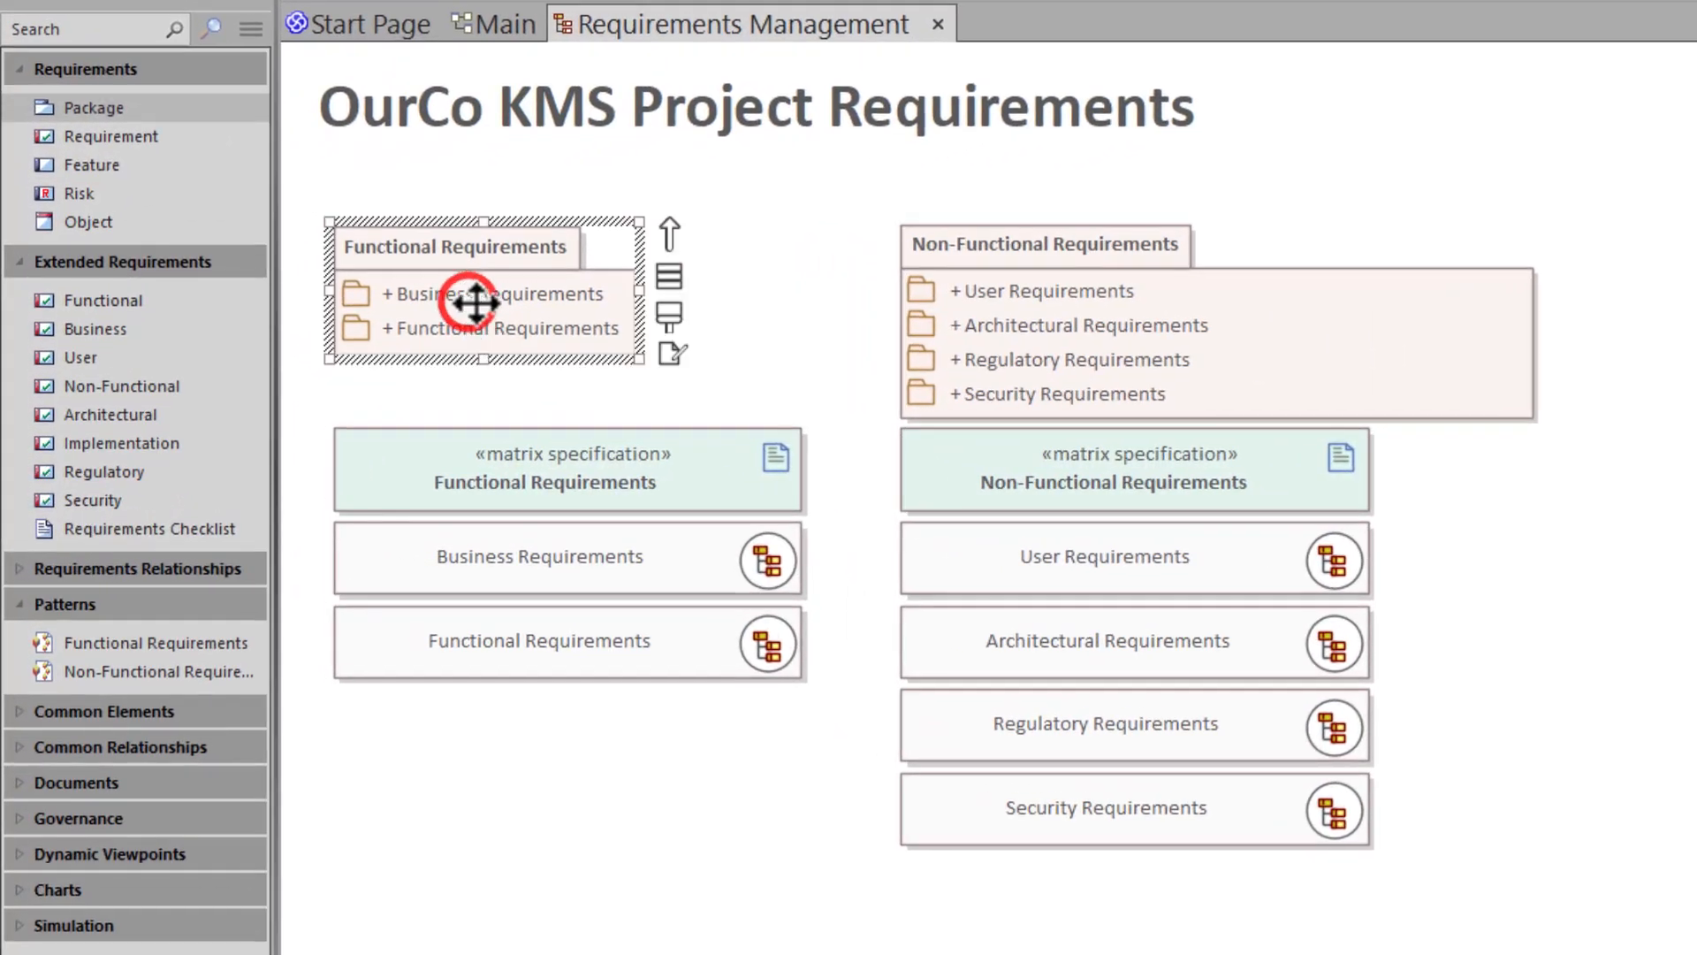
left_click(1015, 363)
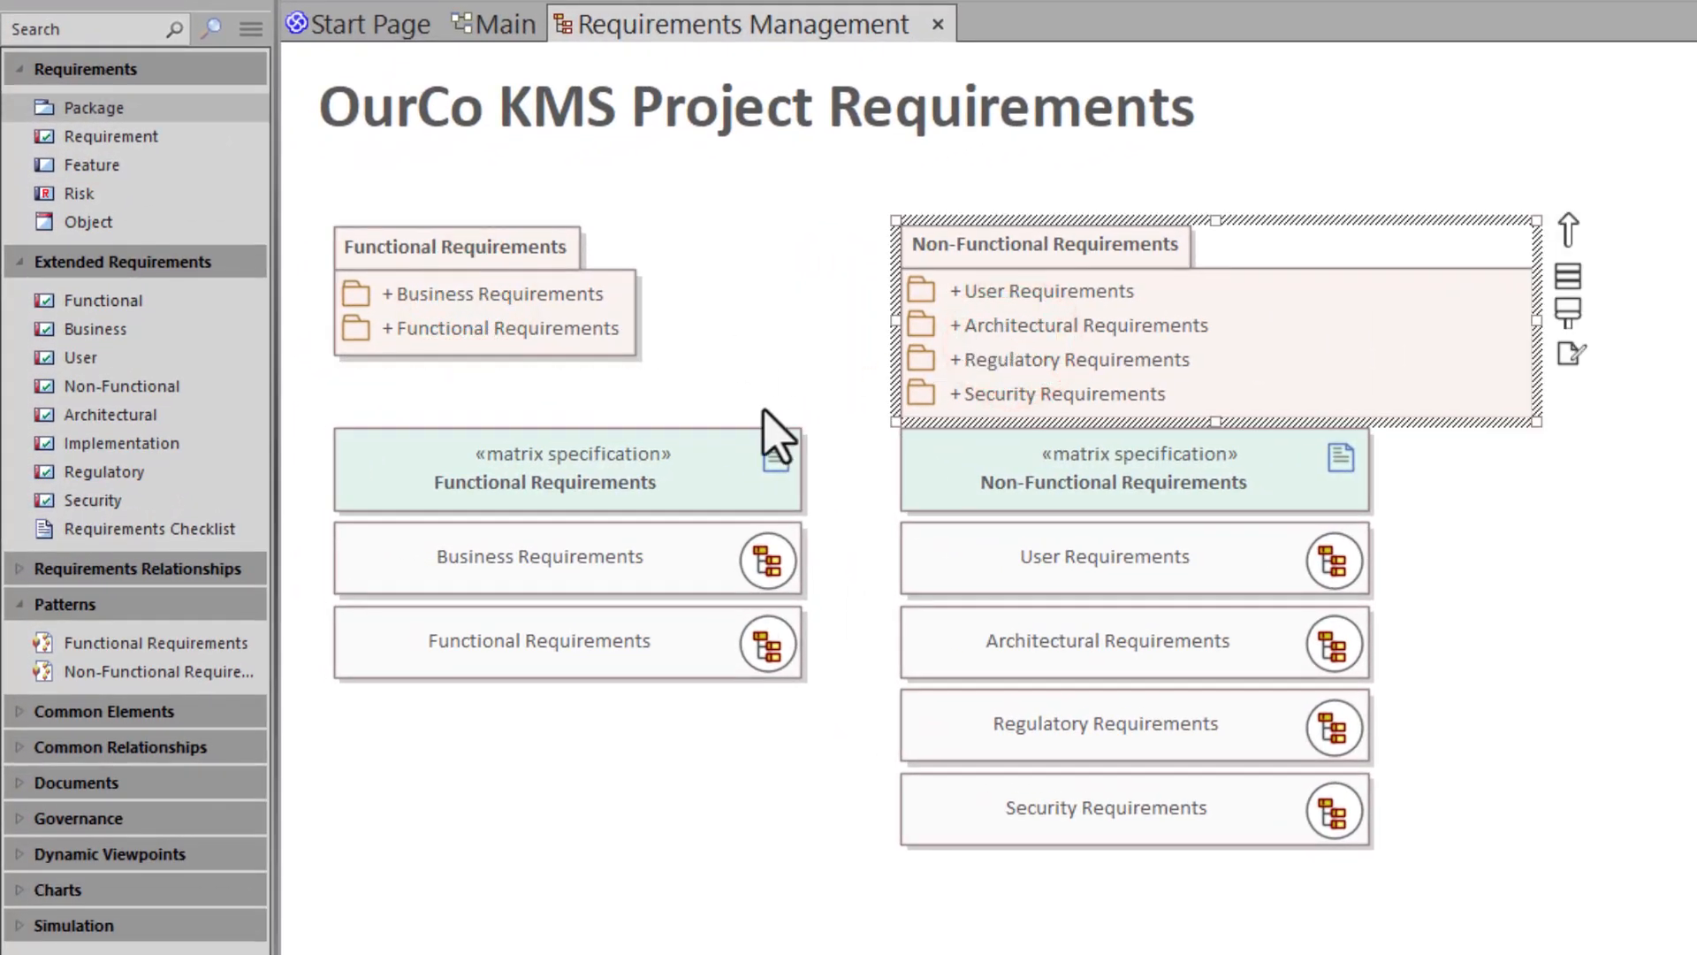
left_click(562, 493)
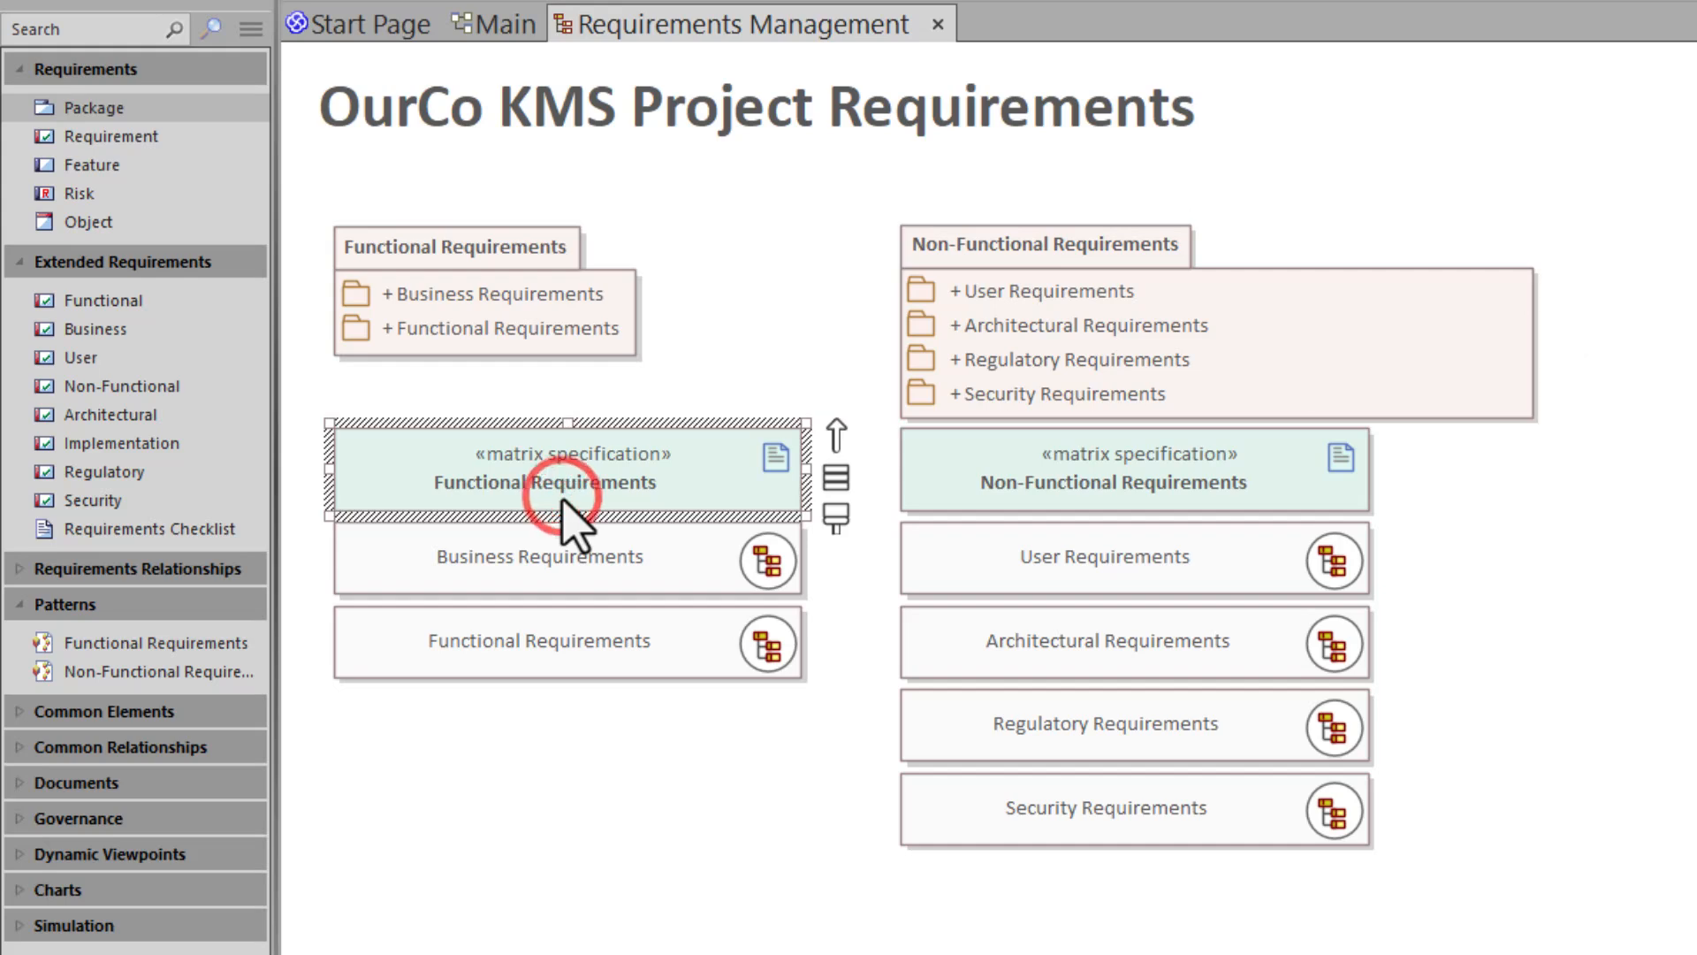
left_click(1006, 485)
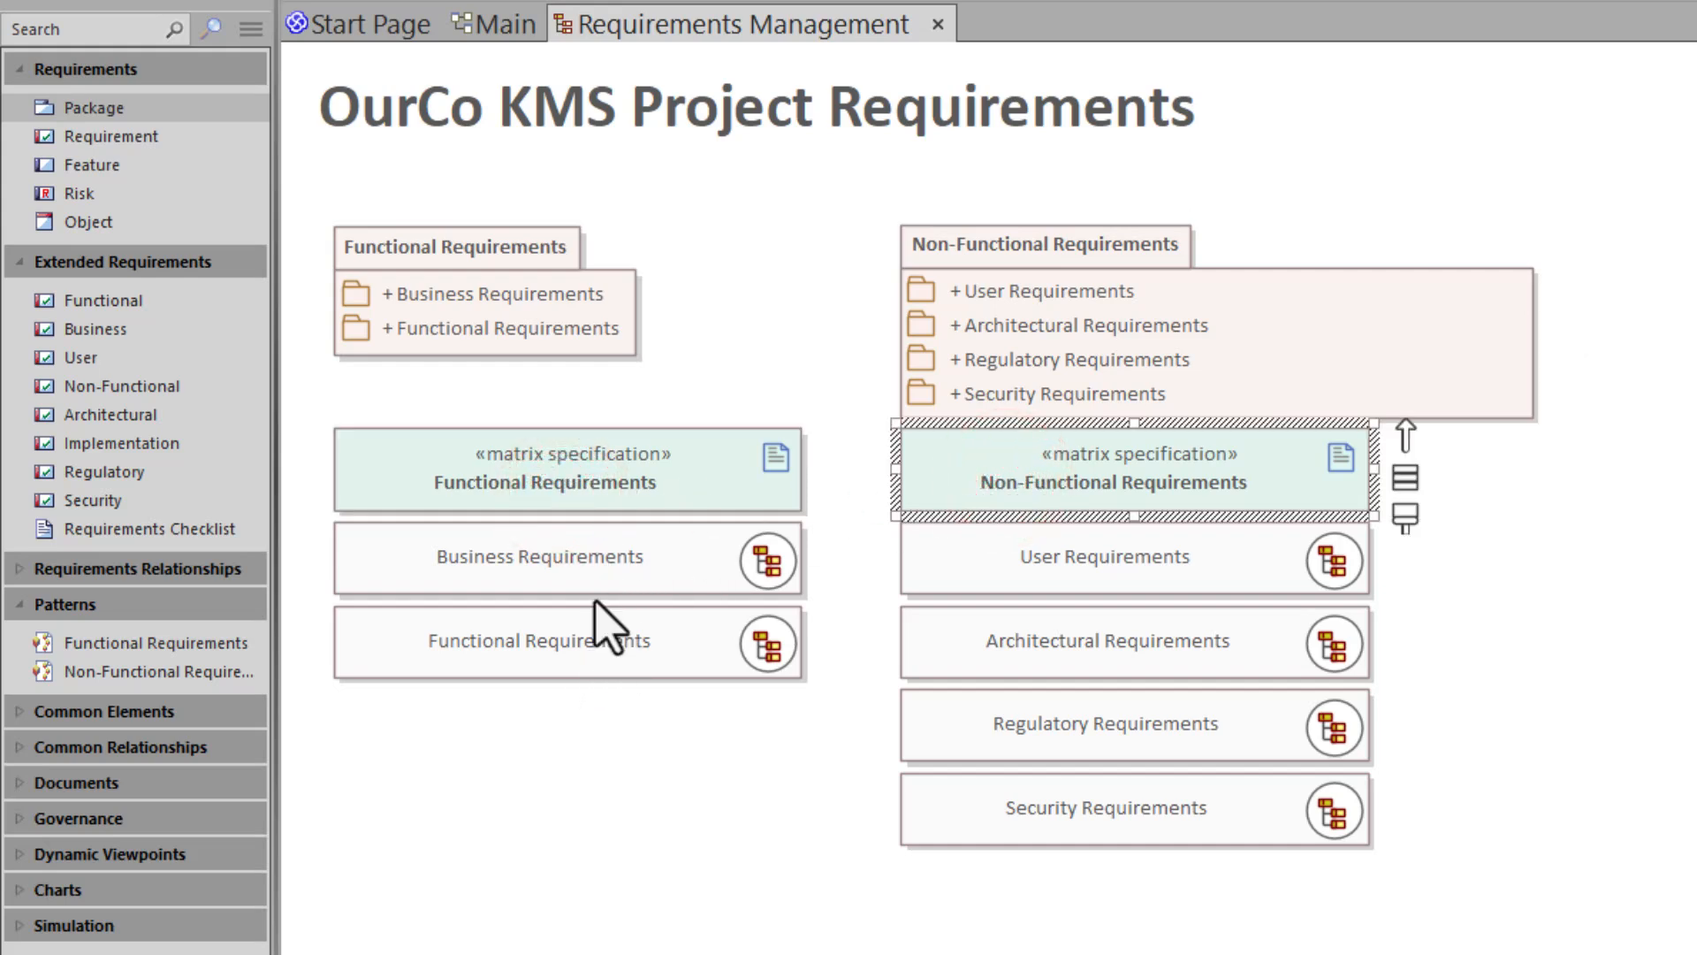
Step: Preview the Business, Functional, User, Architectural, Regulatory and Security Requirements diagrams from their navigation cells
left_click(773, 568)
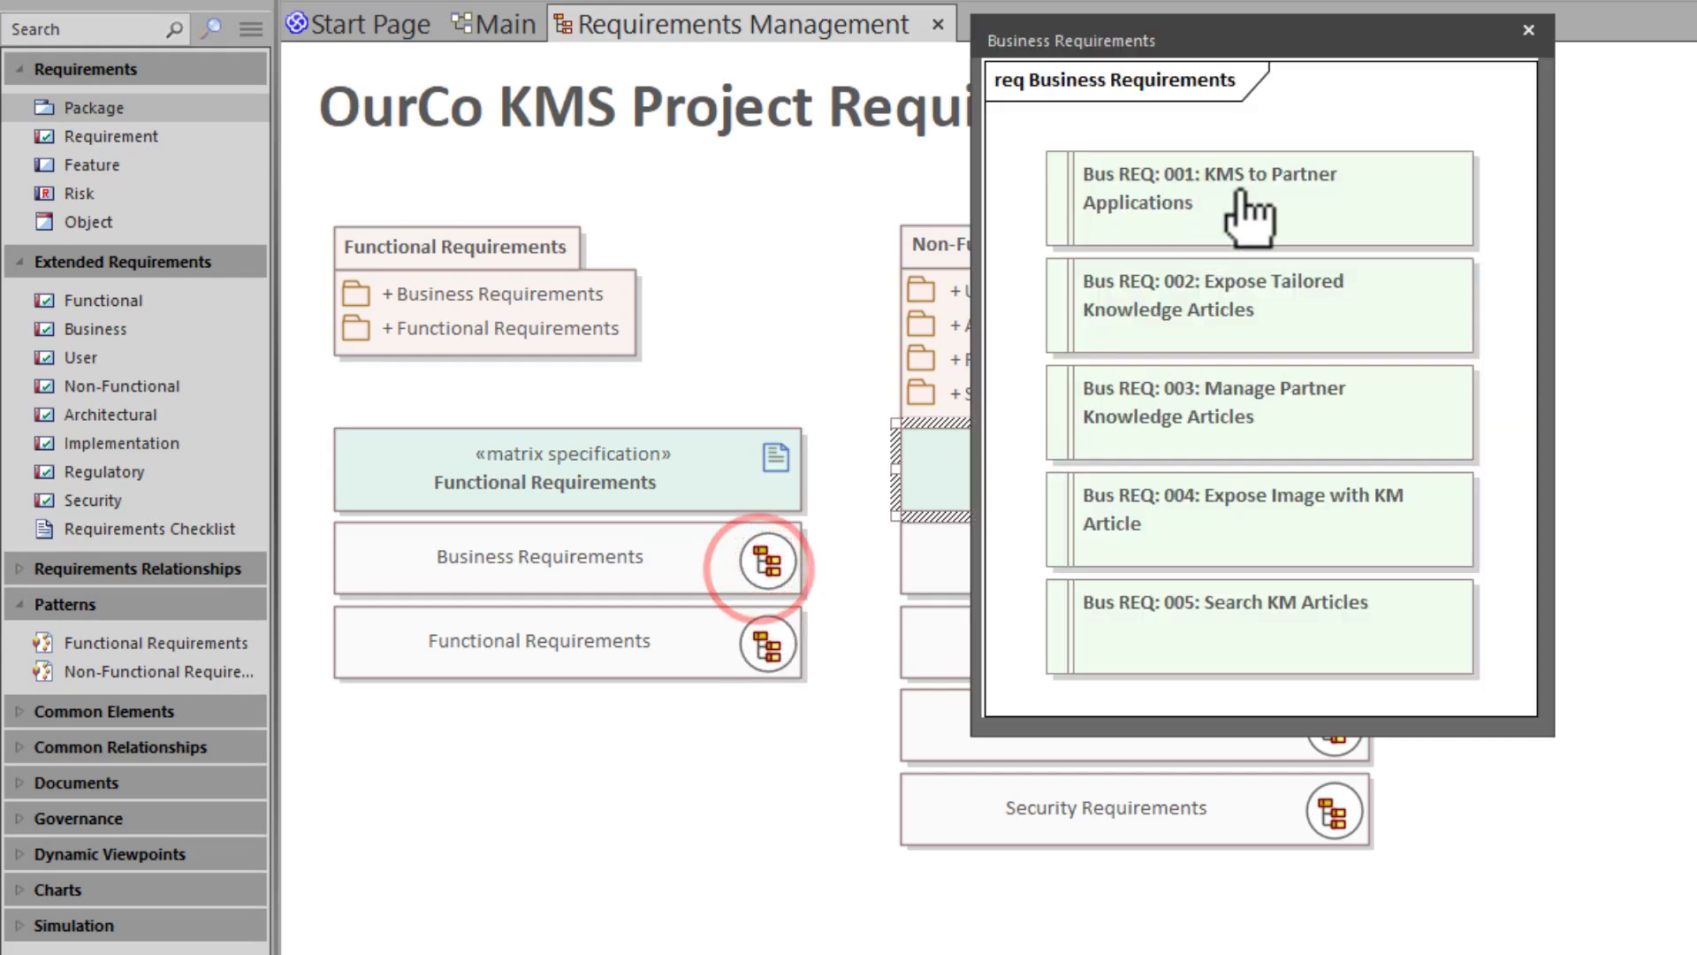
left_click(1528, 29)
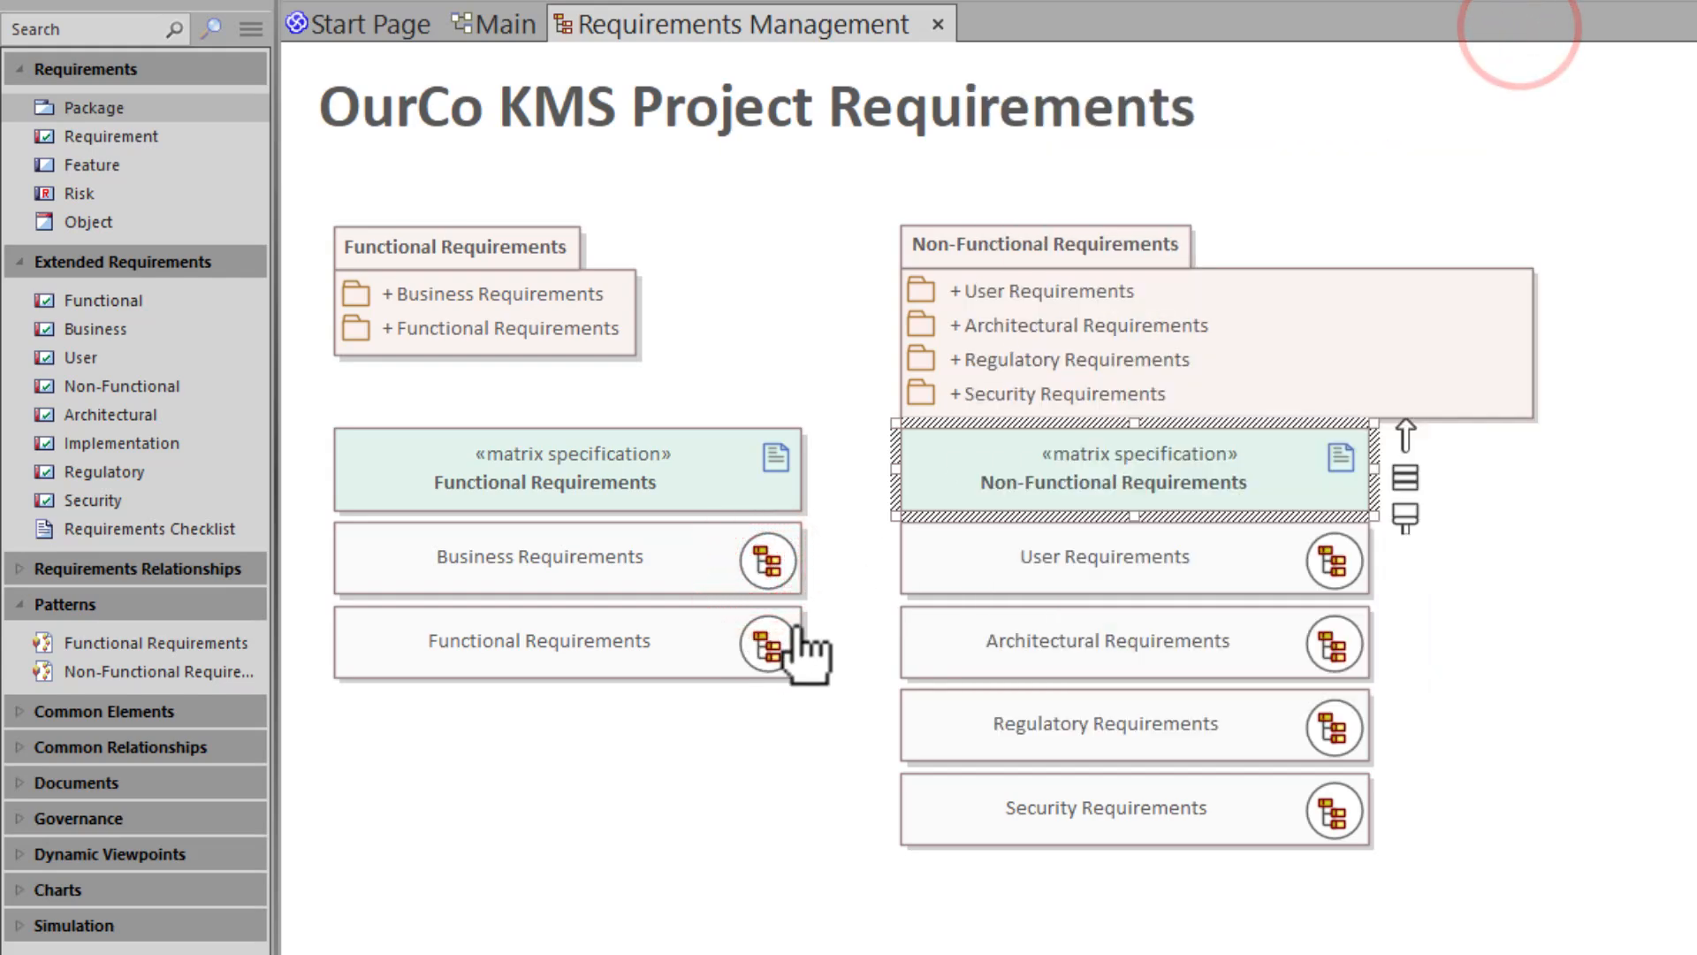
left_click(766, 629)
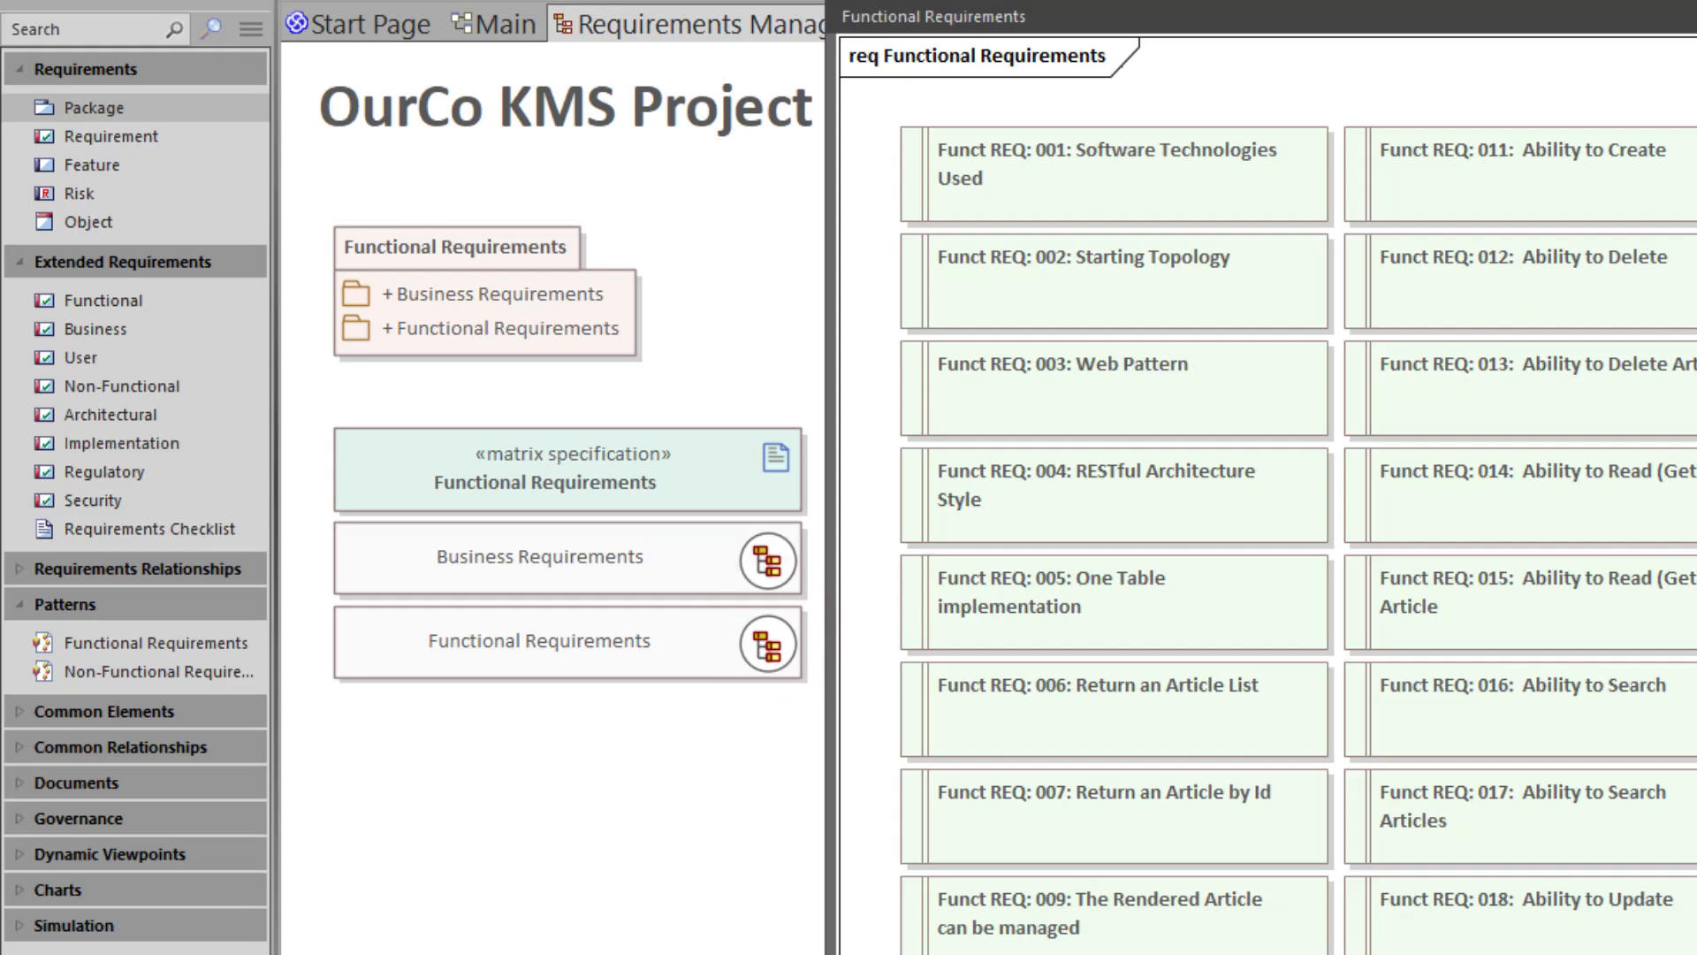
left_click(524, 857)
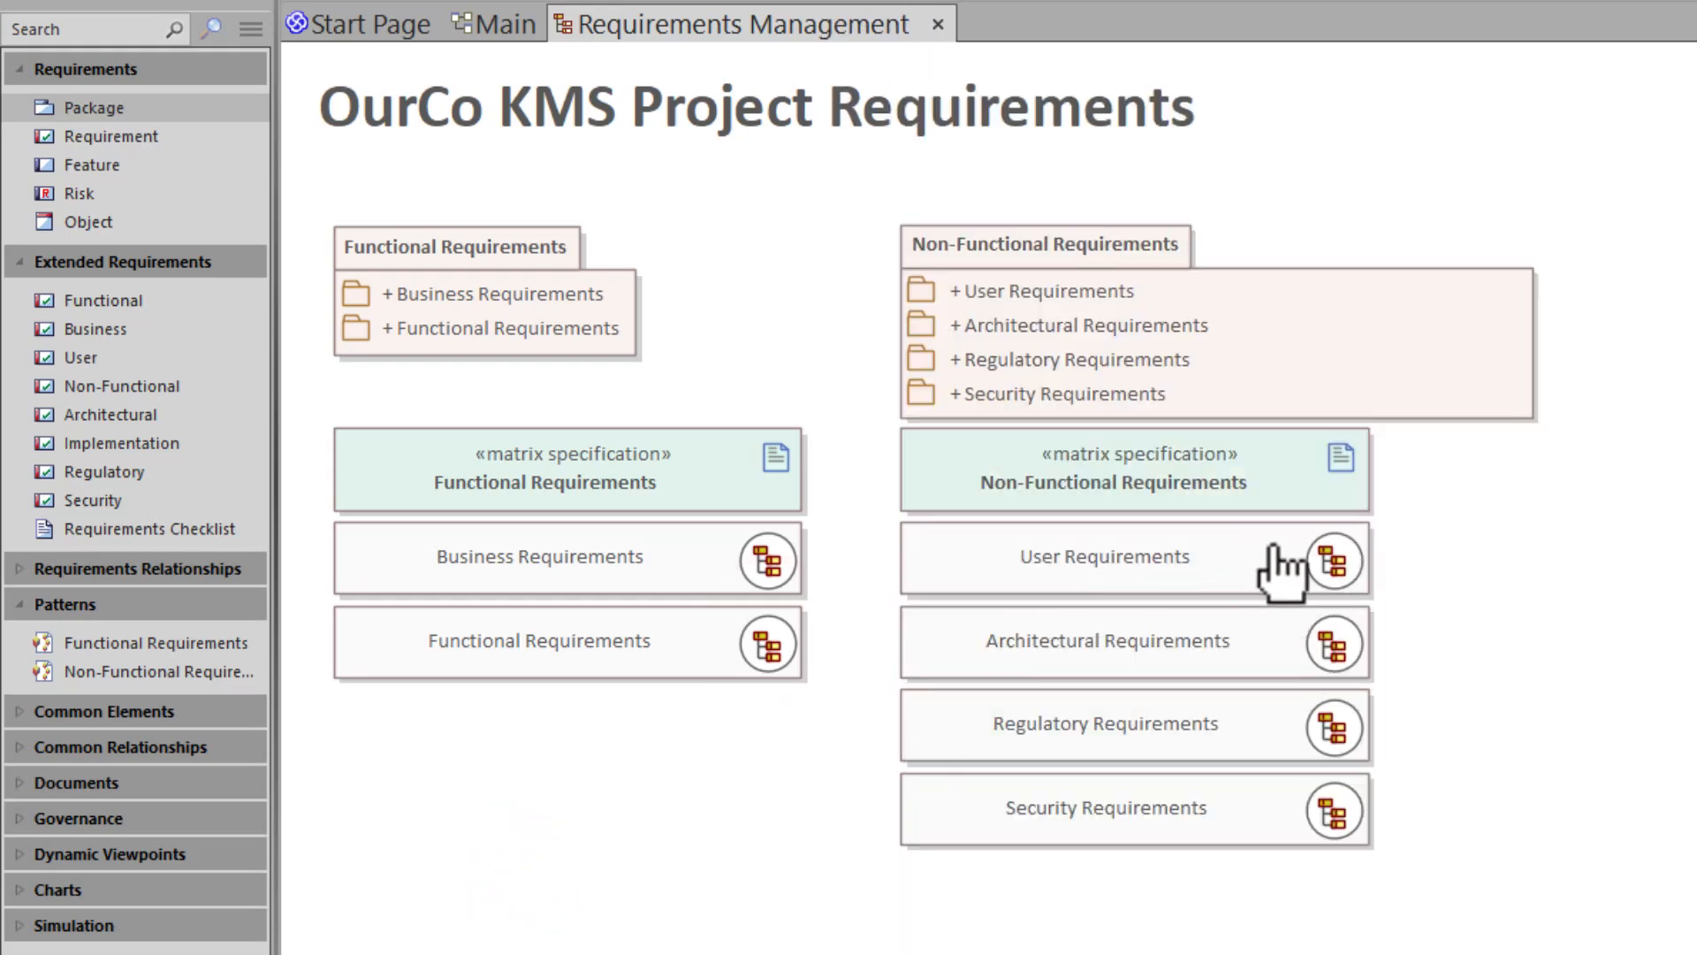
left_click(1323, 562)
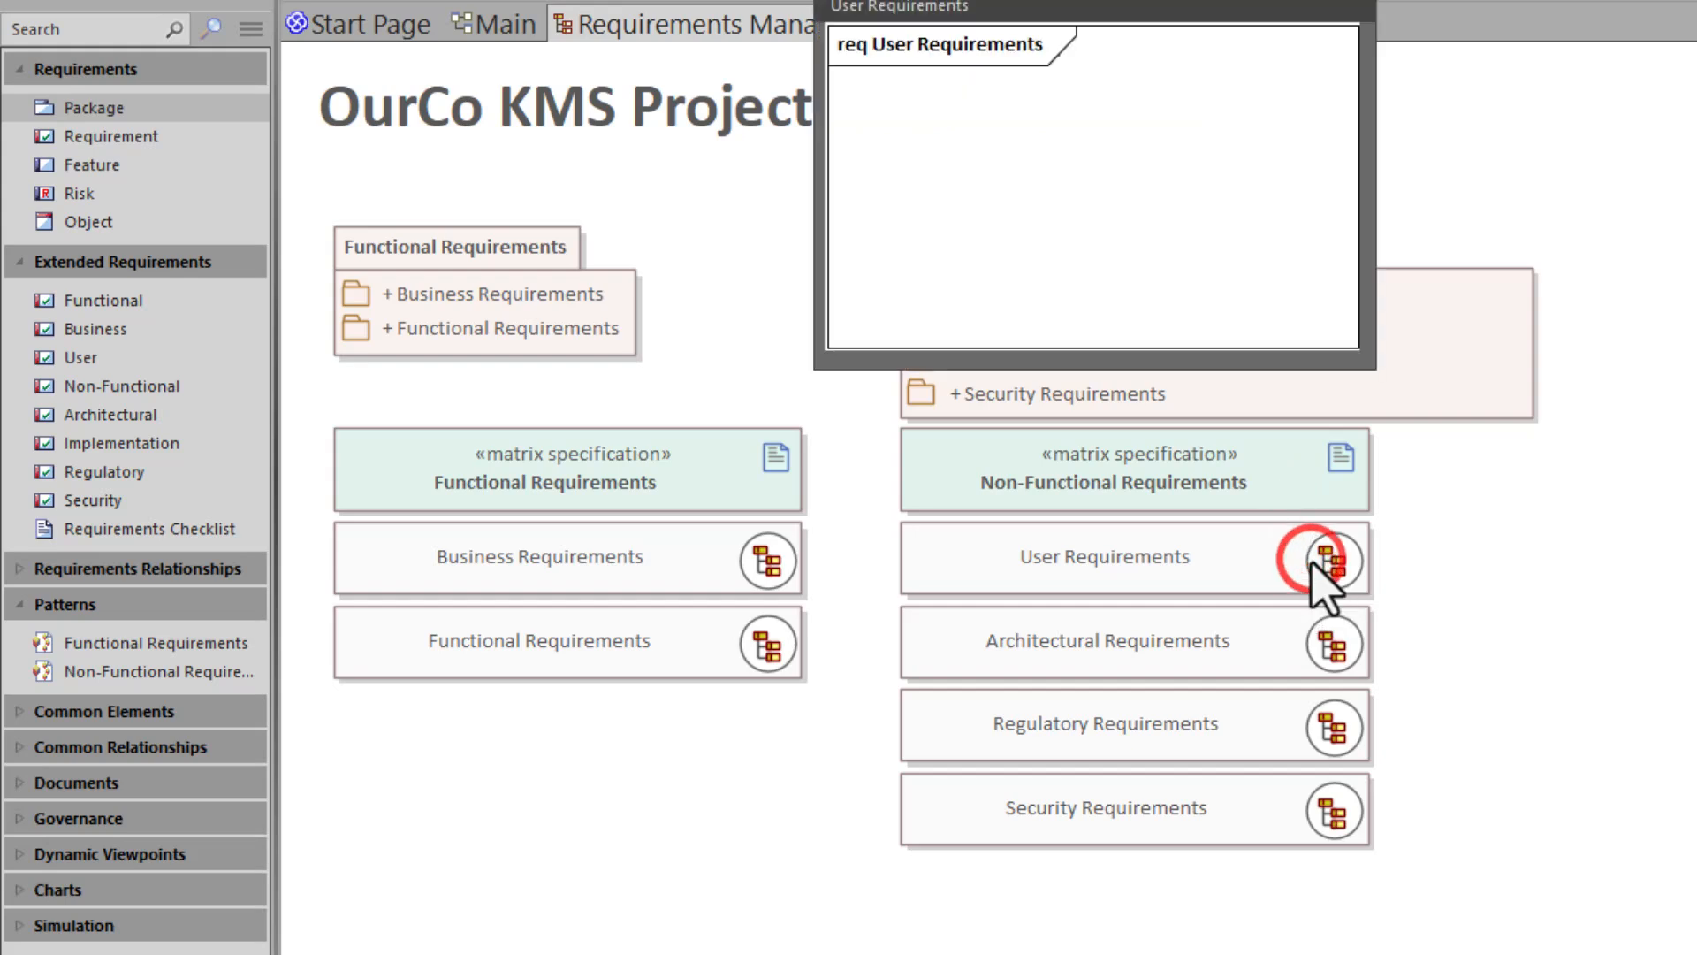
left_click(1340, 647)
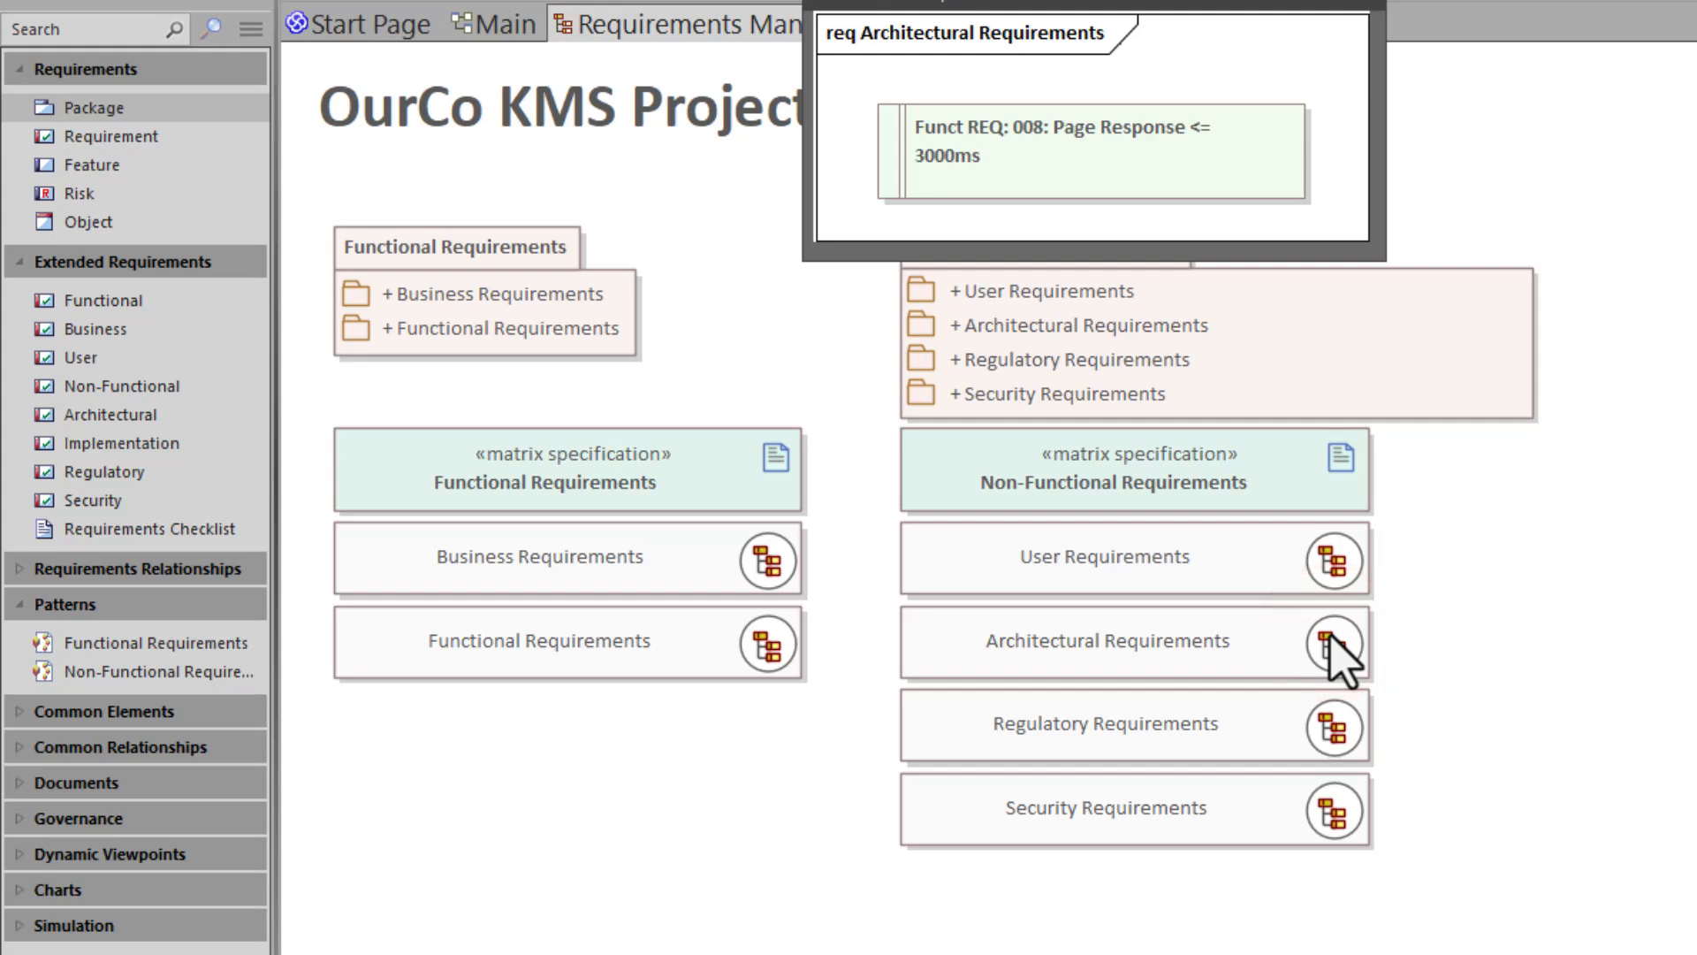
left_click(1321, 713)
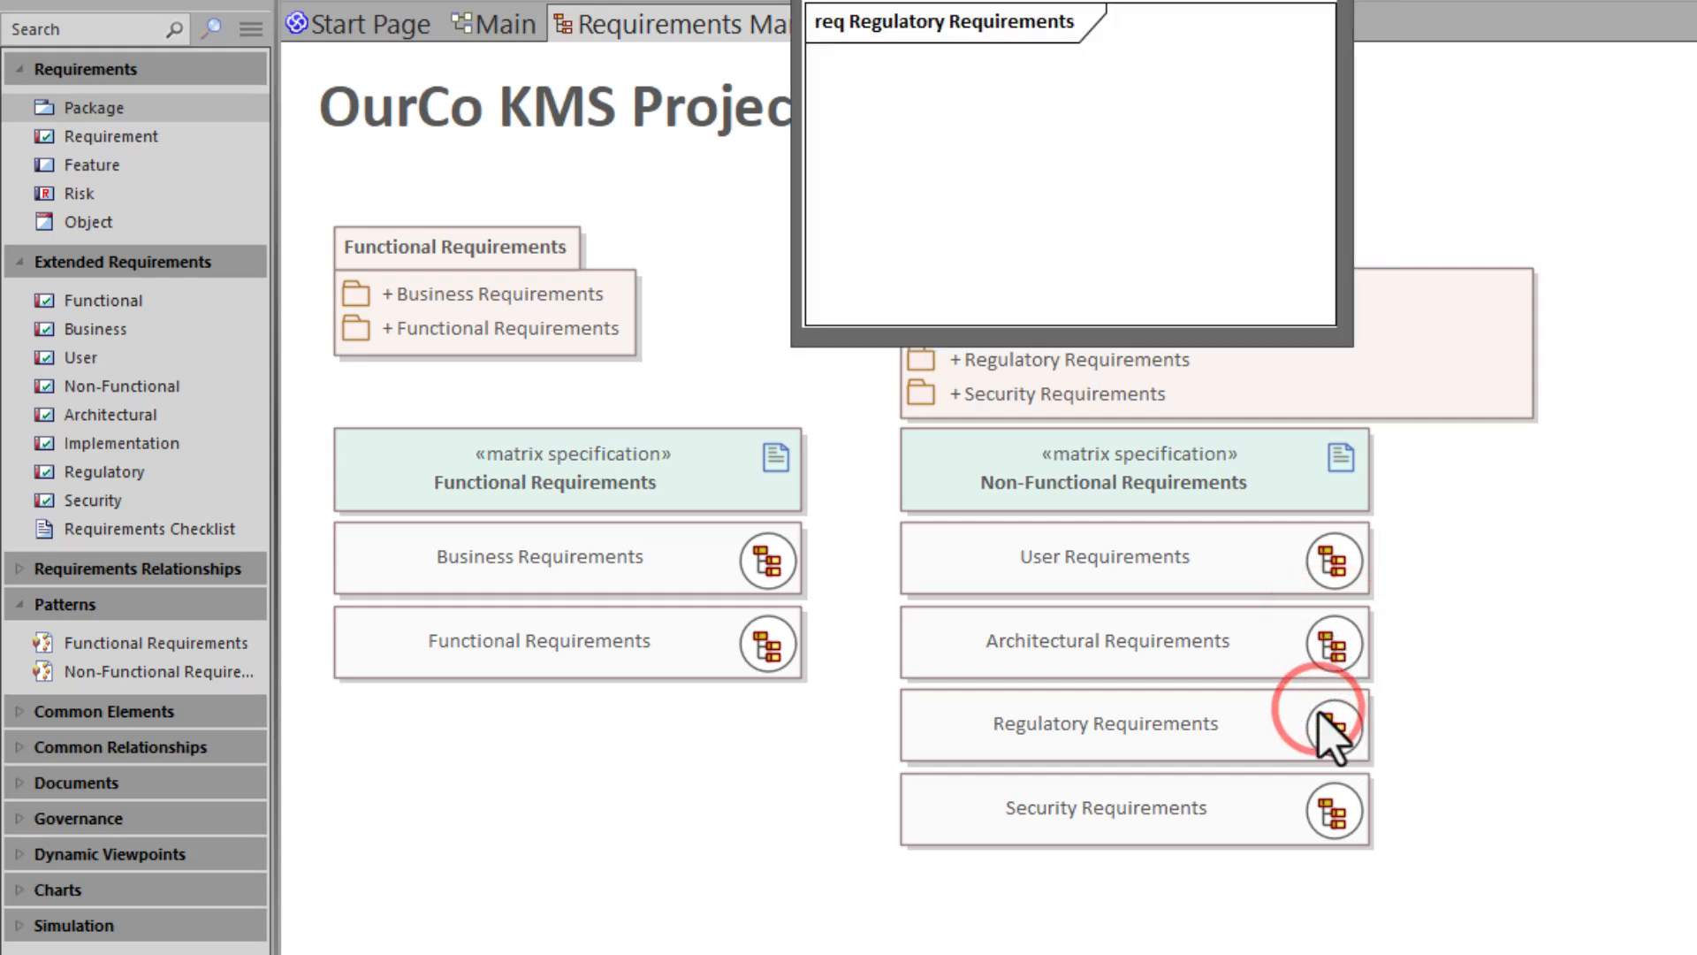
left_click(1323, 811)
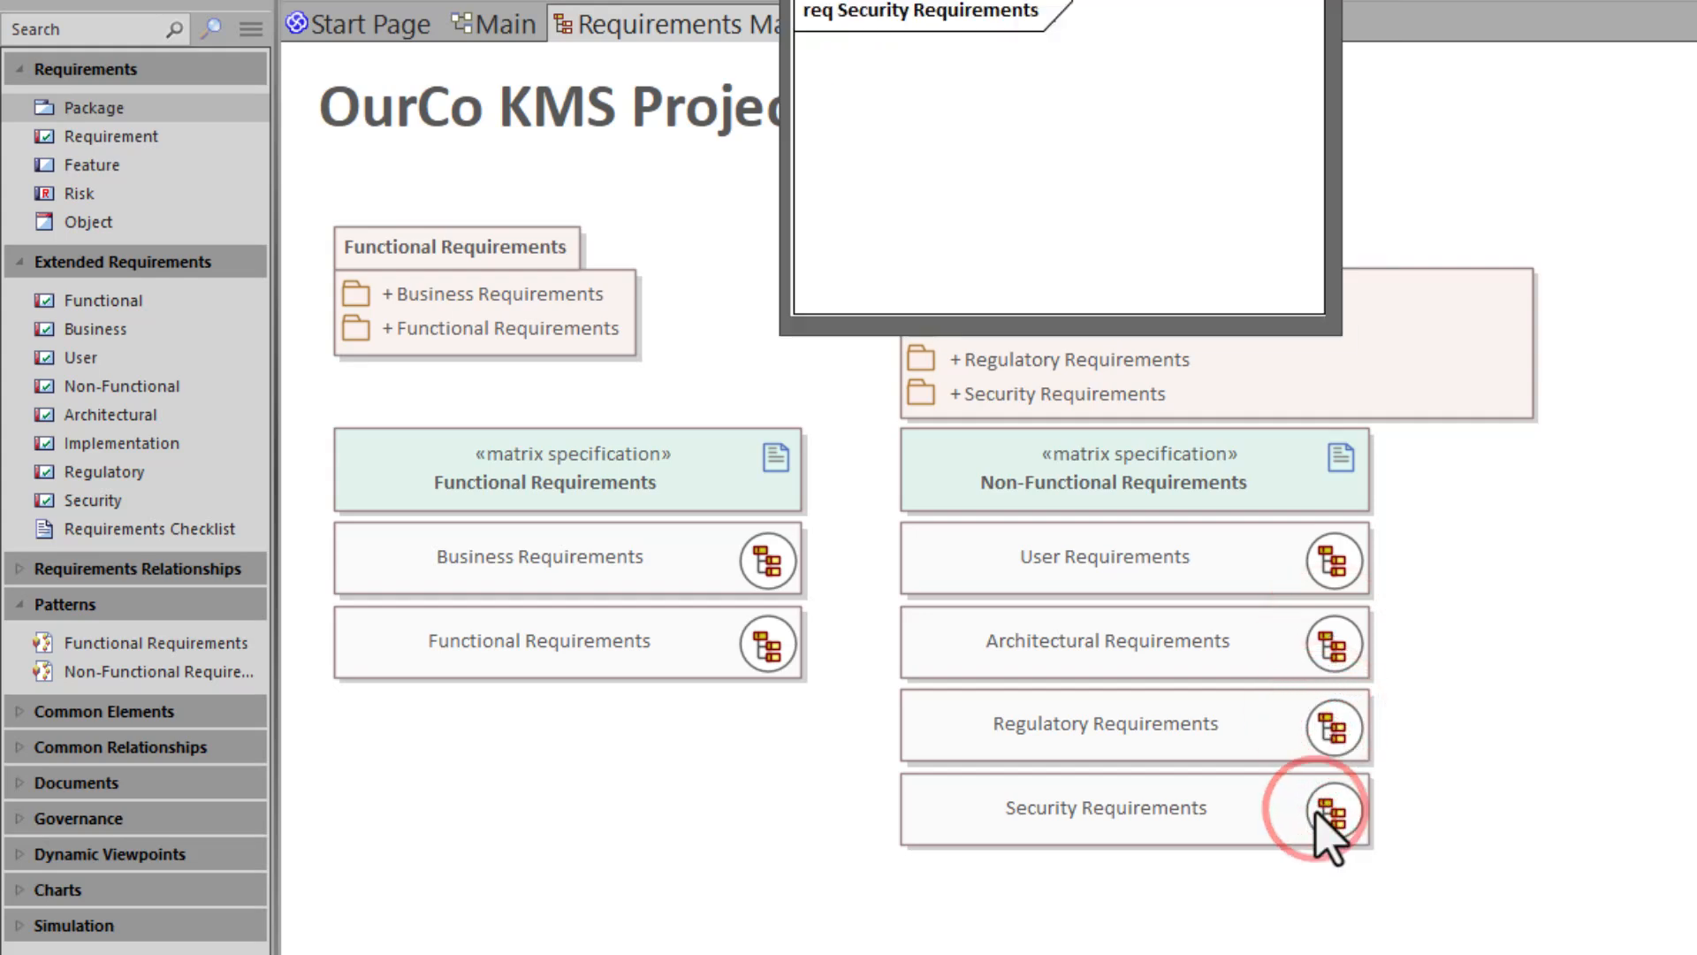
left_click(695, 766)
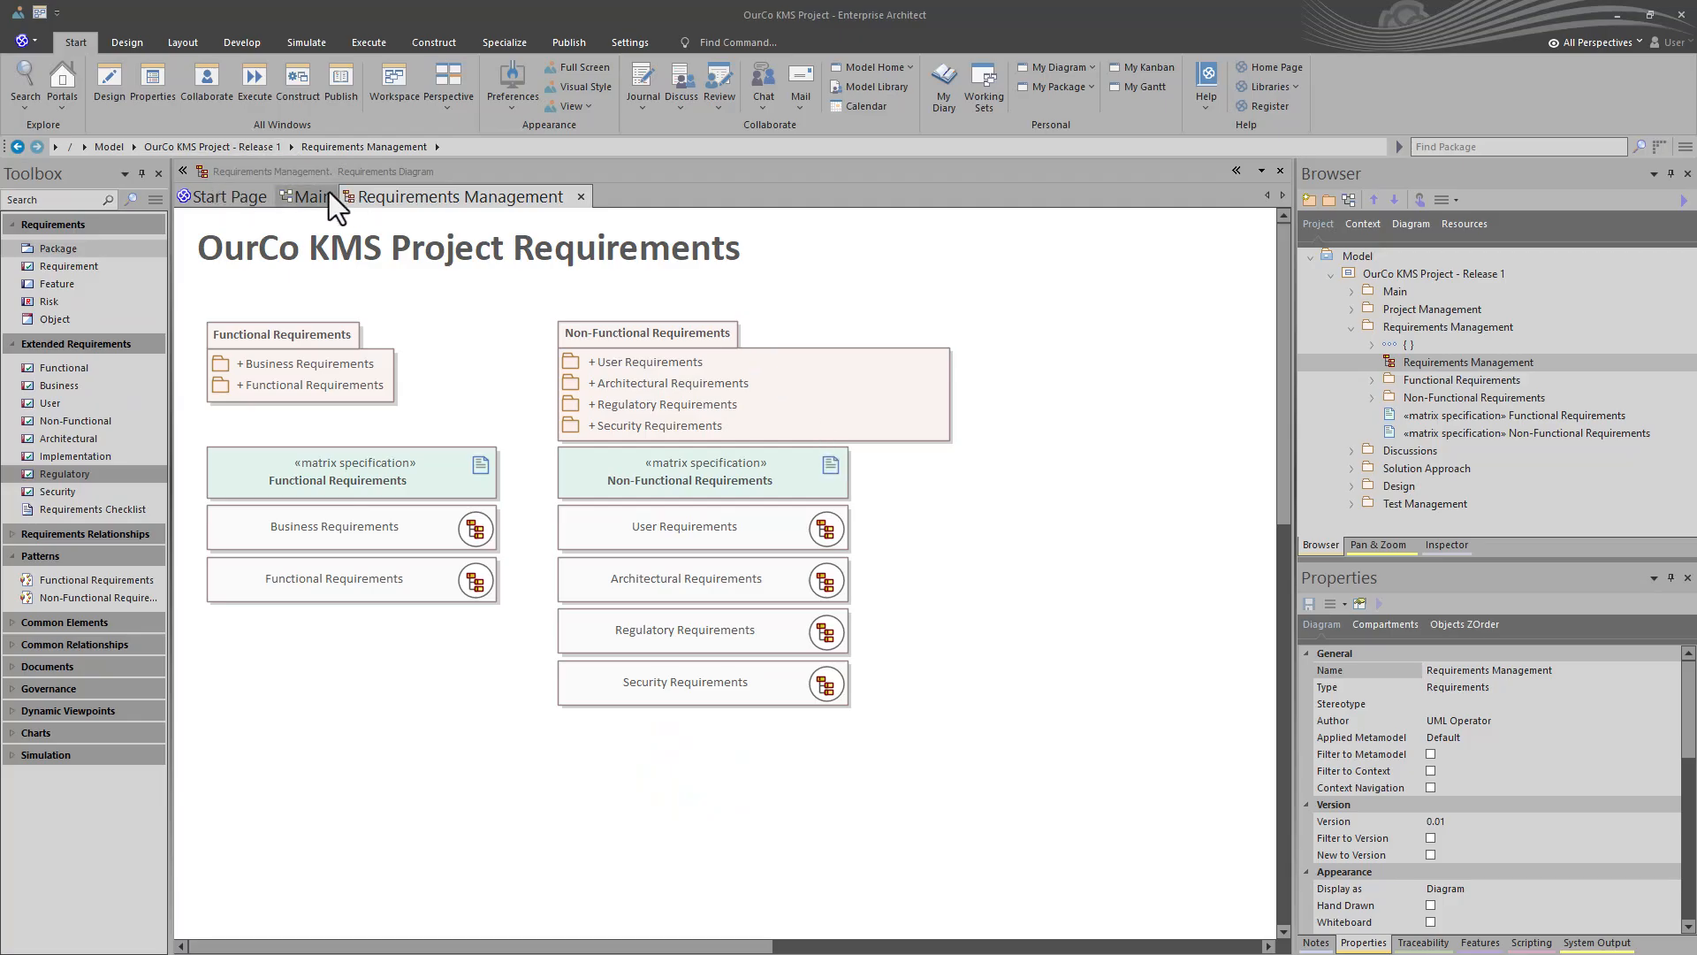
Step: Cut the entire note text out of the Requirements Management navigation cell on the Main diagram and save the empty note
left_click(499, 20)
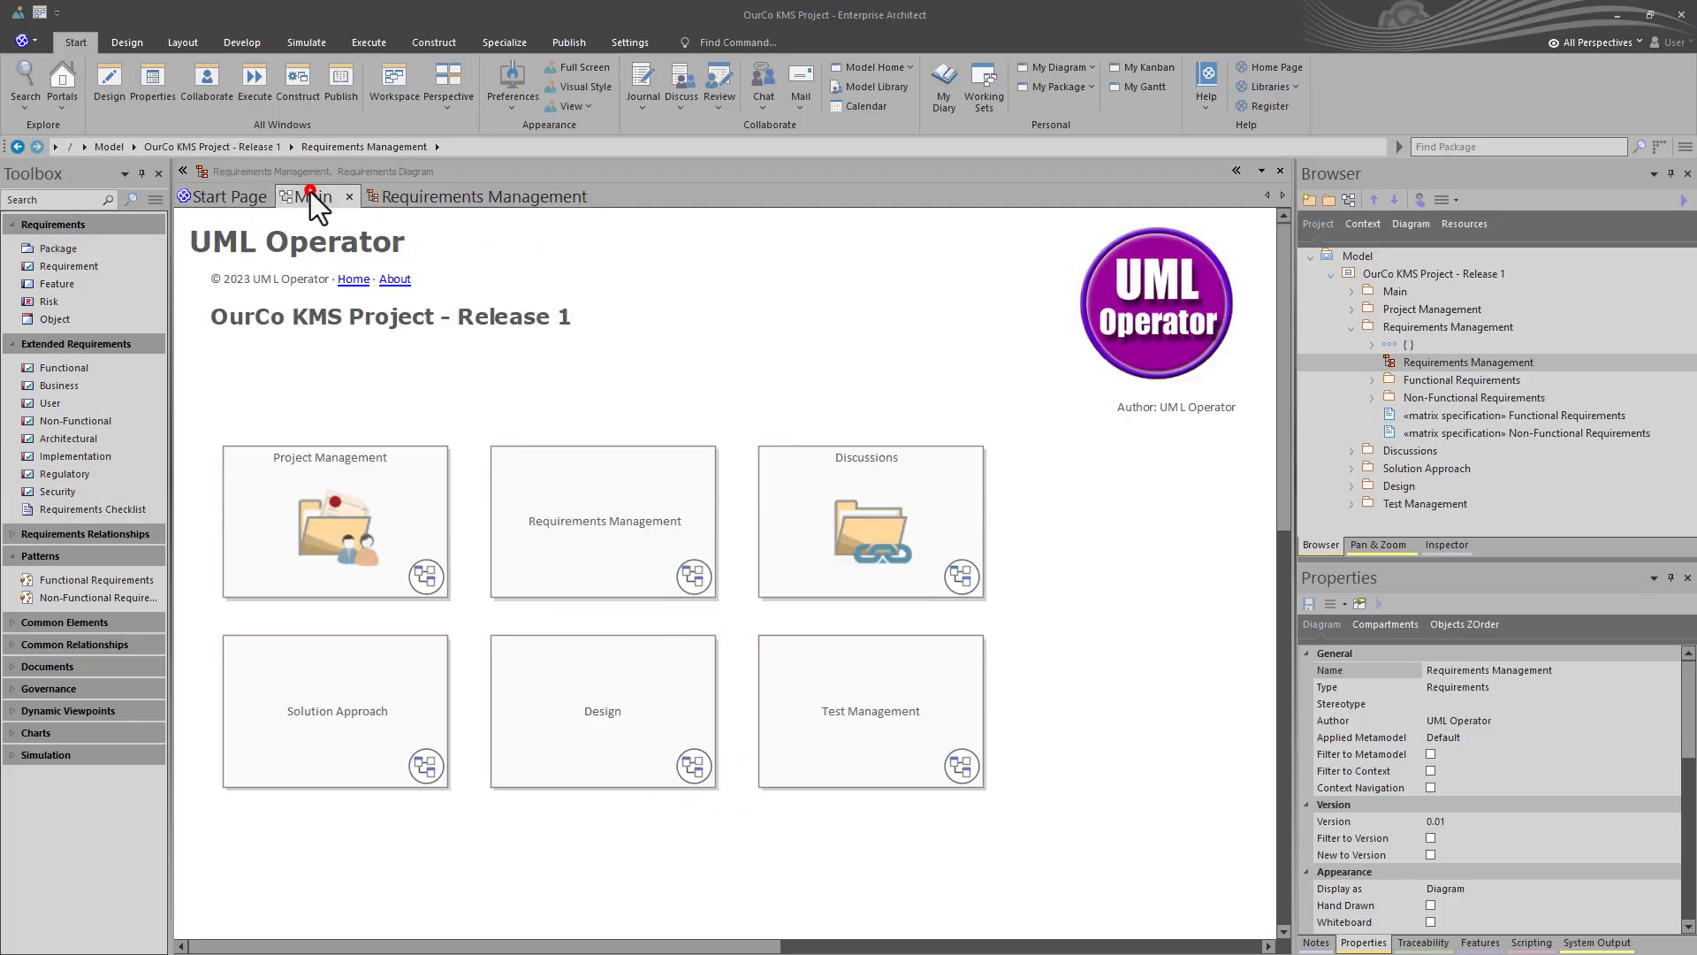
left_click(566, 509)
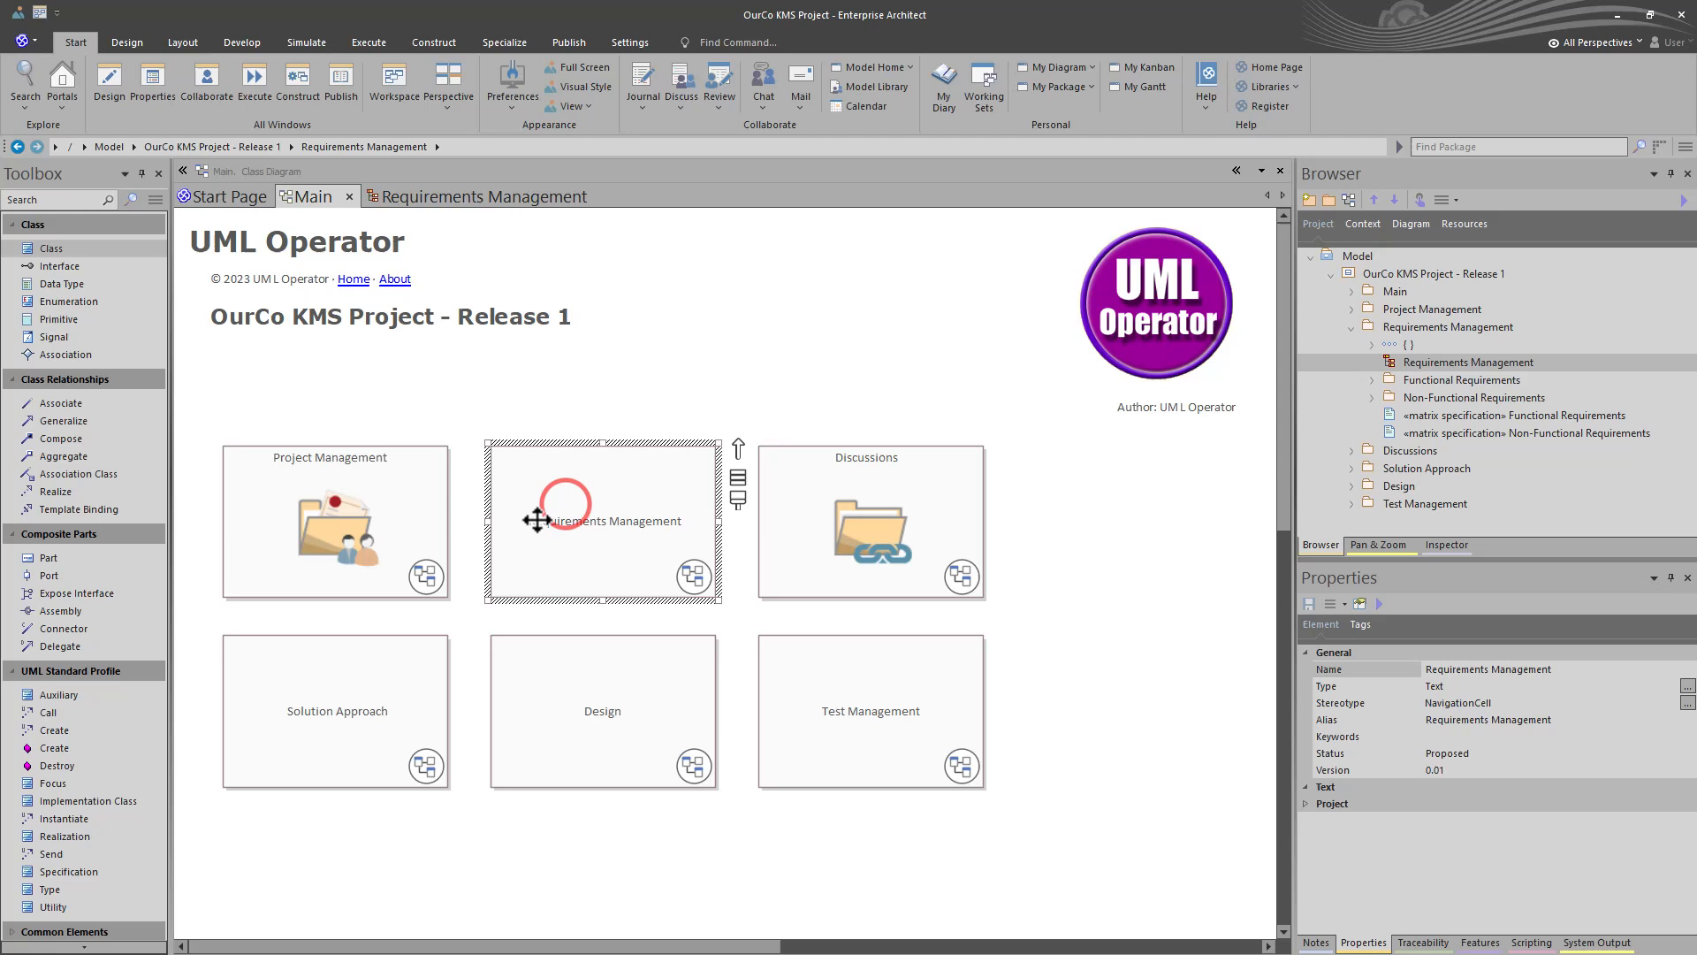
double_click(597, 537)
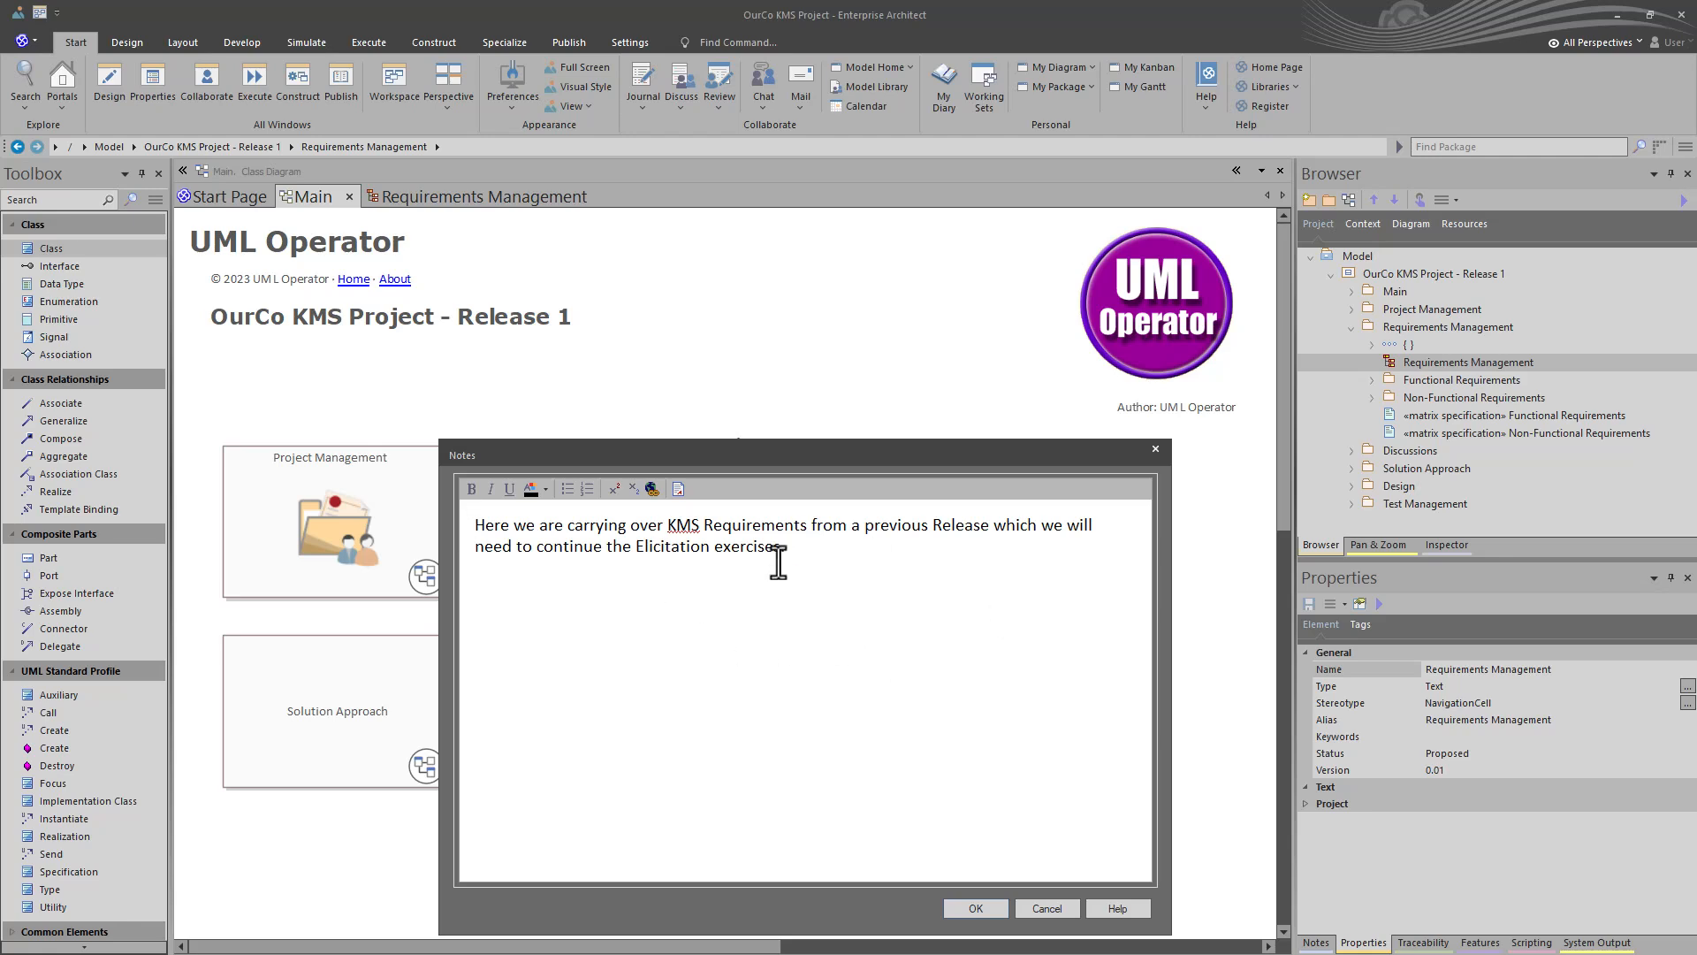
left_click_drag(801, 546, 471, 532)
key("ctrl+c")
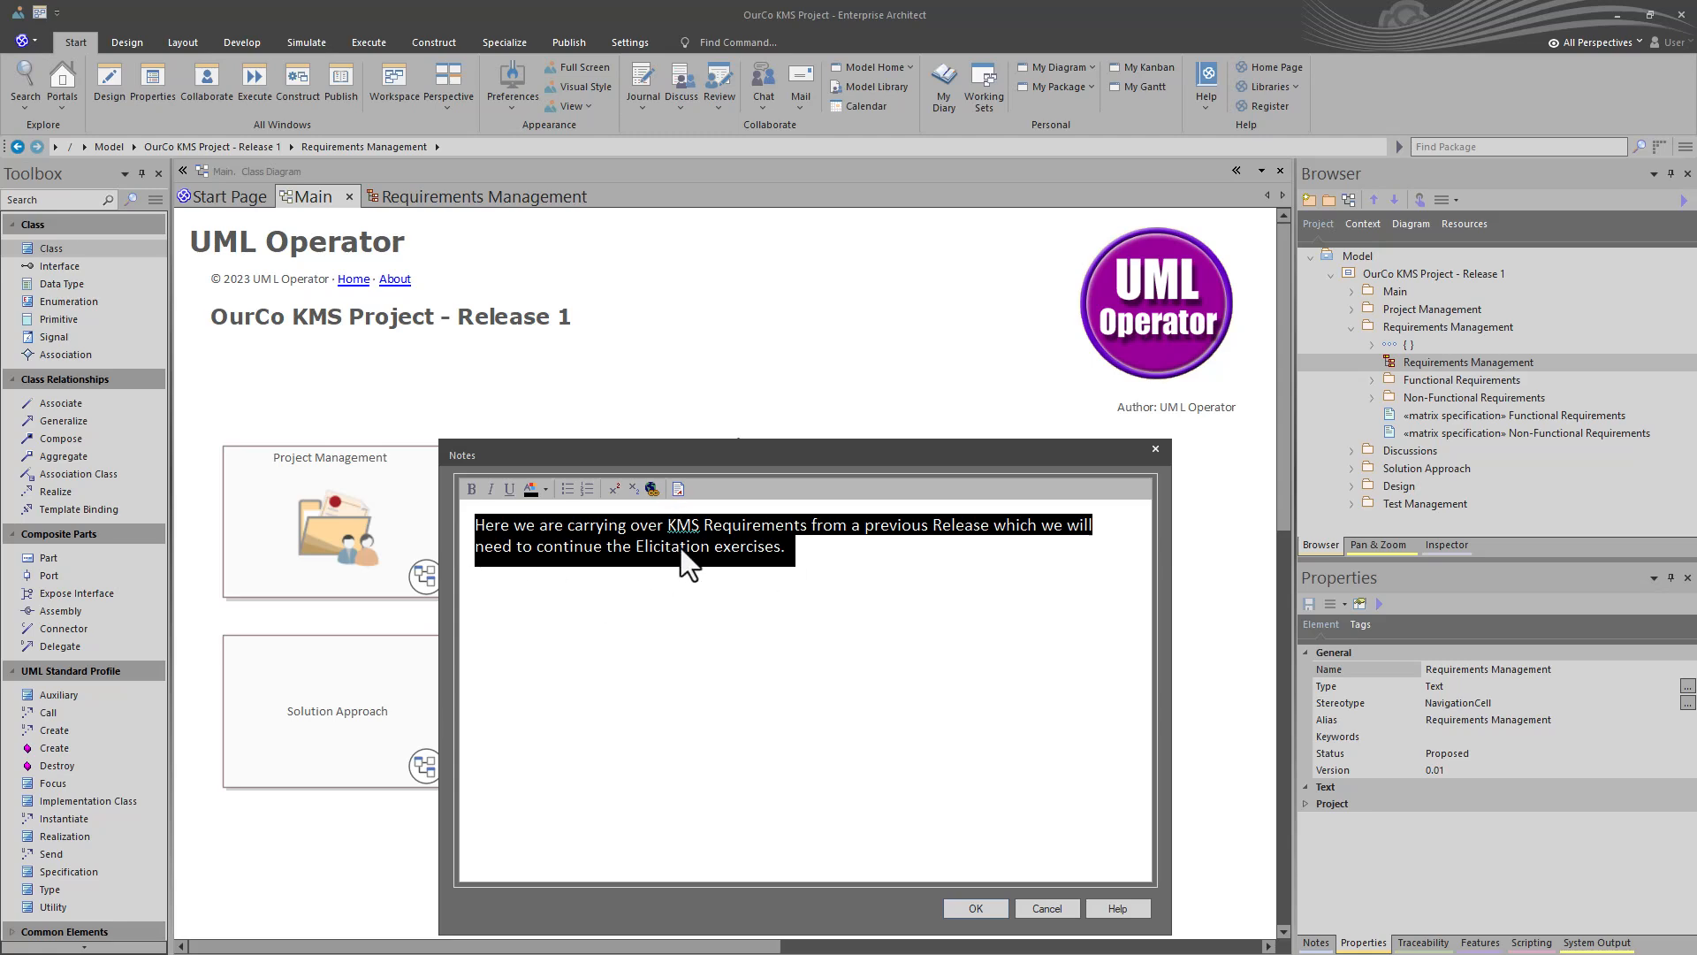
key("Delete")
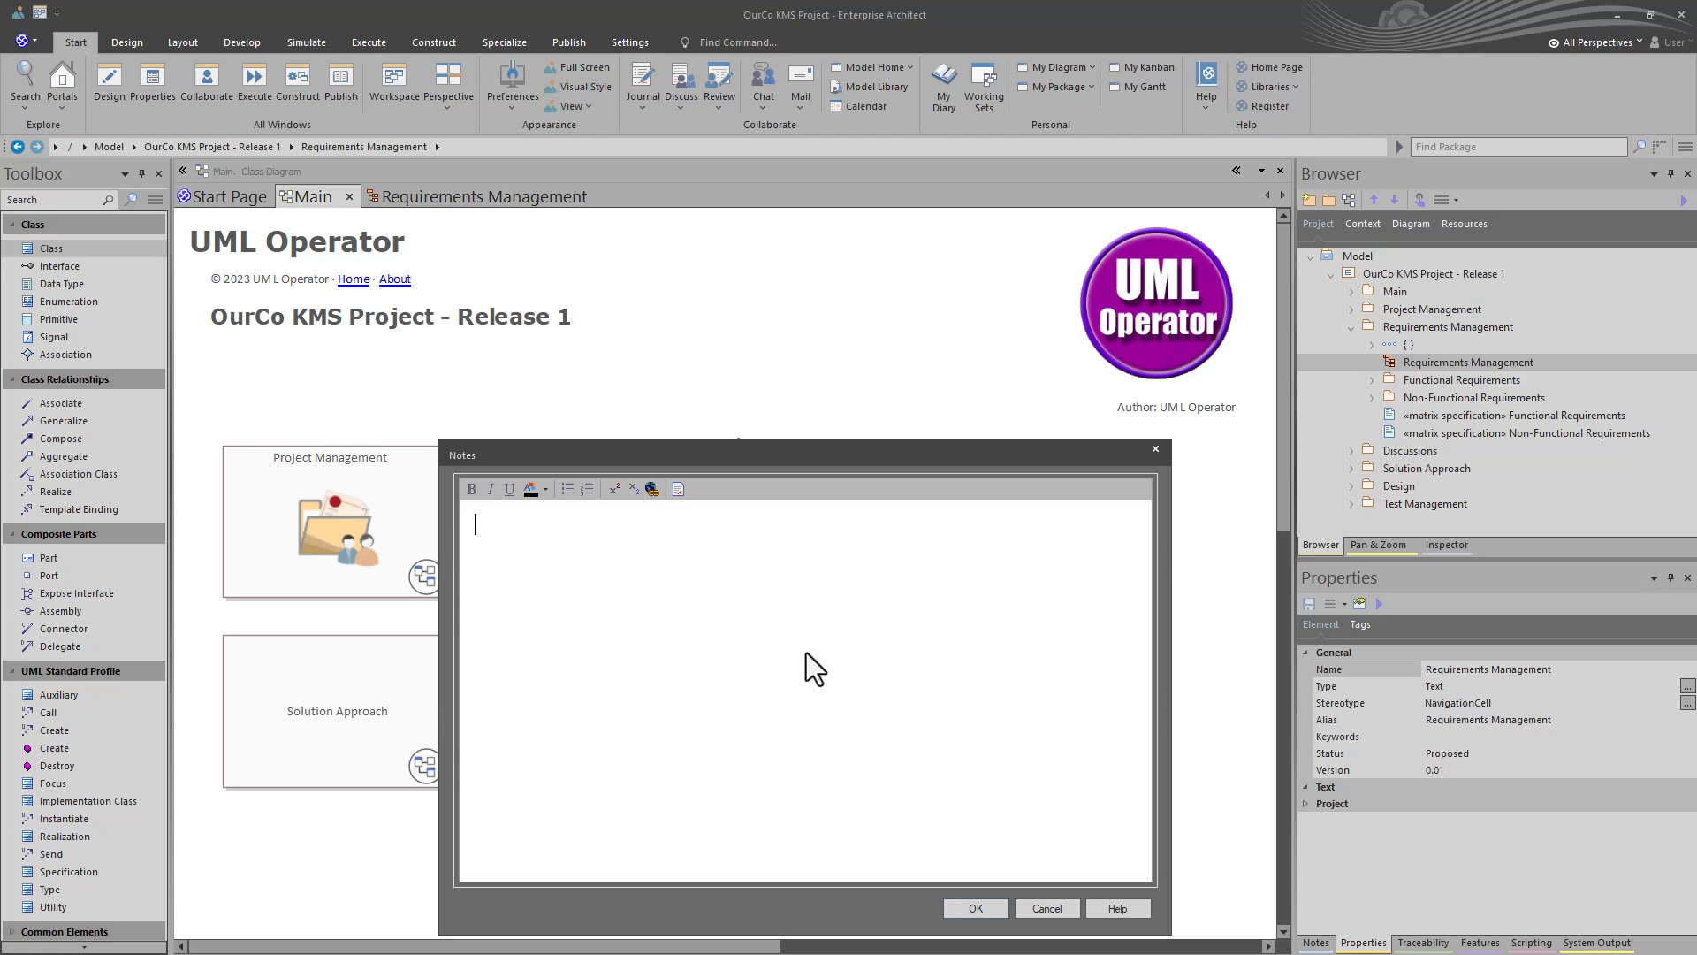
left_click(1004, 909)
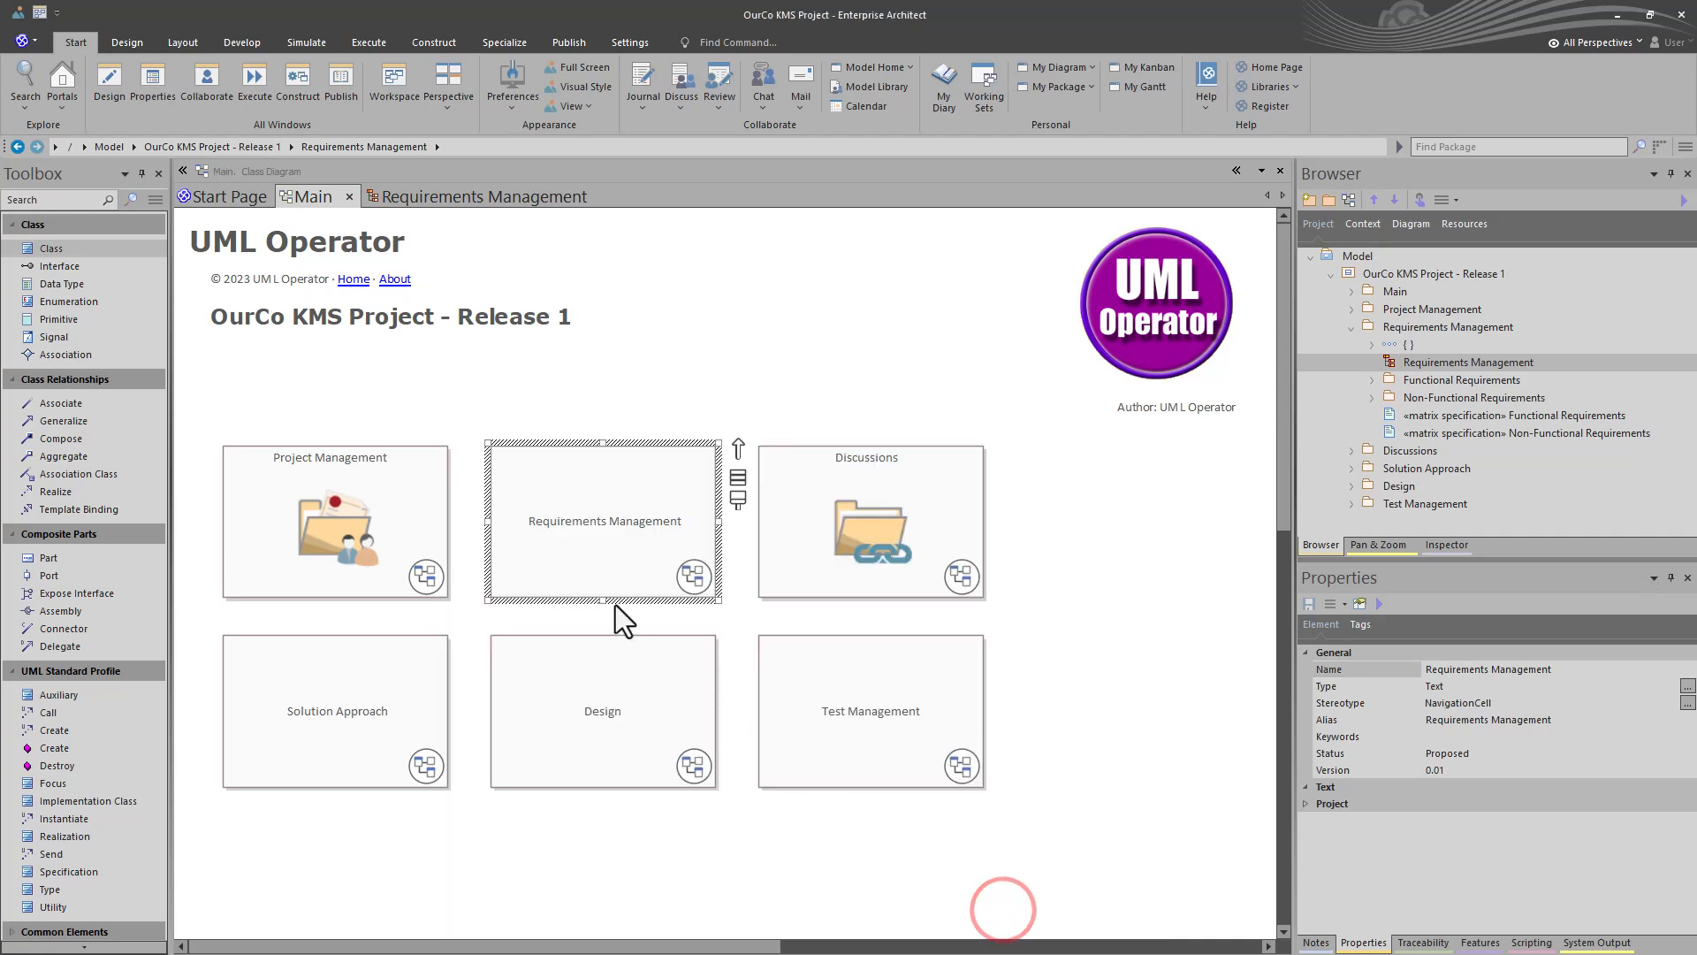
Step: Locate the old Requirements Management navigation cell in the project tree and delete it from the model
left_click(600, 576)
key("alt")
key("alt+g")
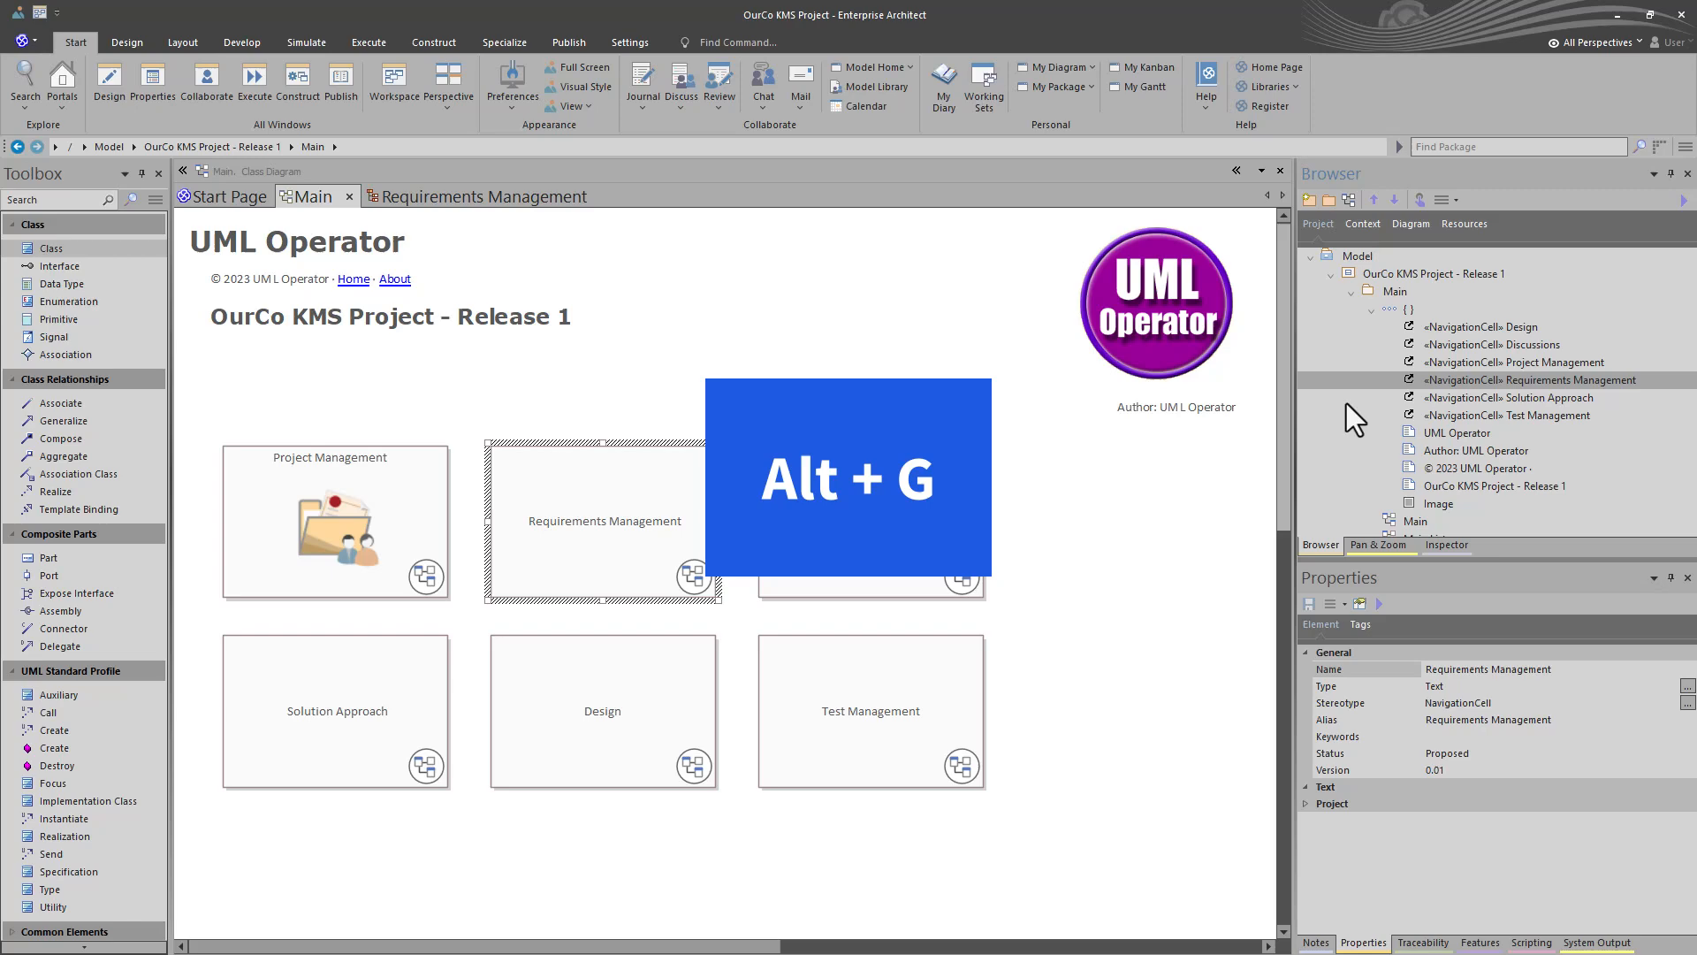
right_click(1462, 380)
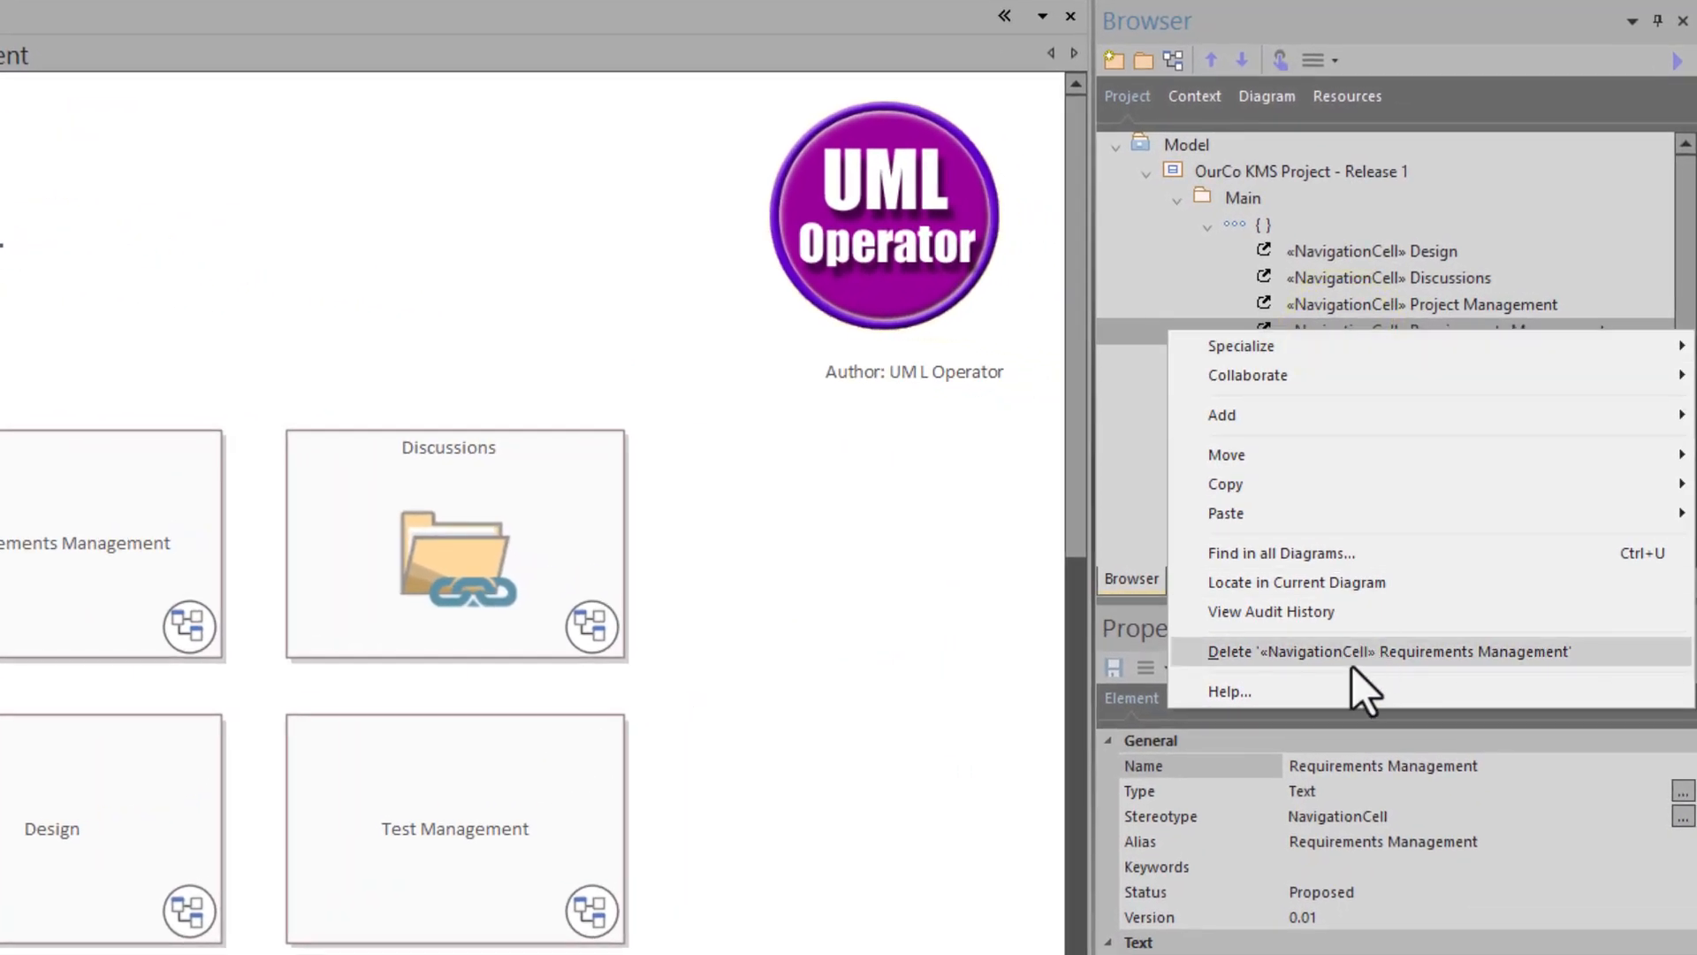
left_click(1353, 658)
left_click(477, 559)
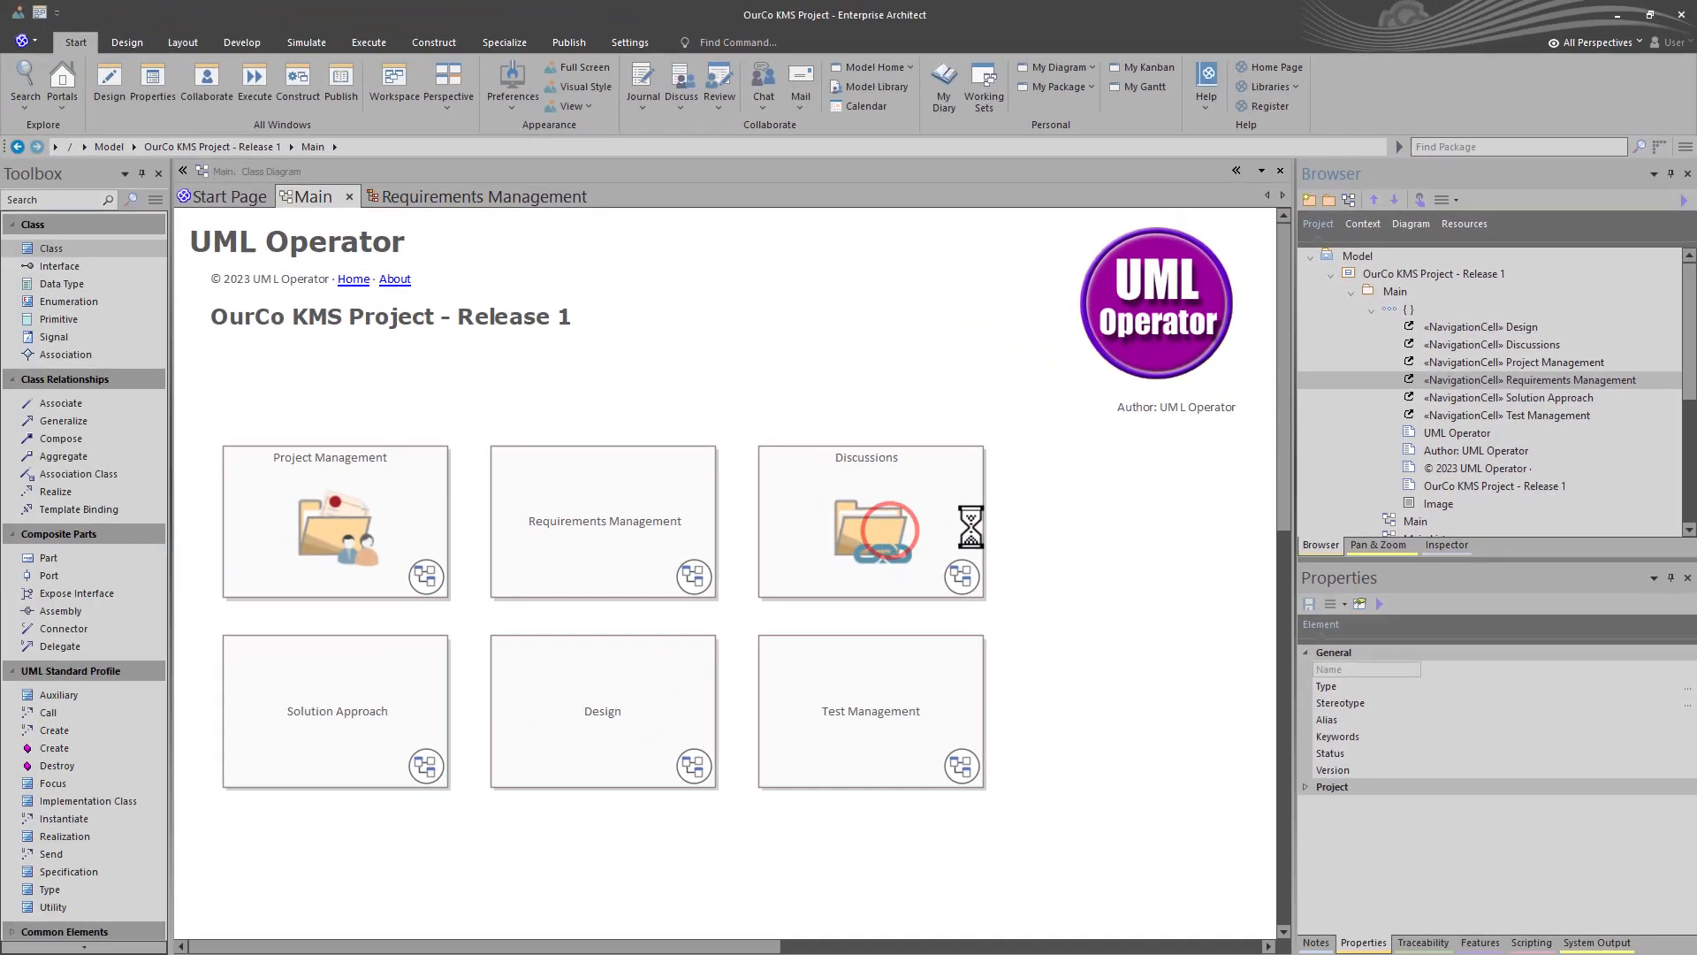
left_click(281, 539)
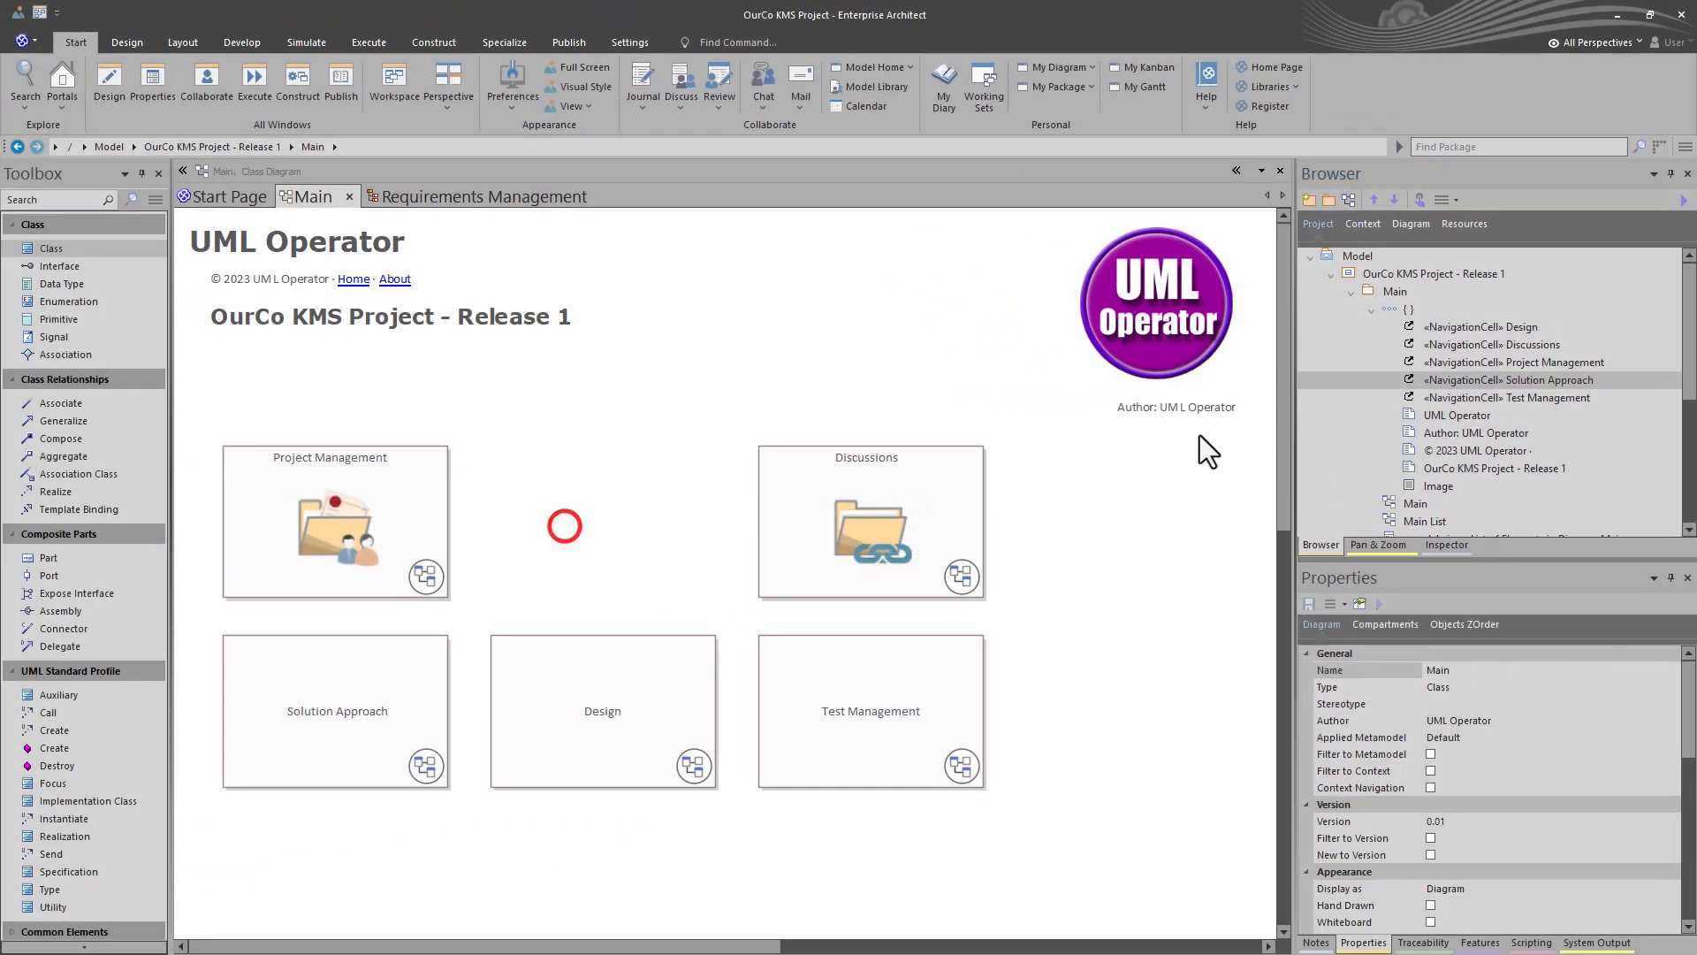
Step: Add the Requirements Management diagram to Main as a Navigation Cell without an image, between the Project Management and Discussions cells
left_click(1352, 293)
left_click(1397, 364)
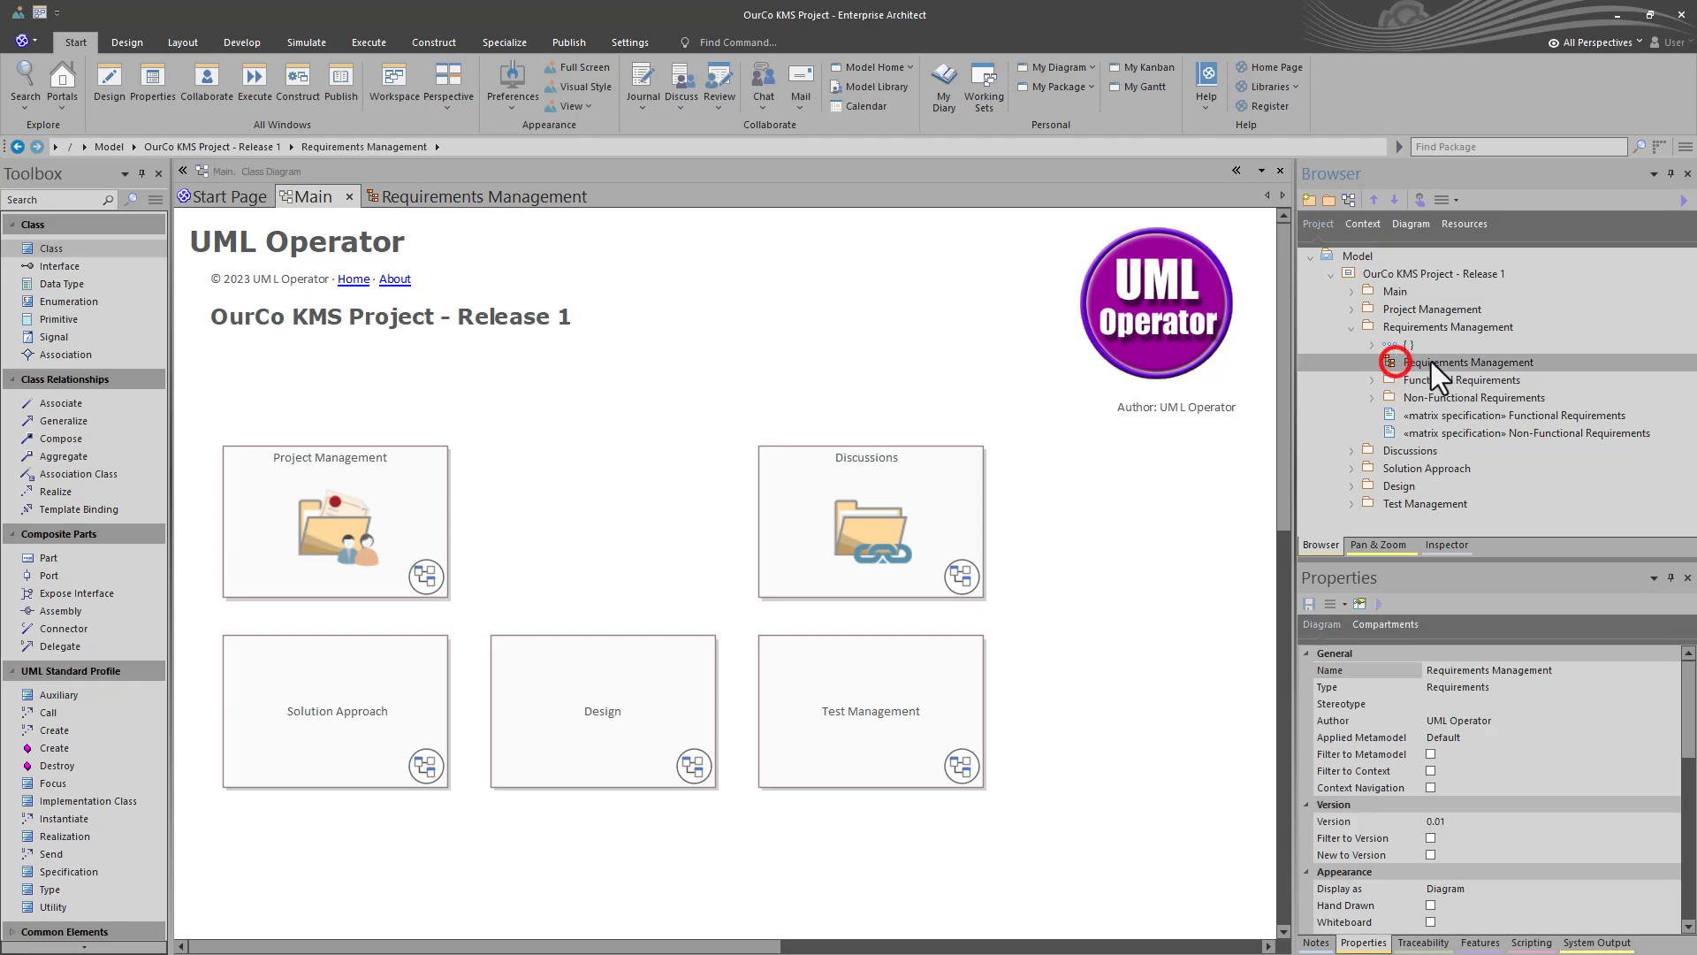
left_click_drag(1443, 364, 858, 428)
left_click_drag(534, 473, 519, 461)
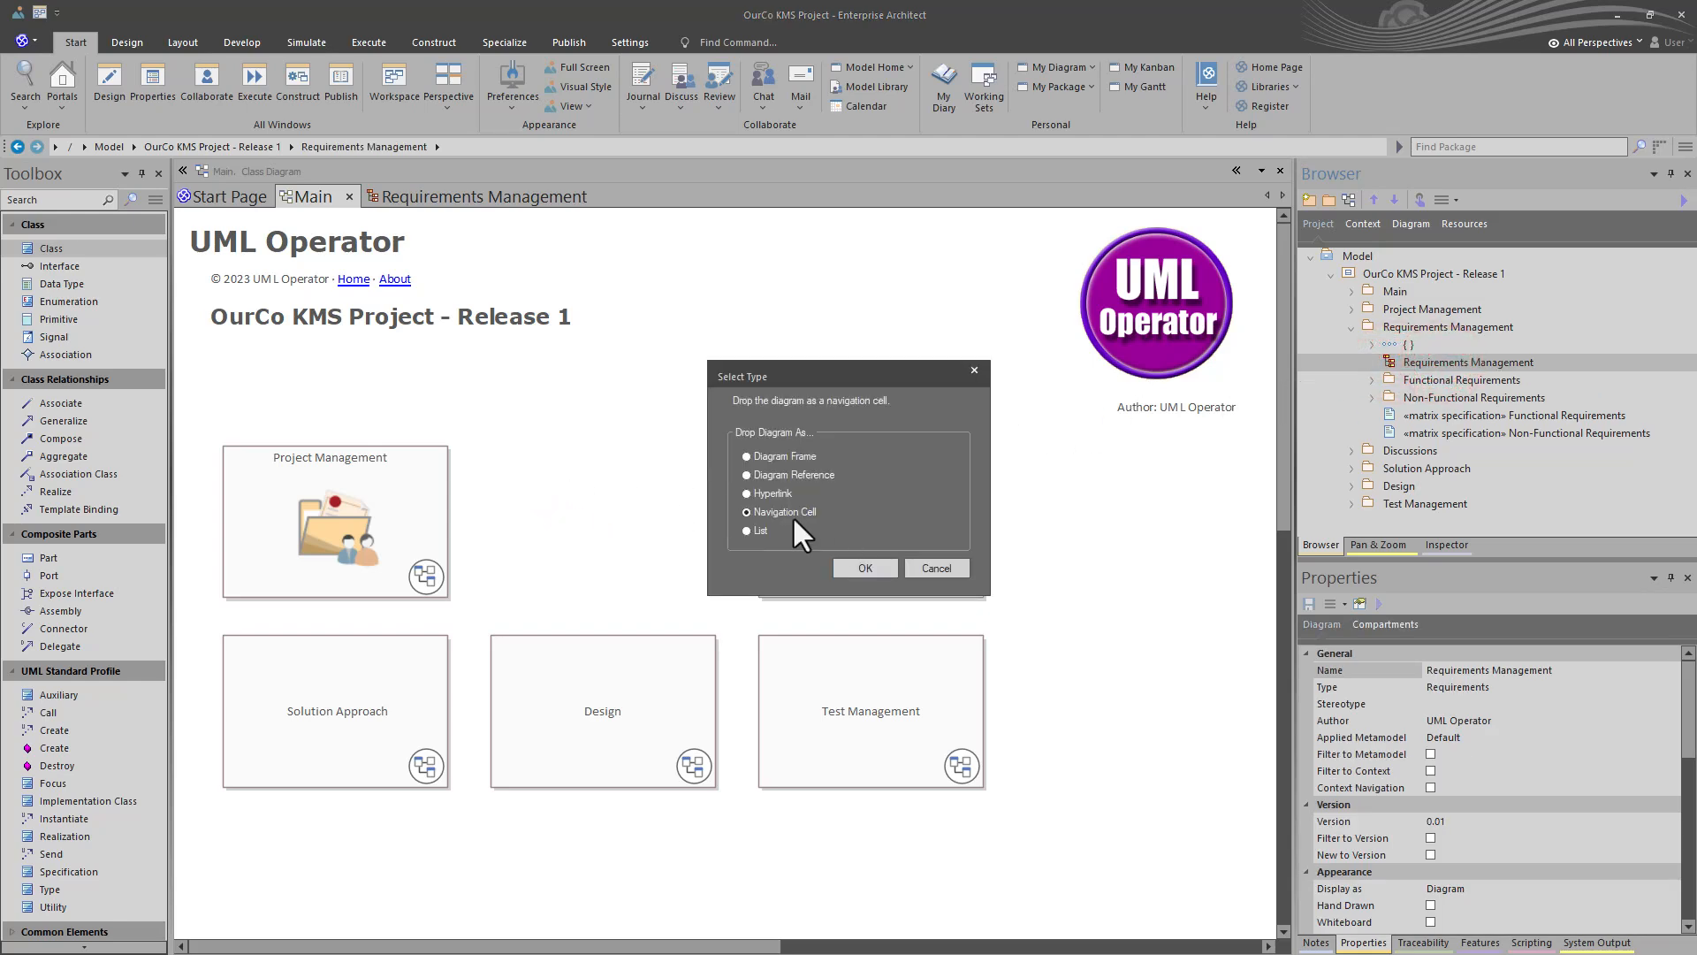
left_click(862, 567)
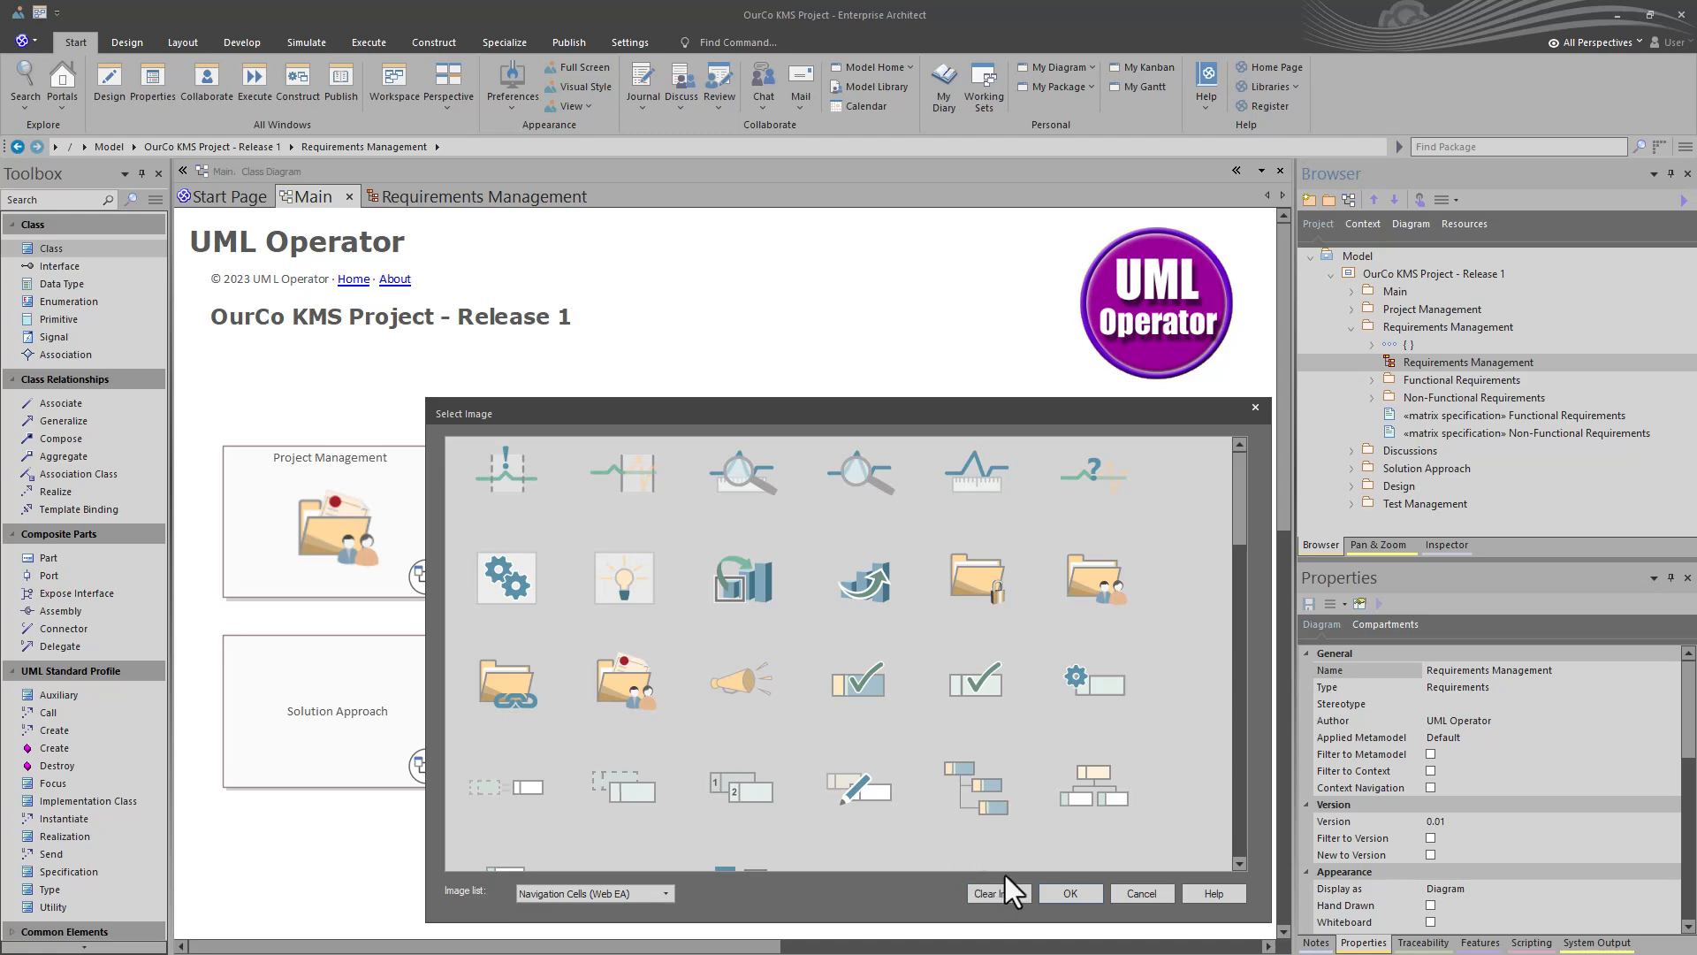
left_click(1072, 894)
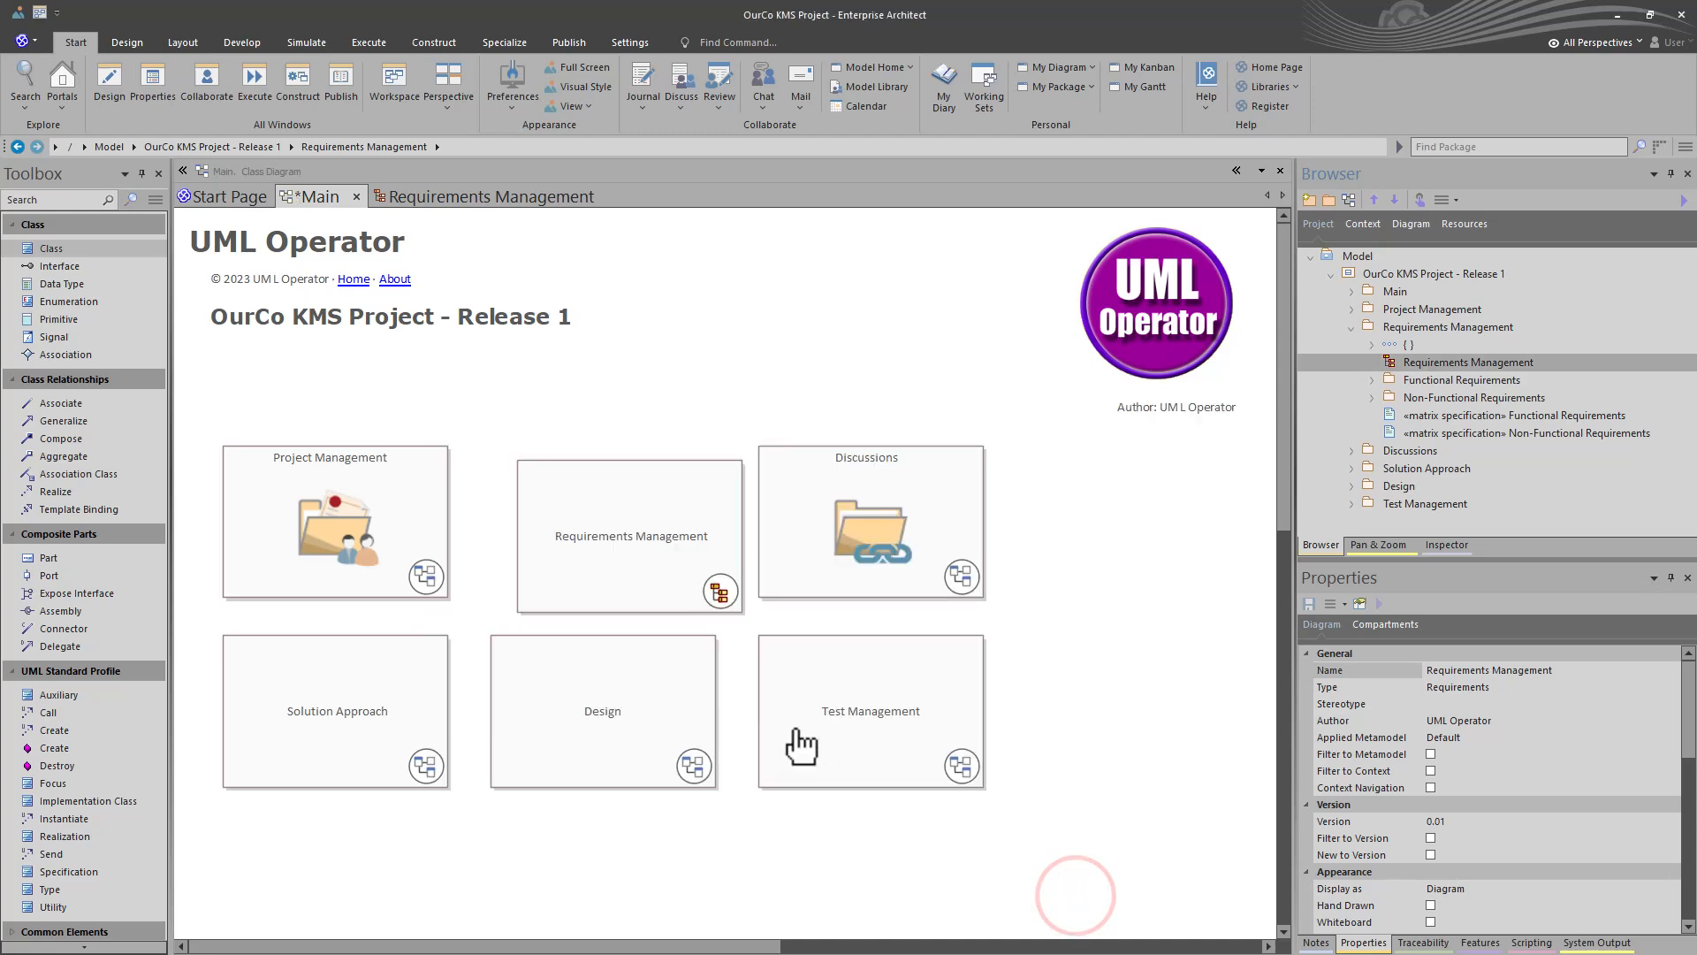
mouse_move(661, 581)
left_mouse_down()
mouse_move(623, 566)
mouse_move(638, 583)
left_mouse_up()
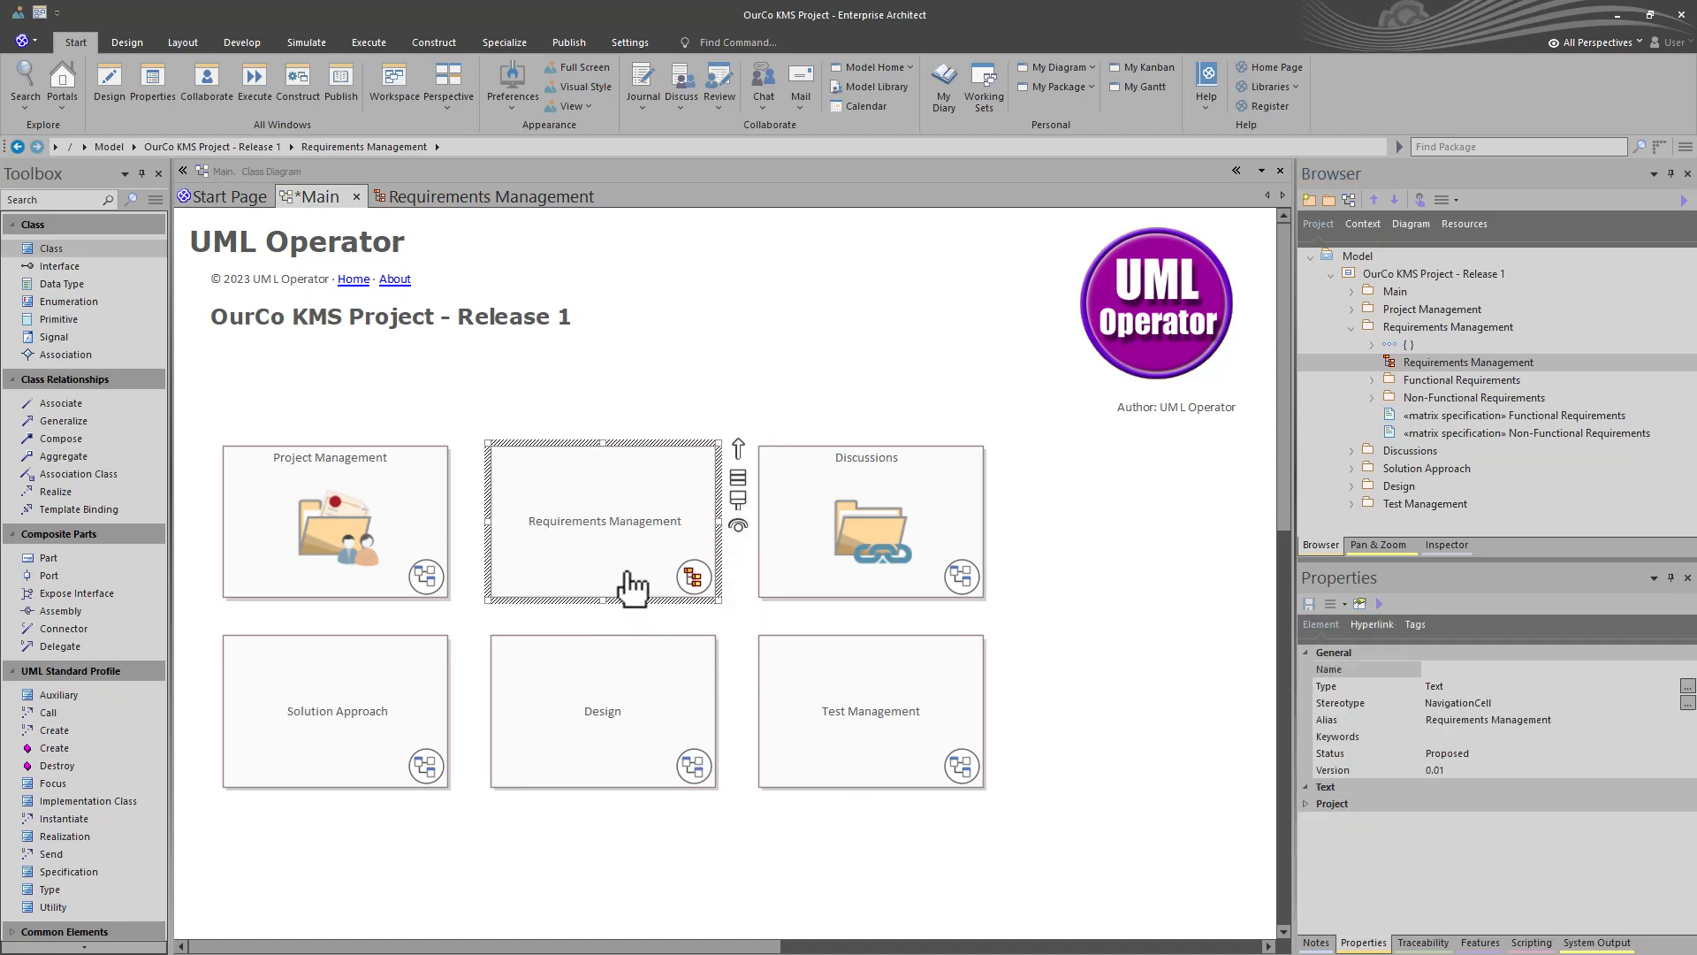
Step: Paste the copied text about carrying over KMS Requirements into the new Requirements Management cell's notes
left_click(1313, 942)
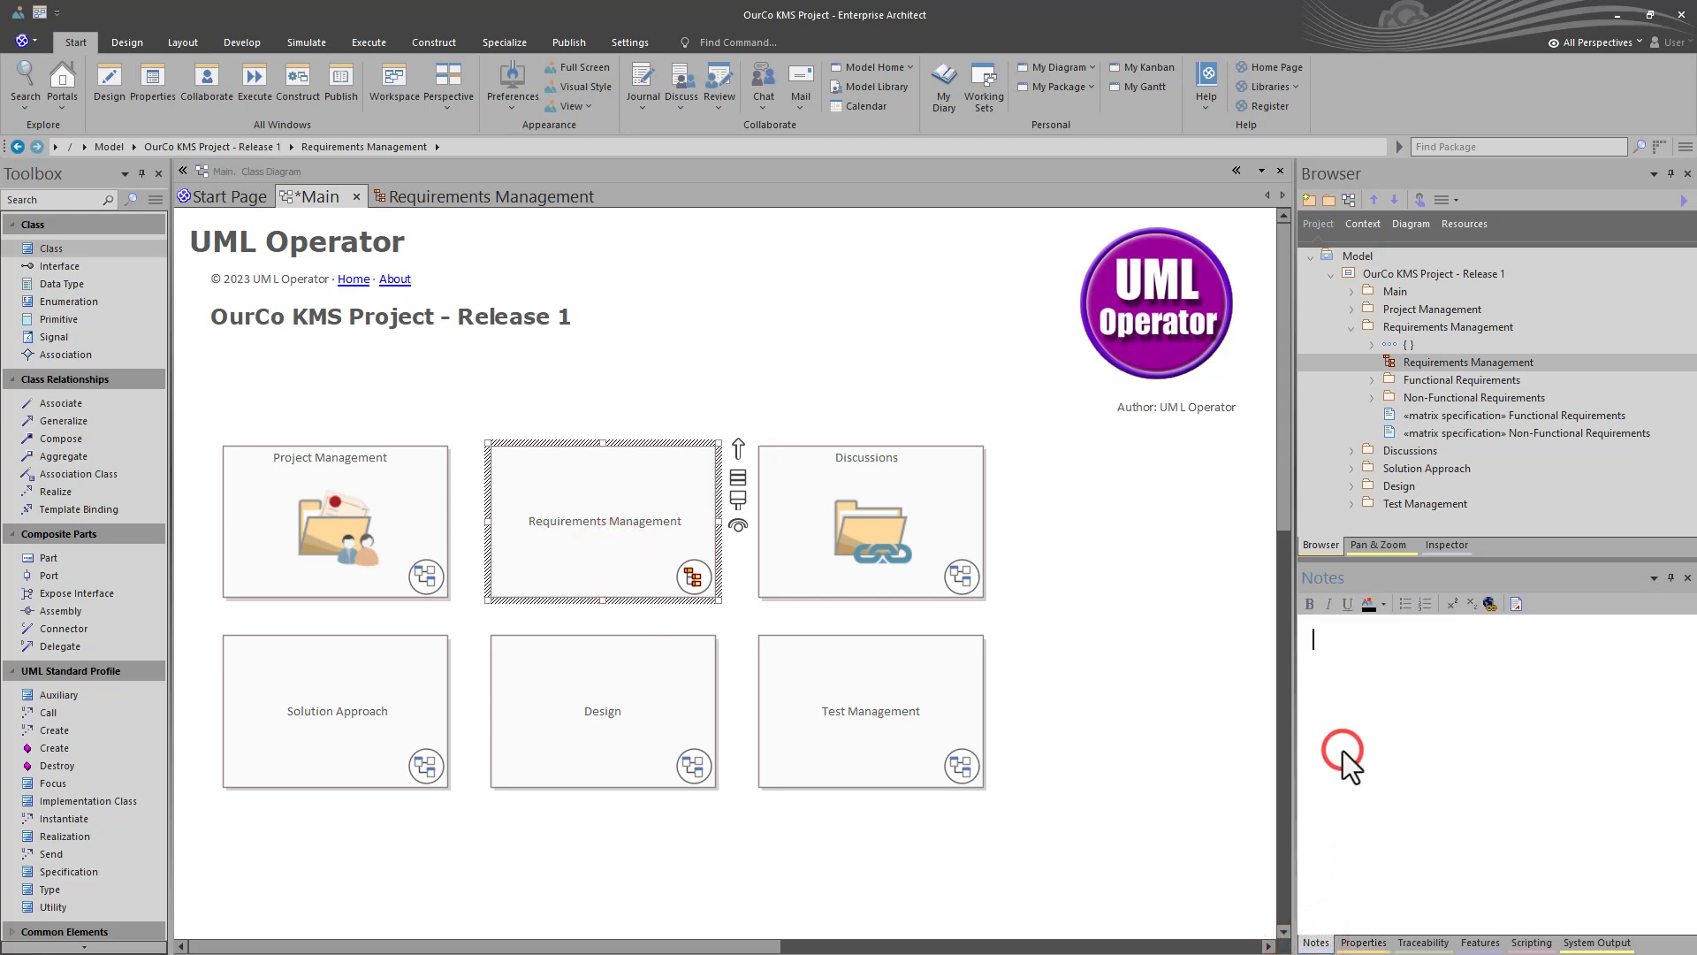
key("ctrl+v")
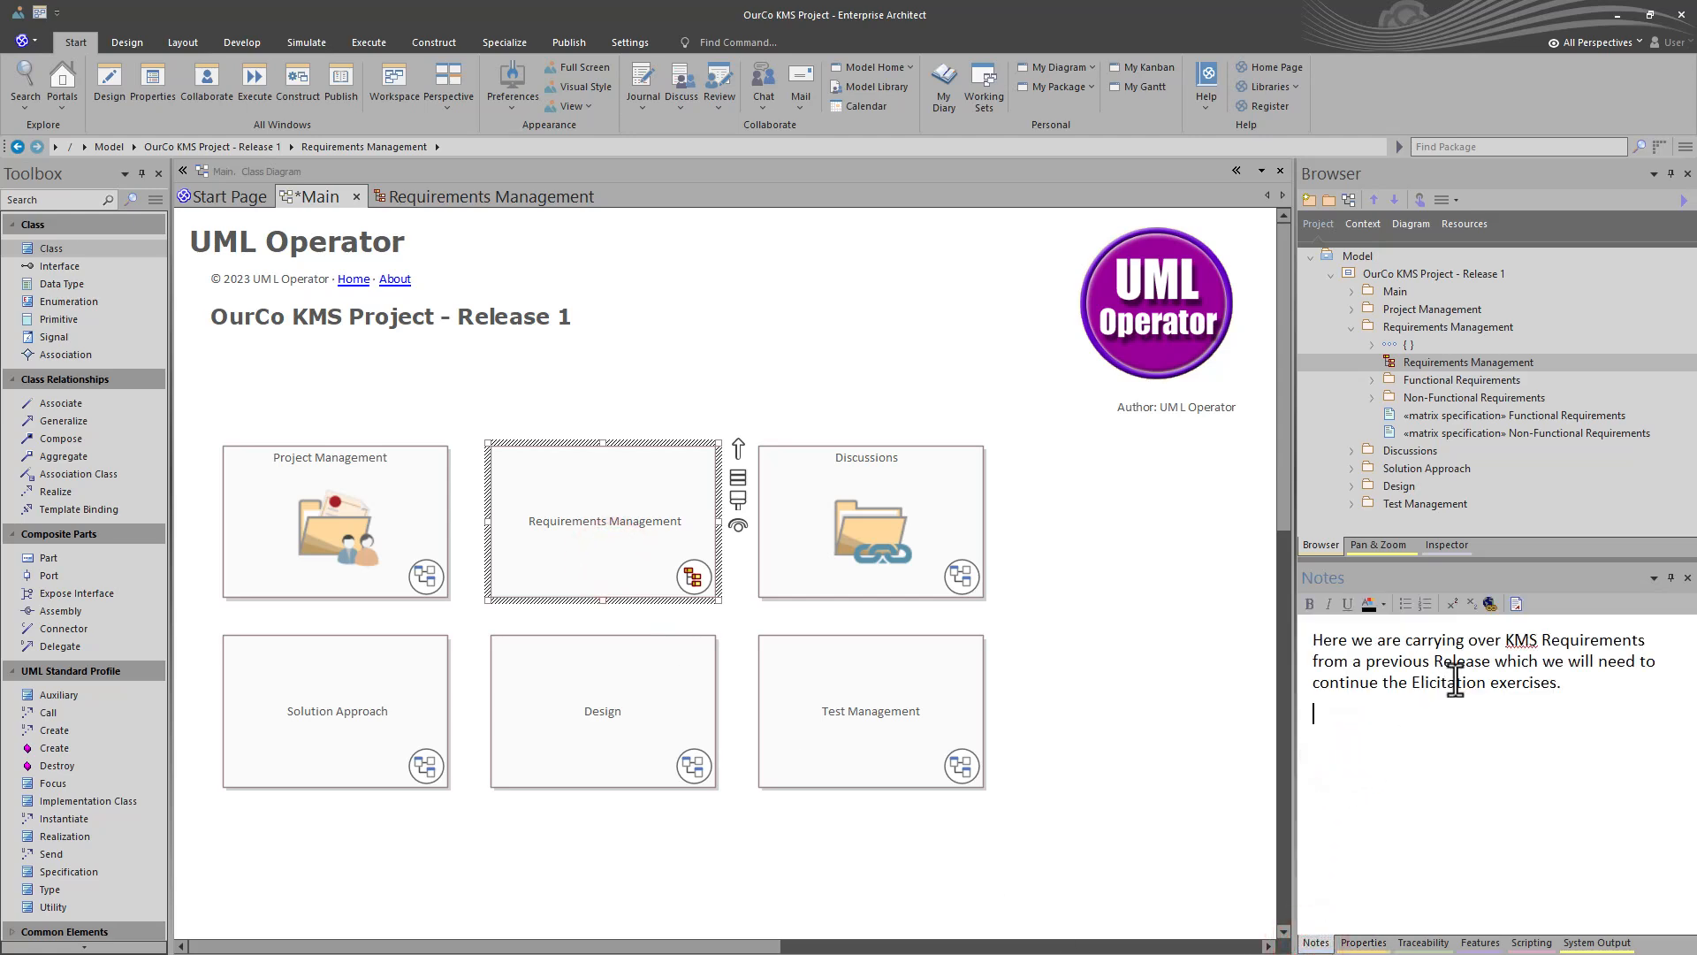
left_click(1080, 617)
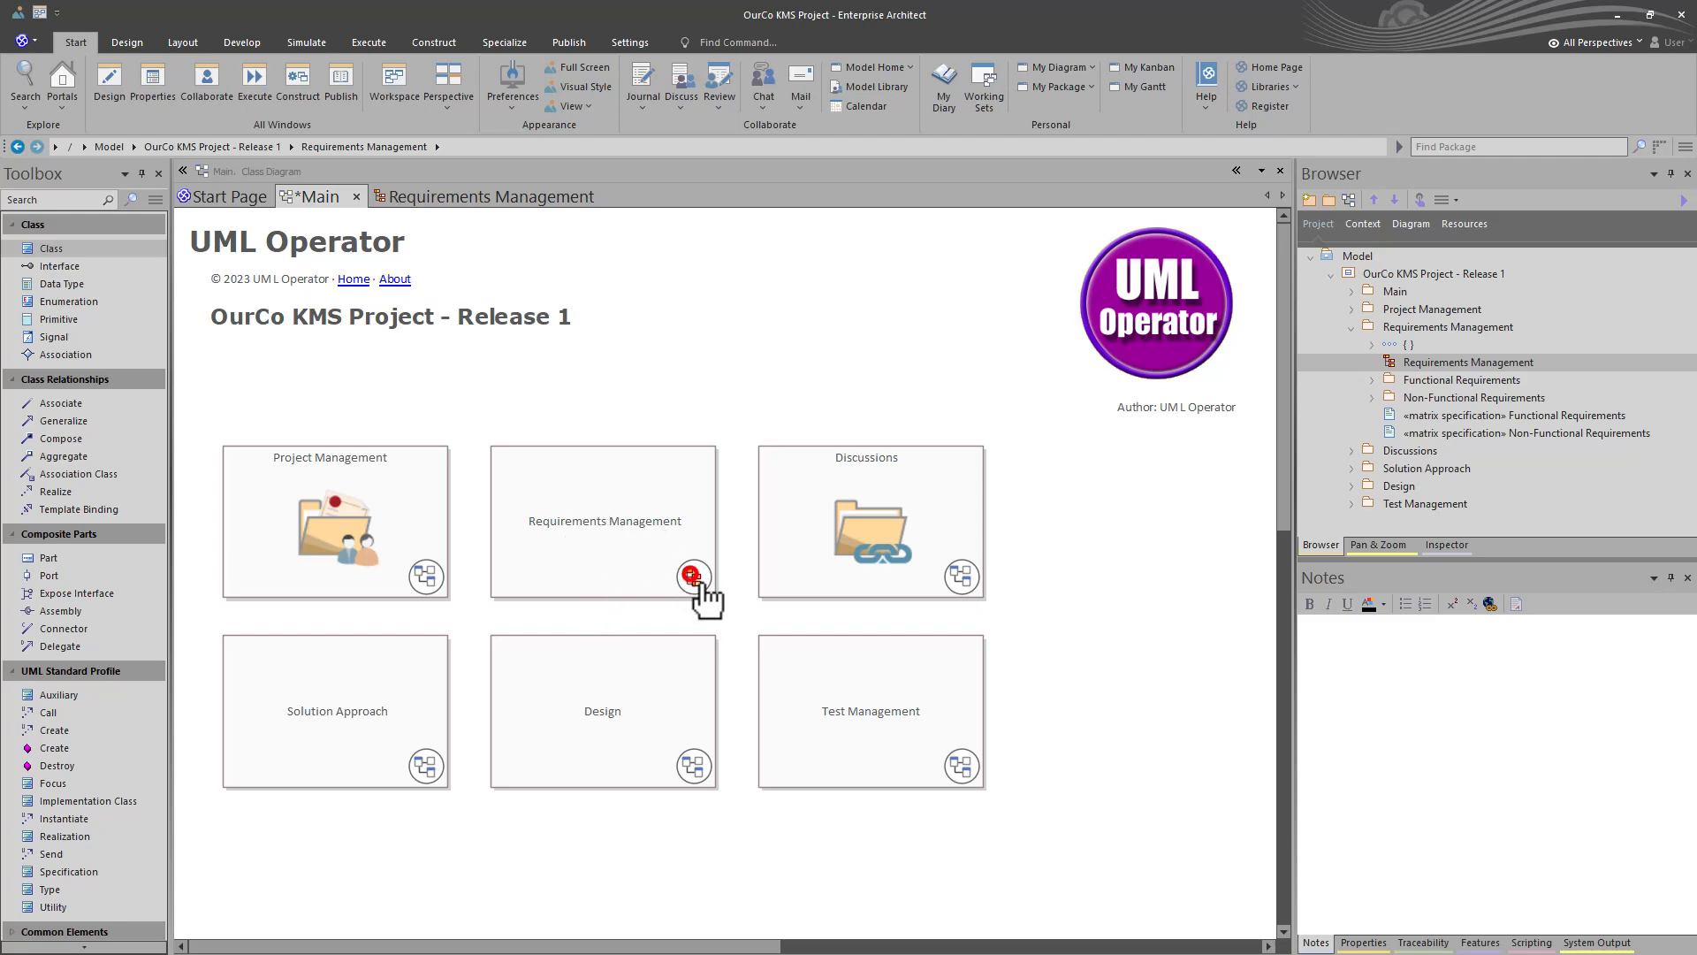
Step: Test the new Requirements Management navigation cell by previewing and opening its linked diagram
mouse_move(692, 576)
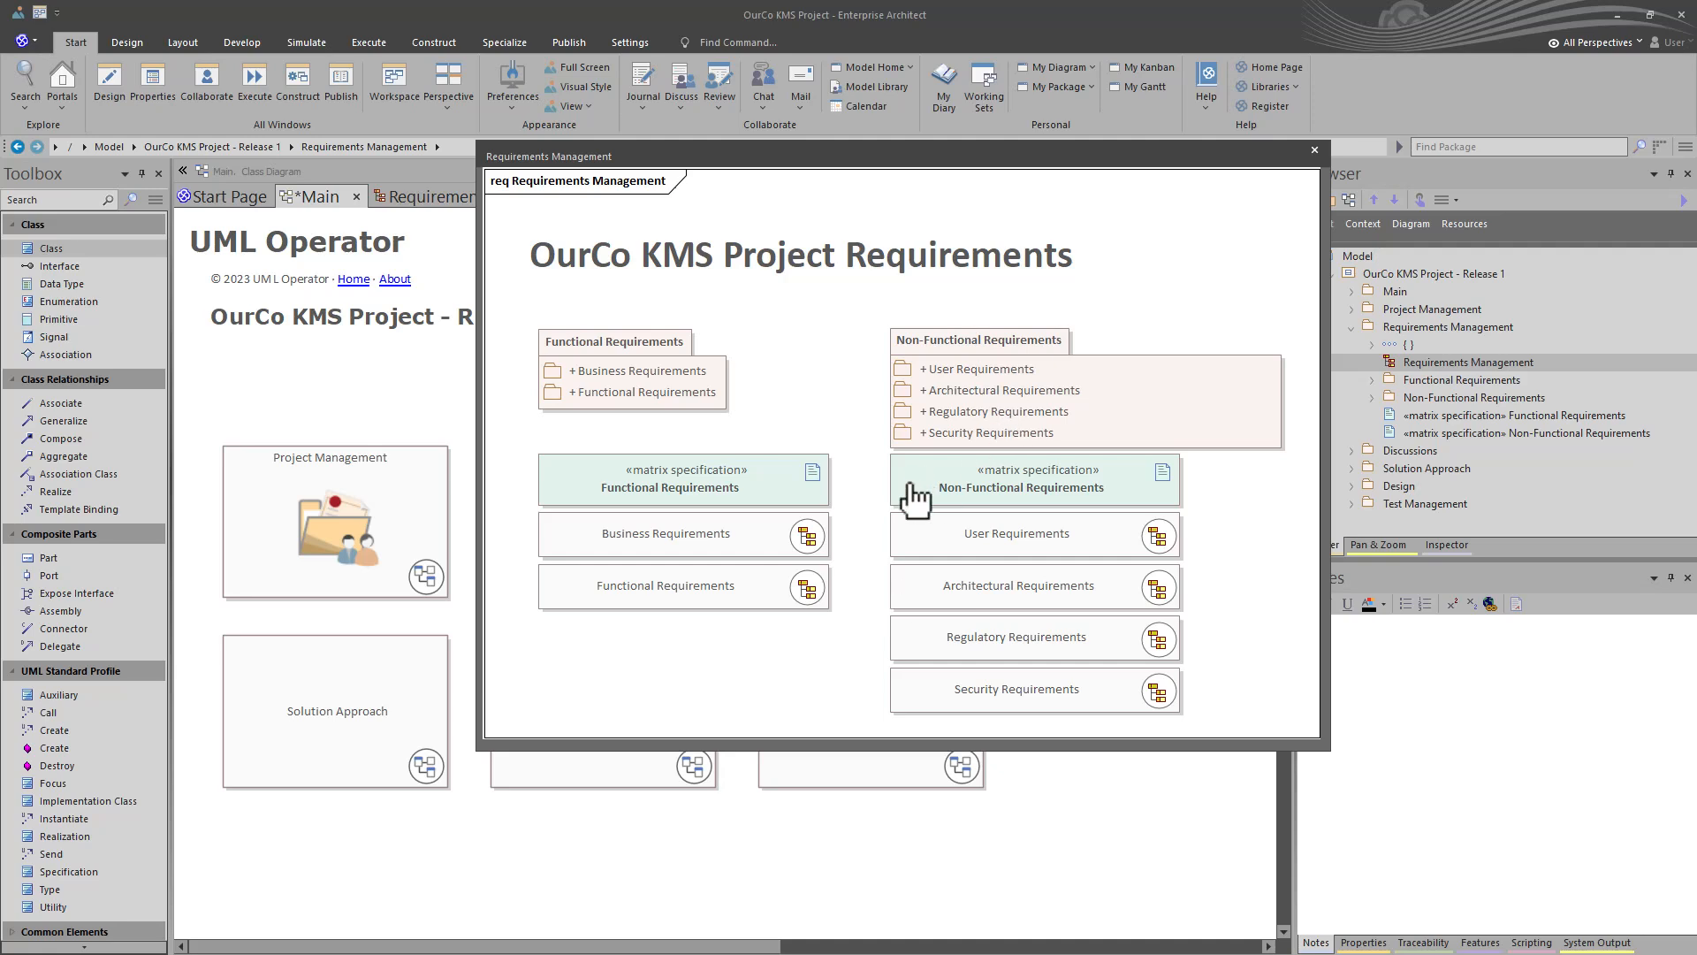
left_click(743, 648)
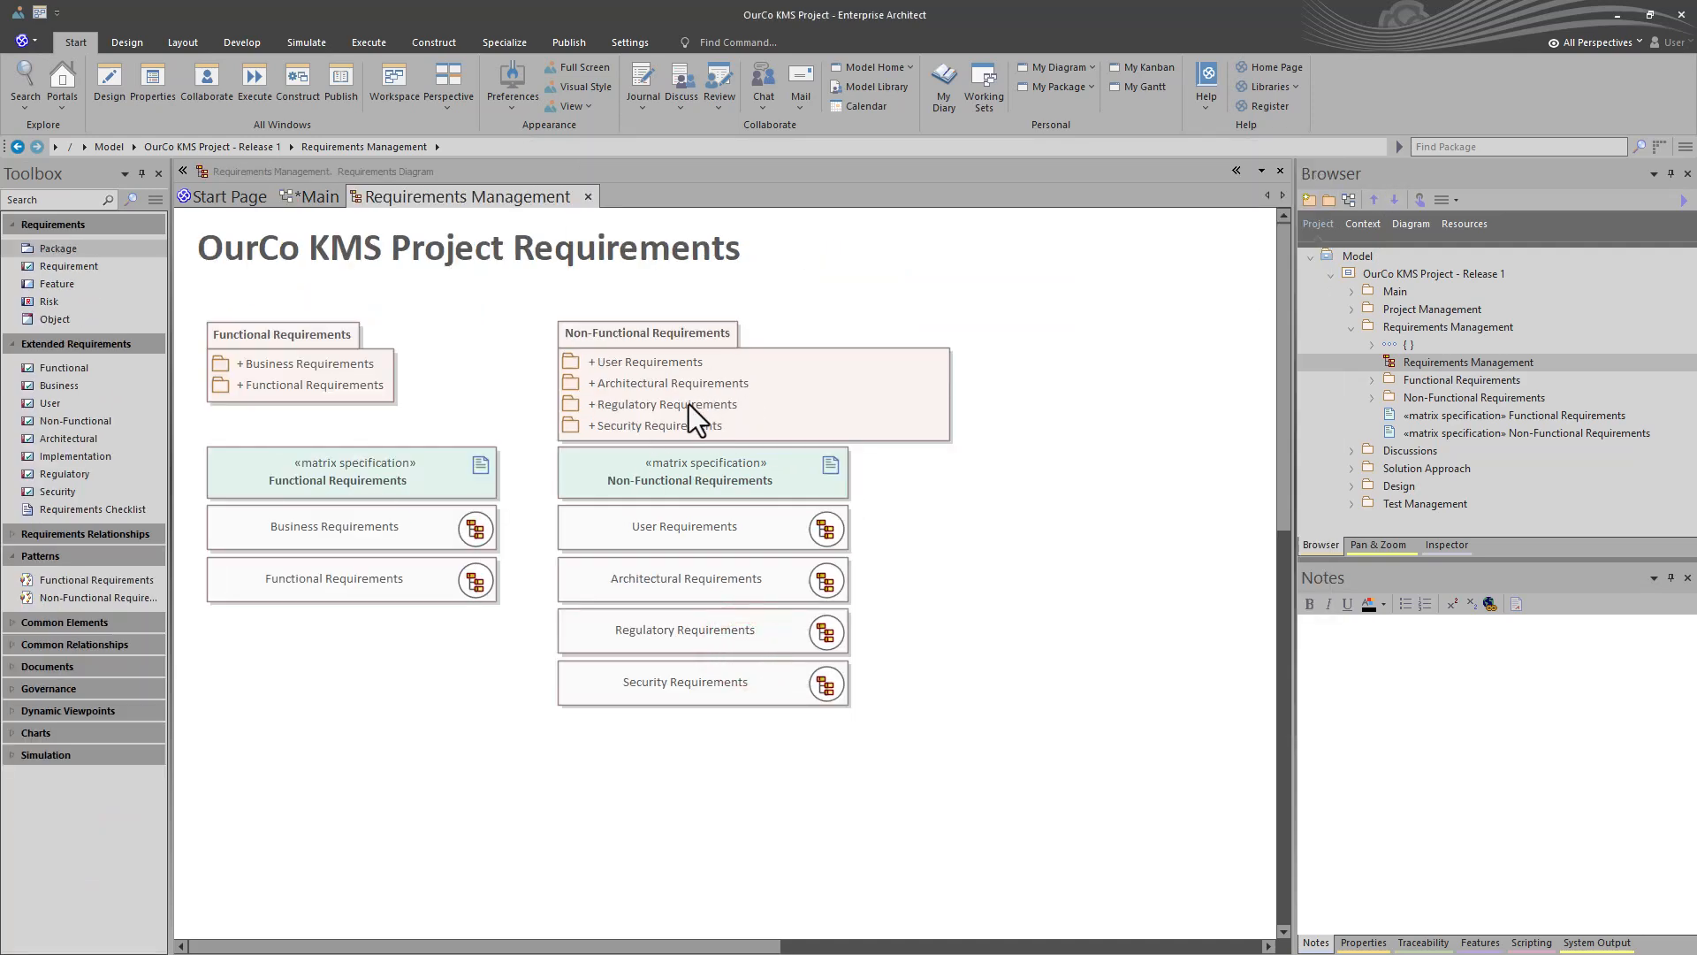
left_click(586, 196)
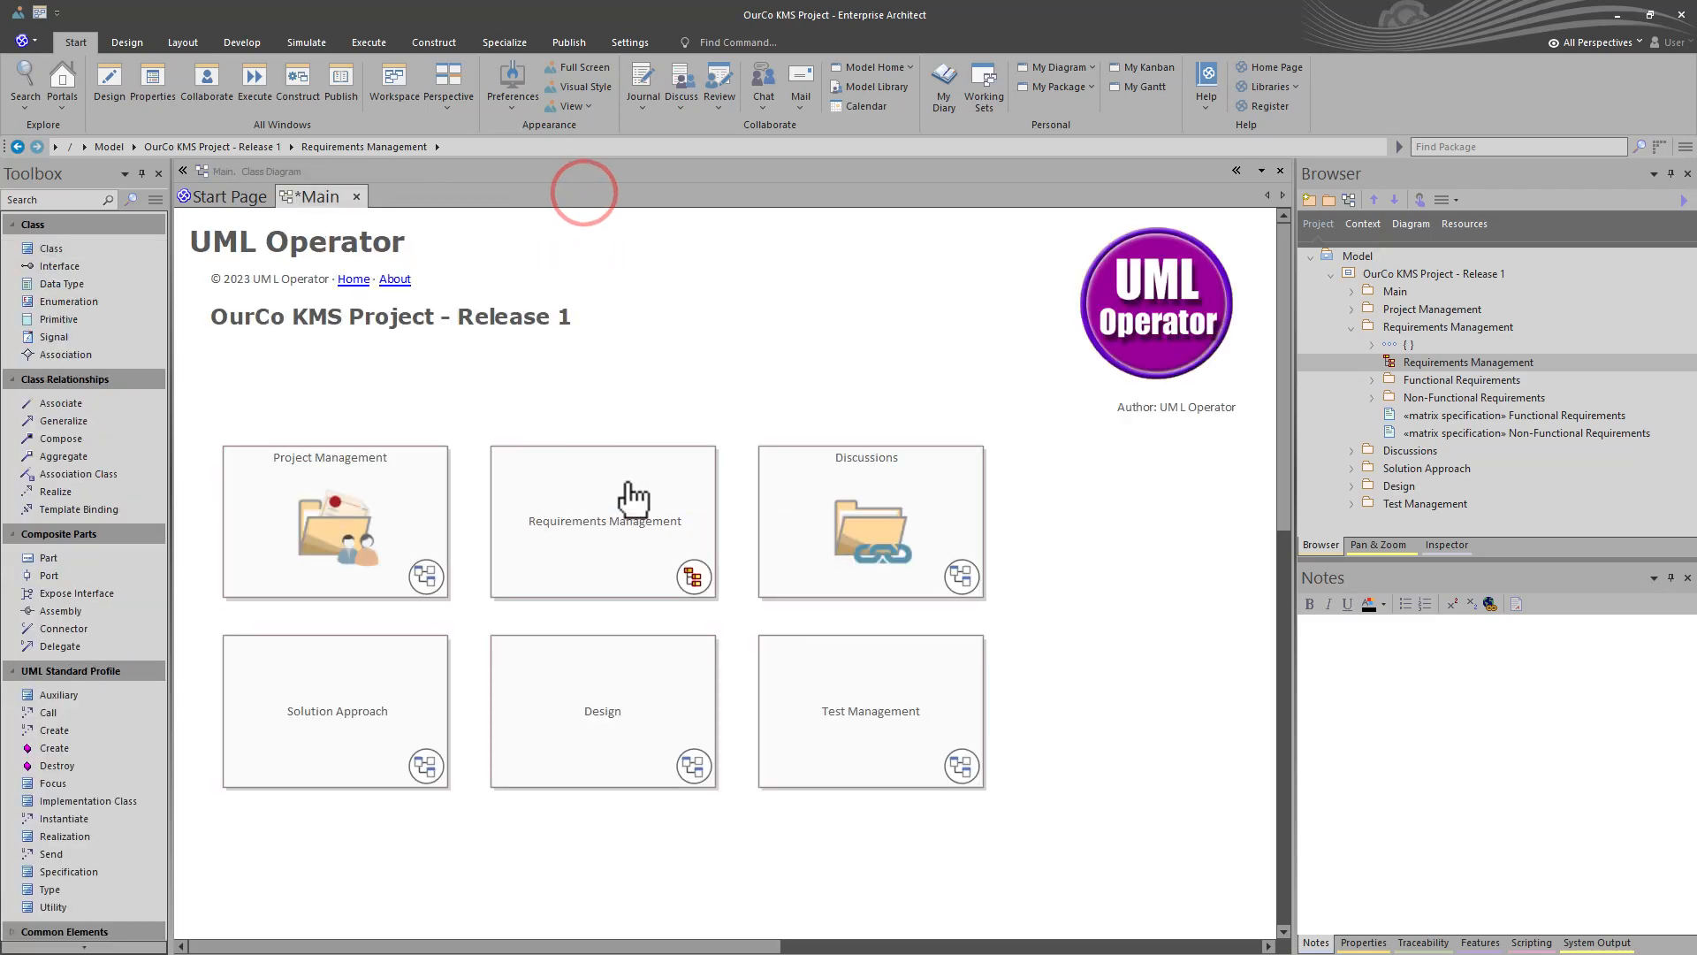
left_click(615, 479)
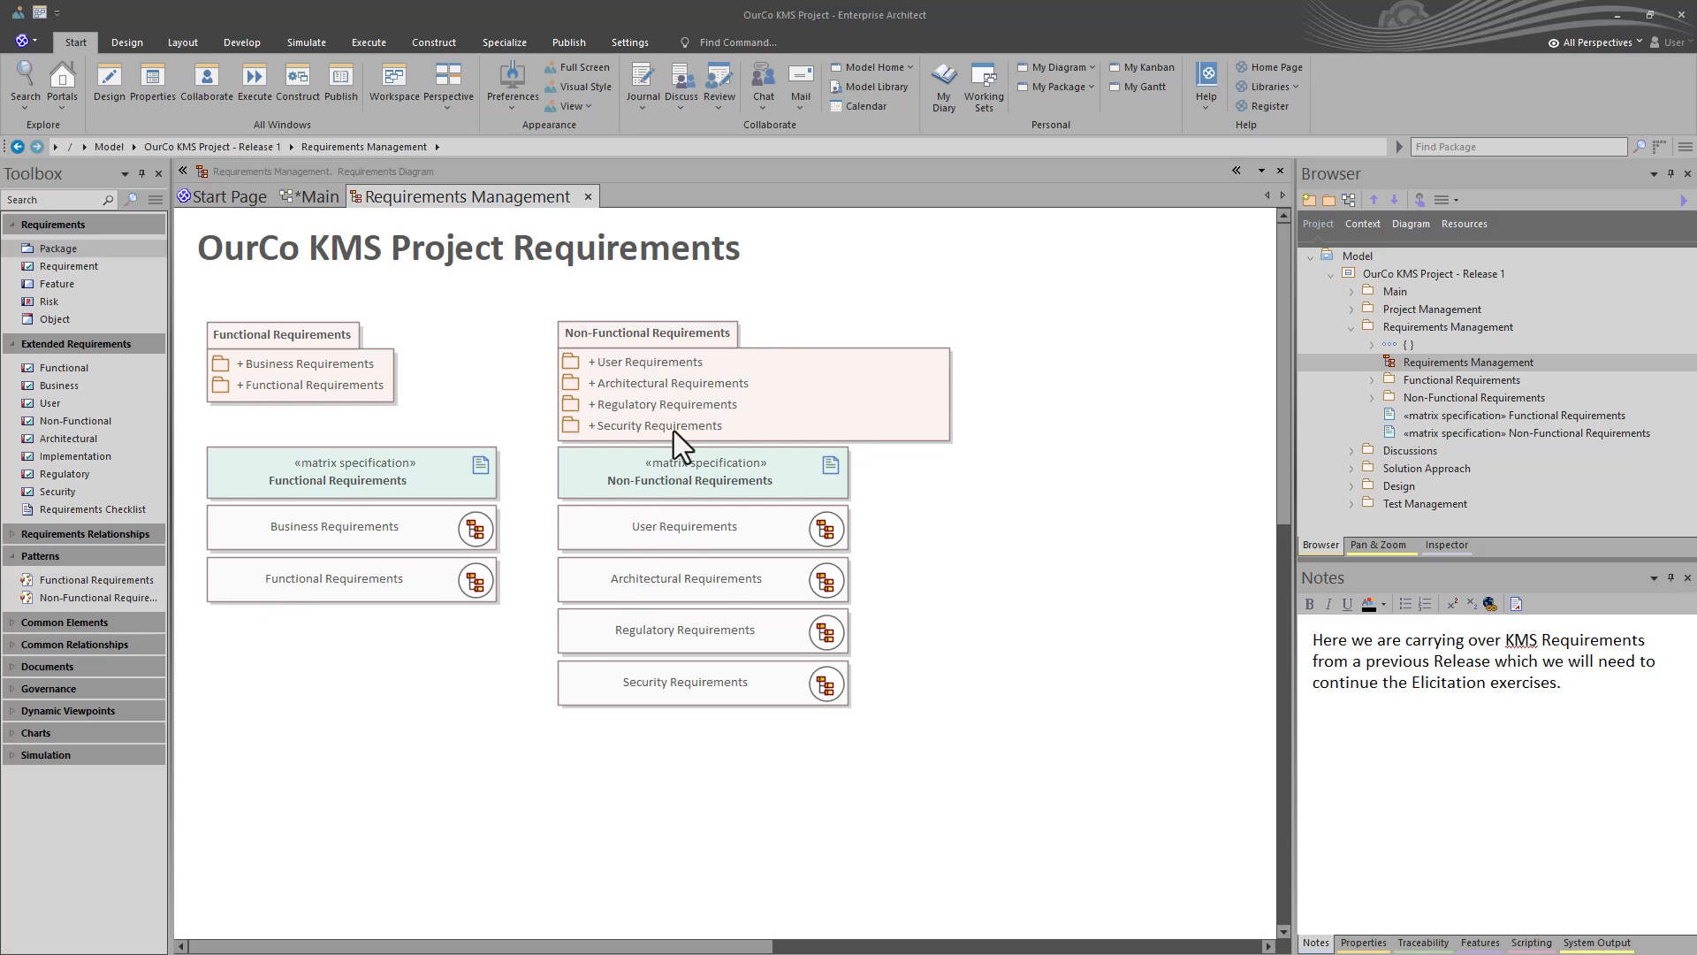
Step: View the Non-Functional Requirements and Functional Requirements package diagrams, closing each to return to the Requirements Management diagram
double_click(605, 347)
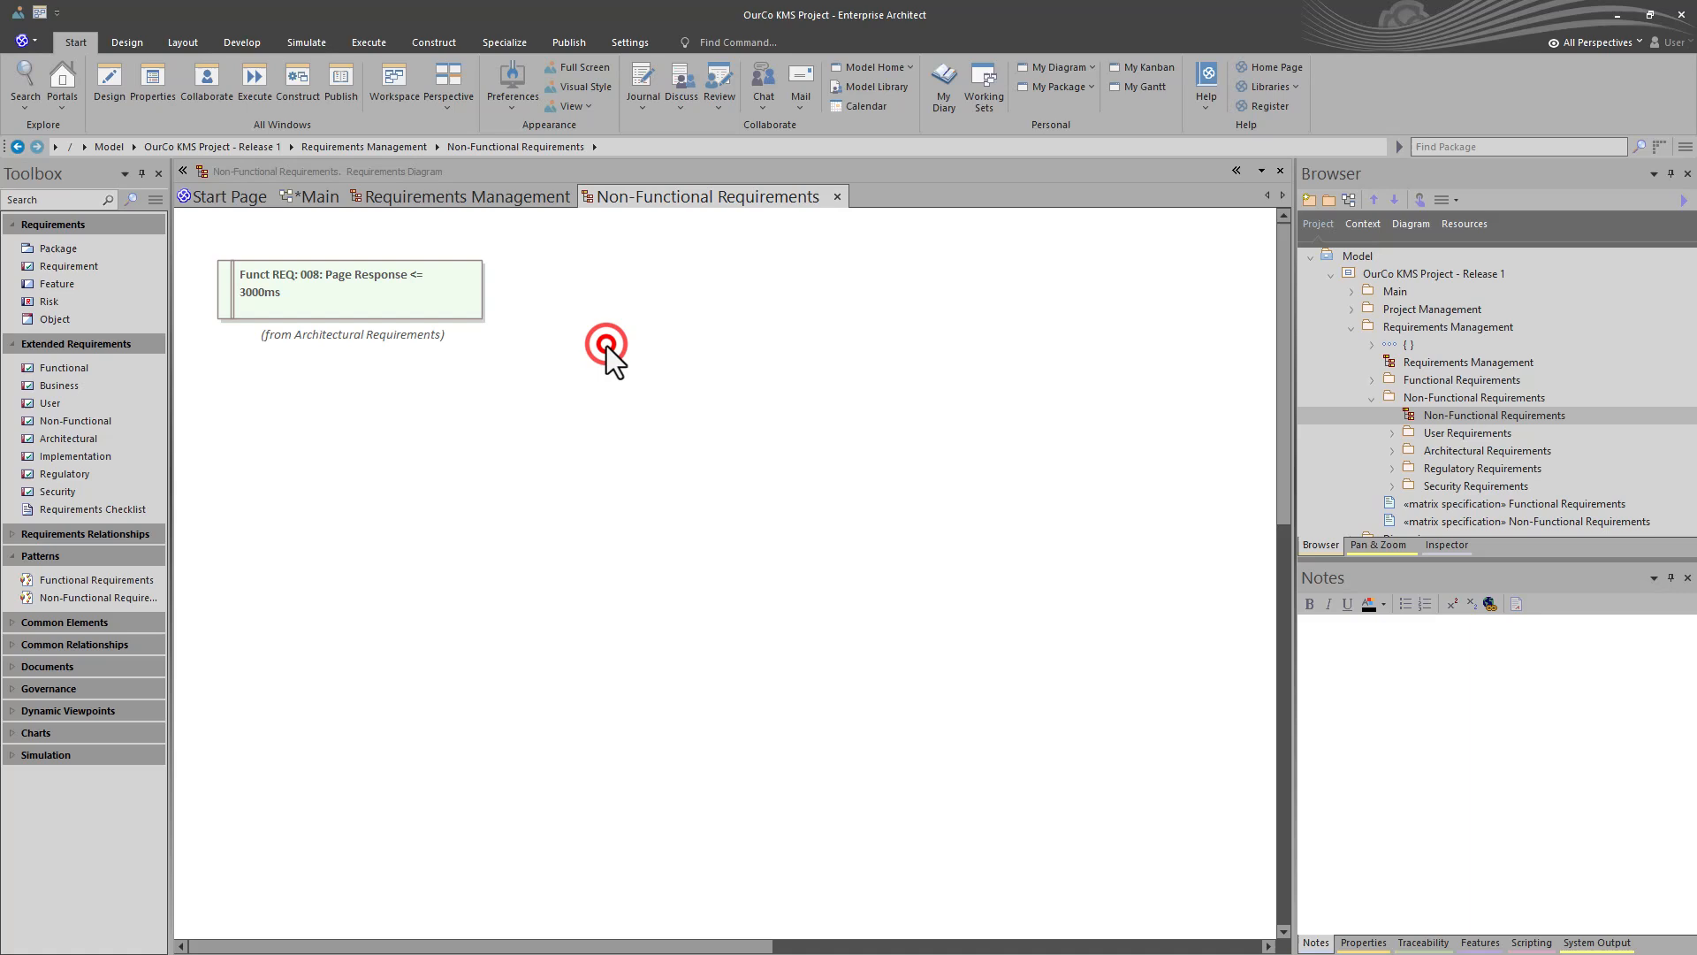
left_click(837, 197)
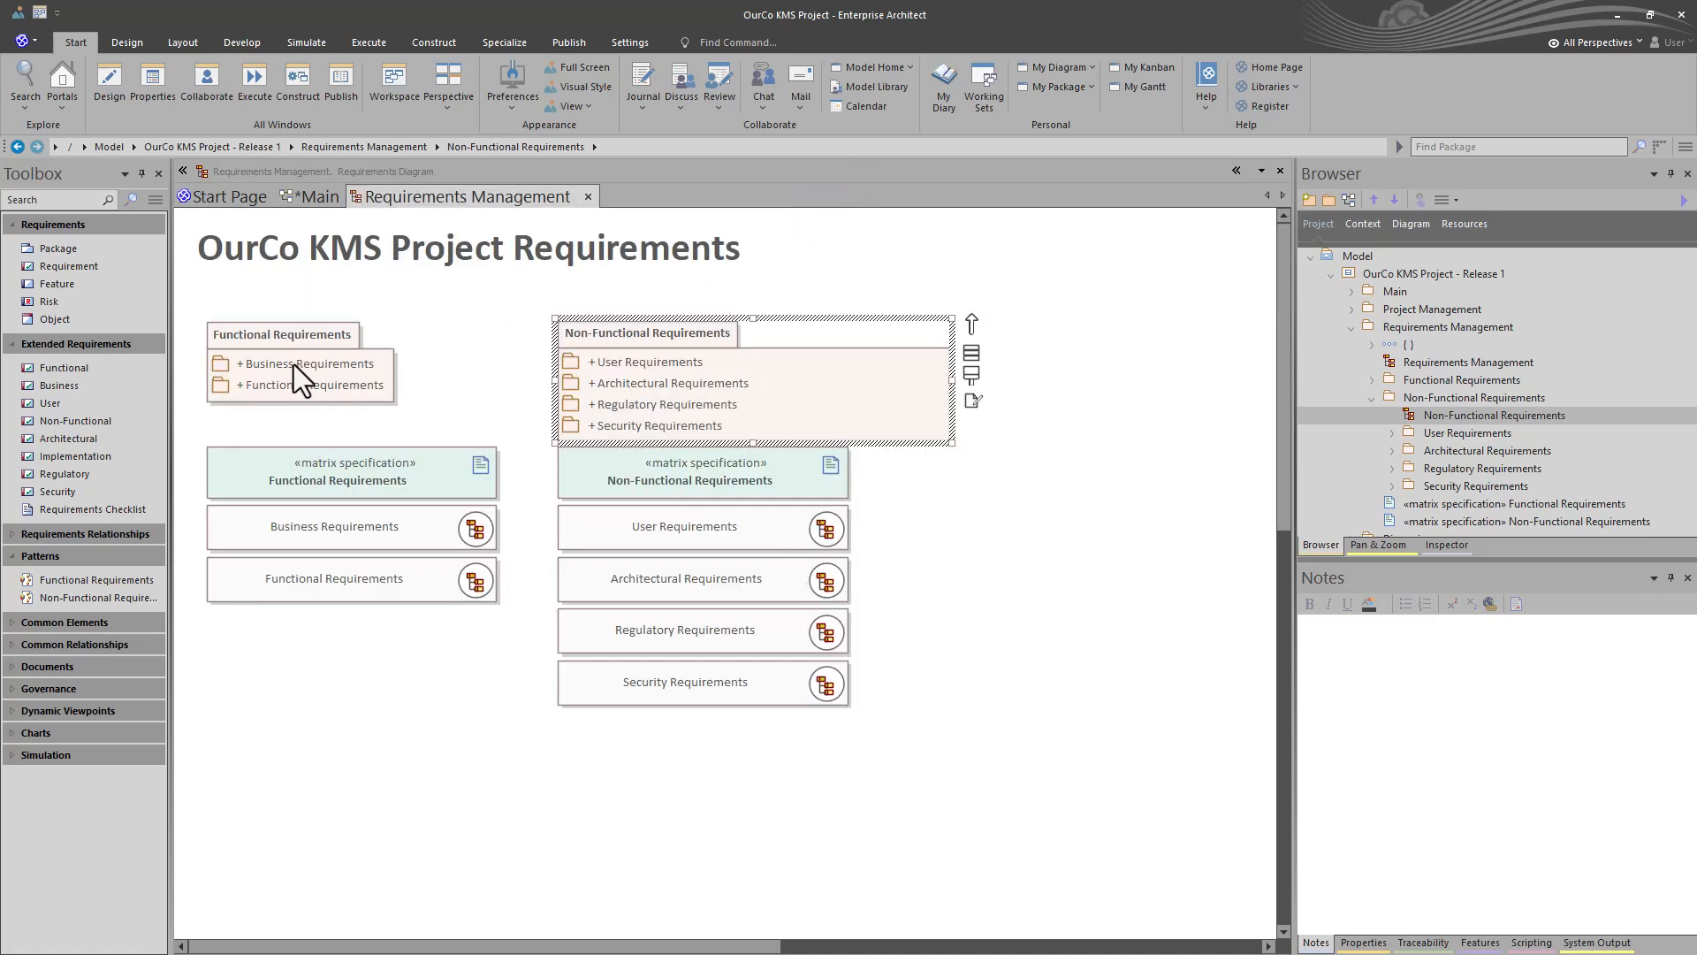
double_click(264, 341)
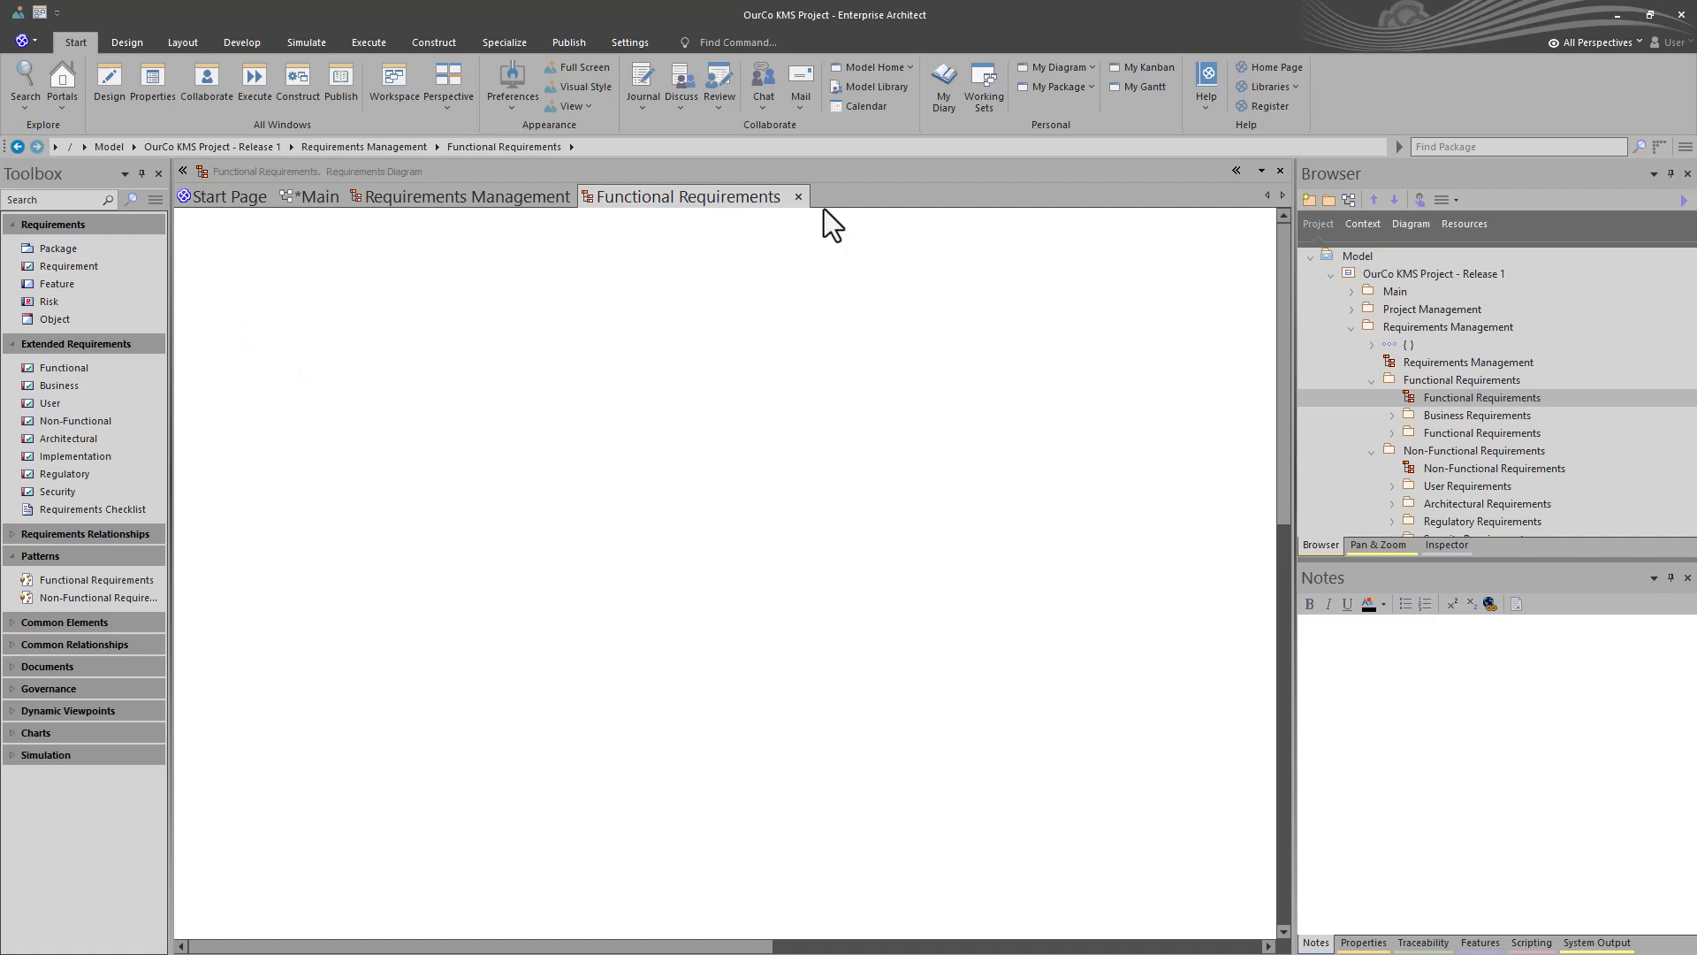
left_click(798, 197)
left_click(439, 666)
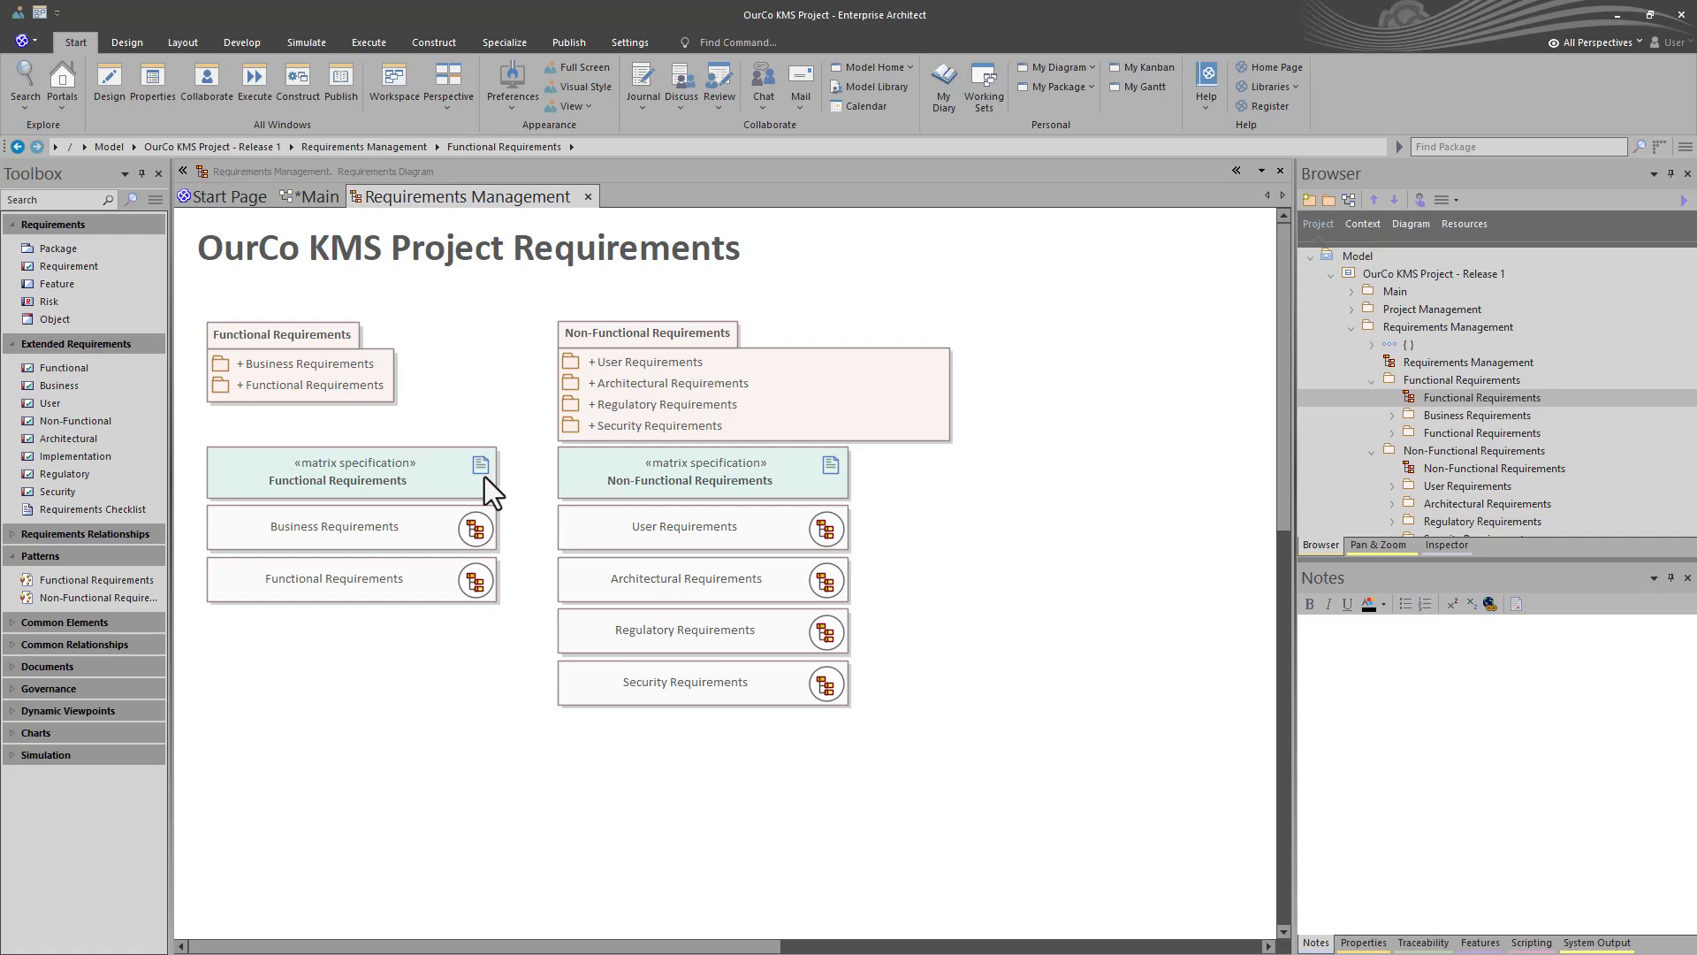
Step: Inspect the requirement names and source package options in the Functional Requirements relationship matrix, cancelling the package selection and closing the matrix
double_click(407, 474)
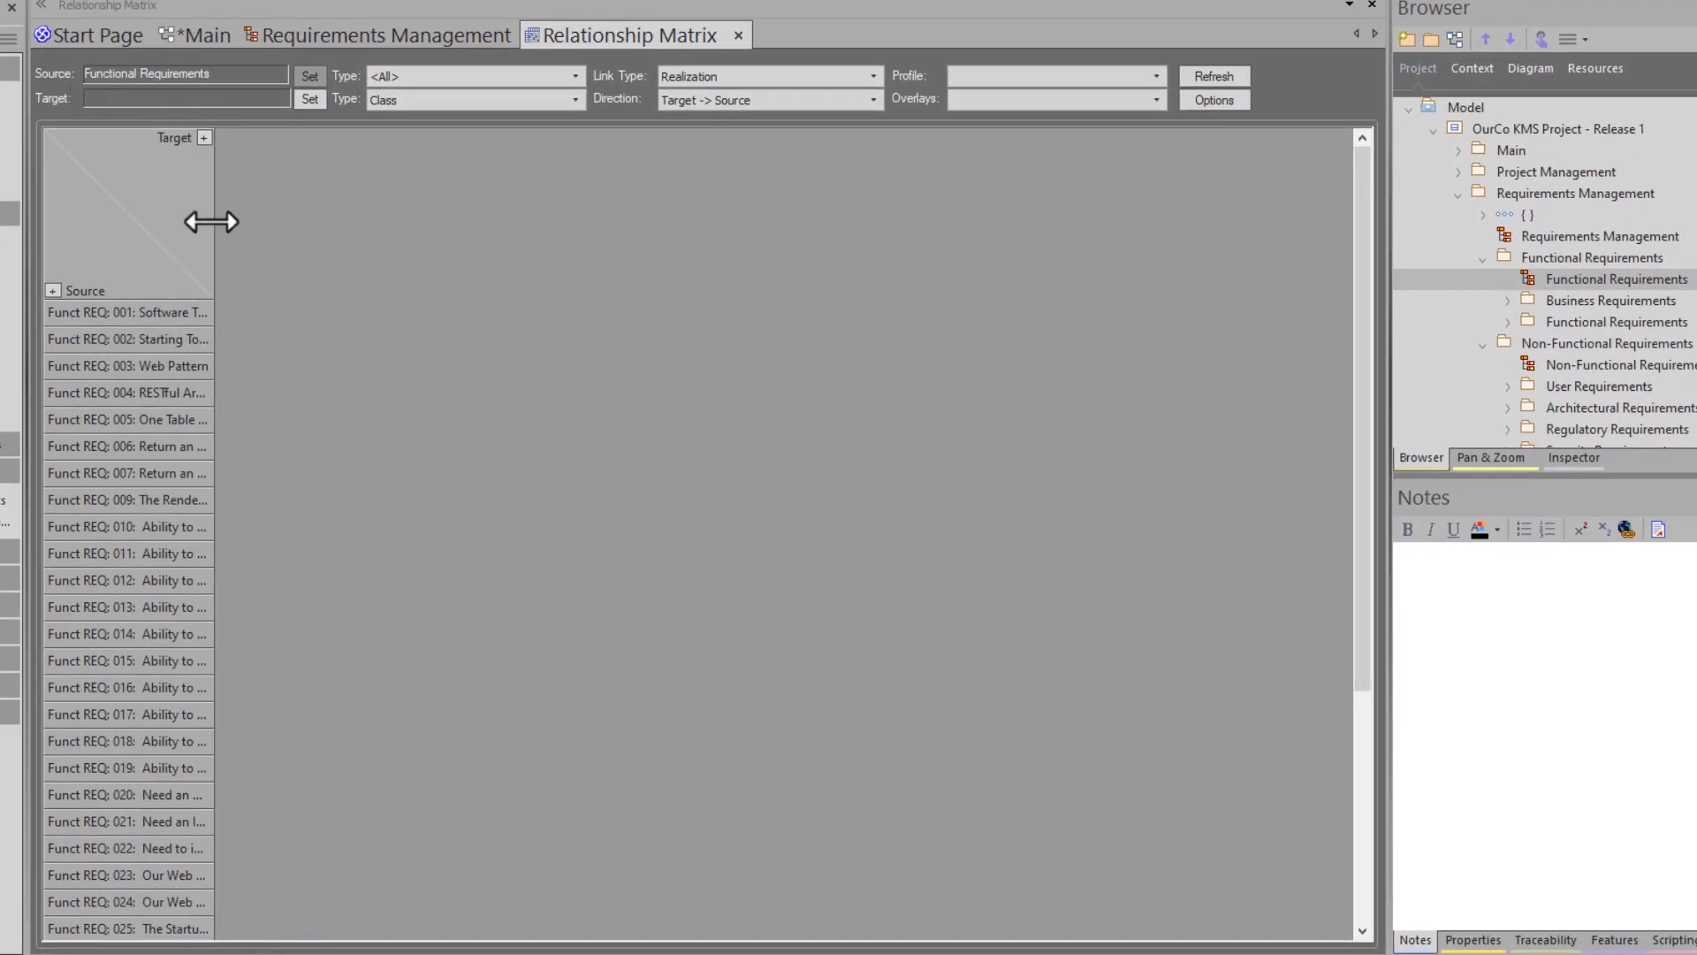
left_click_drag(213, 224, 410, 250)
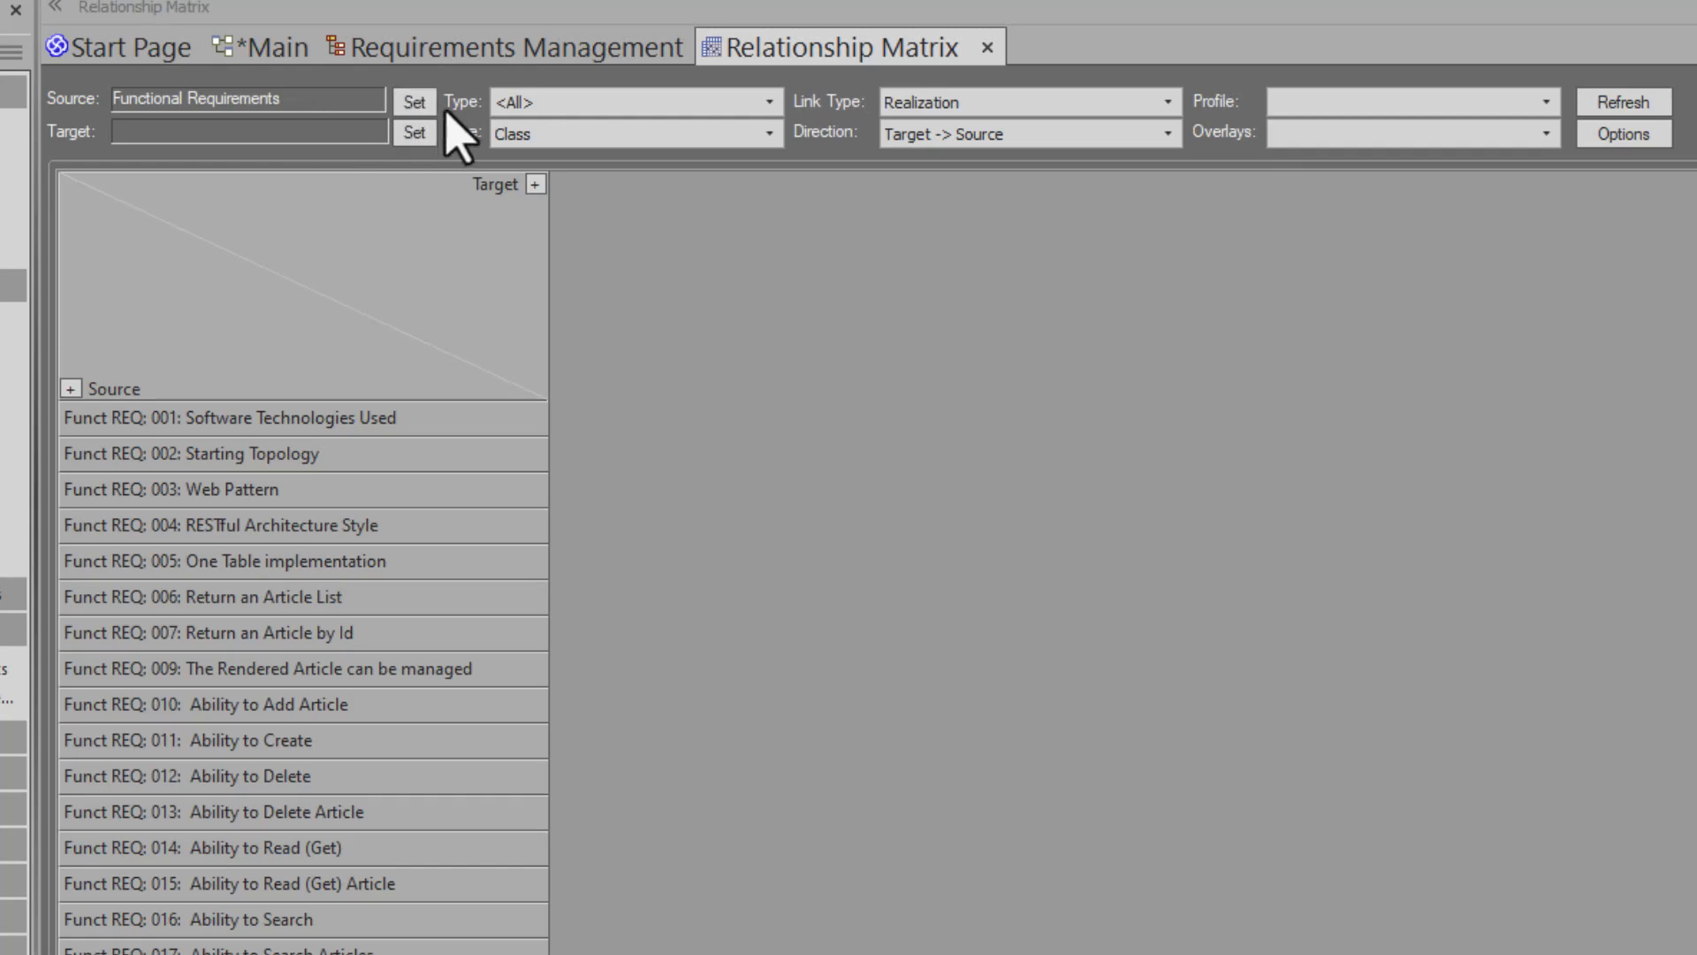
left_click(415, 103)
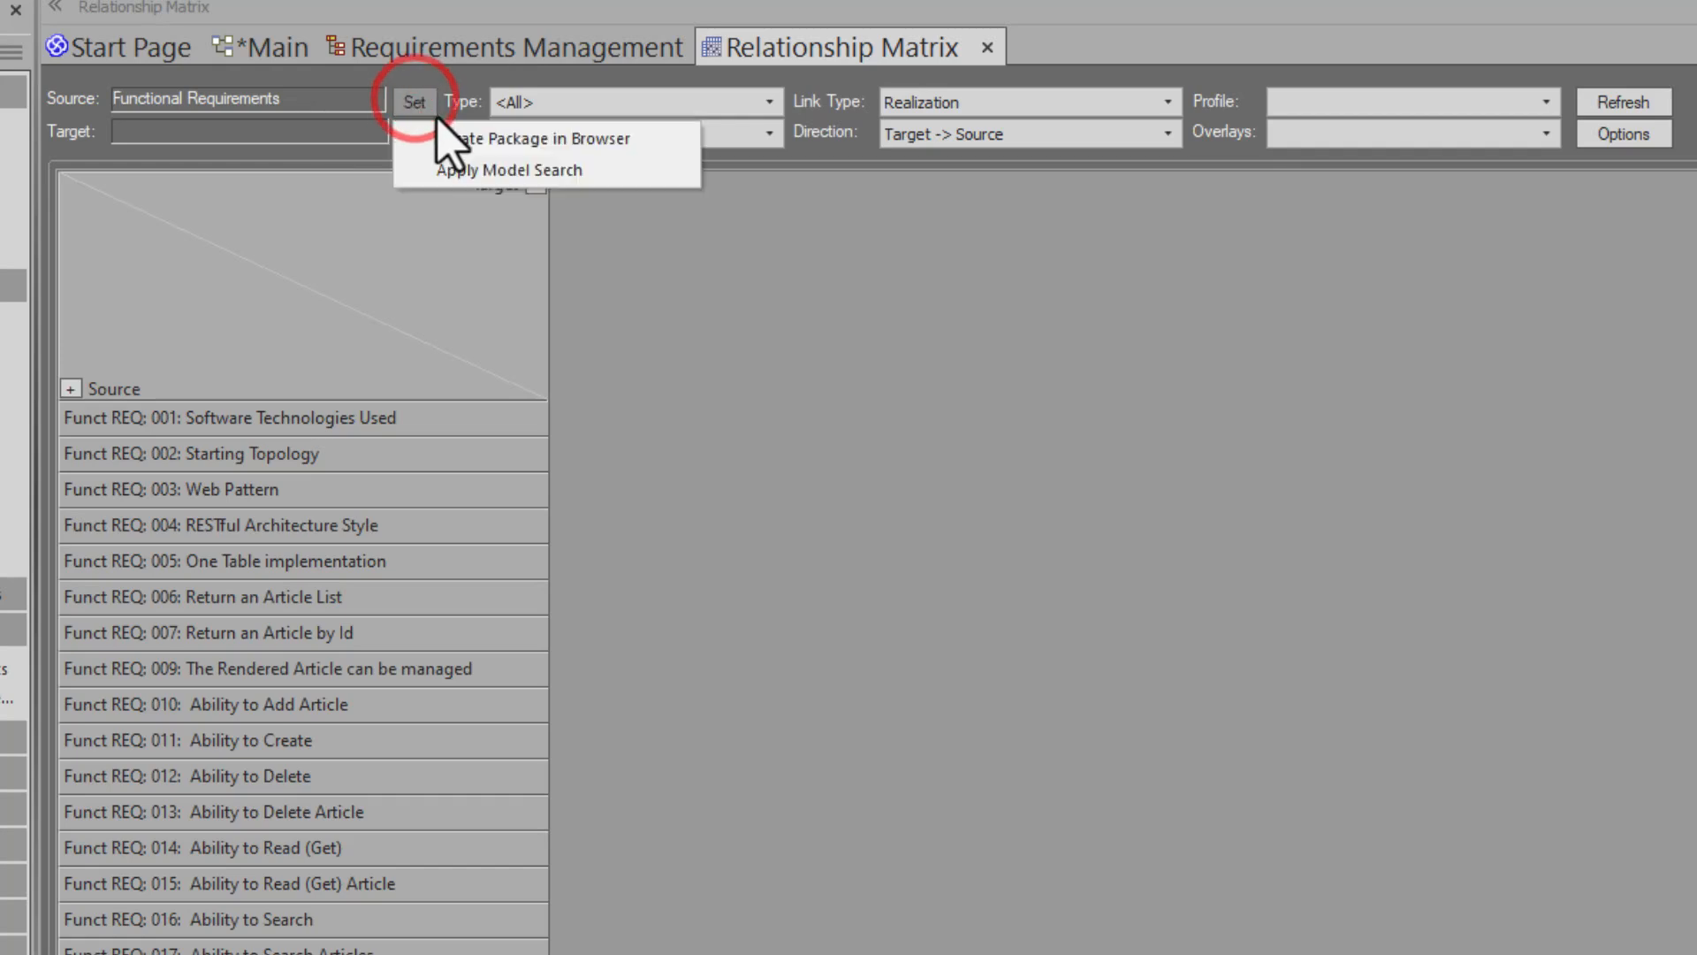
left_click(444, 138)
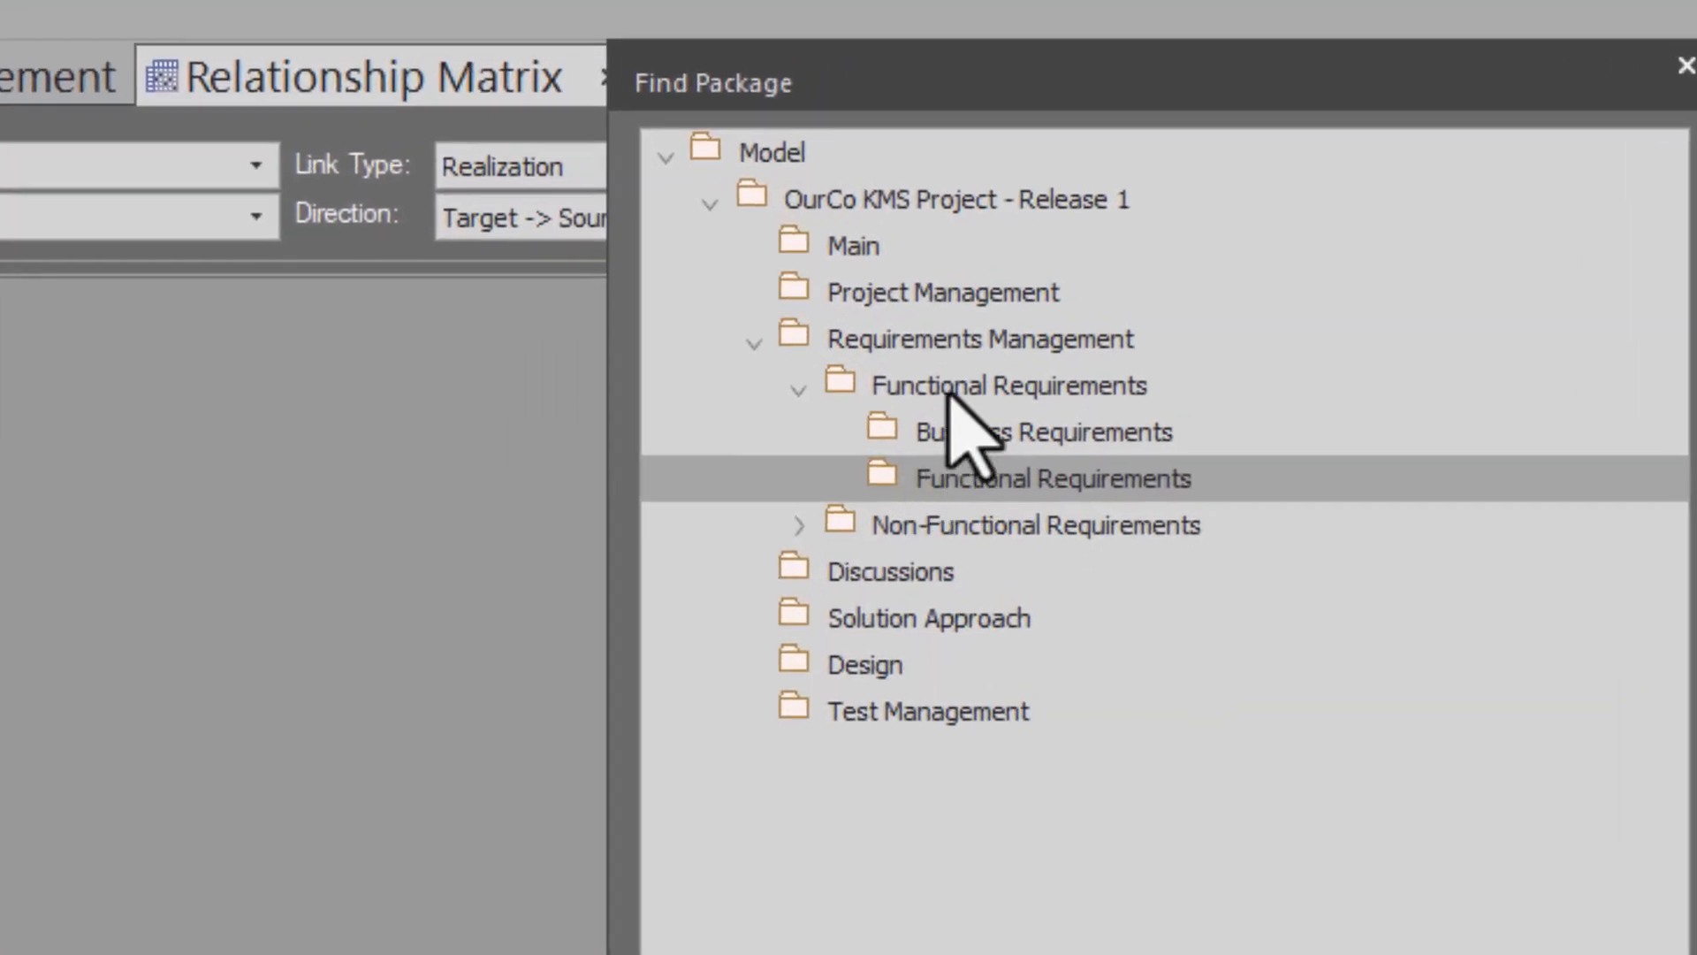
left_click(943, 387)
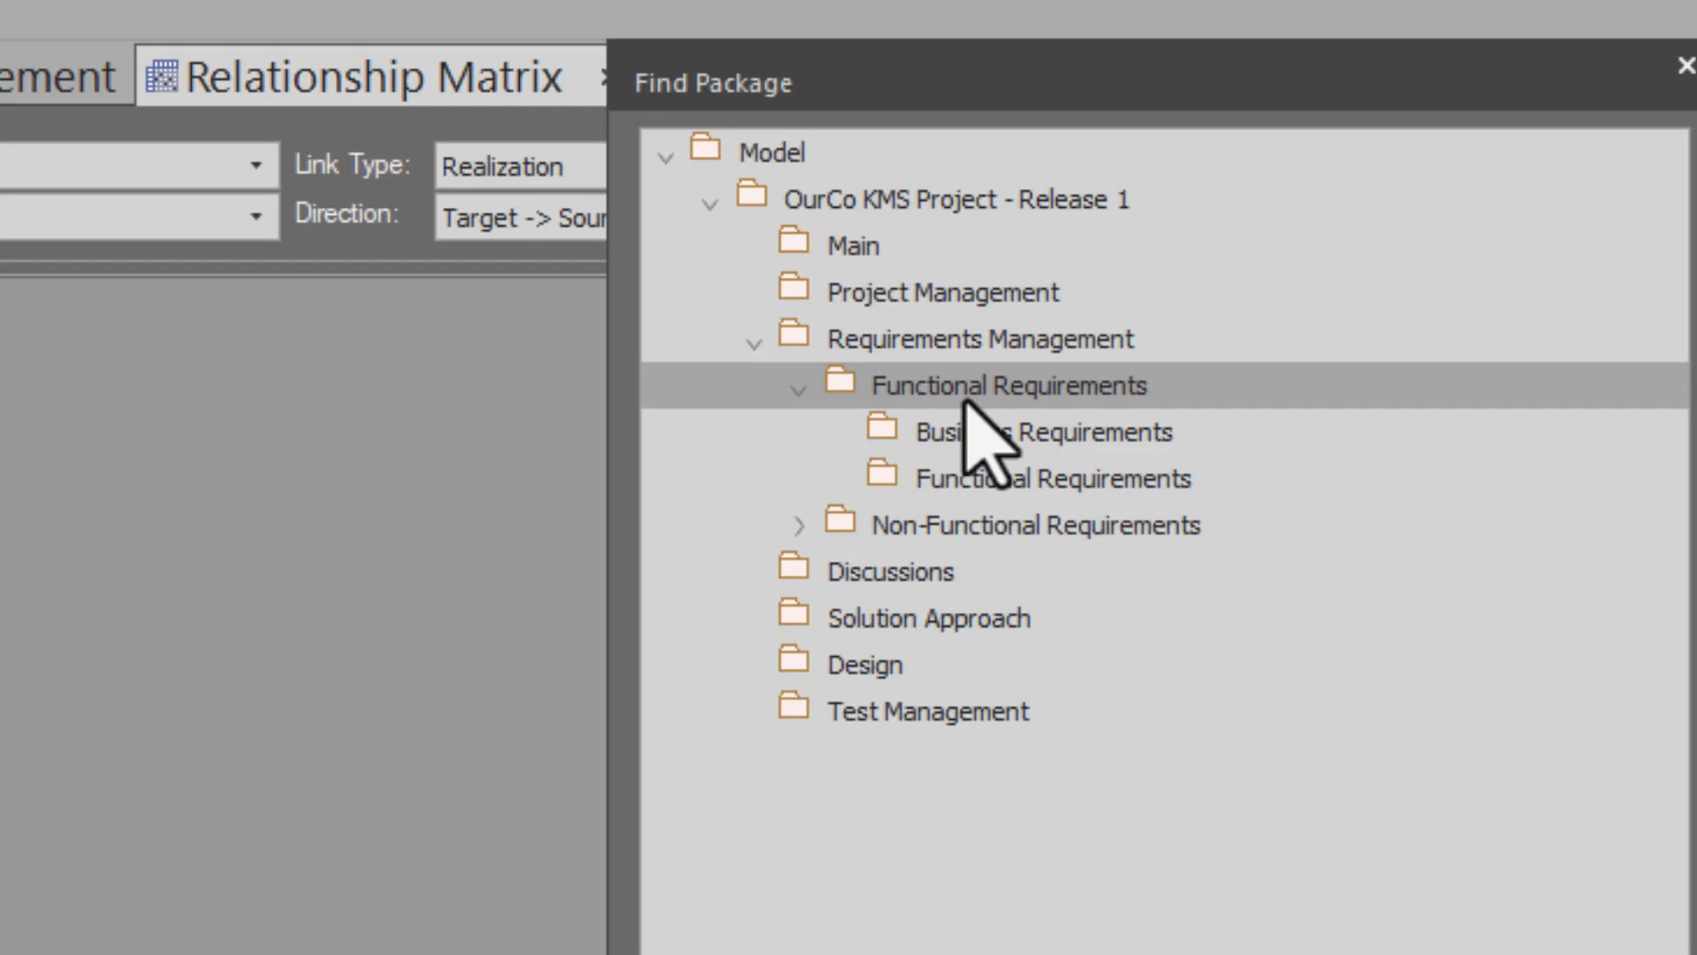
left_click(935, 478)
left_click(933, 387)
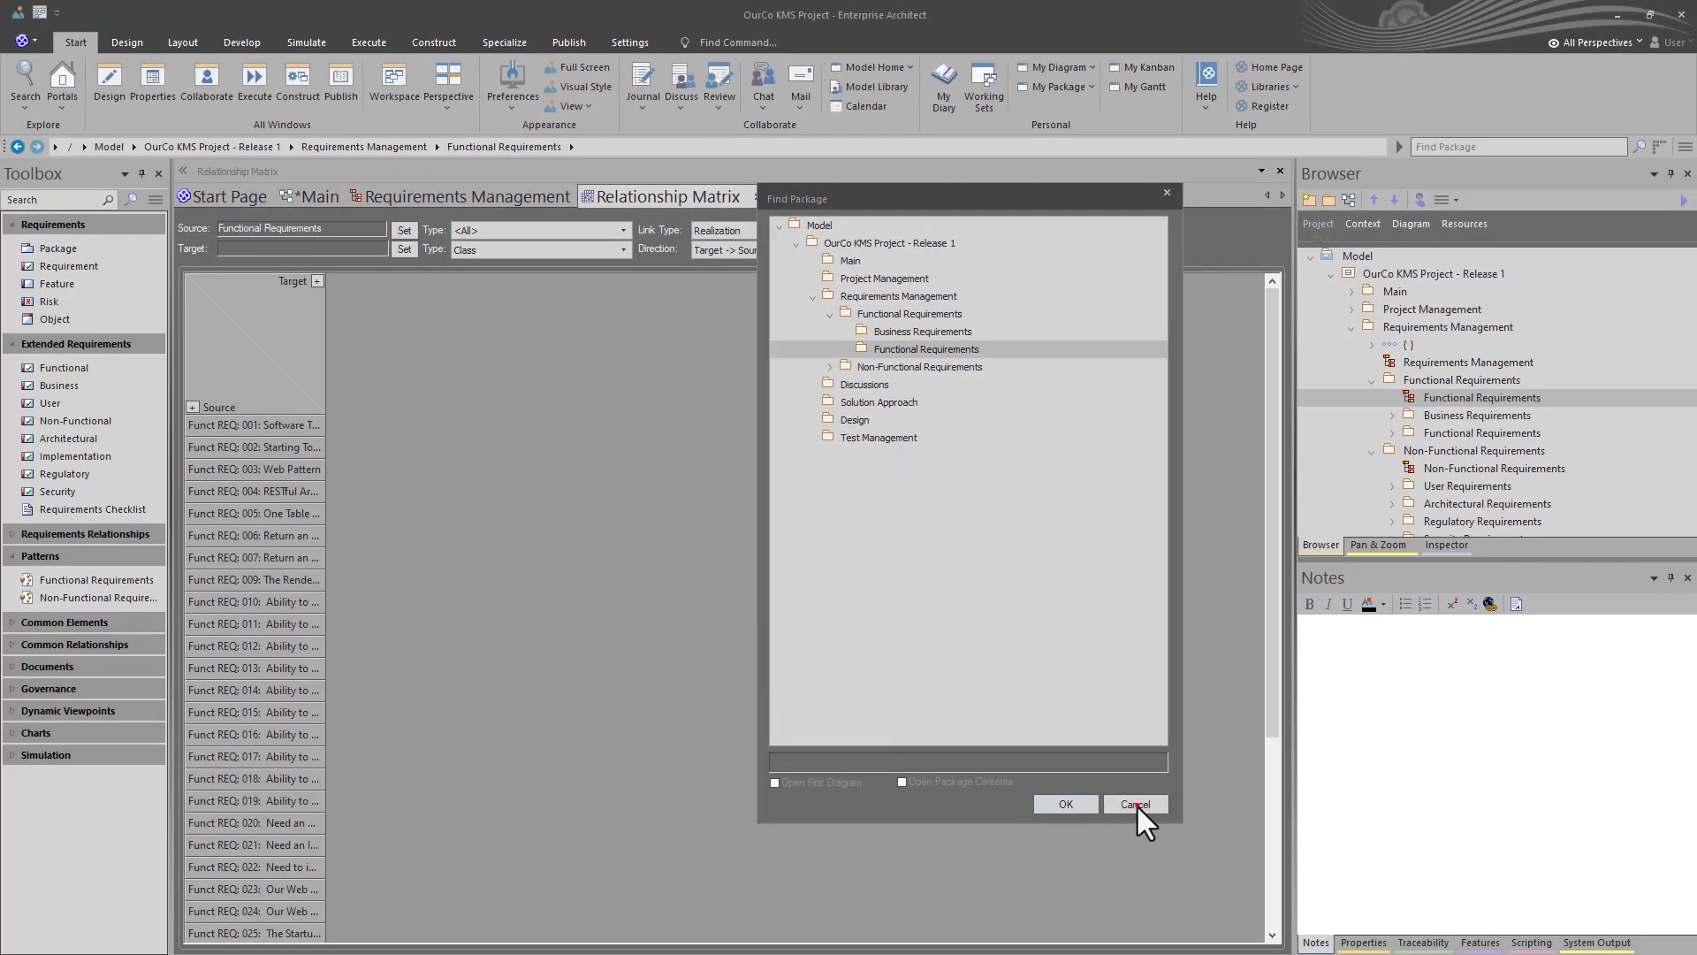
left_click(1135, 804)
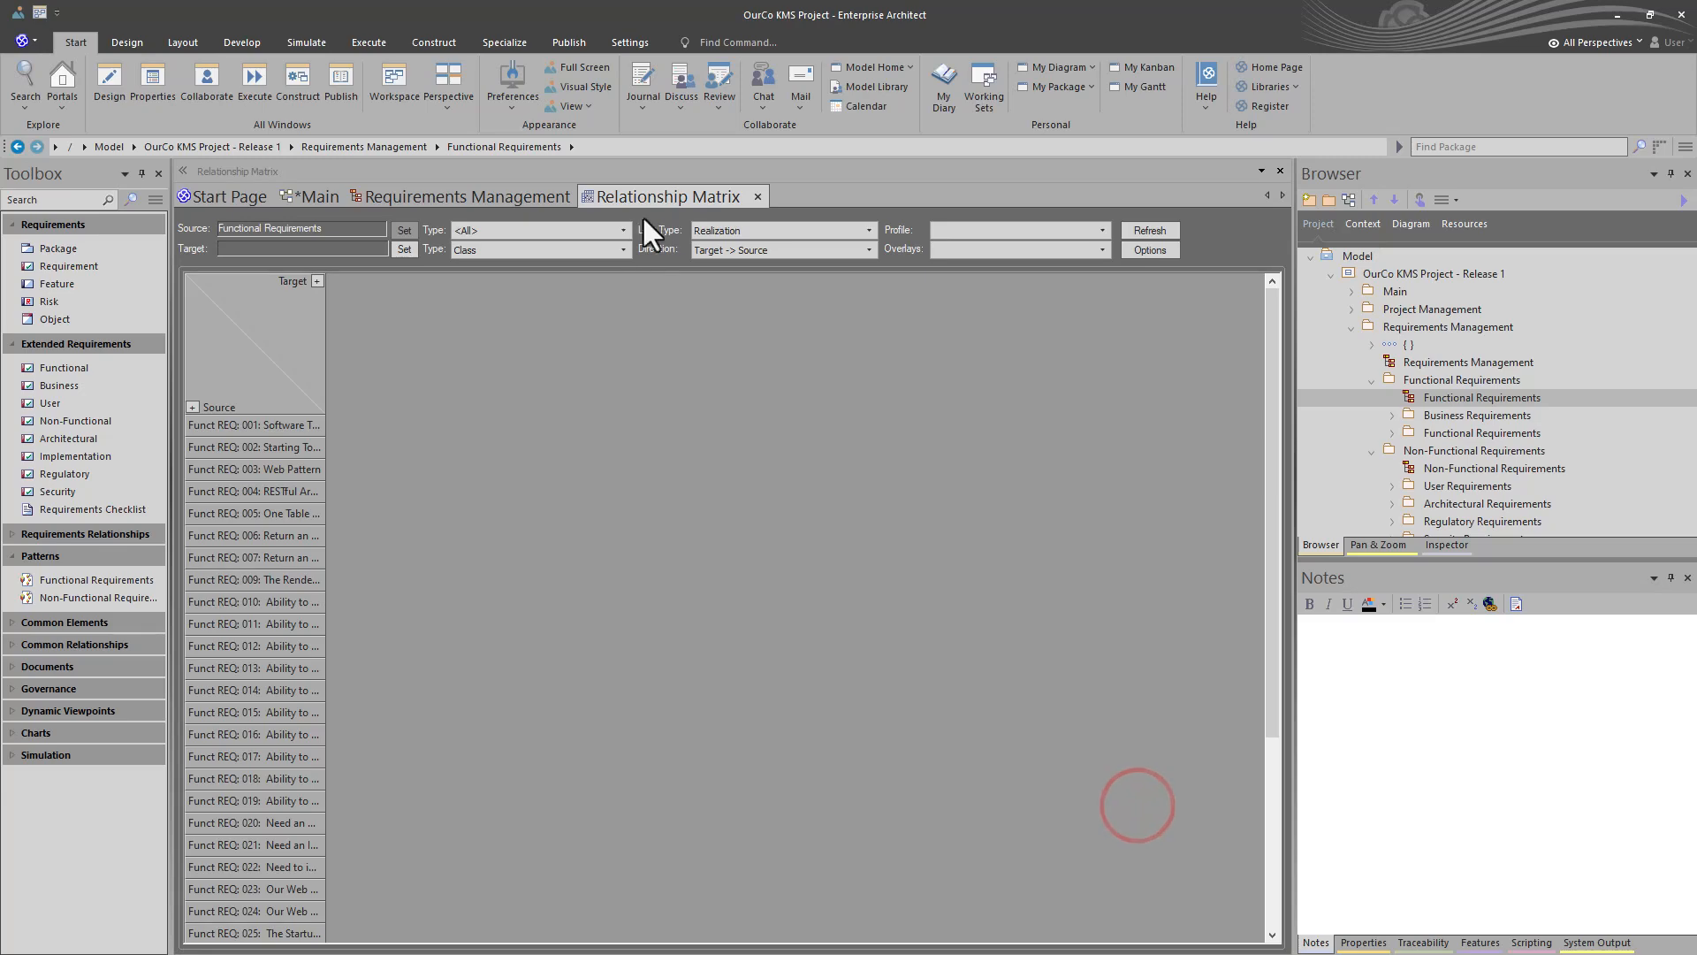
left_click(758, 196)
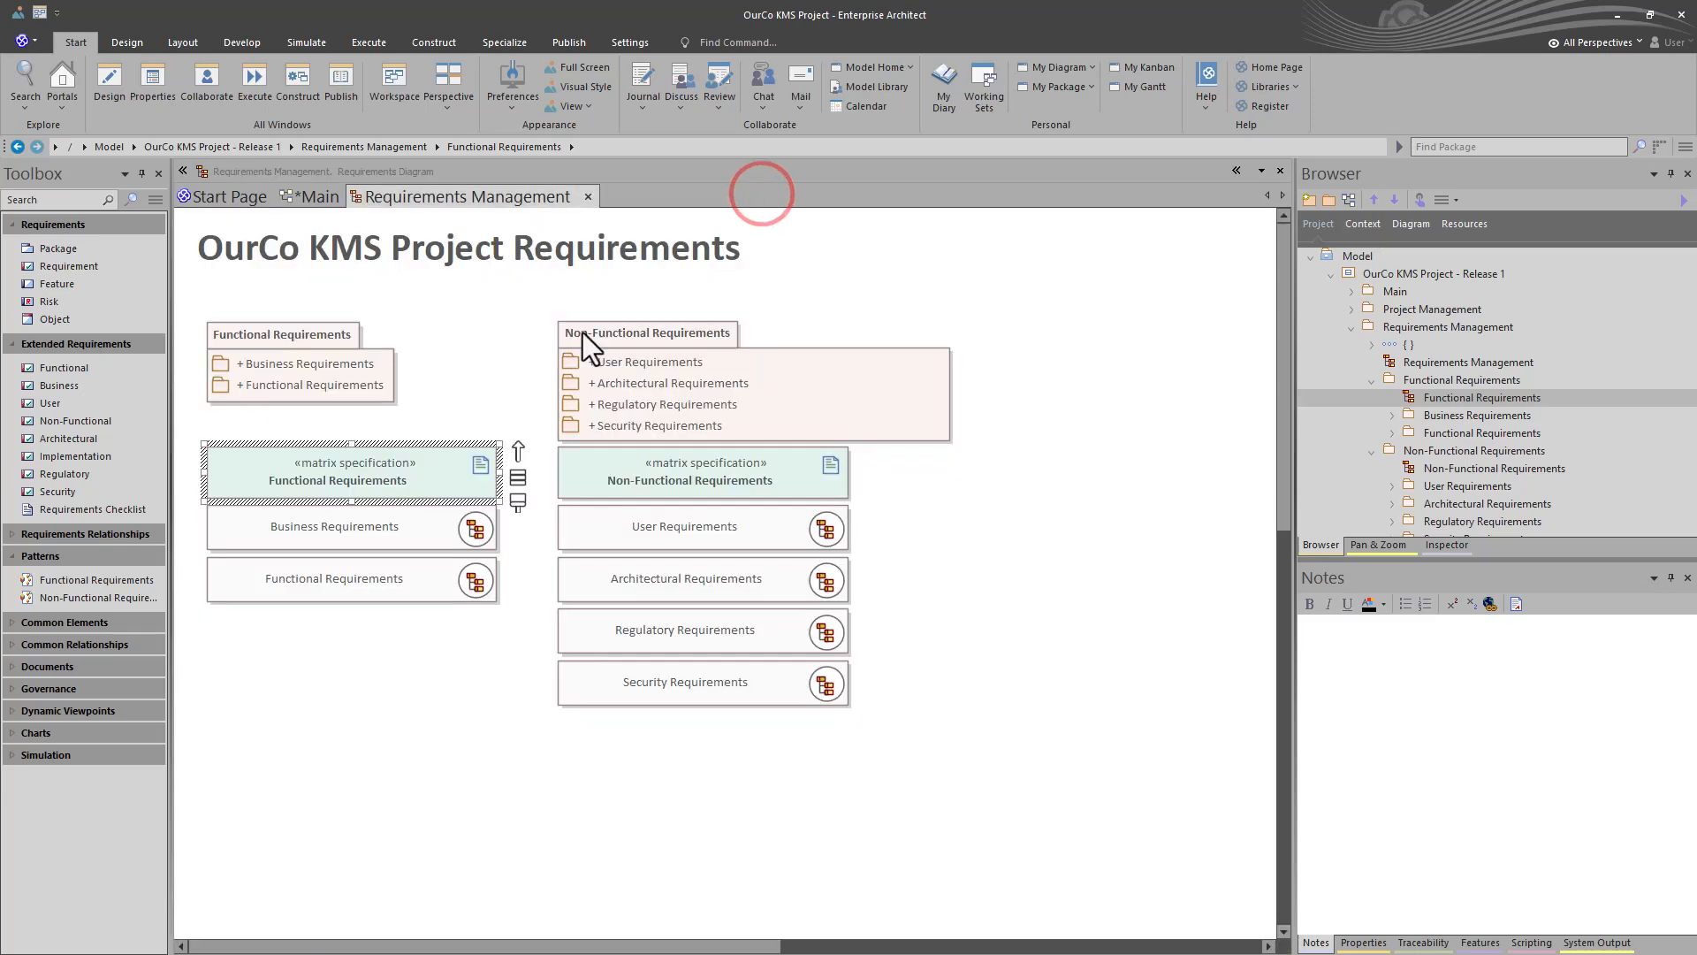
Step: Edit the Functional Requirements matrix specification's profile and set its source to the parent Functional Requirements package under Requirements Management
right_click(432, 486)
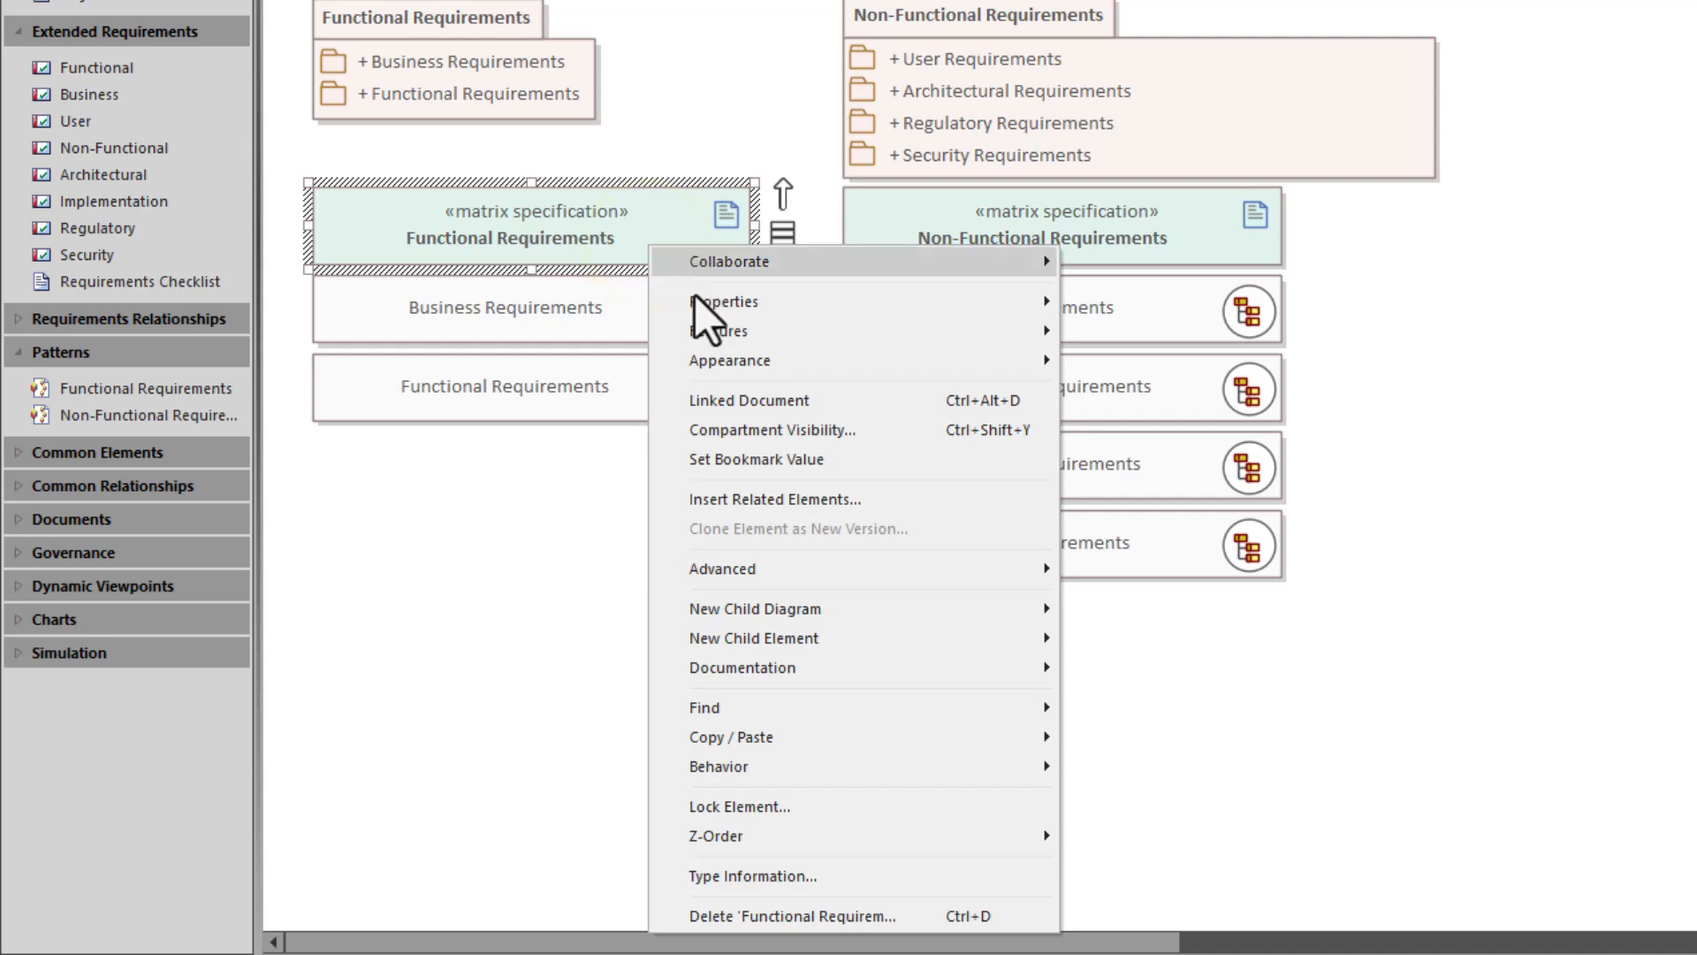
mouse_move(809, 669)
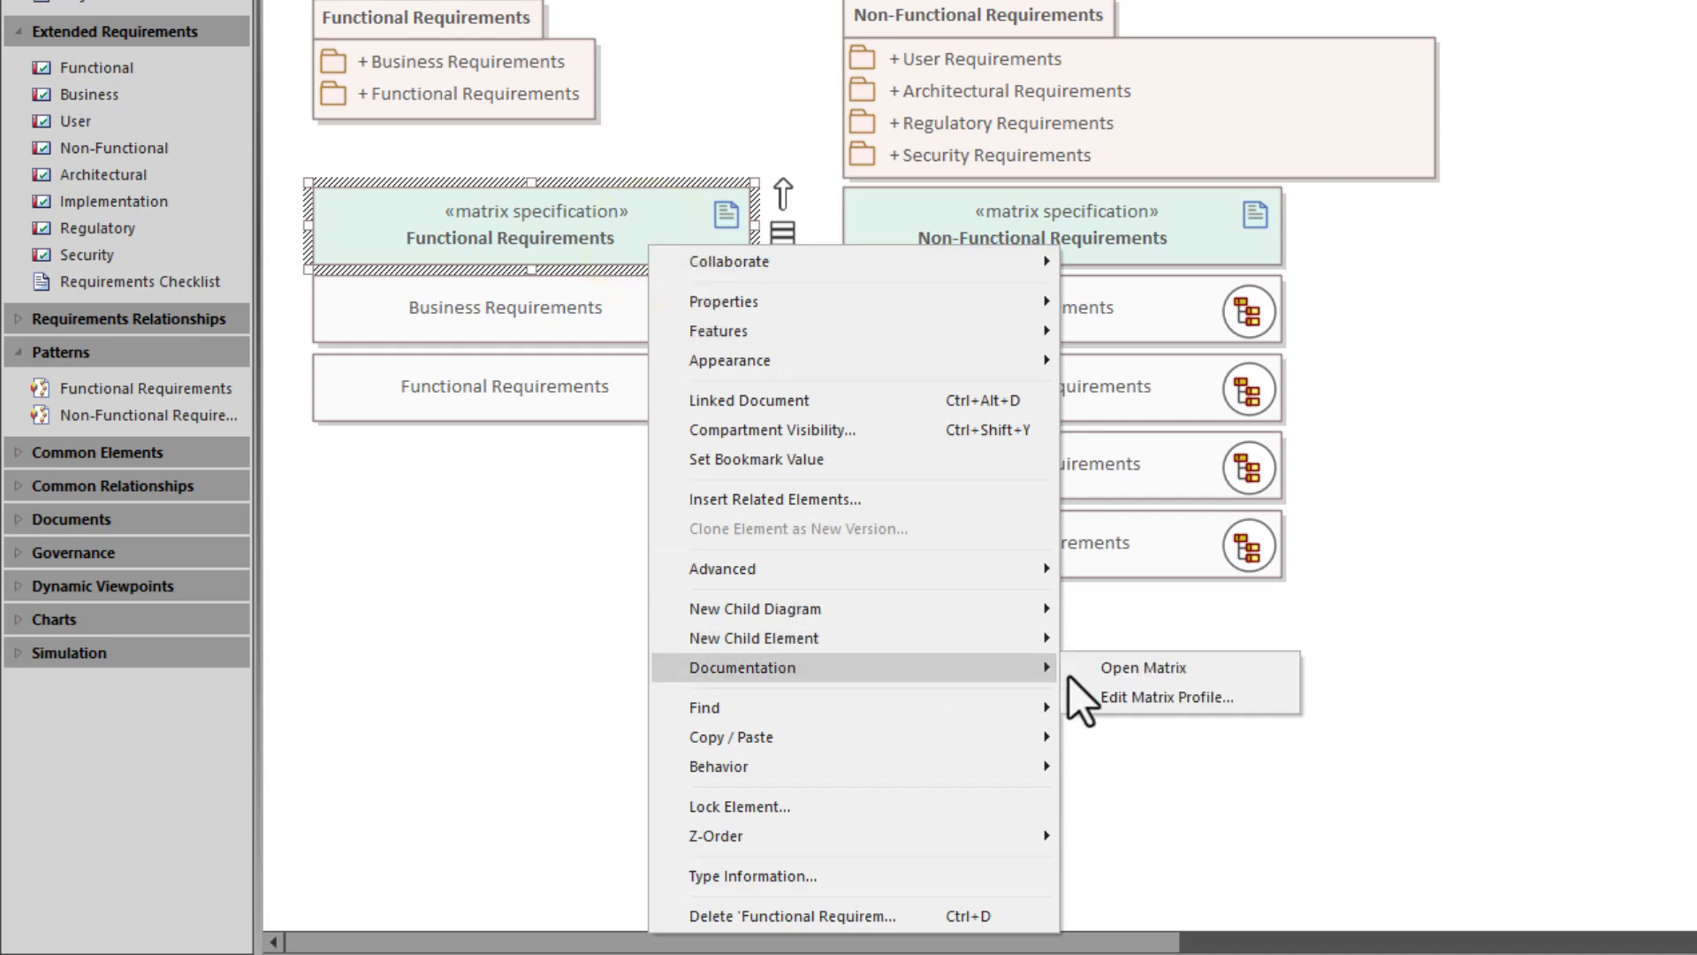
left_click(1264, 709)
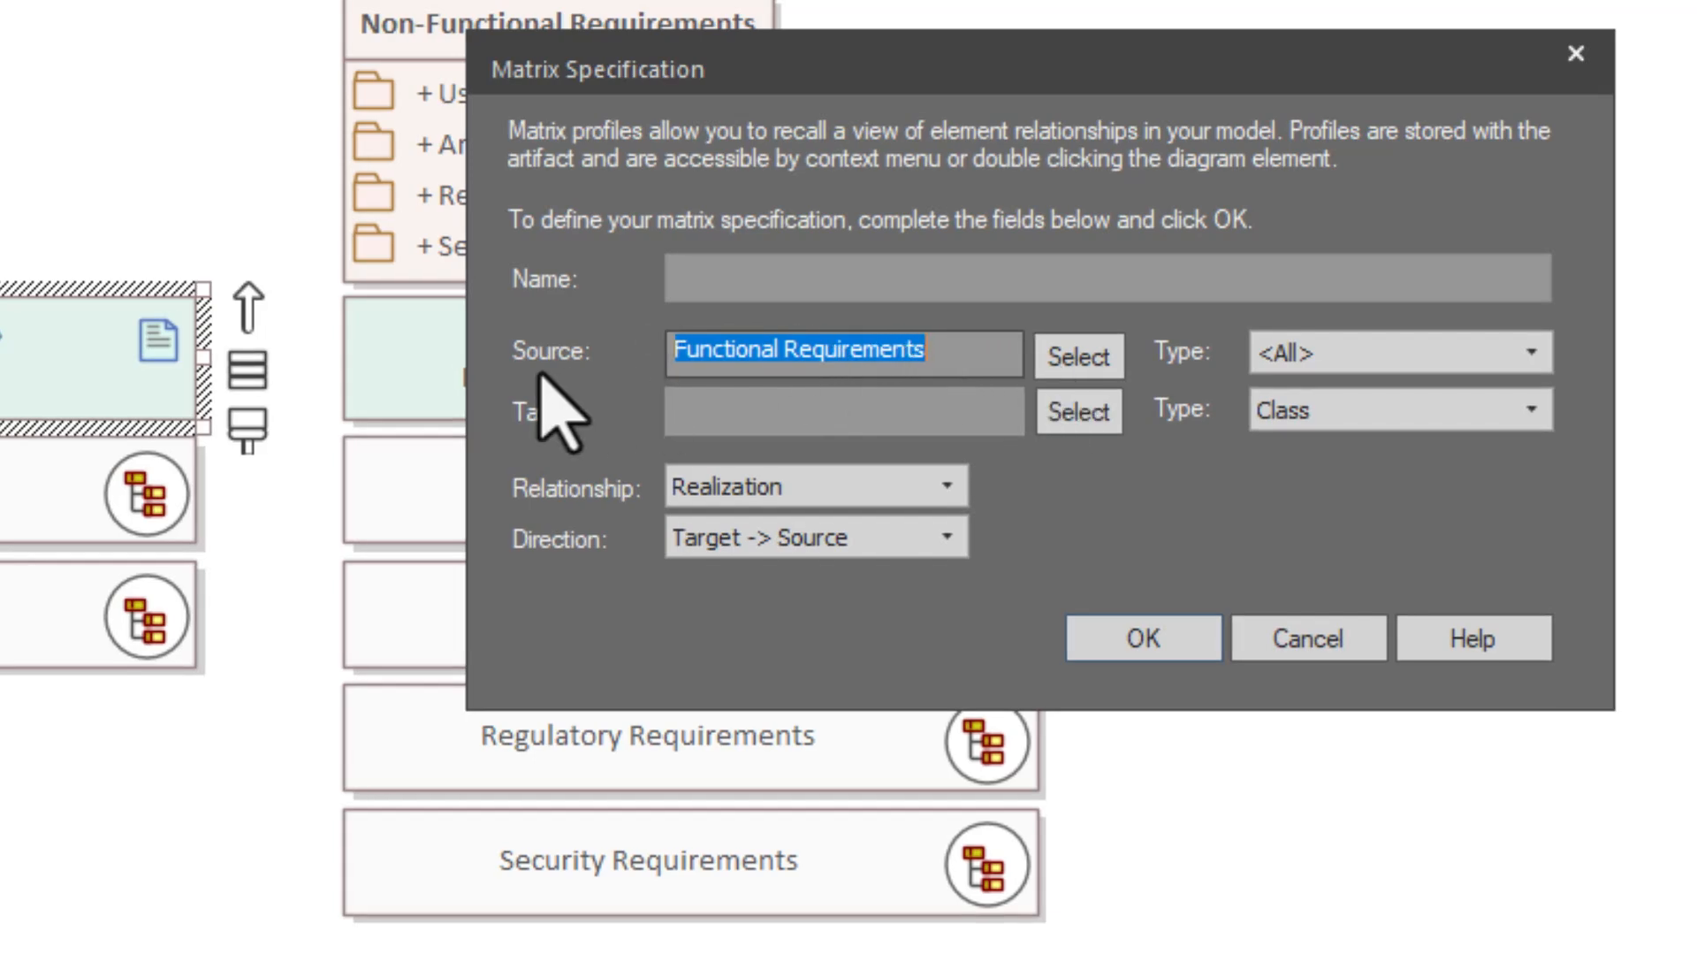
left_click(1069, 366)
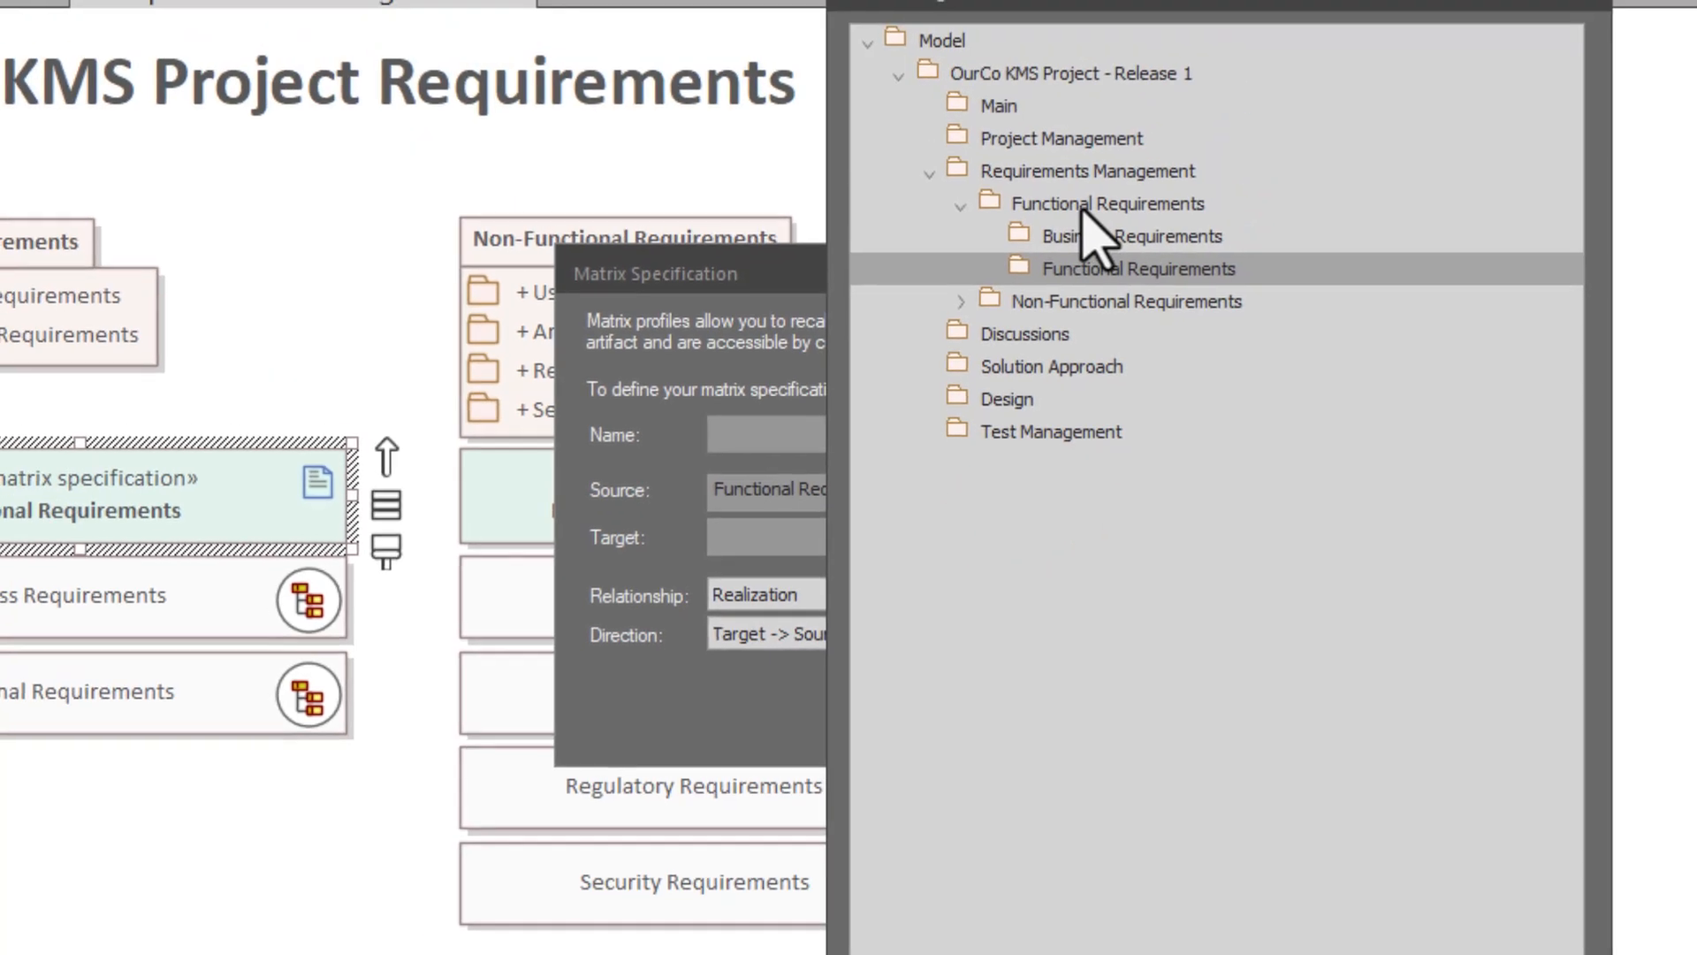
left_click(1081, 209)
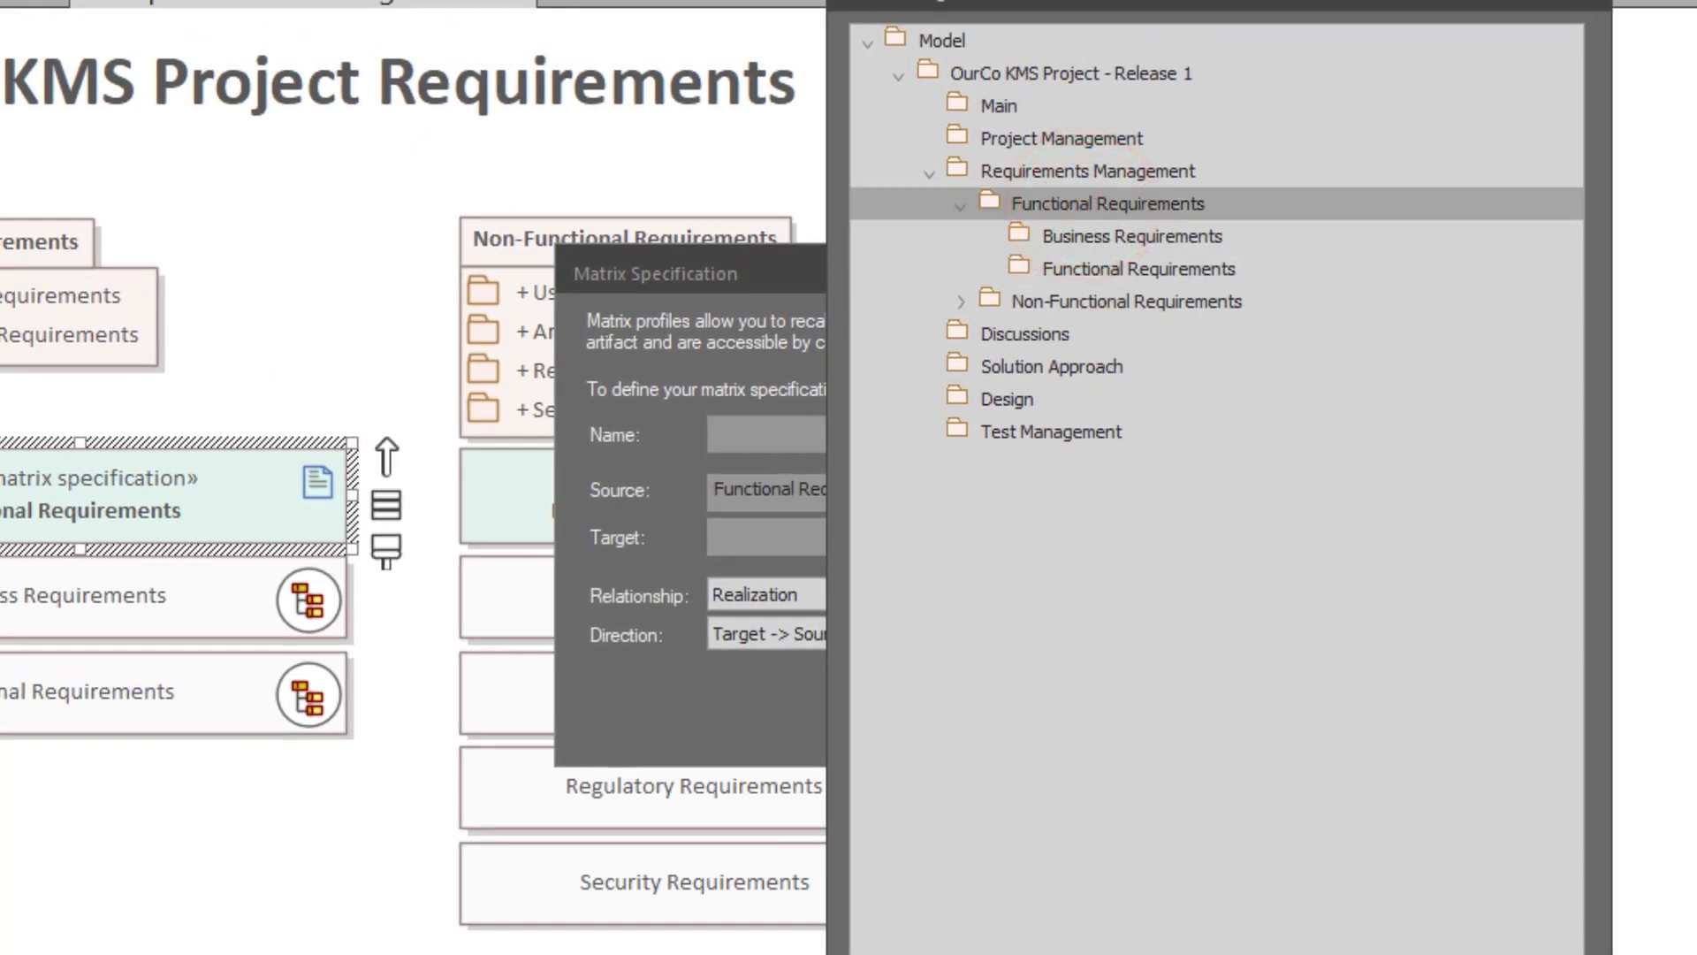
left_click(1270, 953)
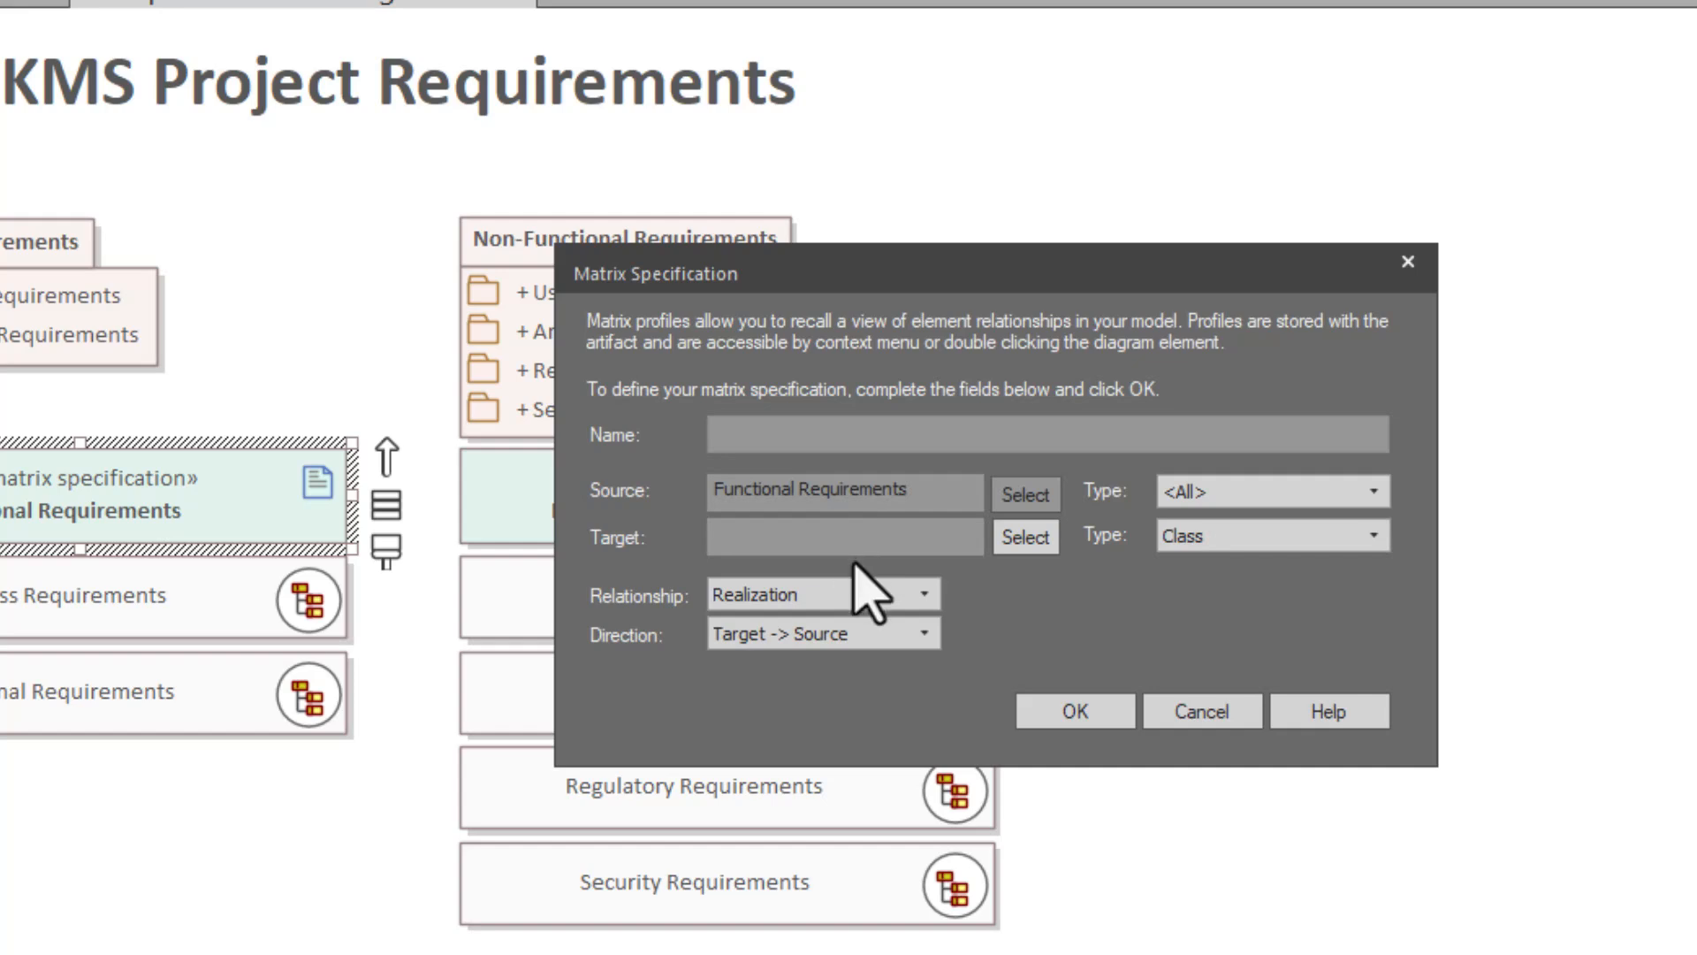
Step: Inspect the target type and relationship options in the matrix profile, and try to save it without a target package
left_click(1279, 537)
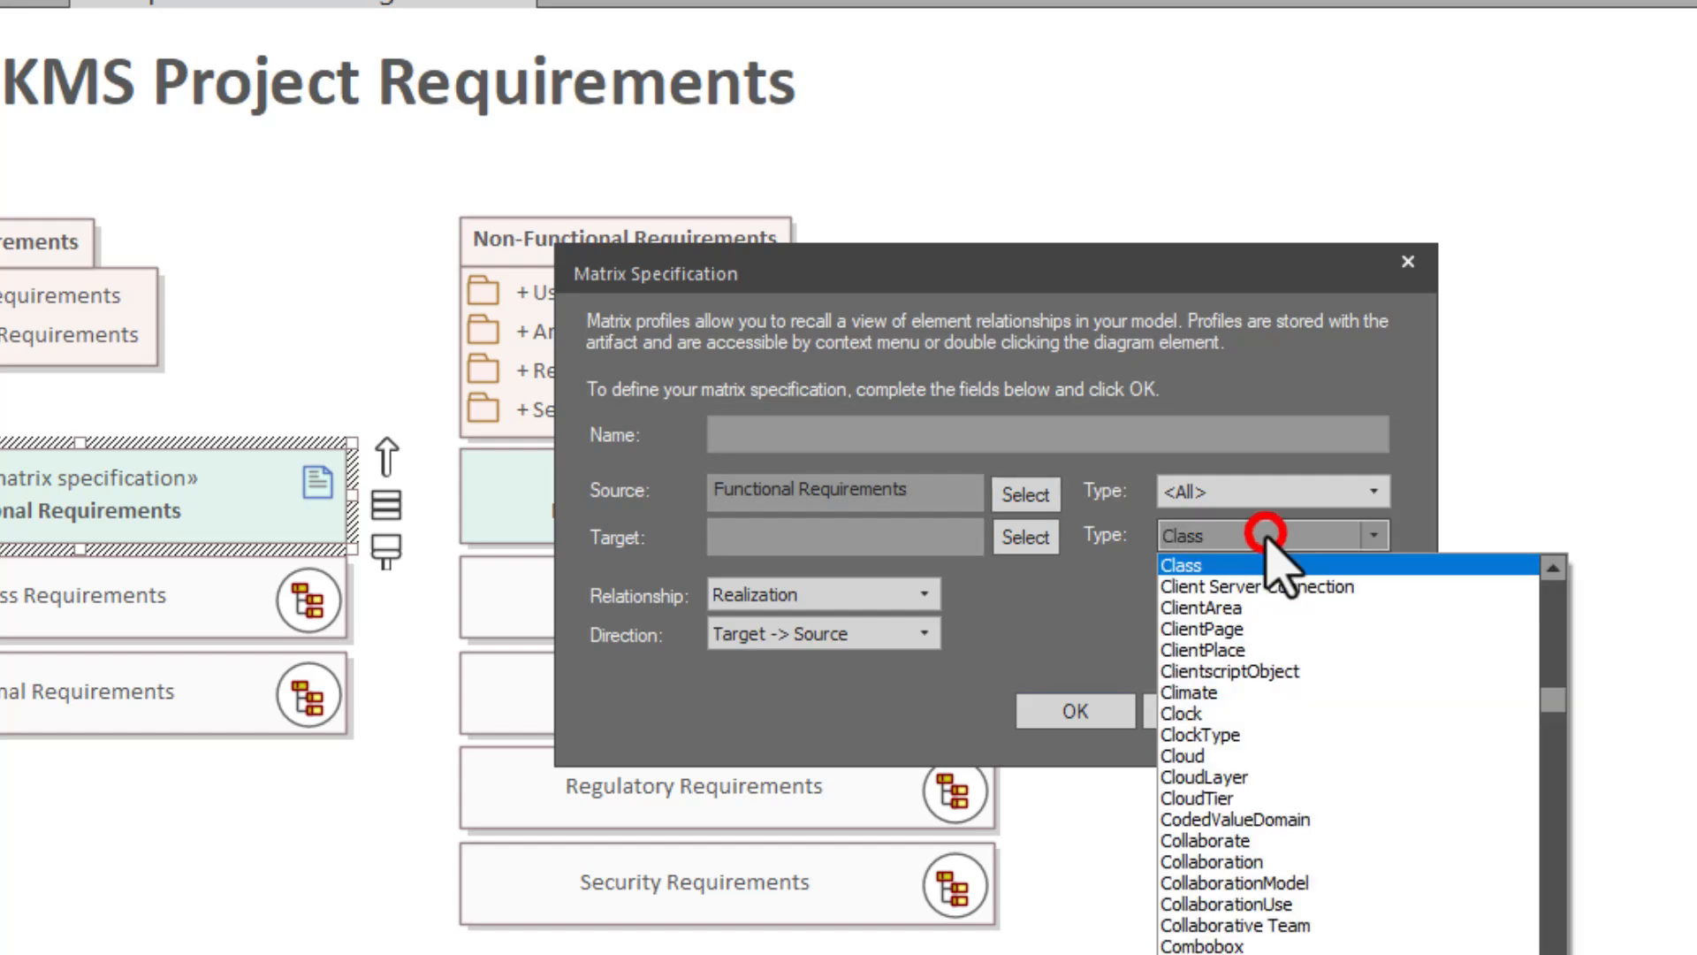
left_click(1268, 536)
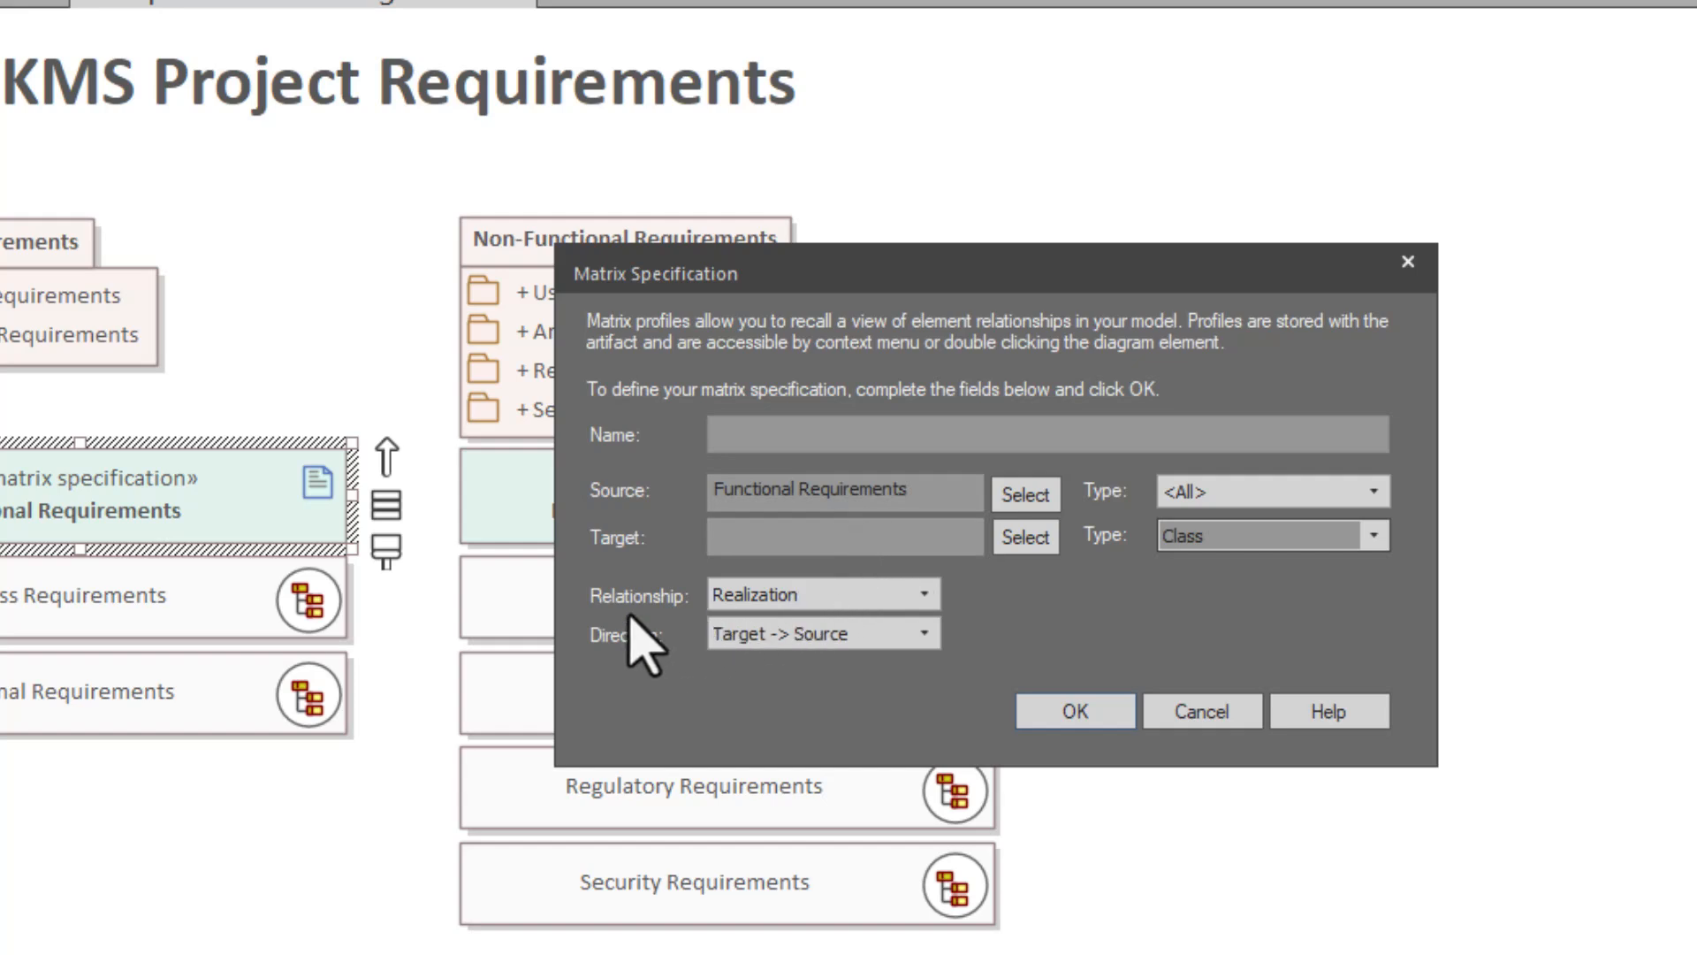
left_click(925, 596)
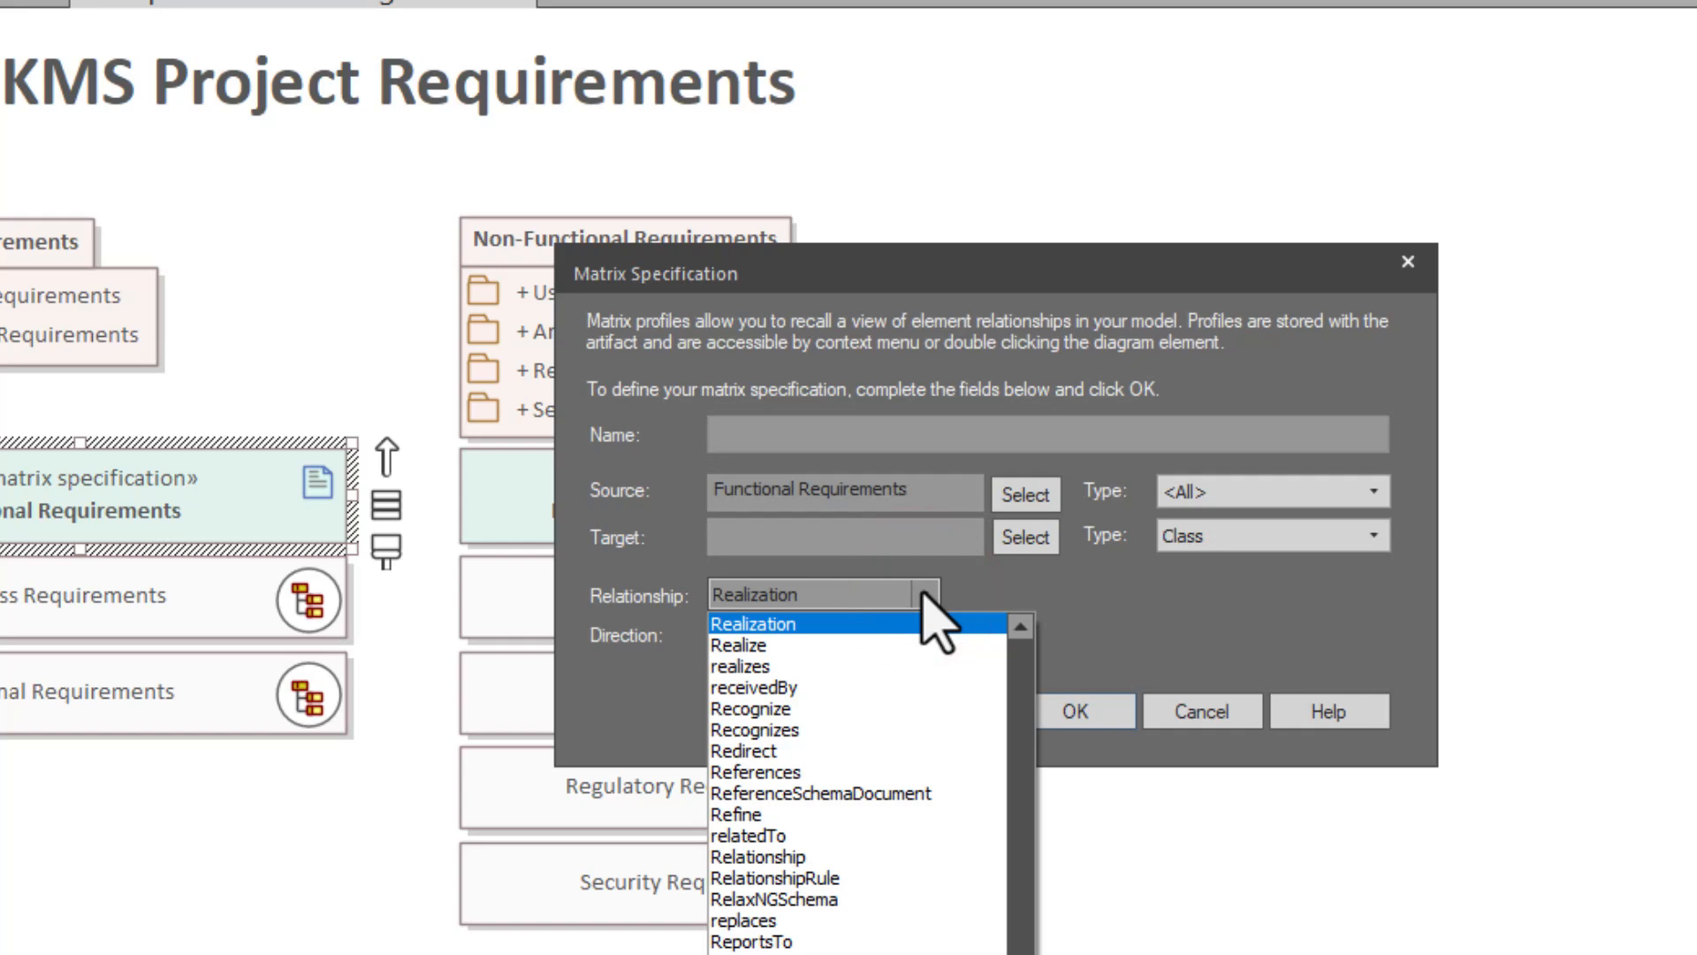
left_click(922, 592)
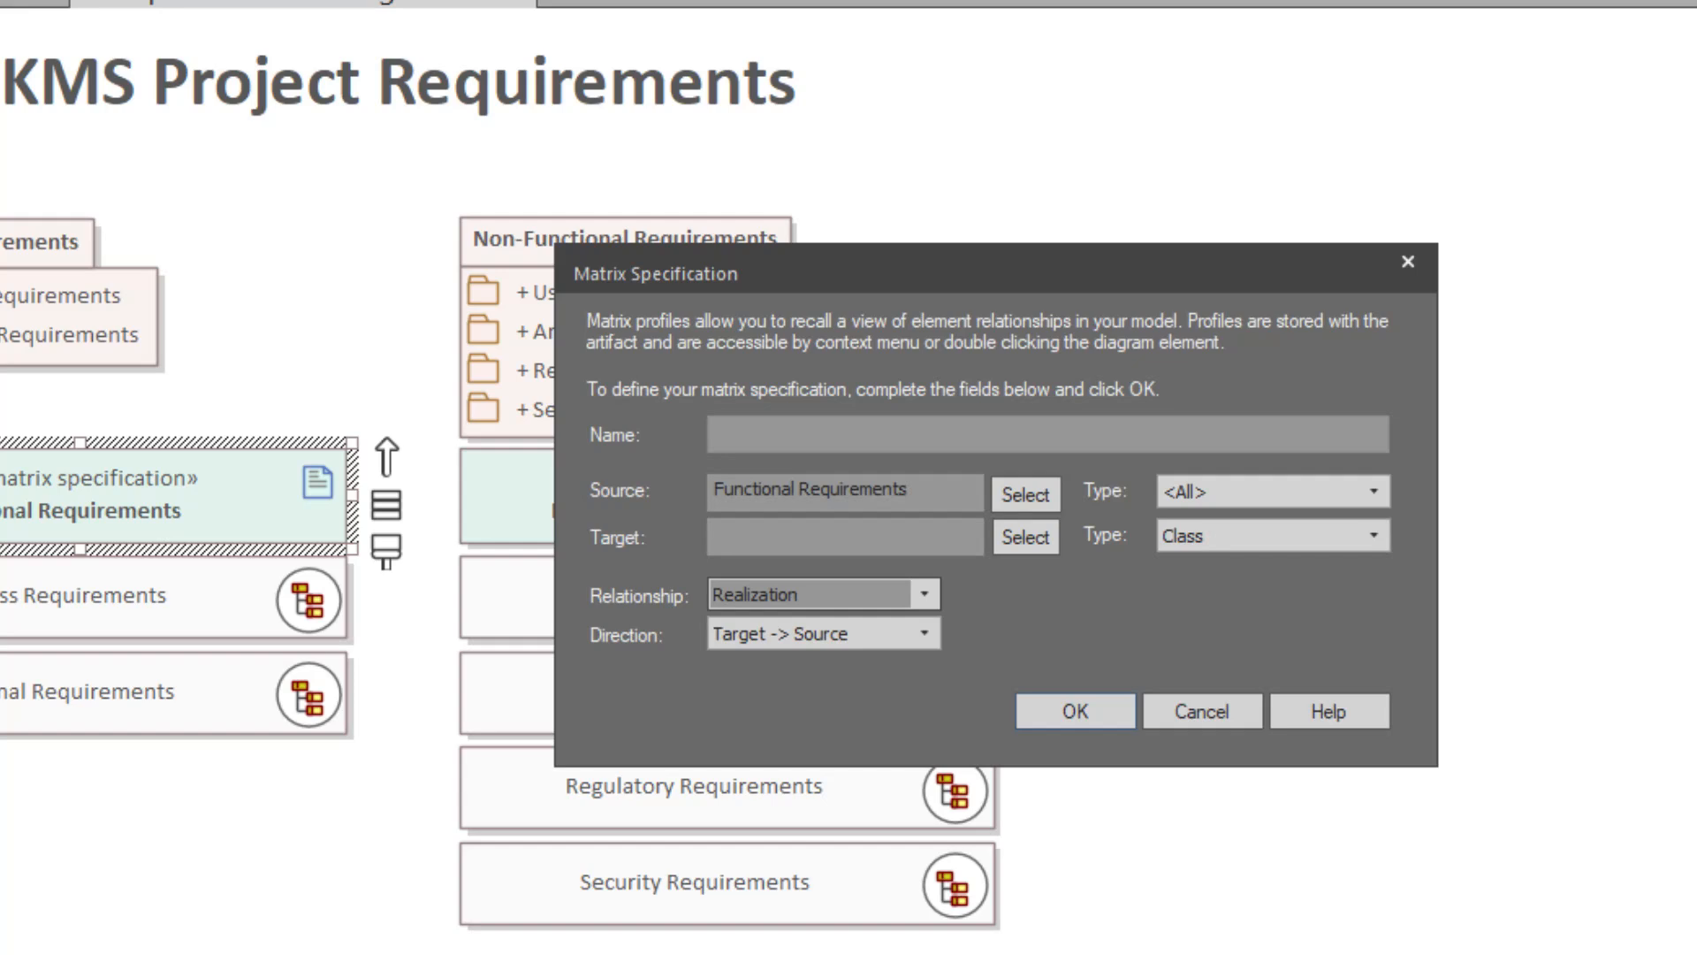
left_click(1056, 713)
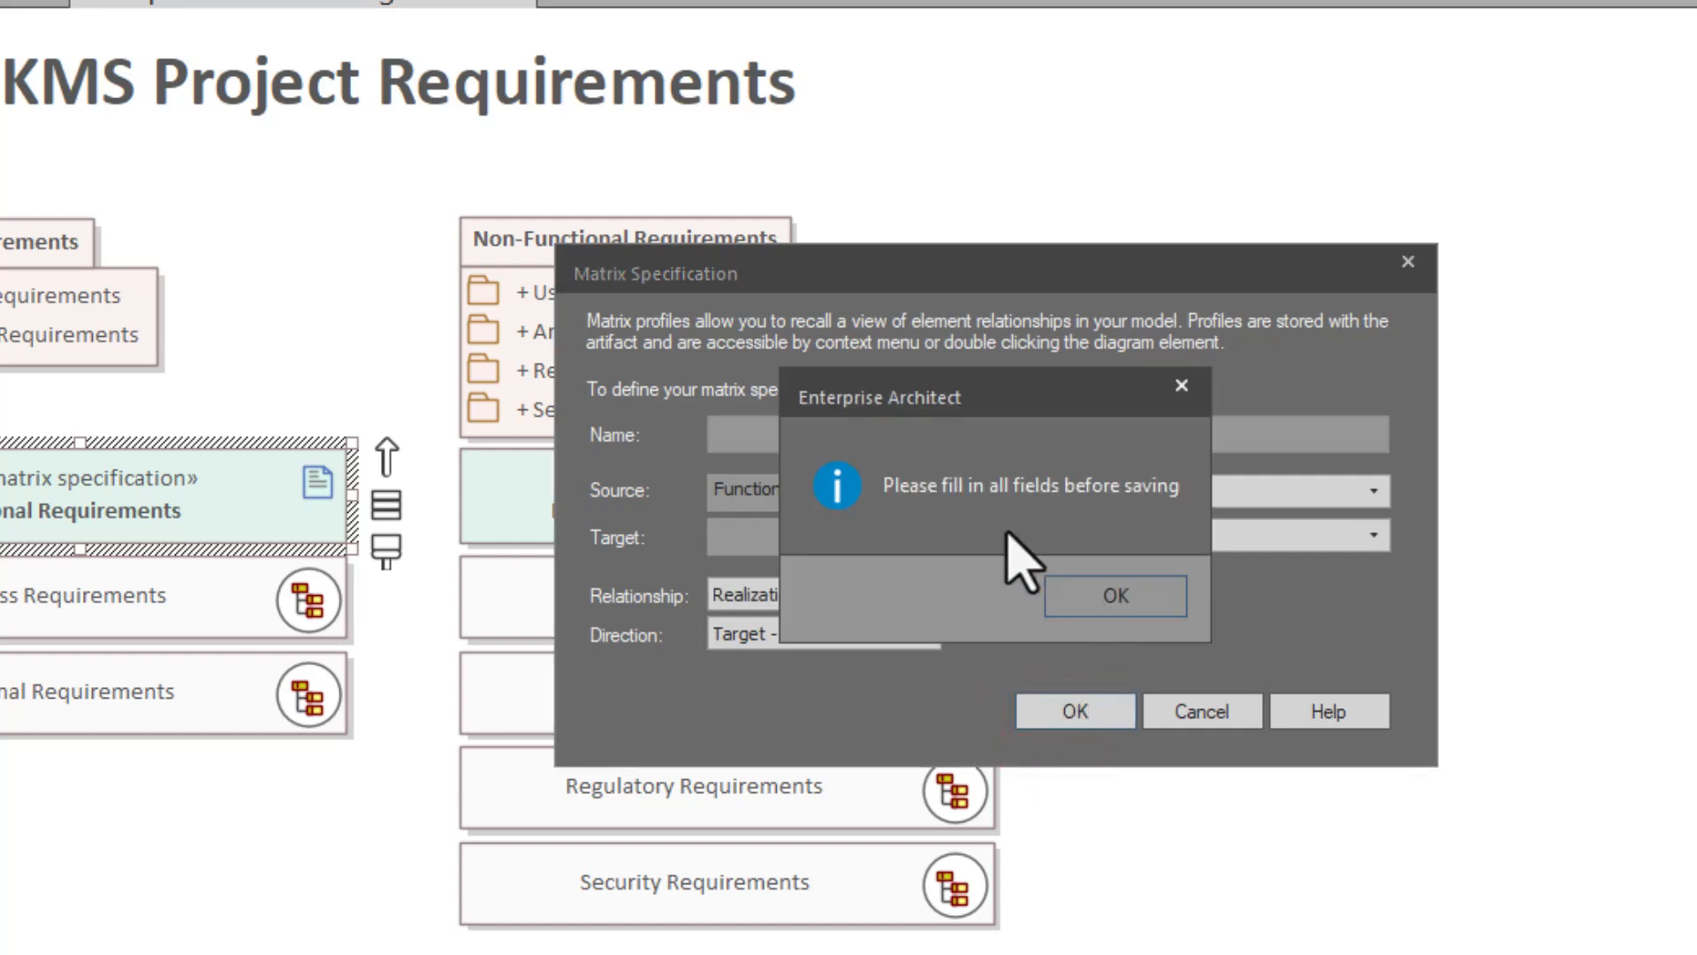
left_click(1105, 601)
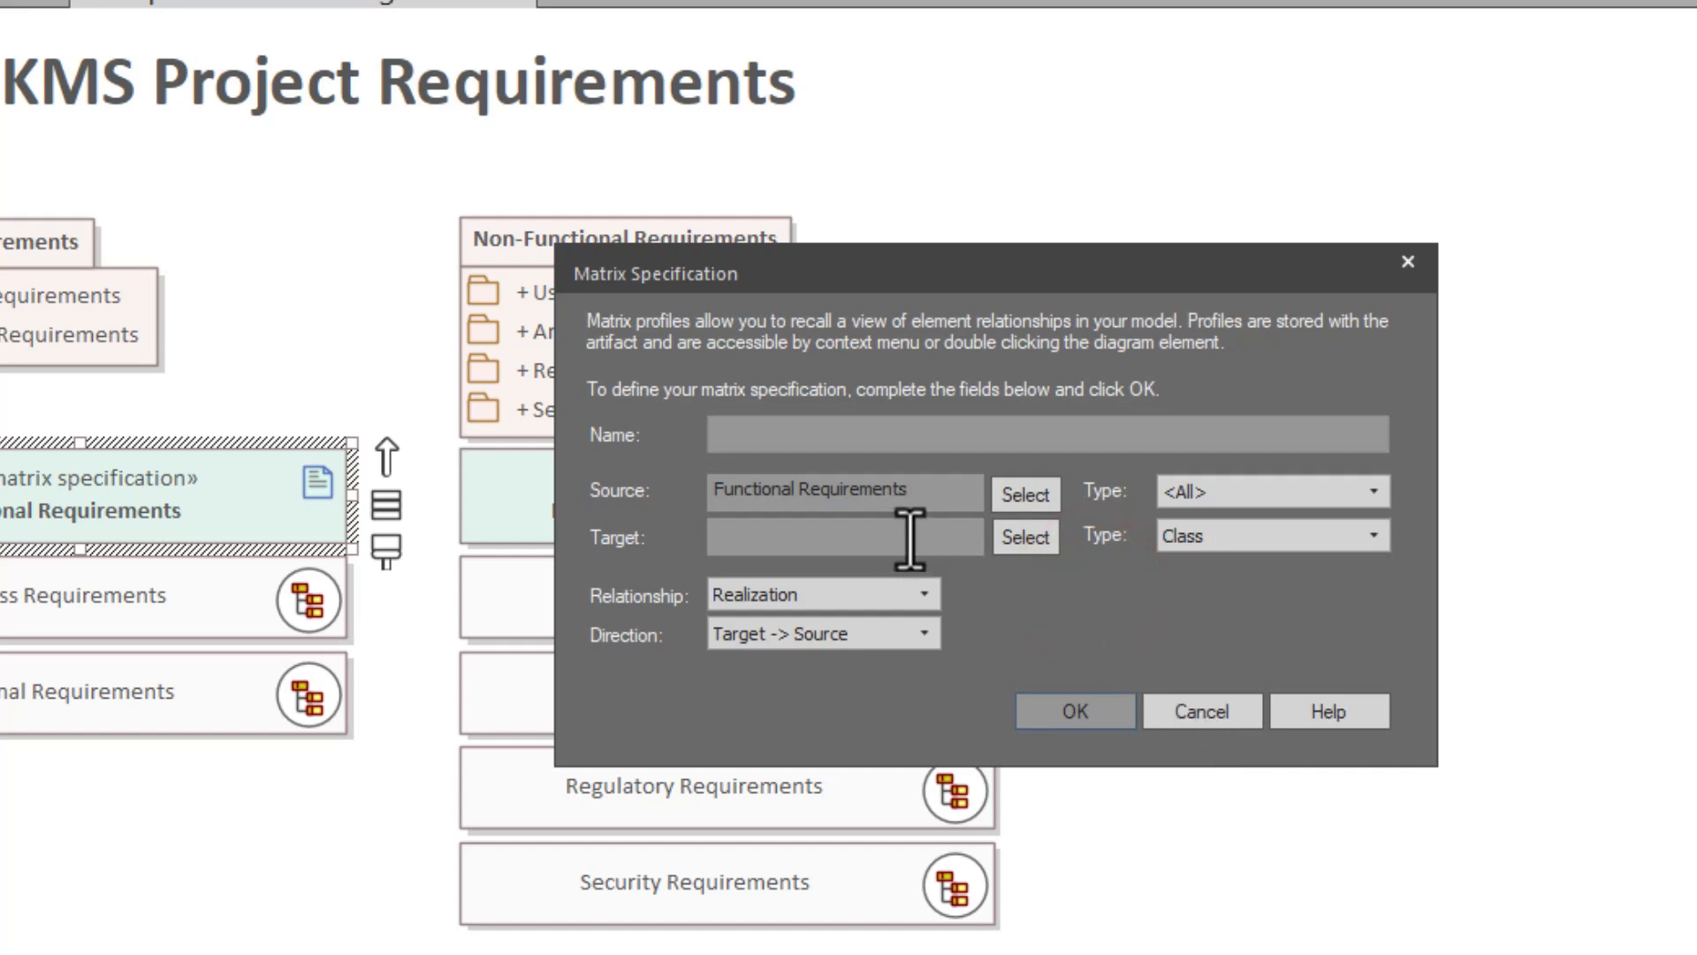
Step: Set the matrix profile's target to the Design package under OurCo KMS Project - Release 1 and save the specification
left_click(1010, 530)
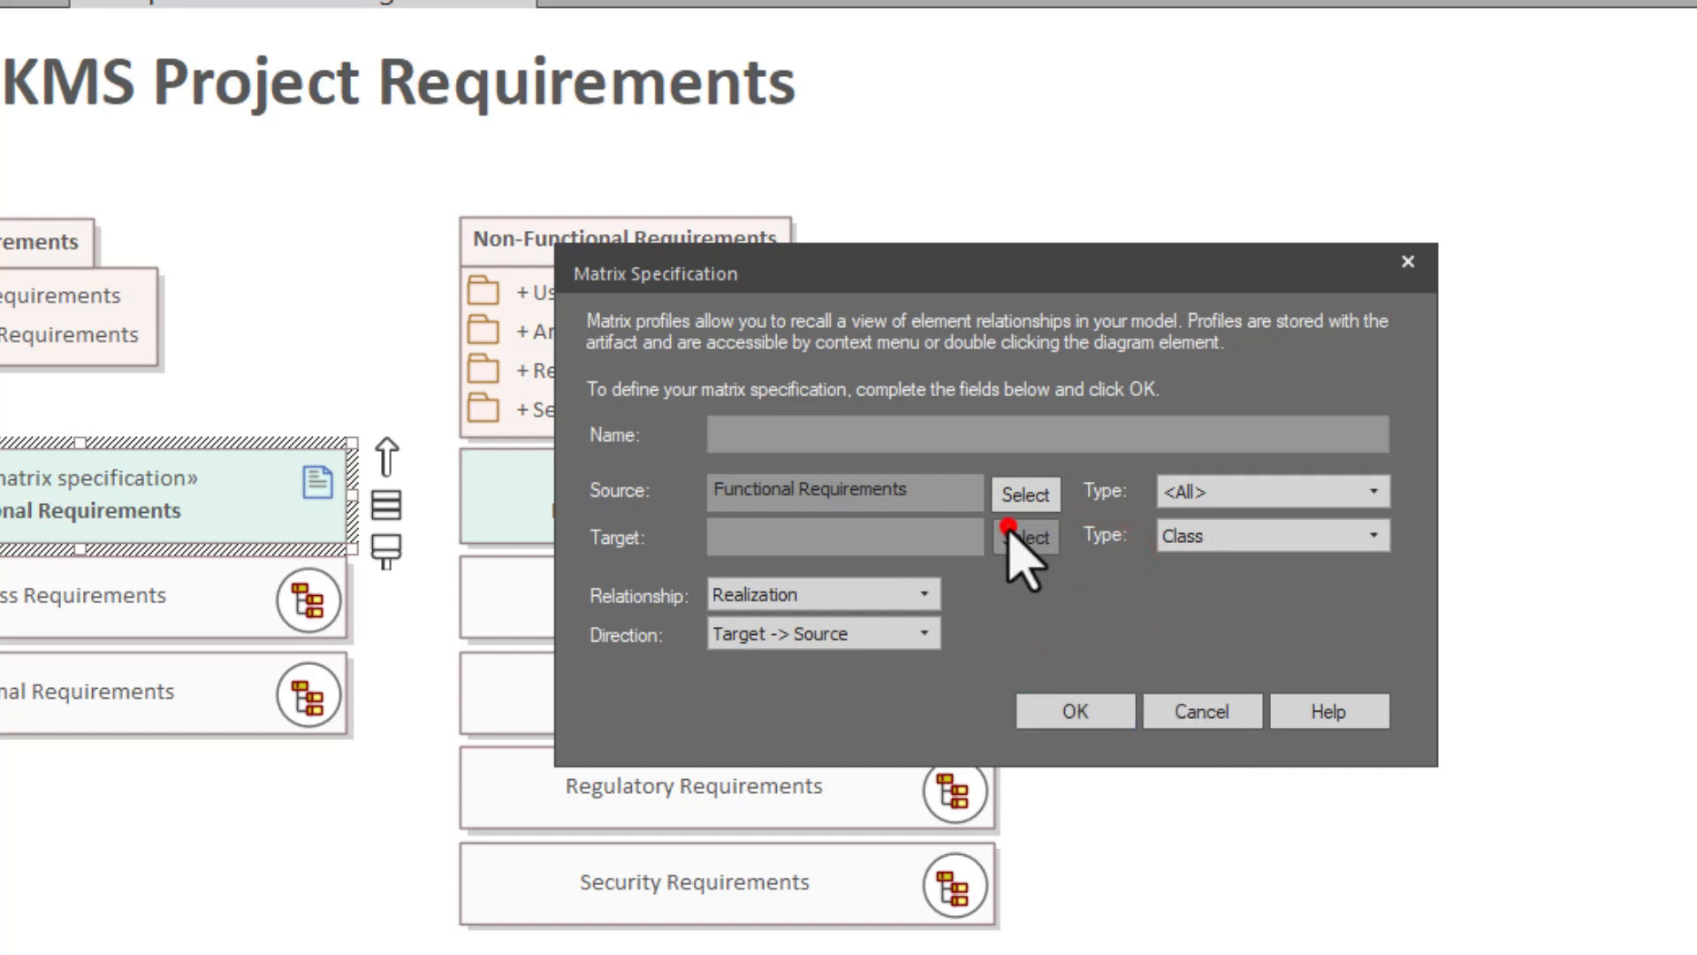
left_click(868, 41)
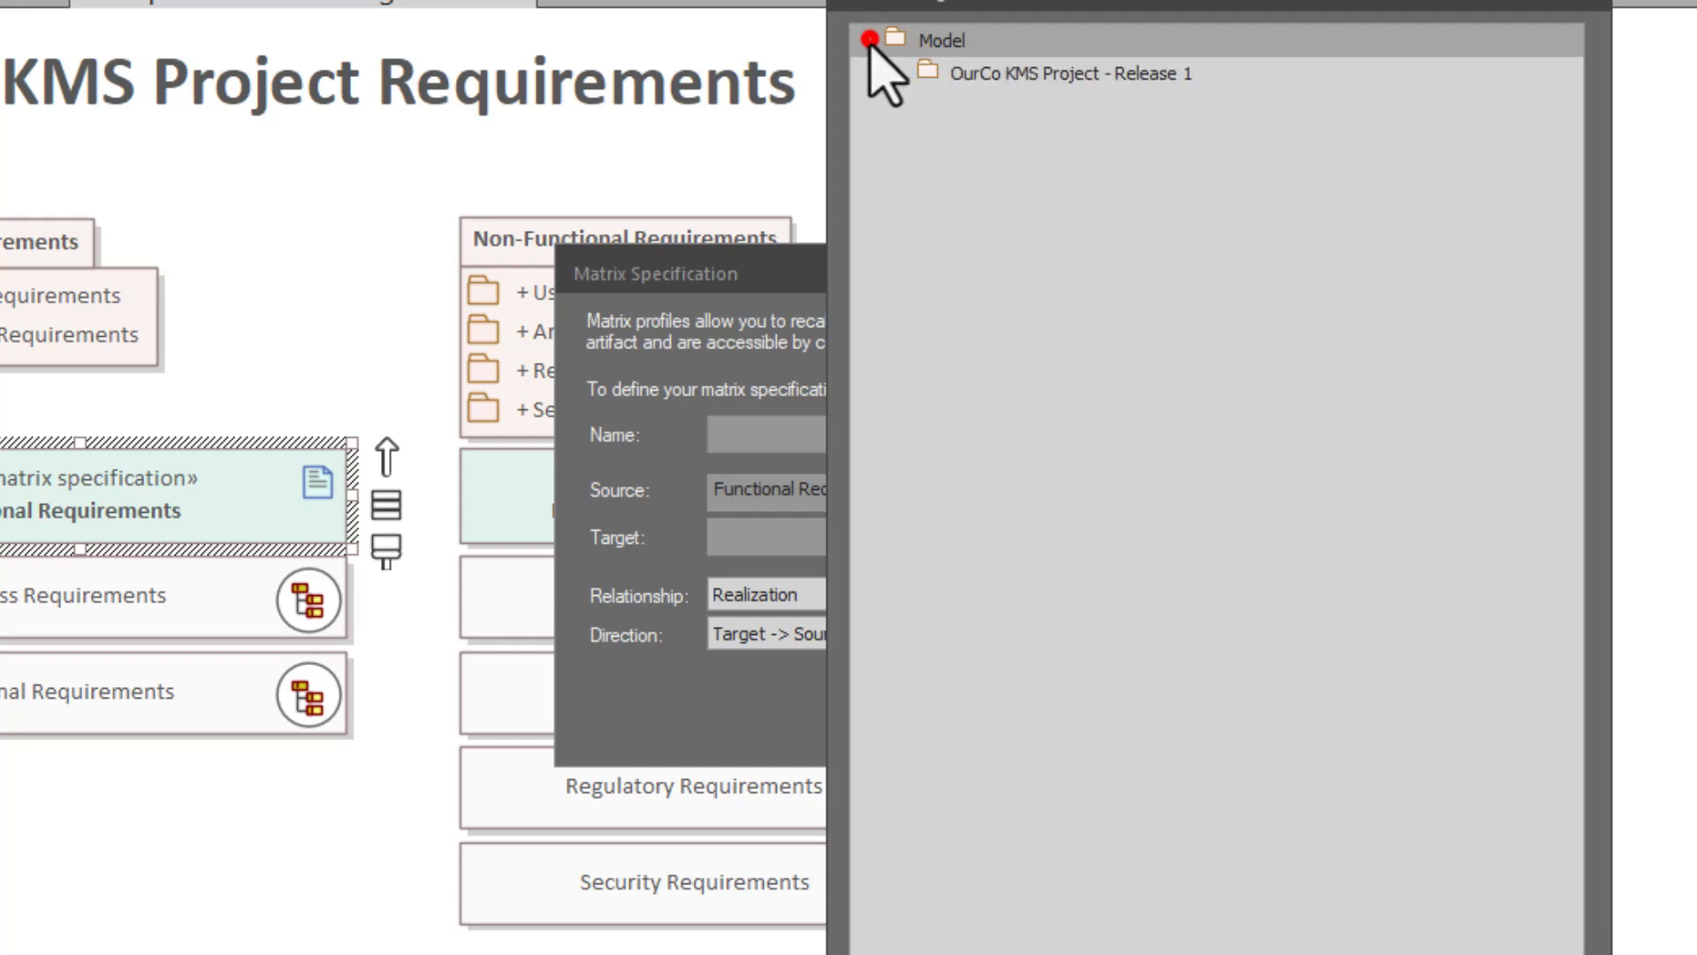
left_click(896, 76)
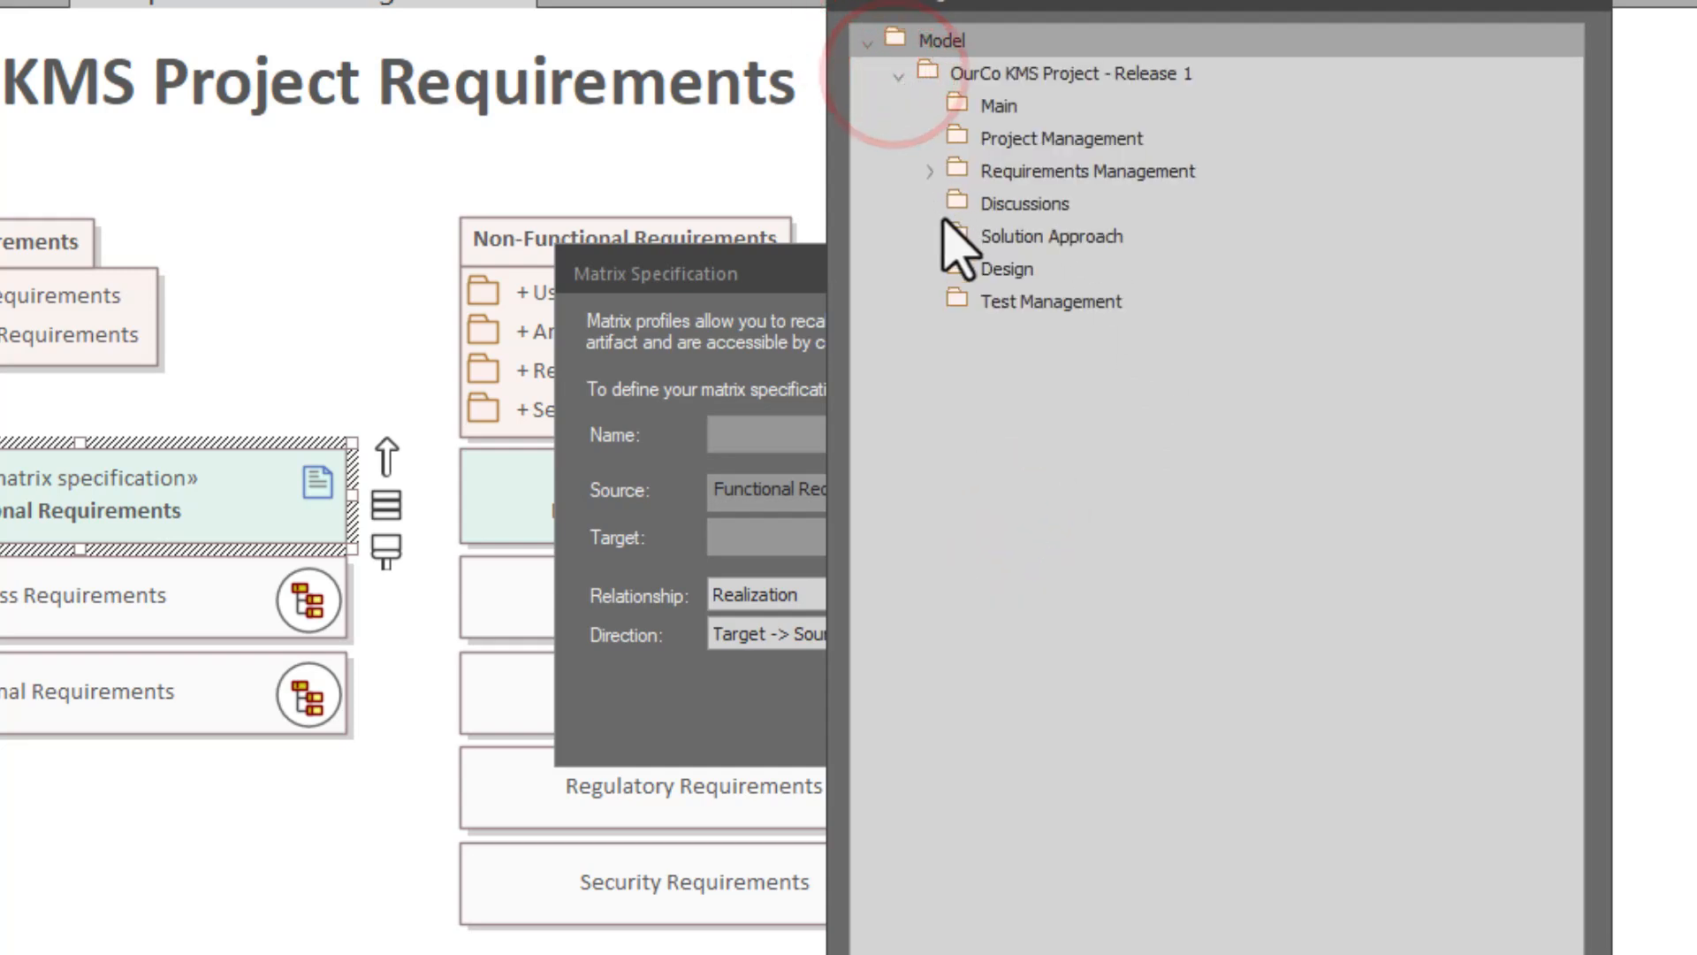
left_click(960, 267)
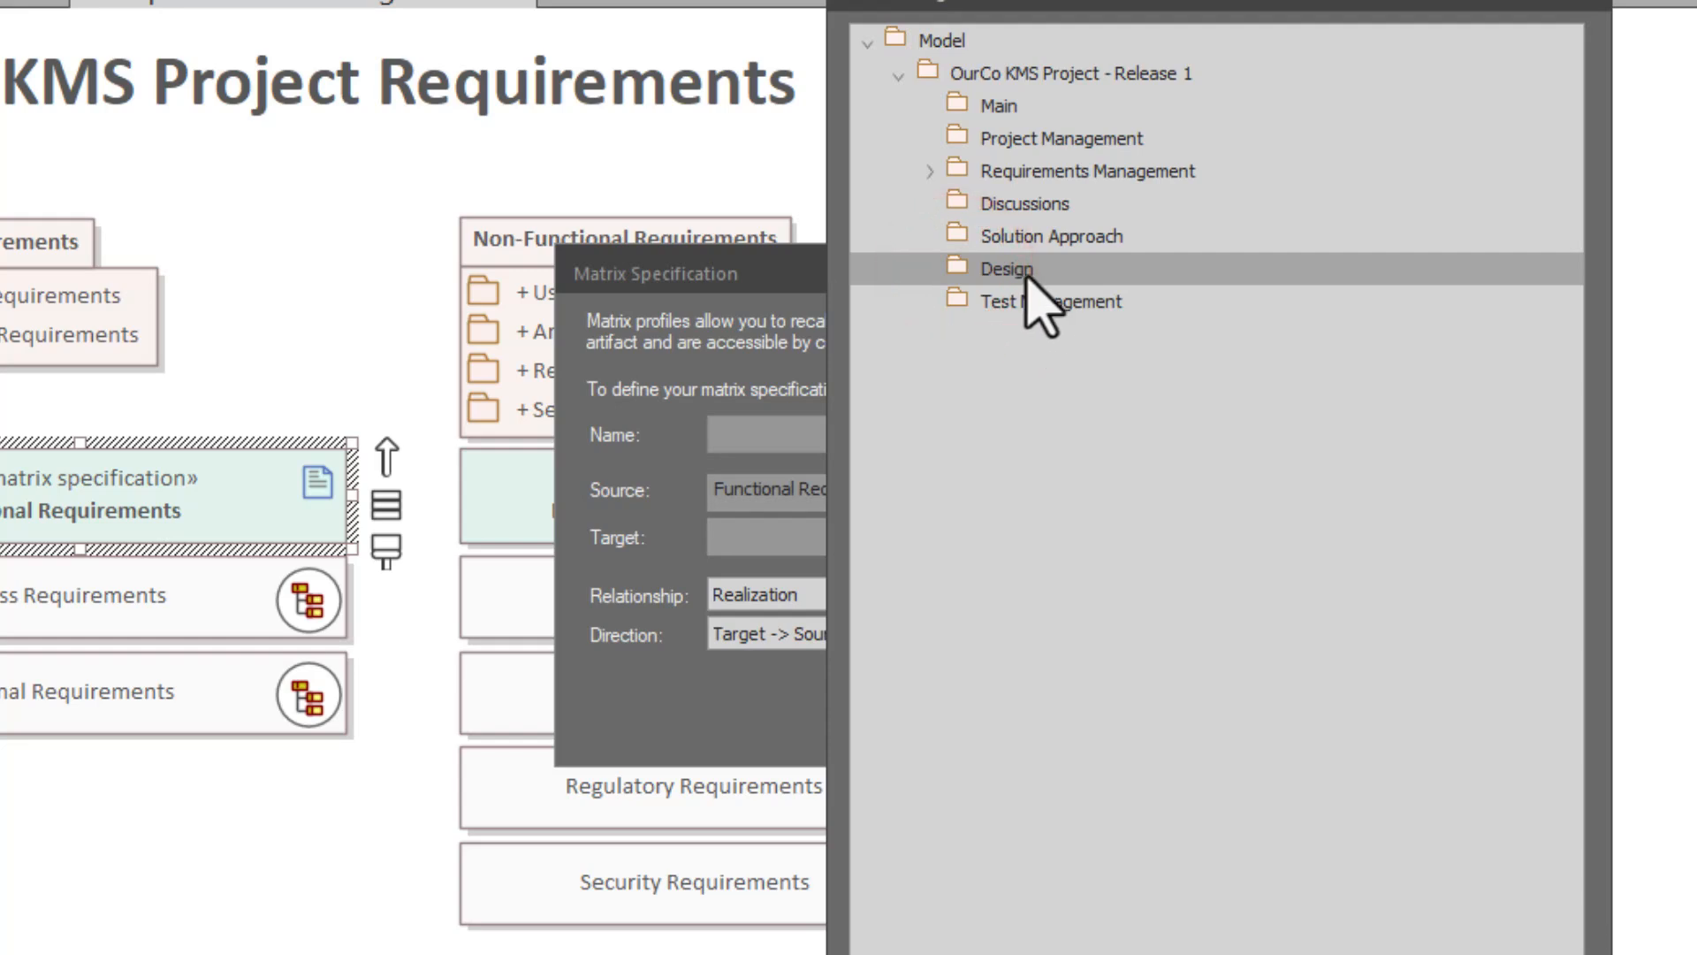
key("Return")
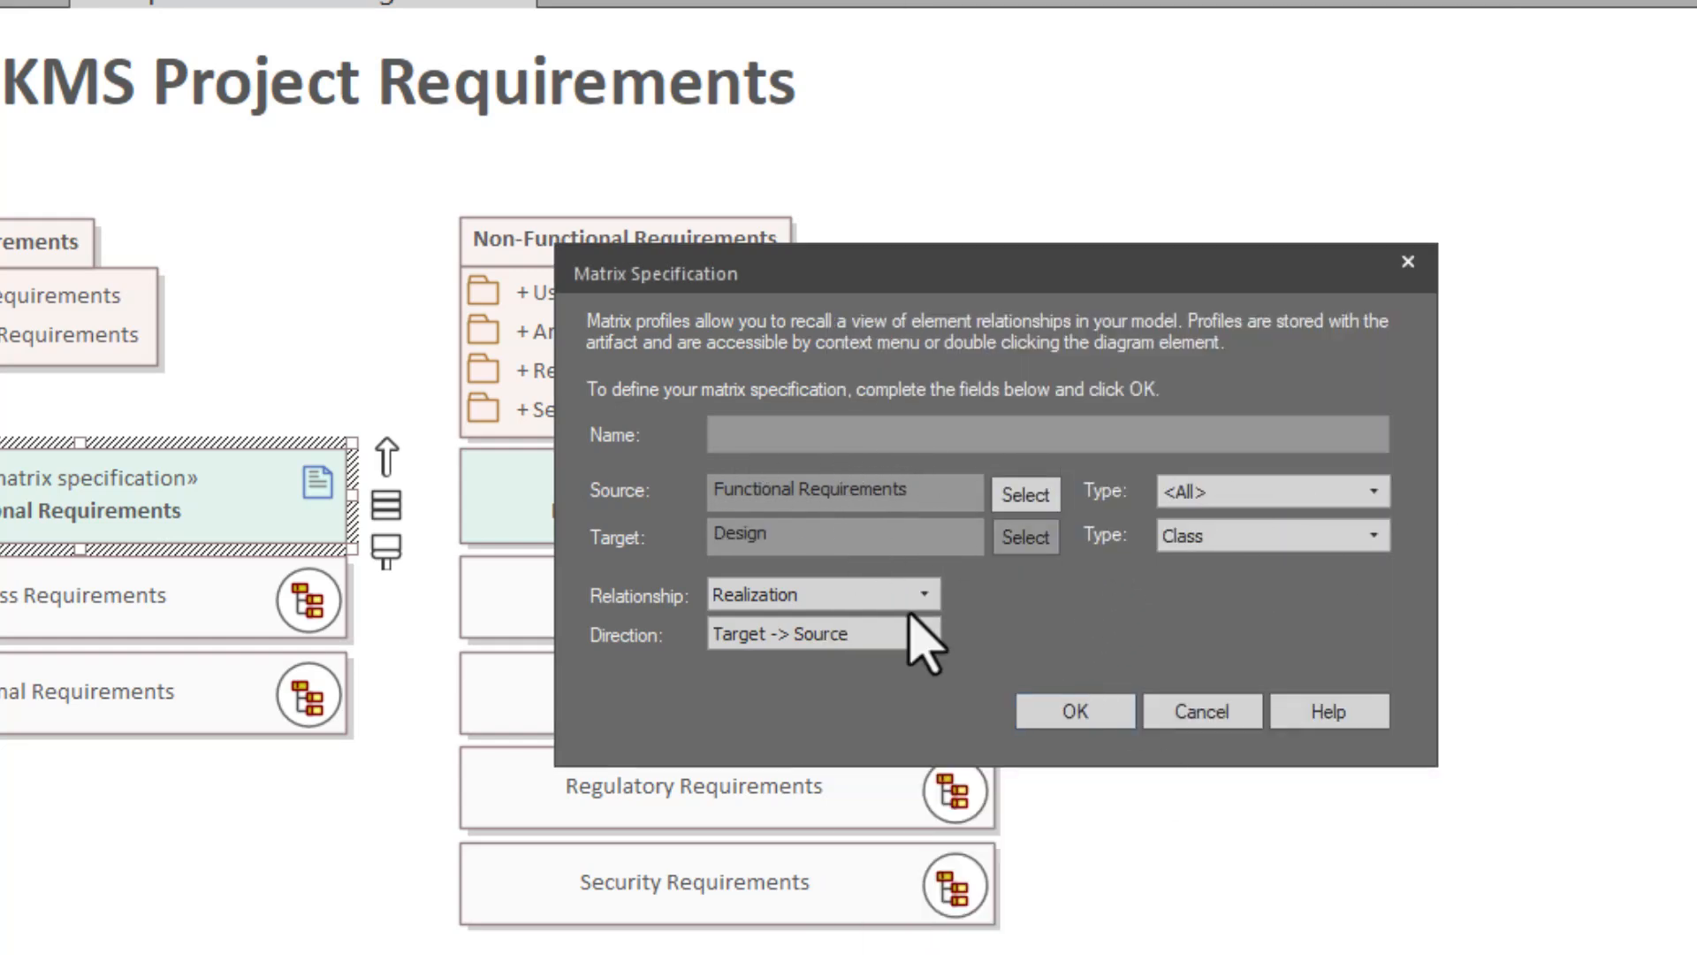
left_click(1079, 714)
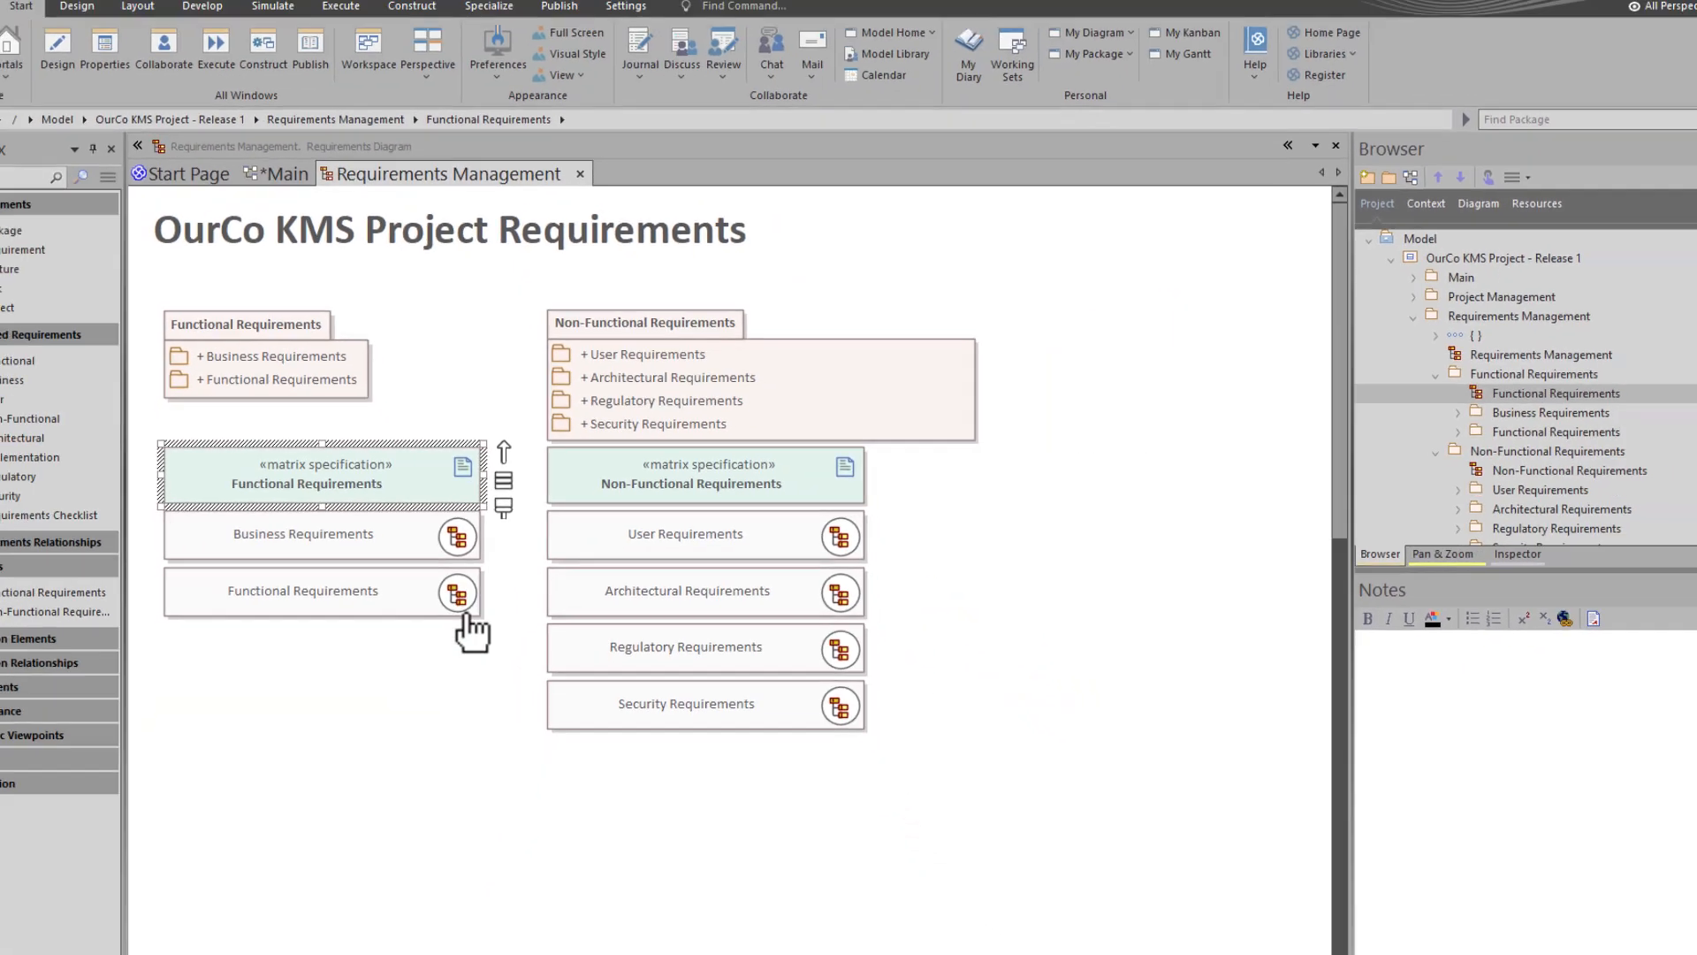
Step: Open the Functional Requirements matrix, inspect its target type and direction options, and close the matrix
left_click(294, 742)
double_click(438, 482)
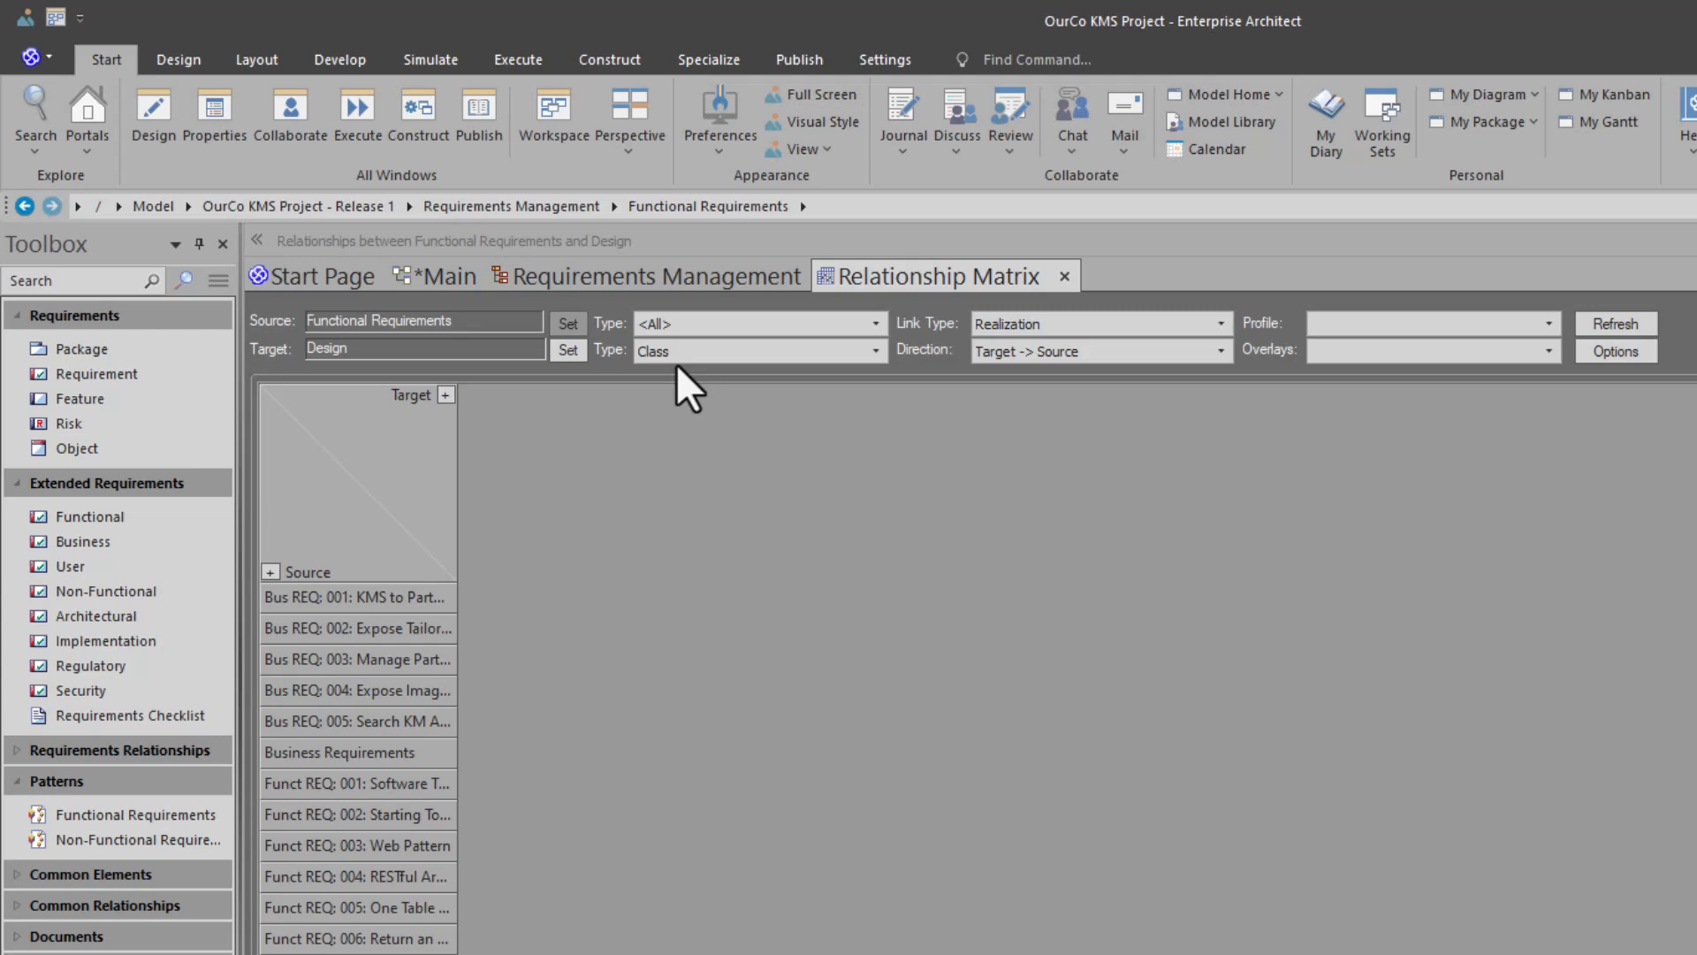
left_click(685, 351)
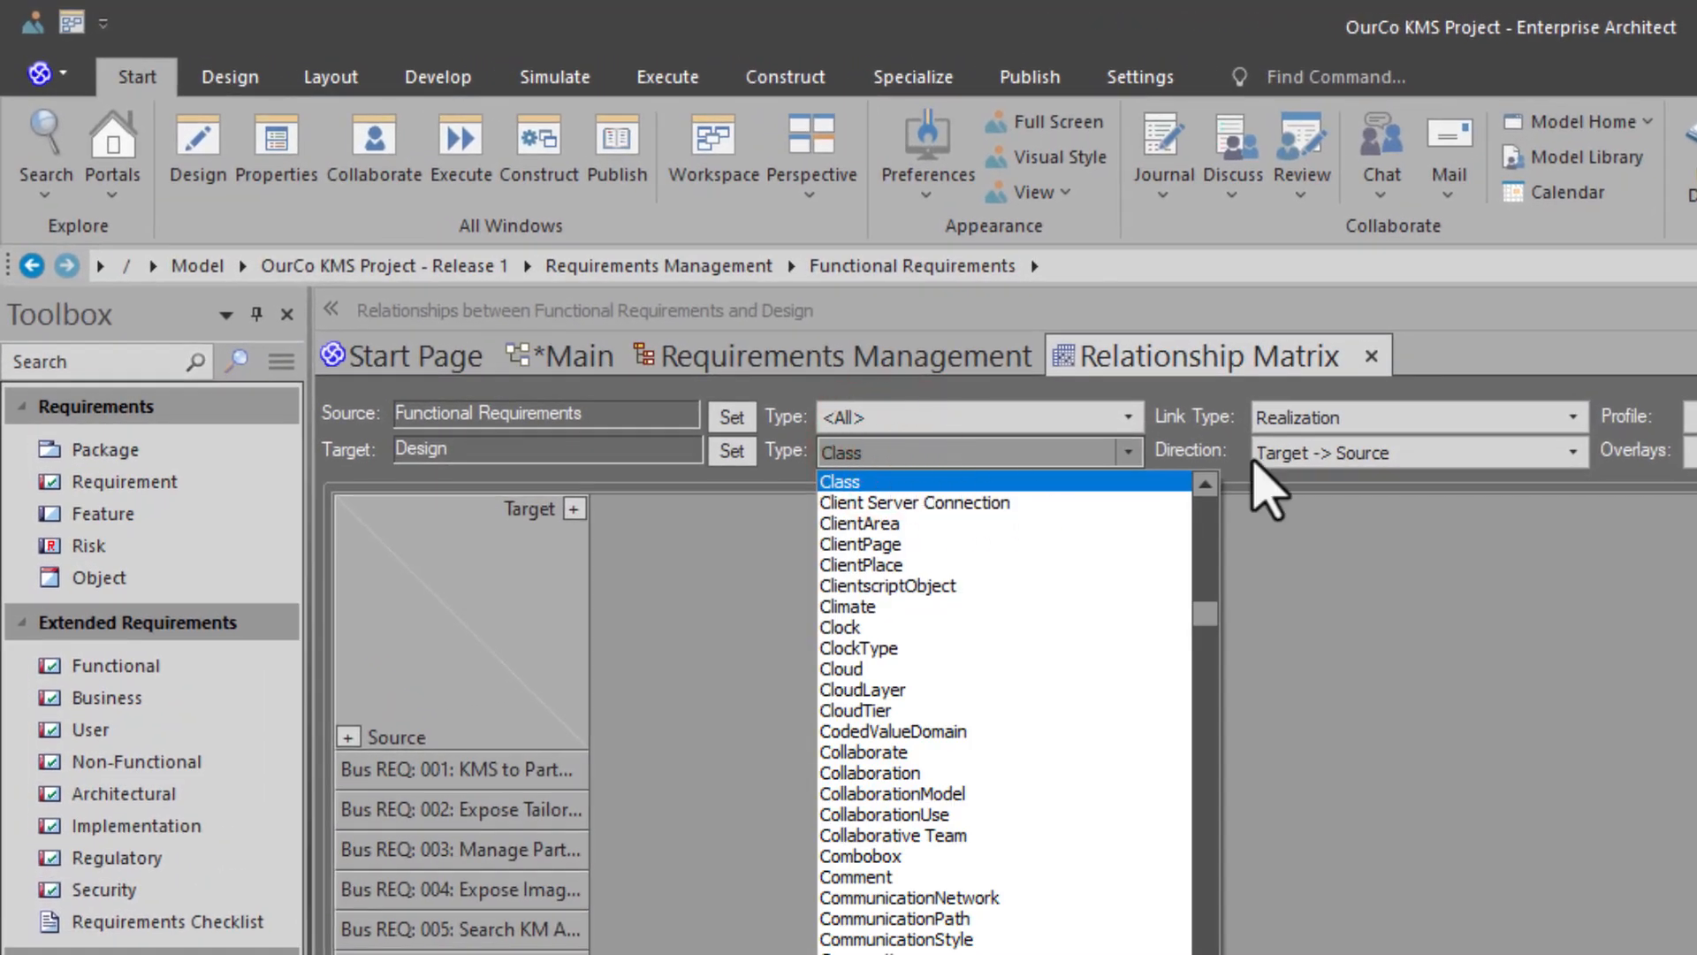
left_click(1574, 452)
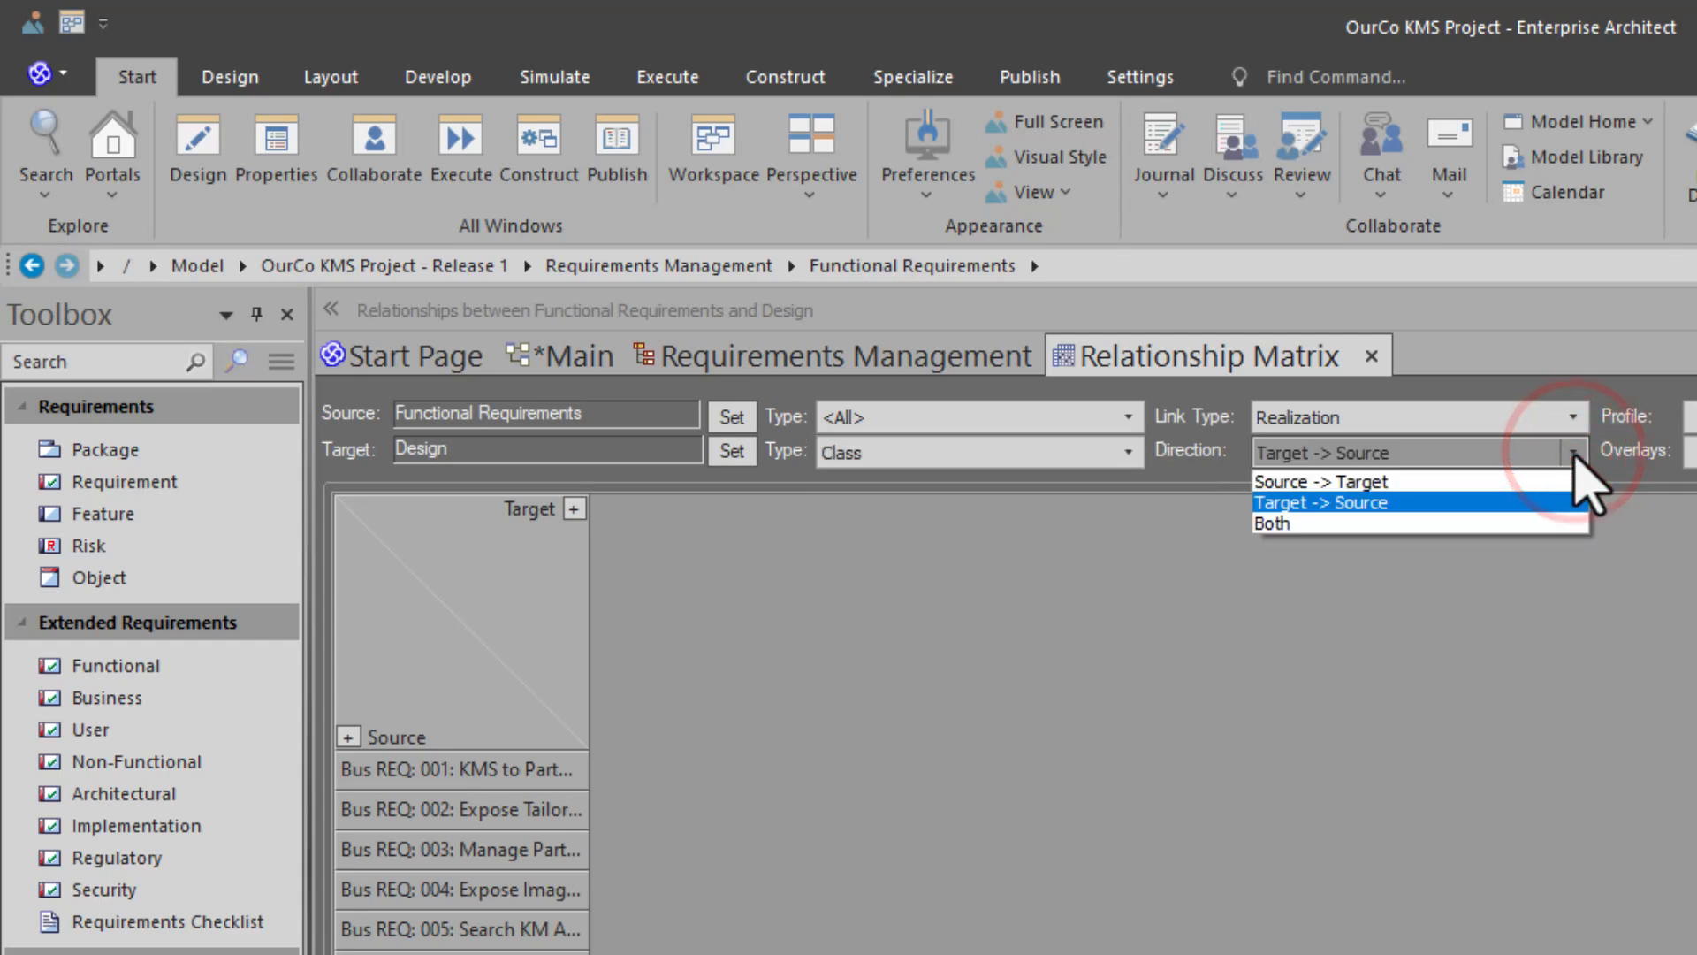
left_click(1574, 452)
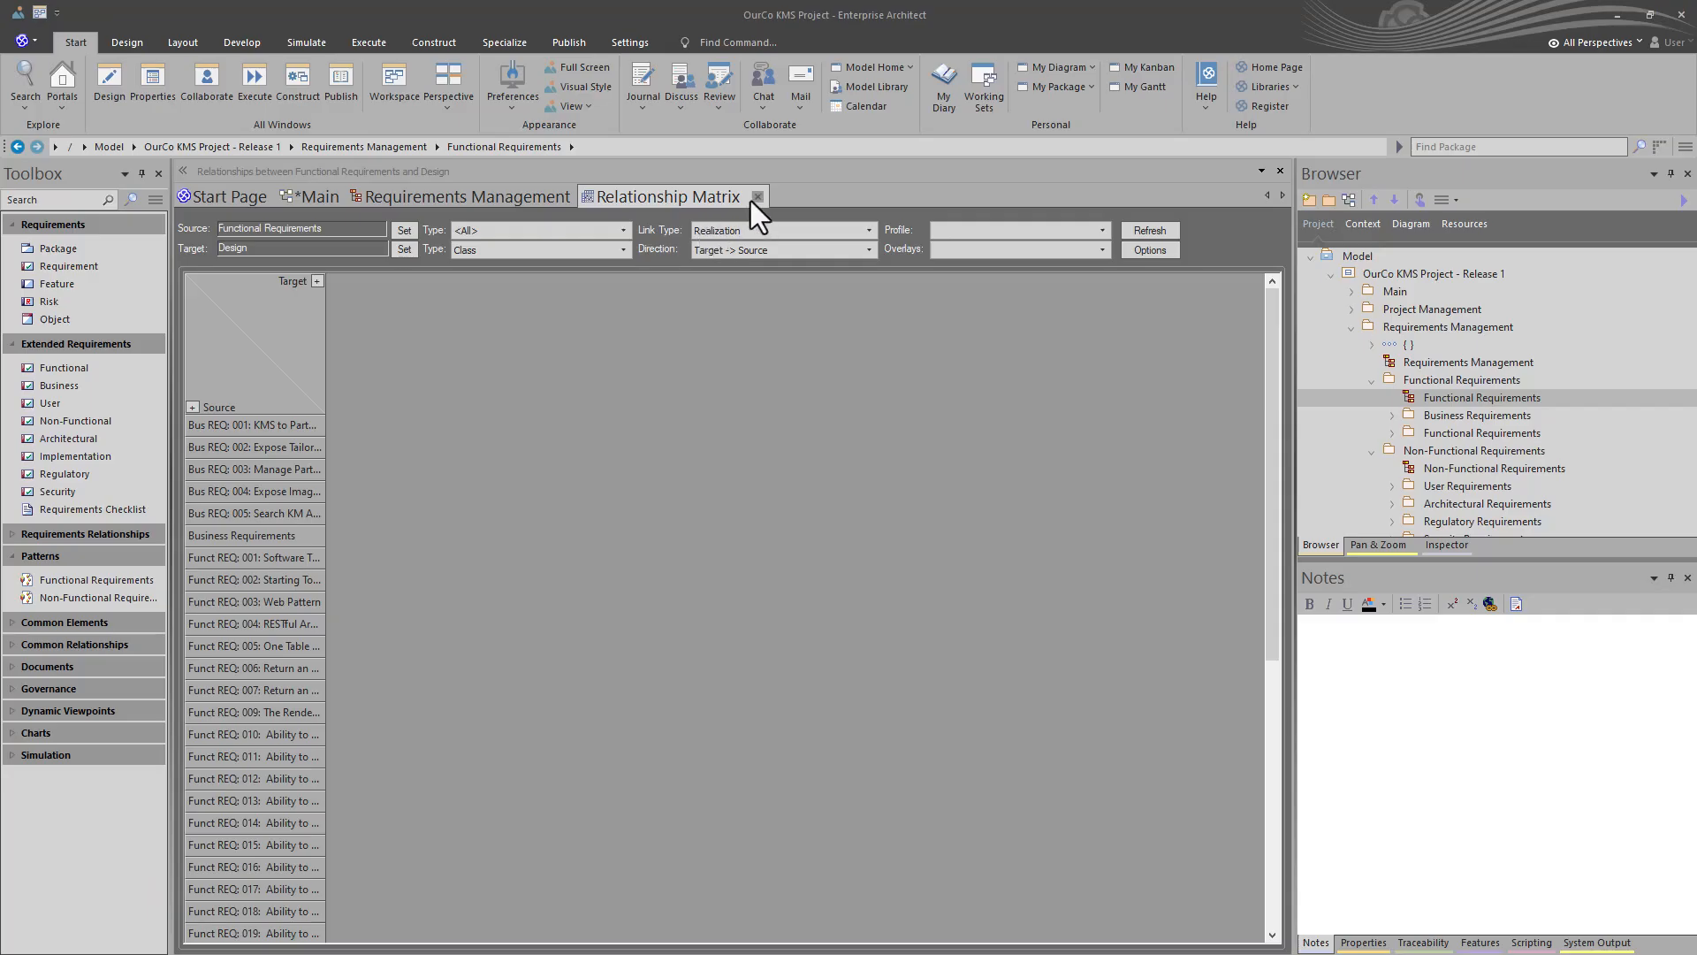
left_click(756, 197)
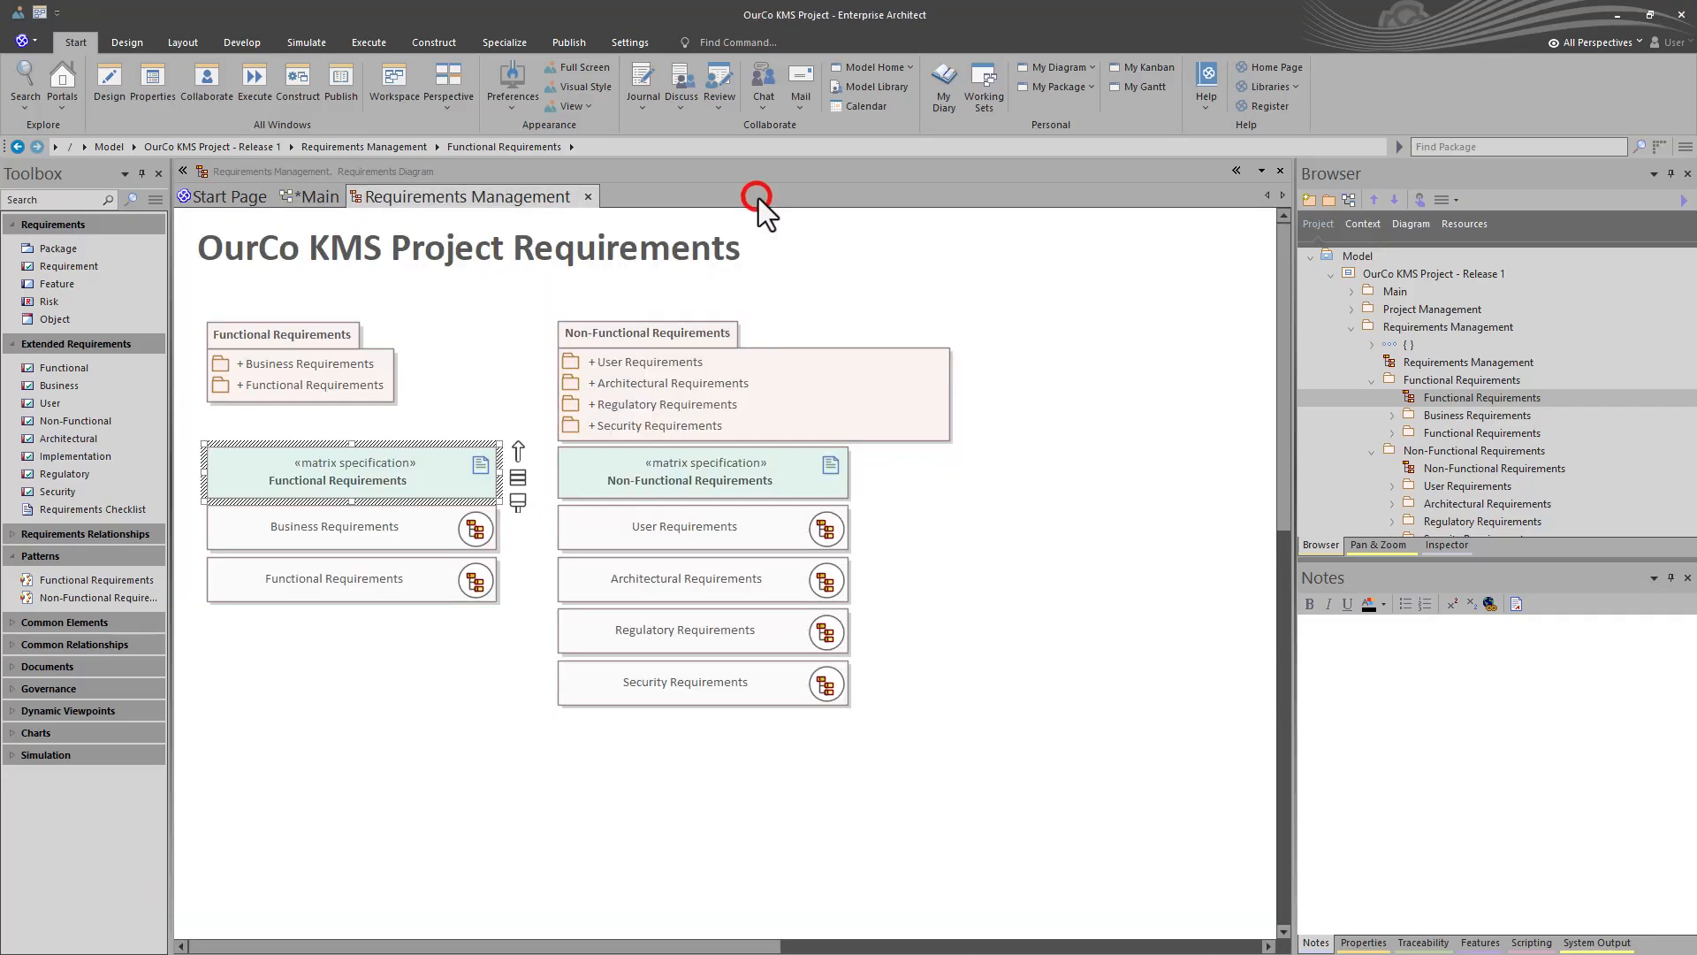
Step: Open the Non-Functional Requirements matrix, set its source to the Non-Functional Requirements package, and close the matrix
left_click(509, 720)
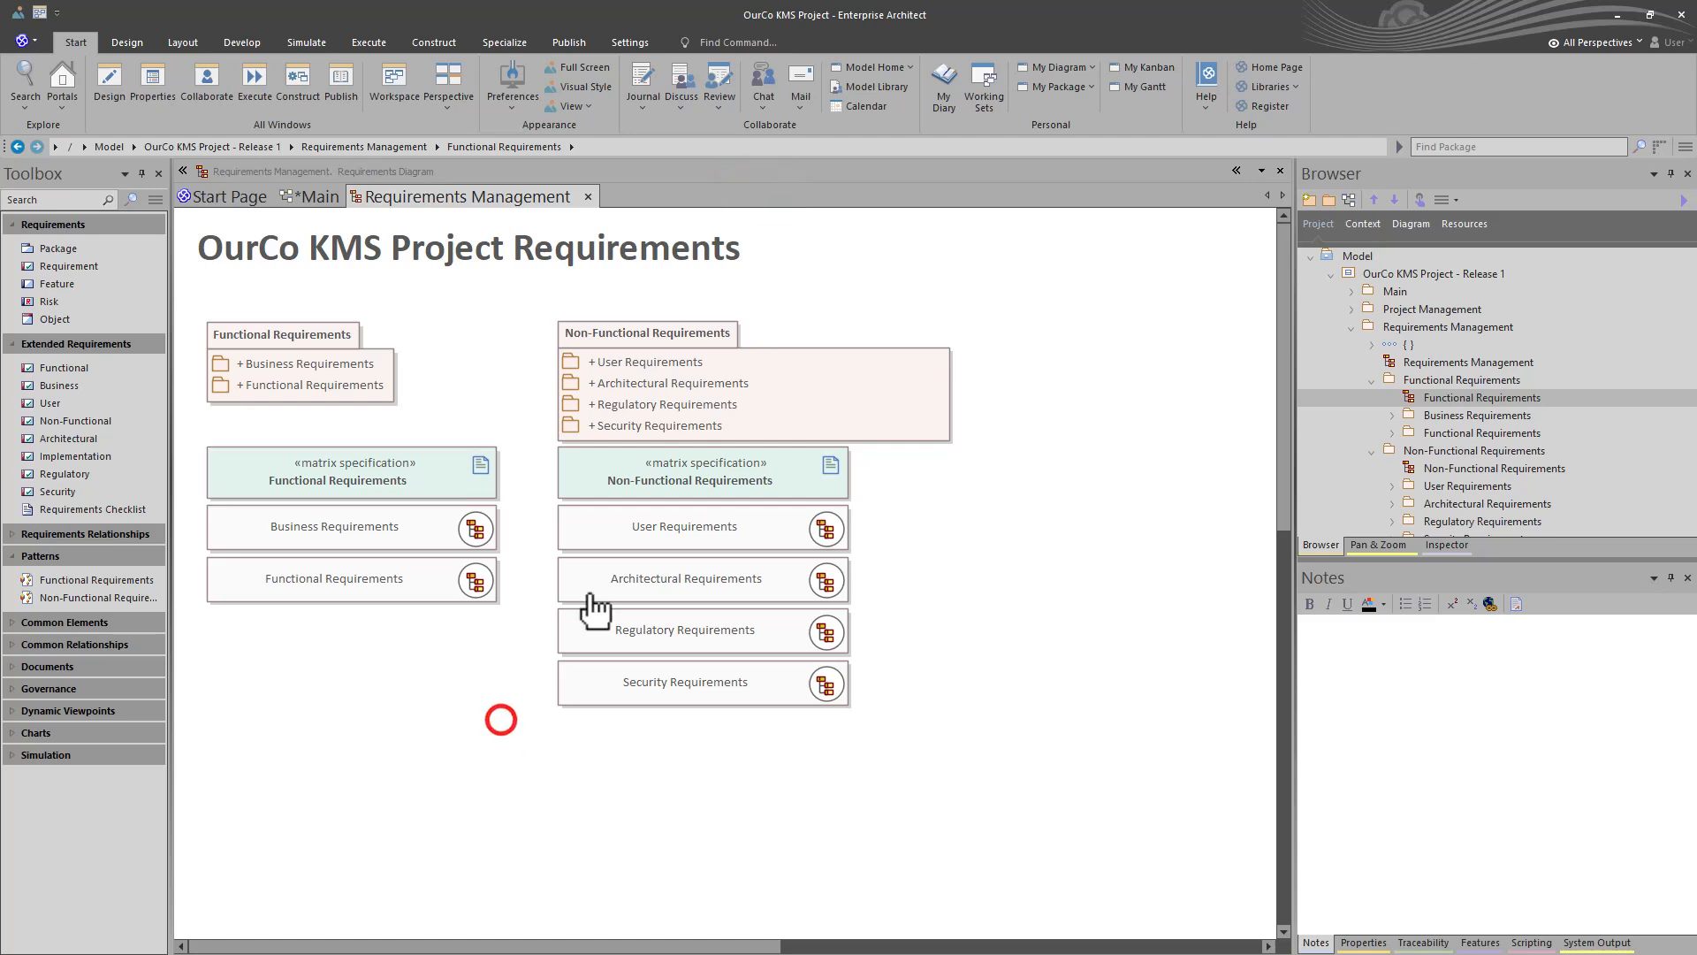
left_click(633, 482)
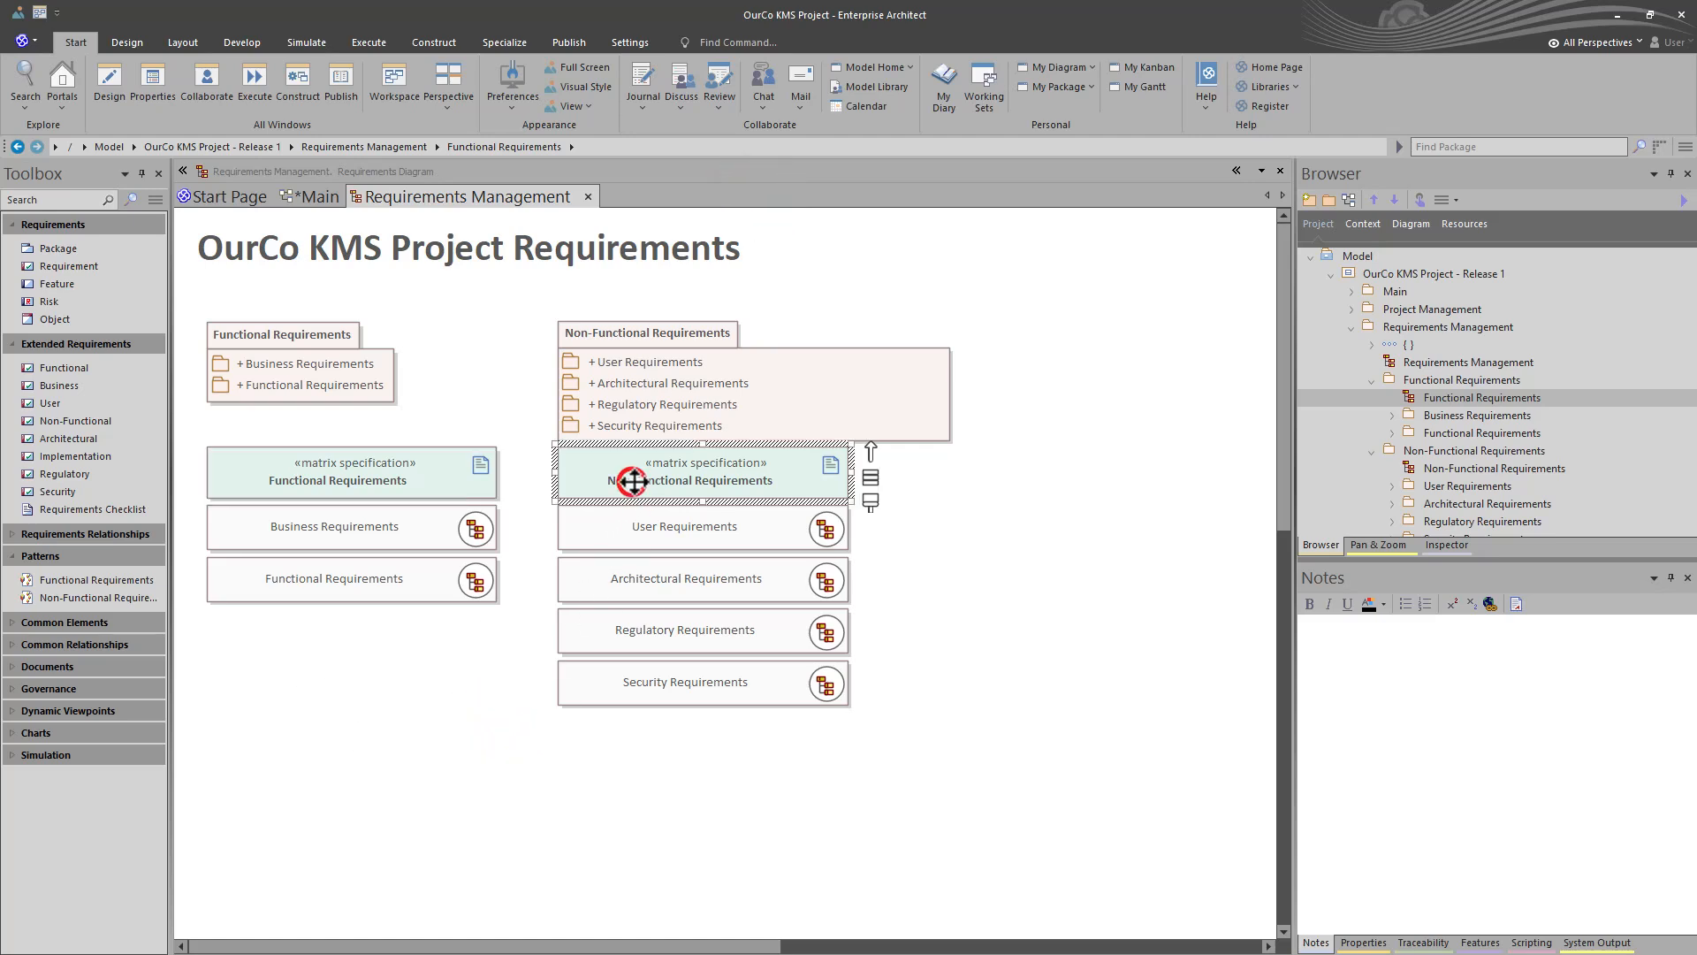
double_click(735, 475)
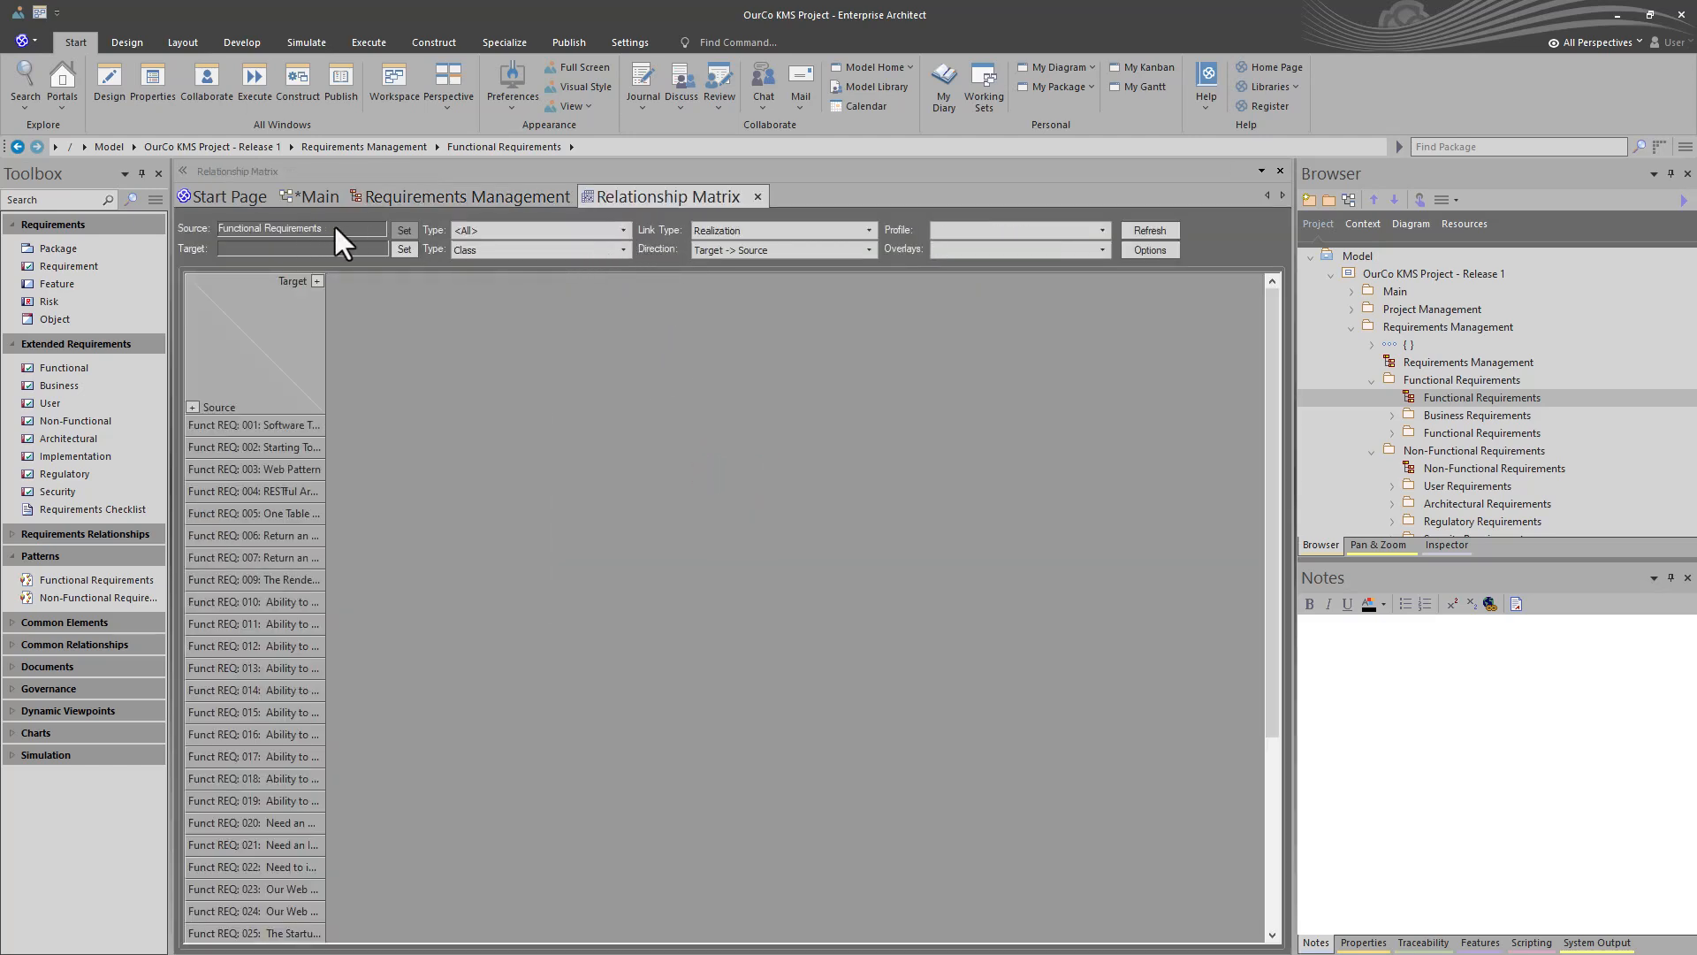
left_click(400, 228)
left_click(425, 251)
left_click(881, 363)
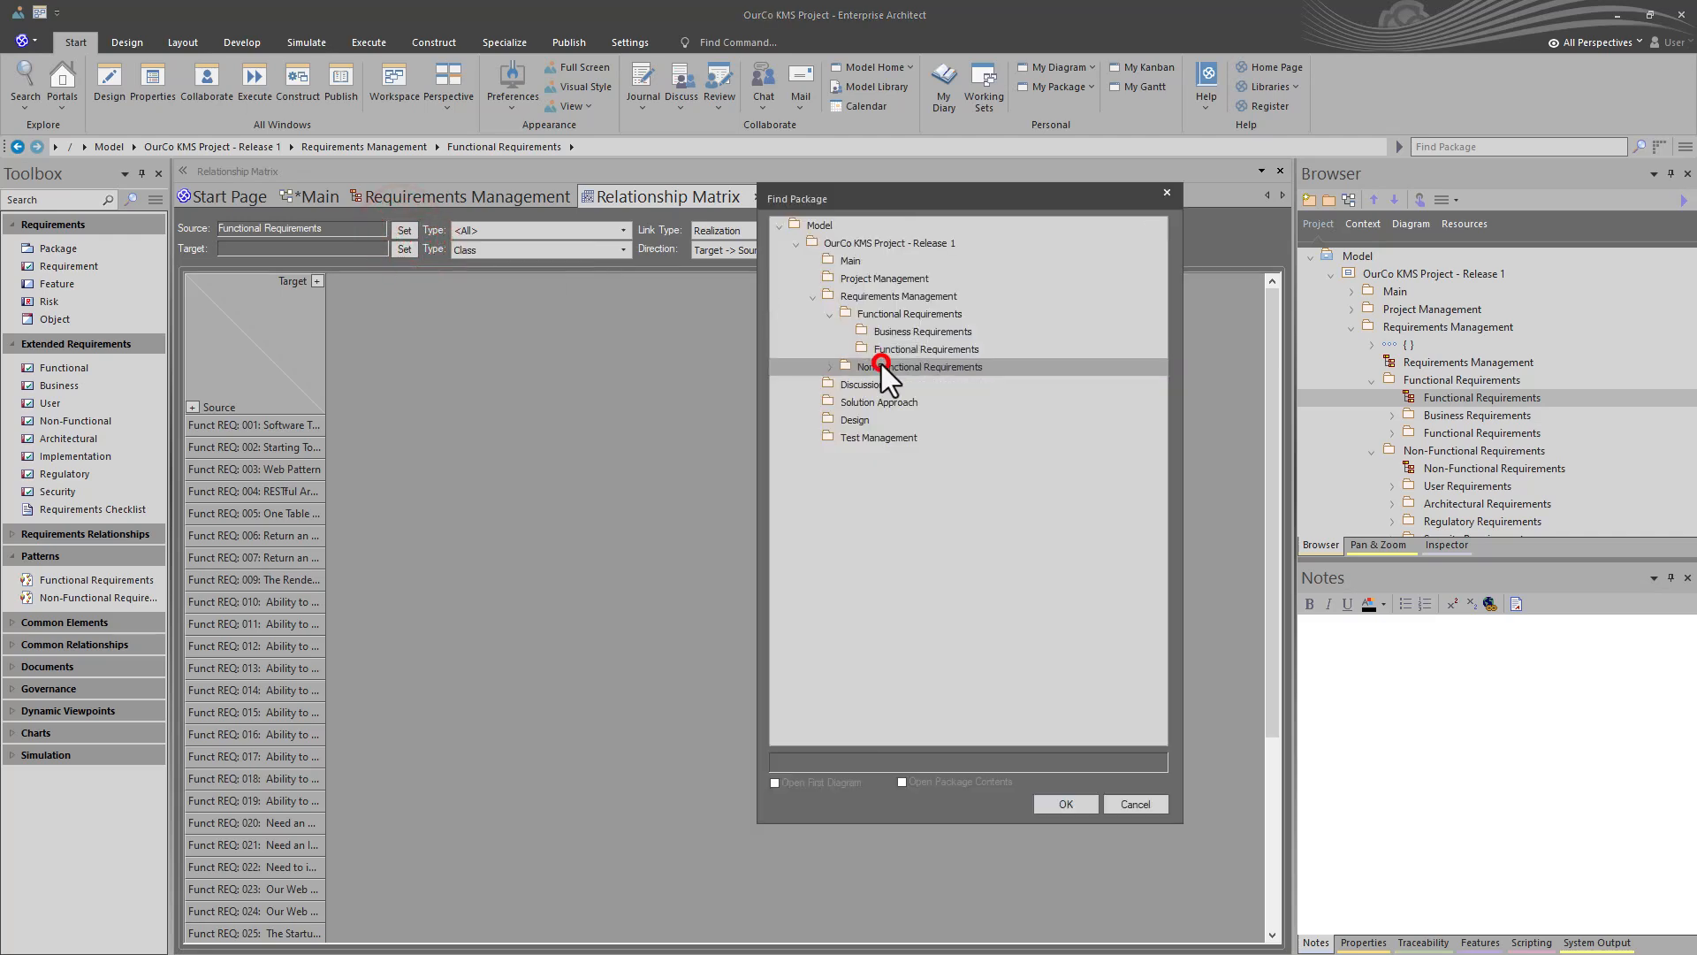
left_click(1052, 803)
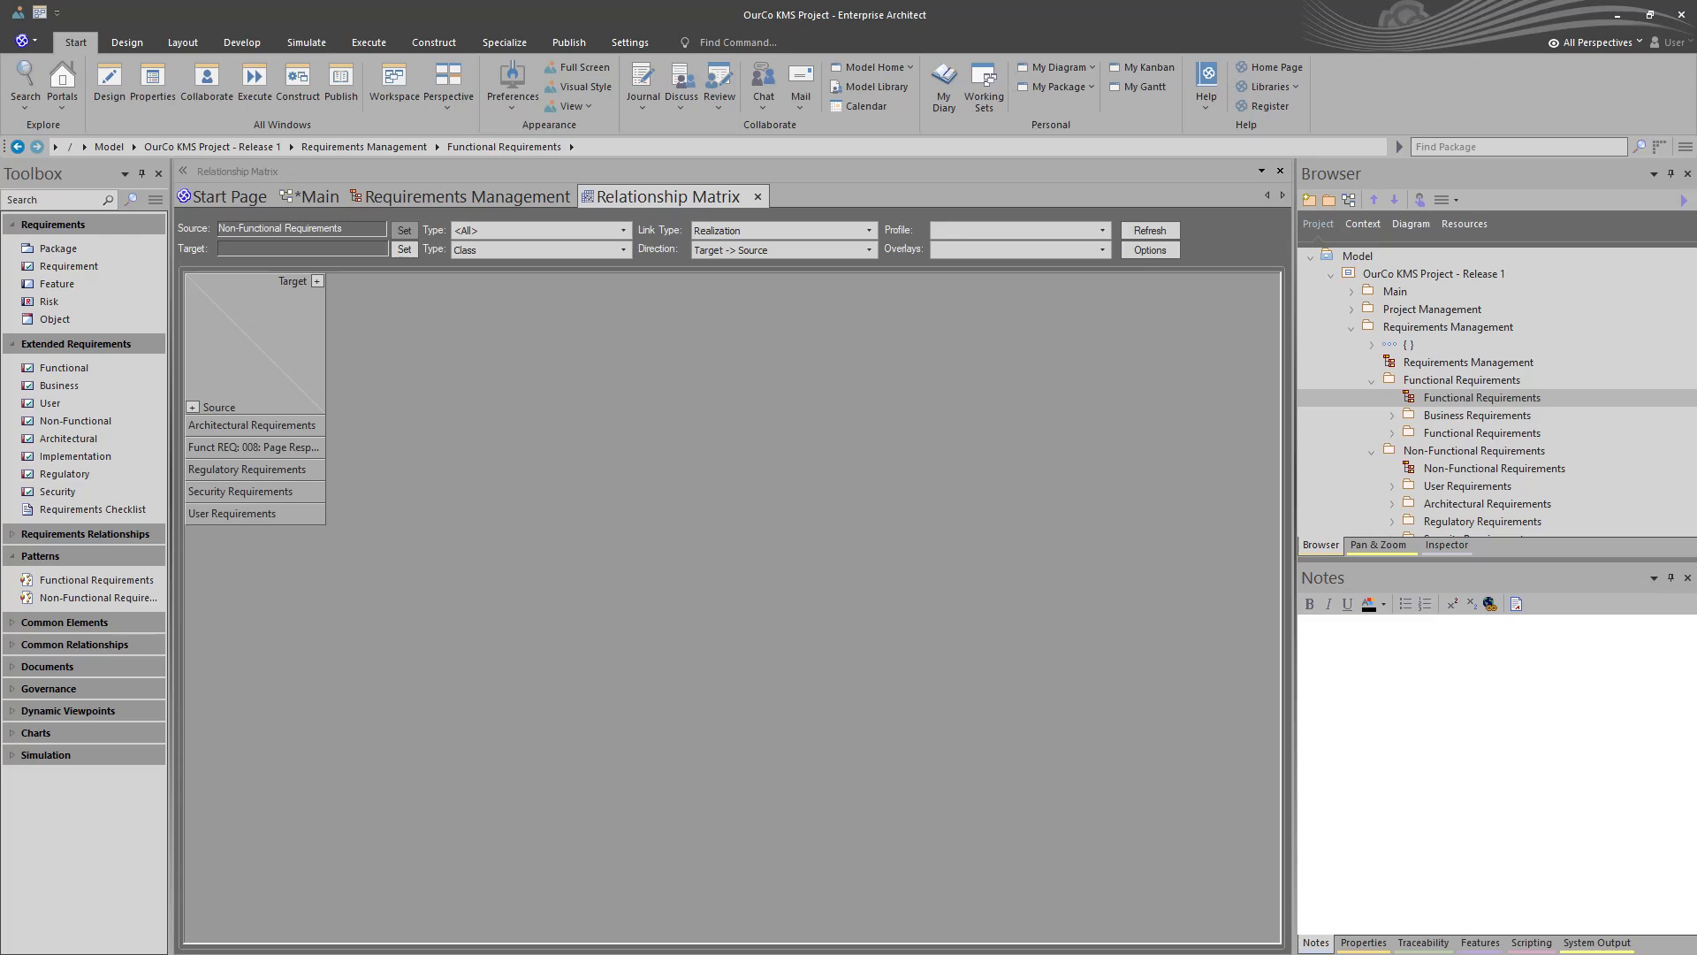
left_click(757, 196)
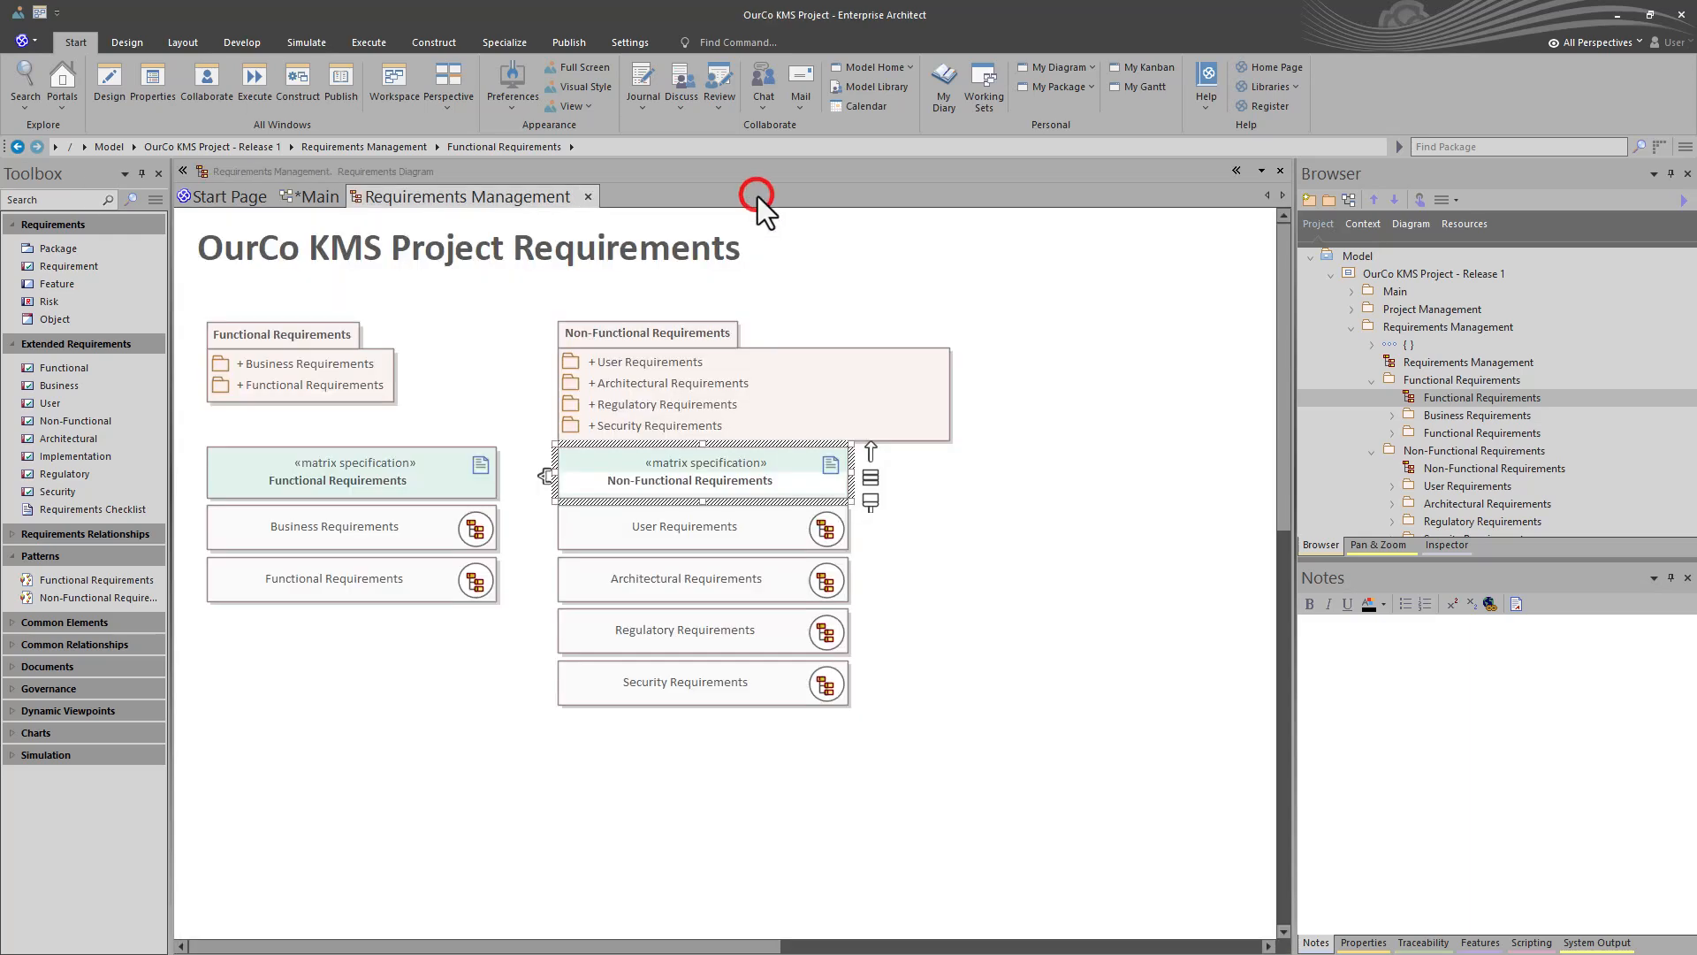
Step: Preview the diagram linked to the Functional Requirements navigation cell and close the preview
left_click(432, 687)
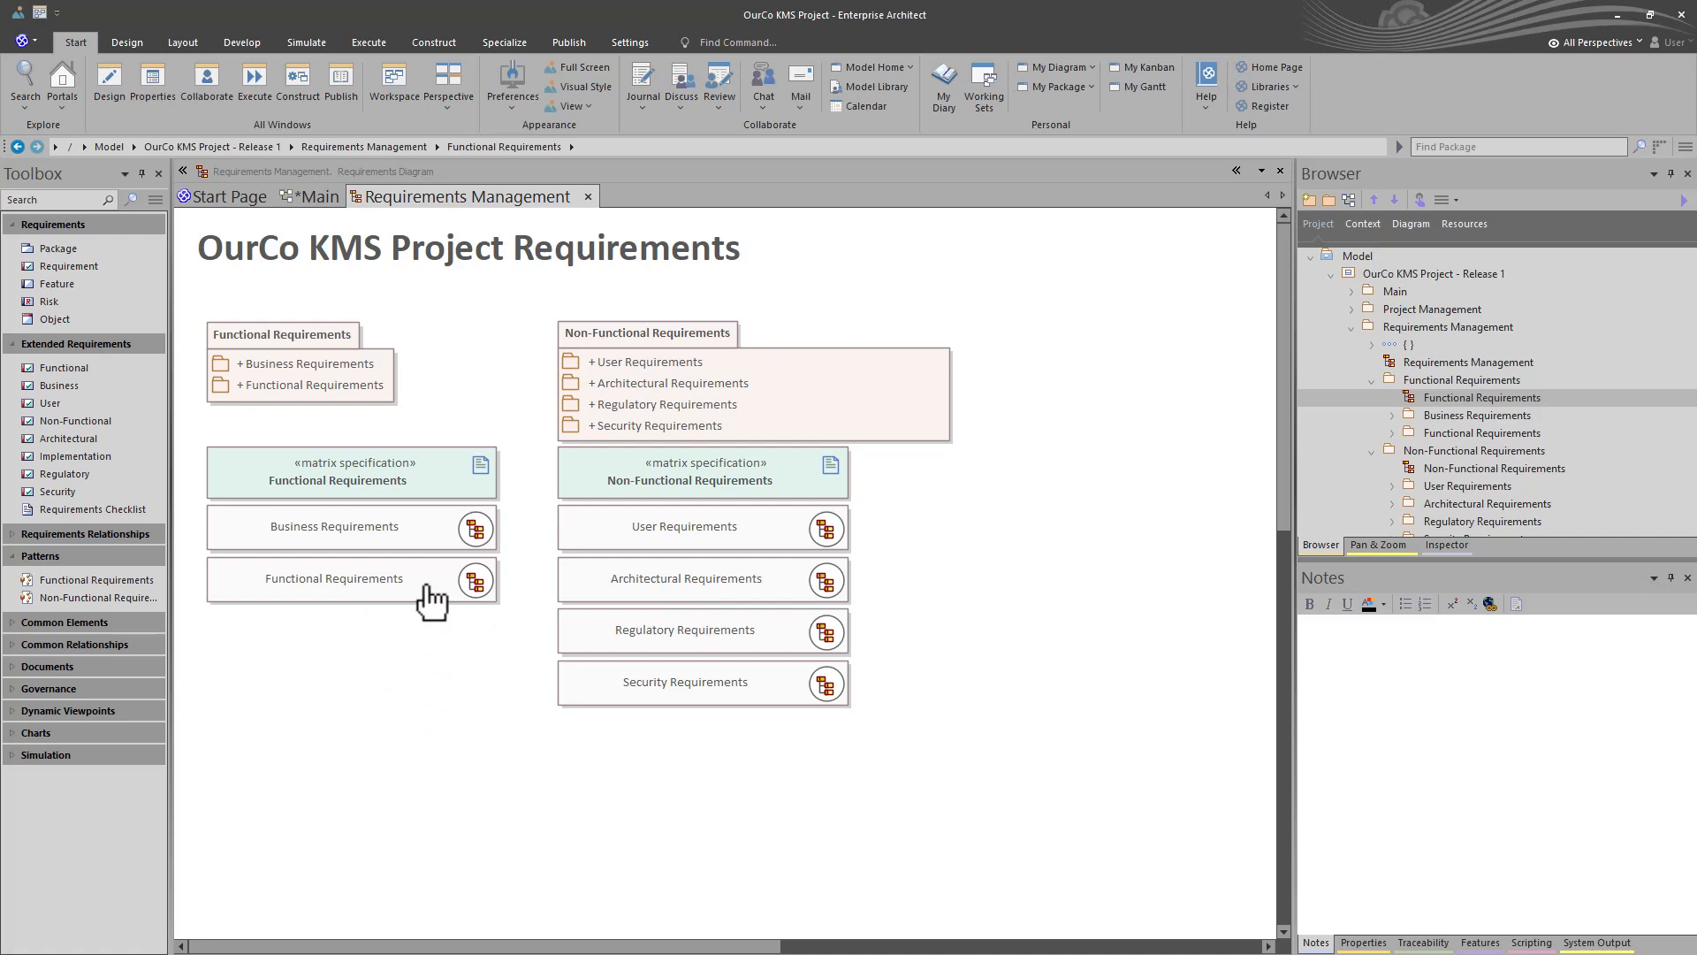
left_click(471, 576)
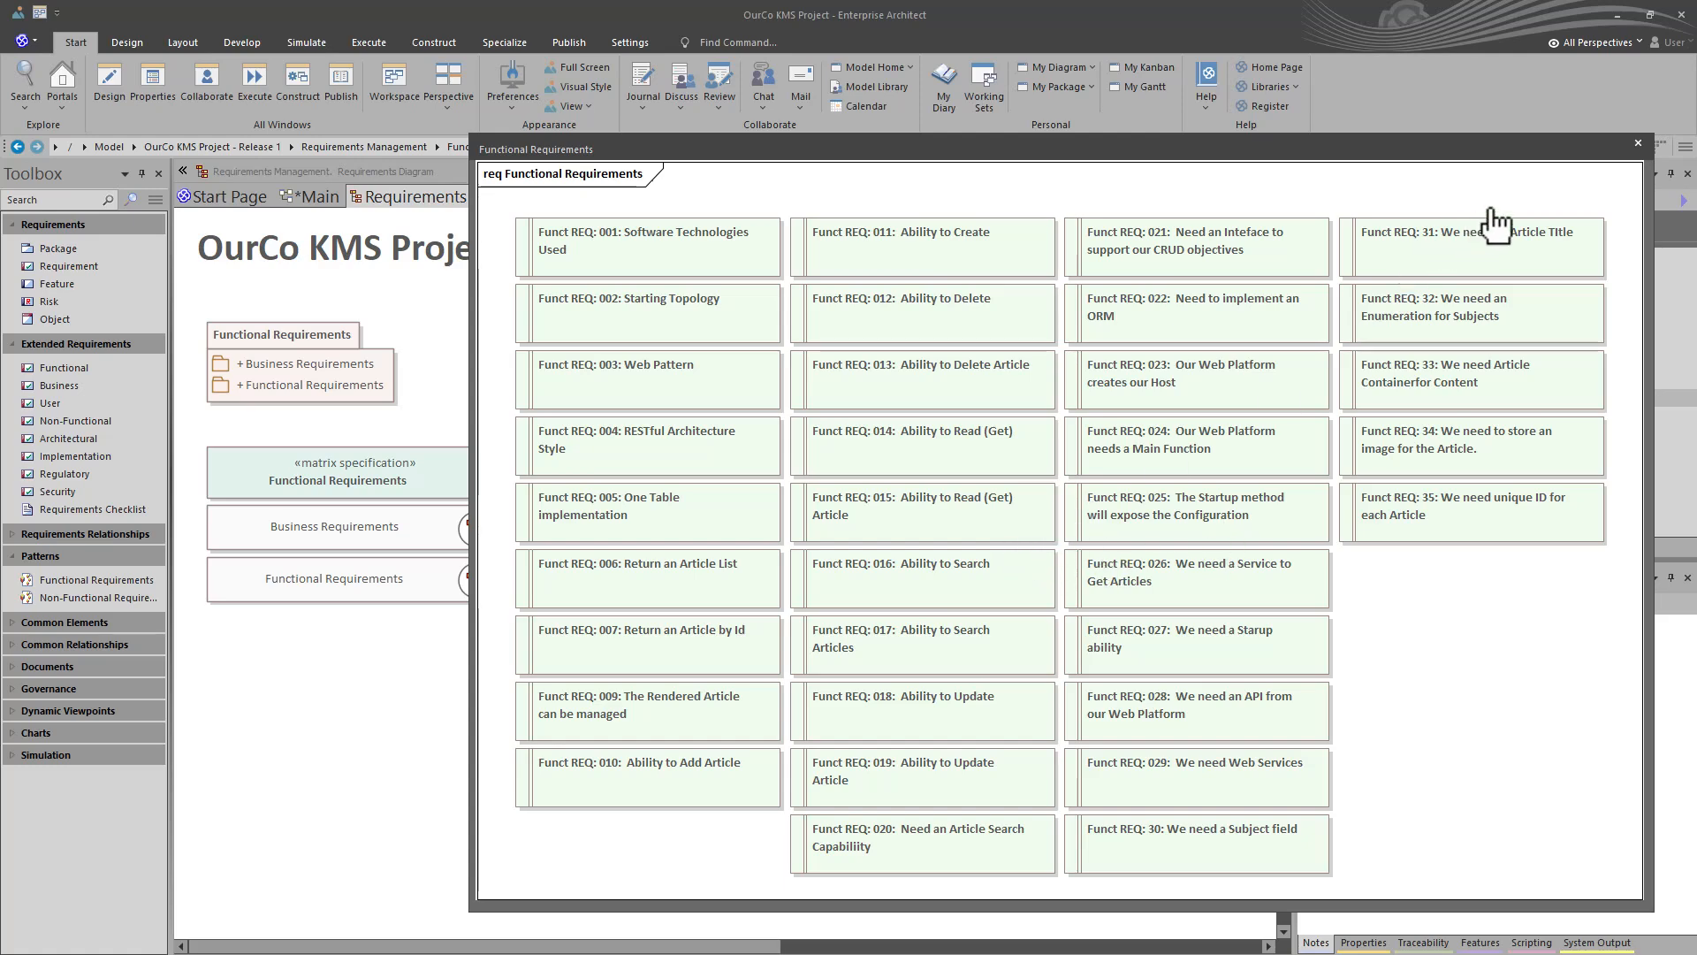
left_click(1637, 143)
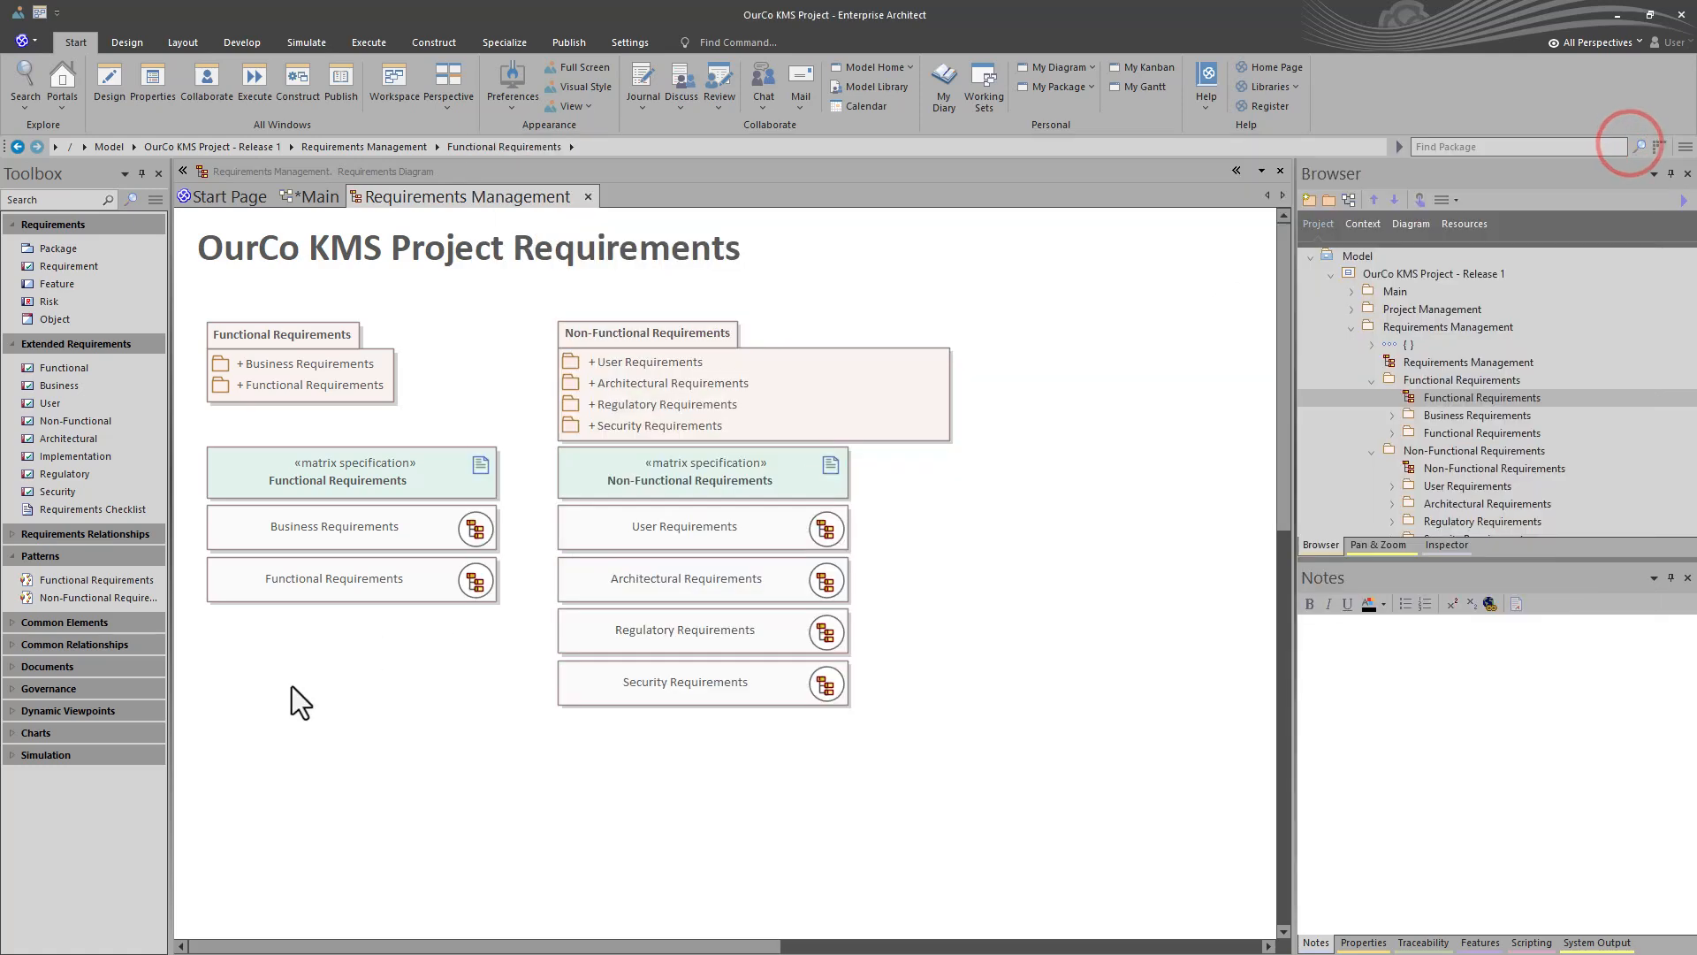
Step: Open the Functional Requirements cell's linked diagram and locate that diagram and its requirements in the project's package tree
left_click(366, 583)
double_click(366, 583)
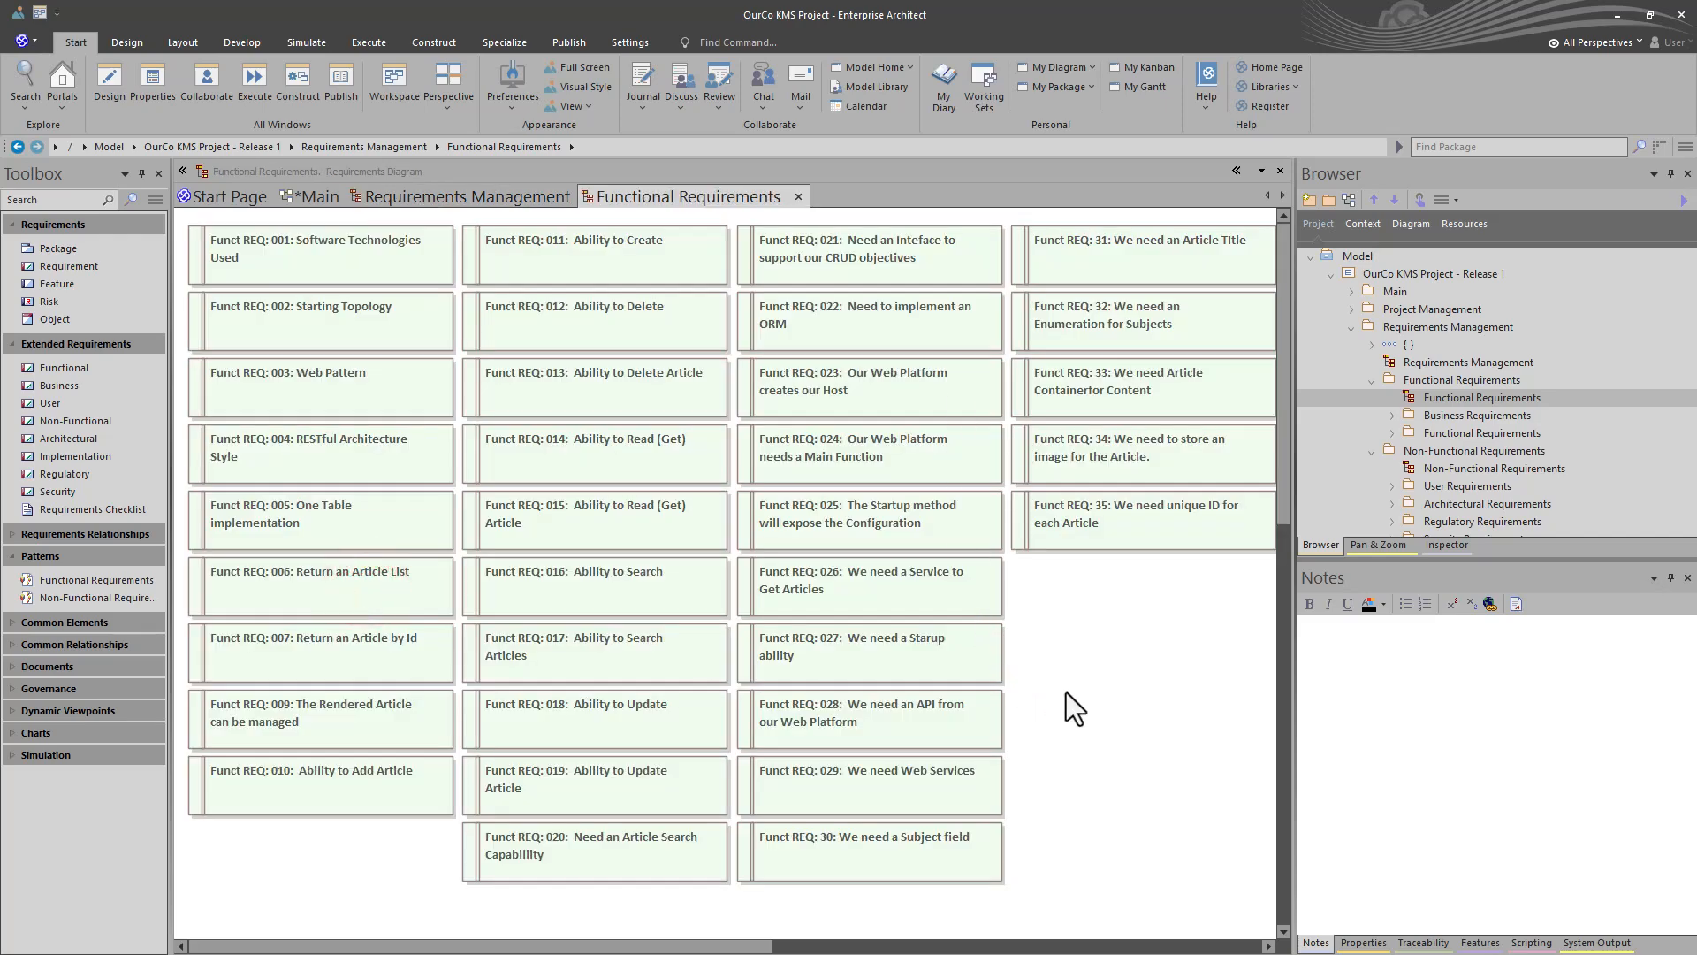
right_click(1068, 659)
left_click(1123, 595)
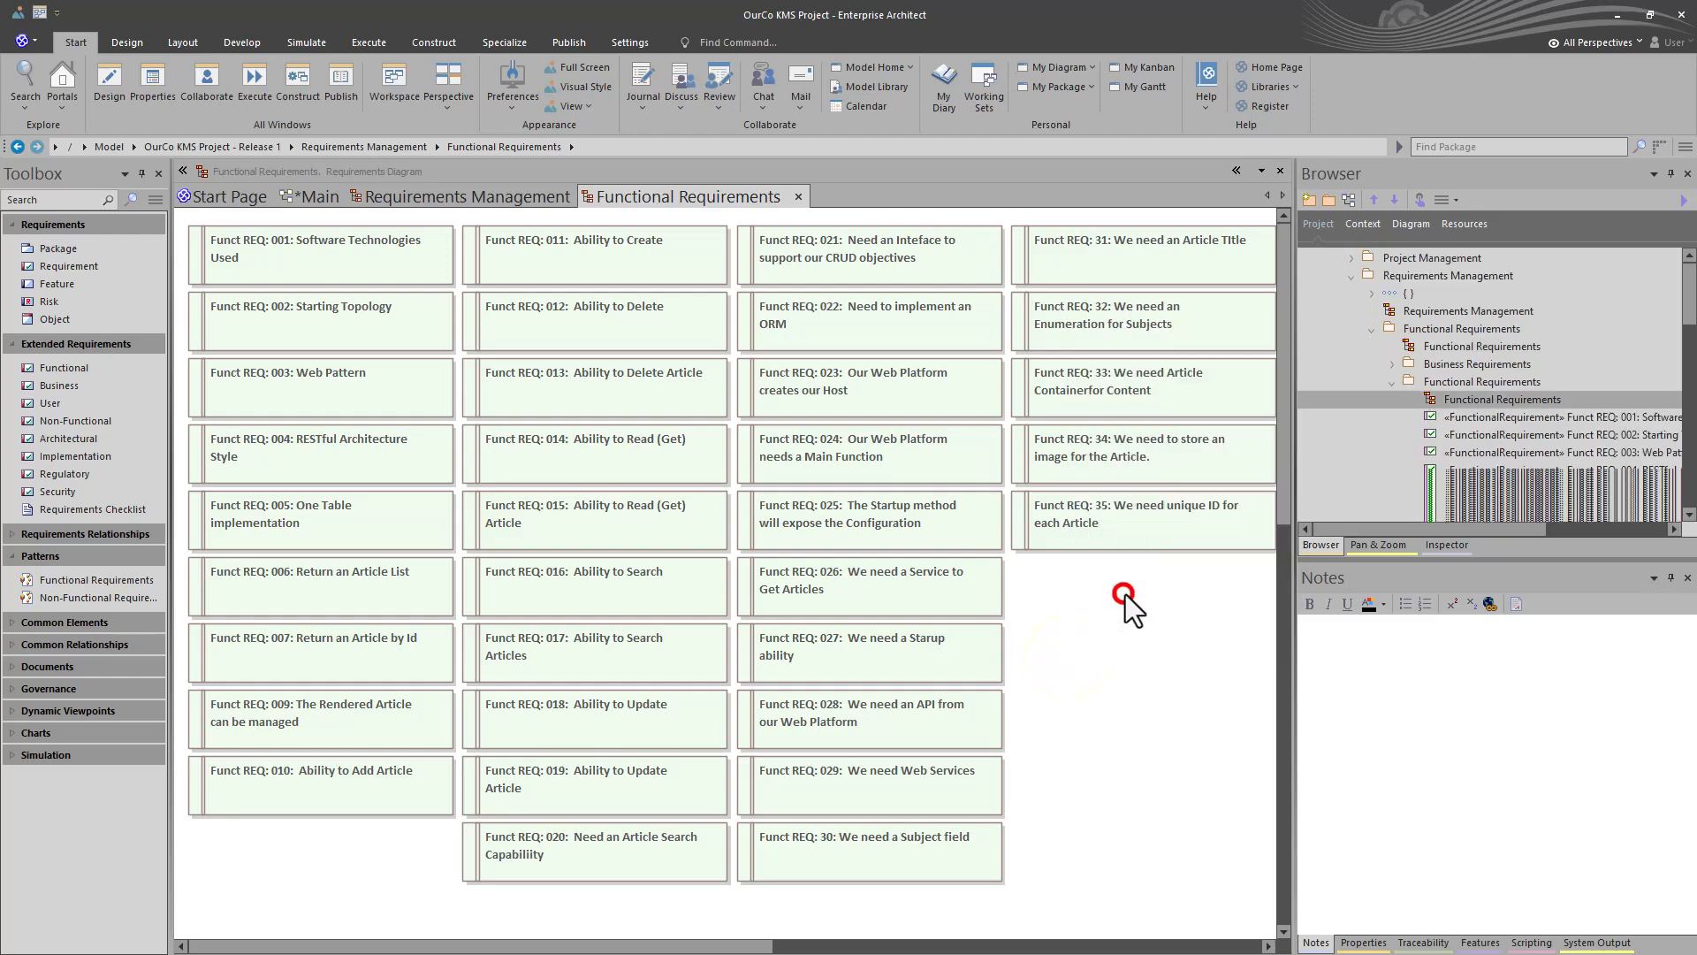
scroll(1482, 284, "up", 1)
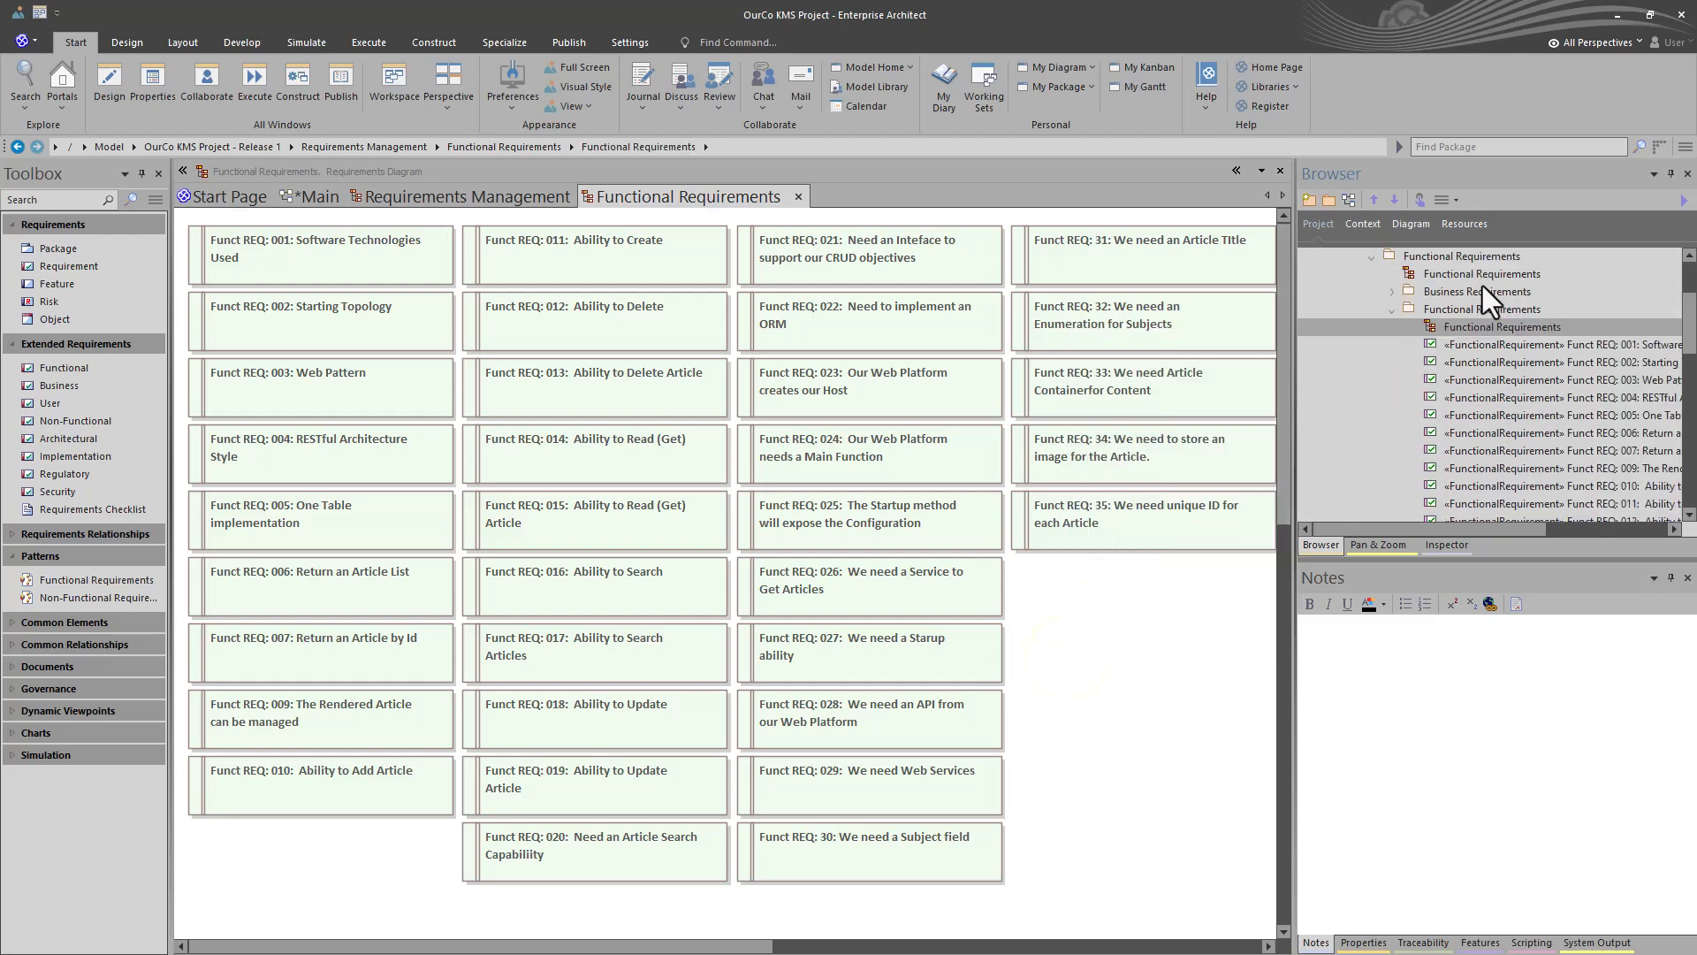
Step: Open the nested Functional Requirements package in the Specification Manager and look through its full list of requirements
left_click(1459, 309)
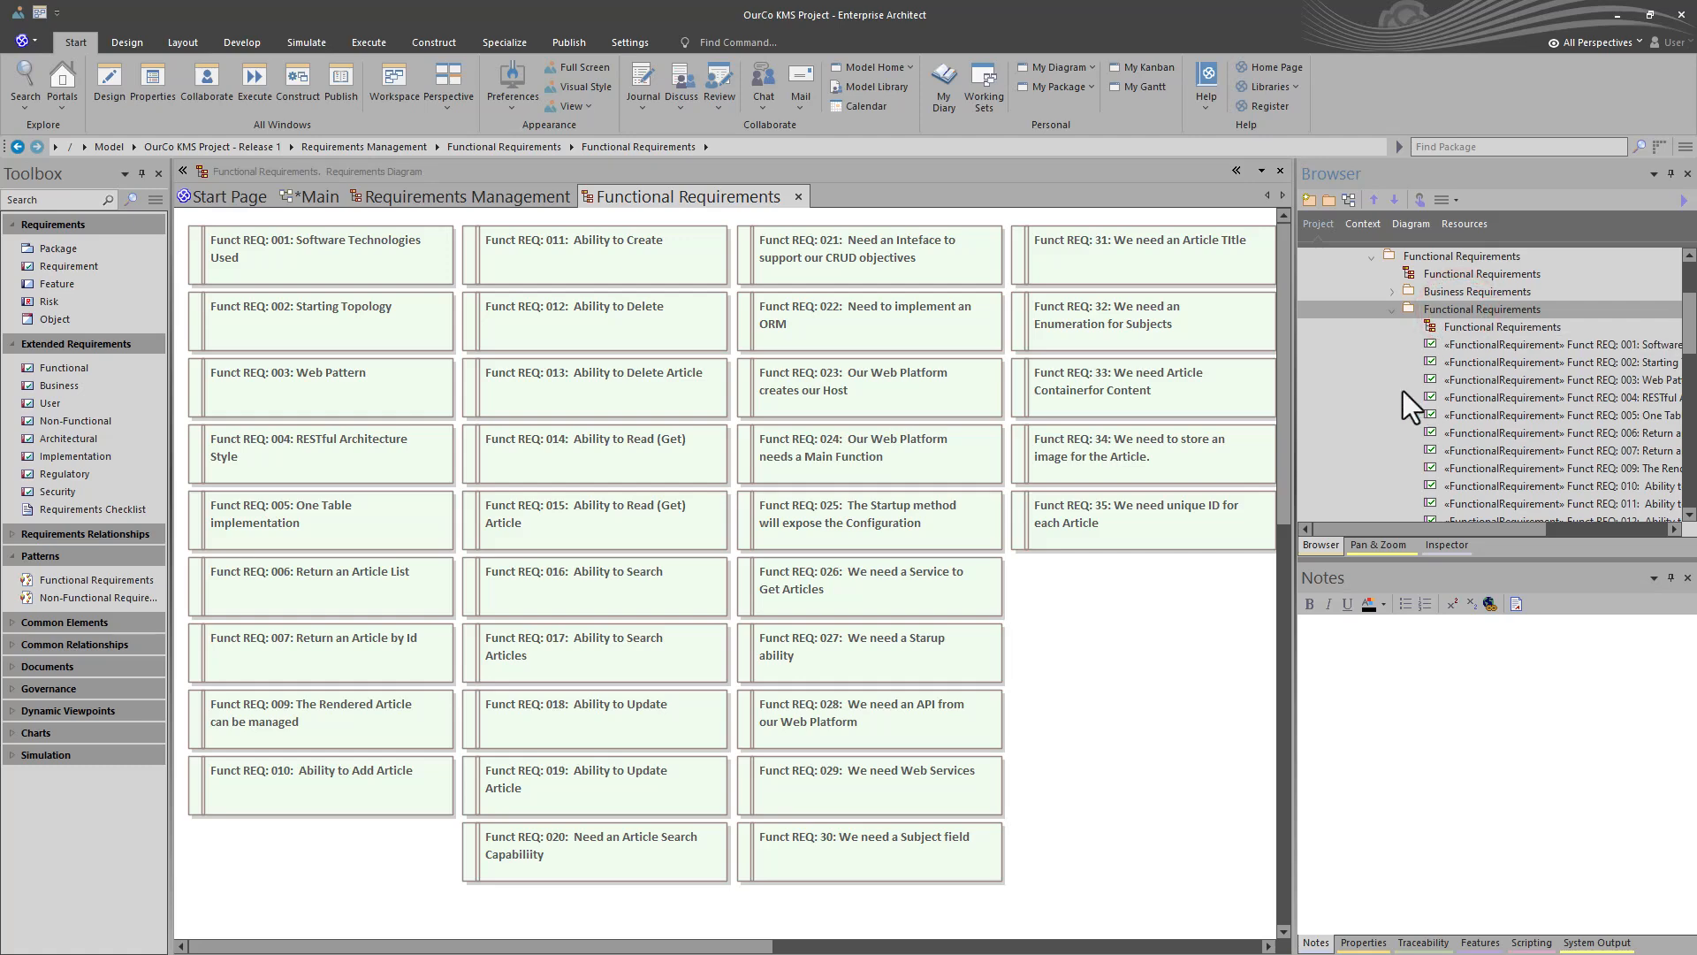
right_click(1435, 310)
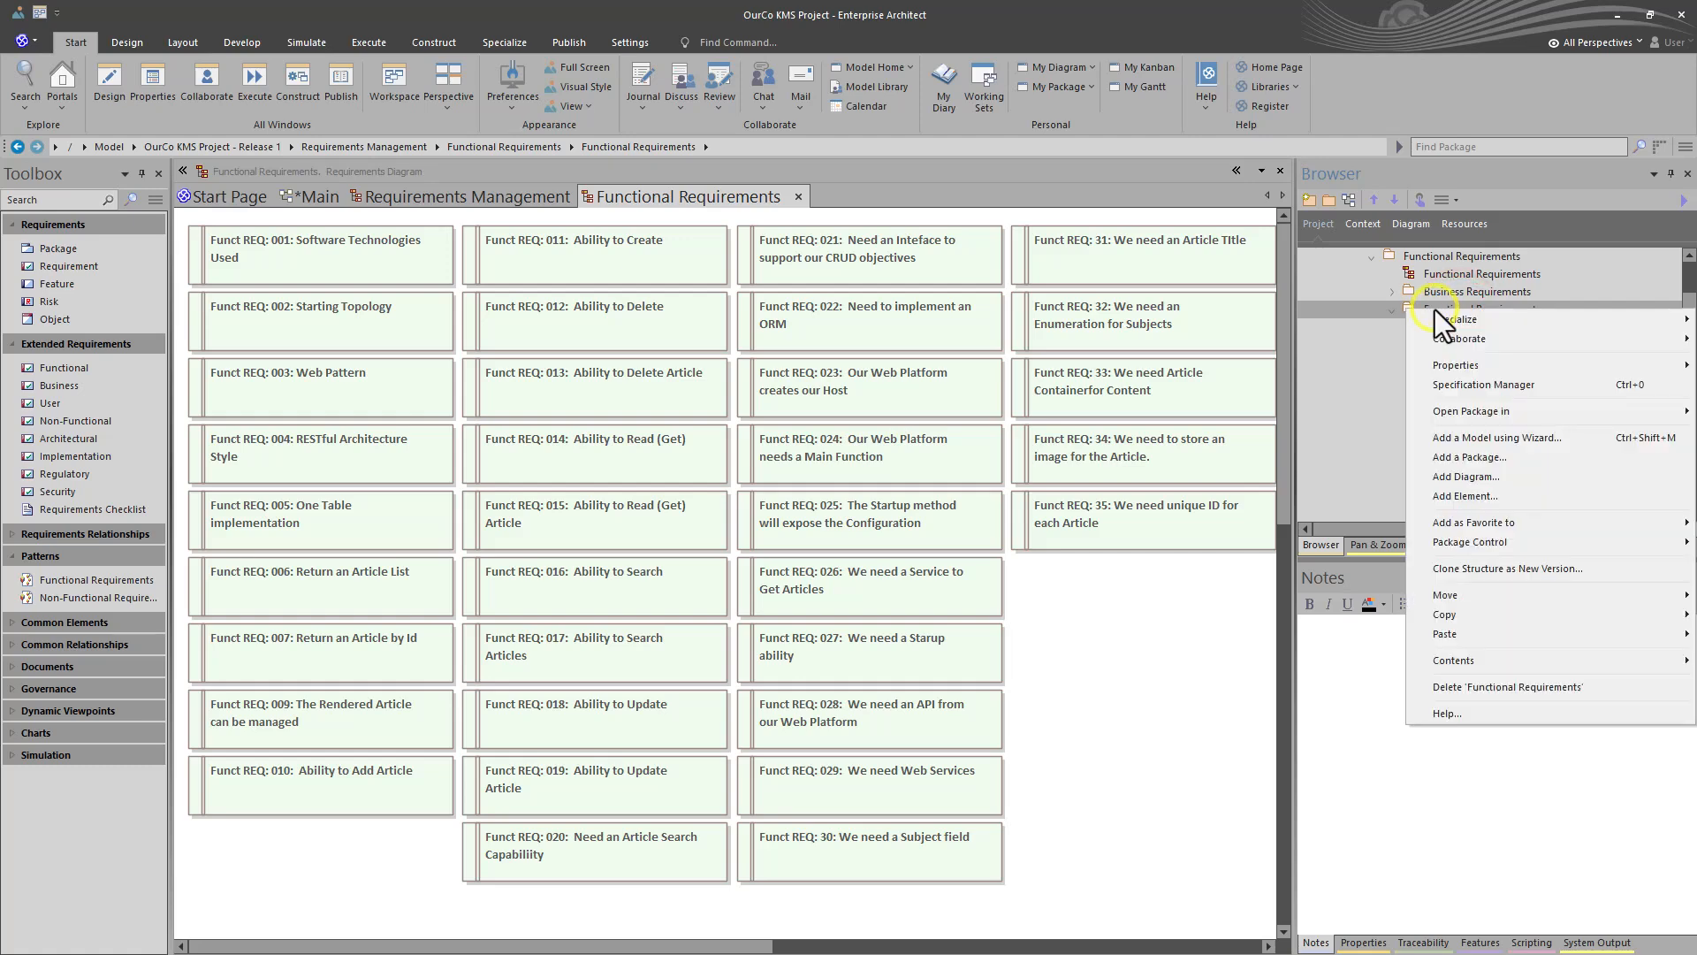
left_click(1461, 386)
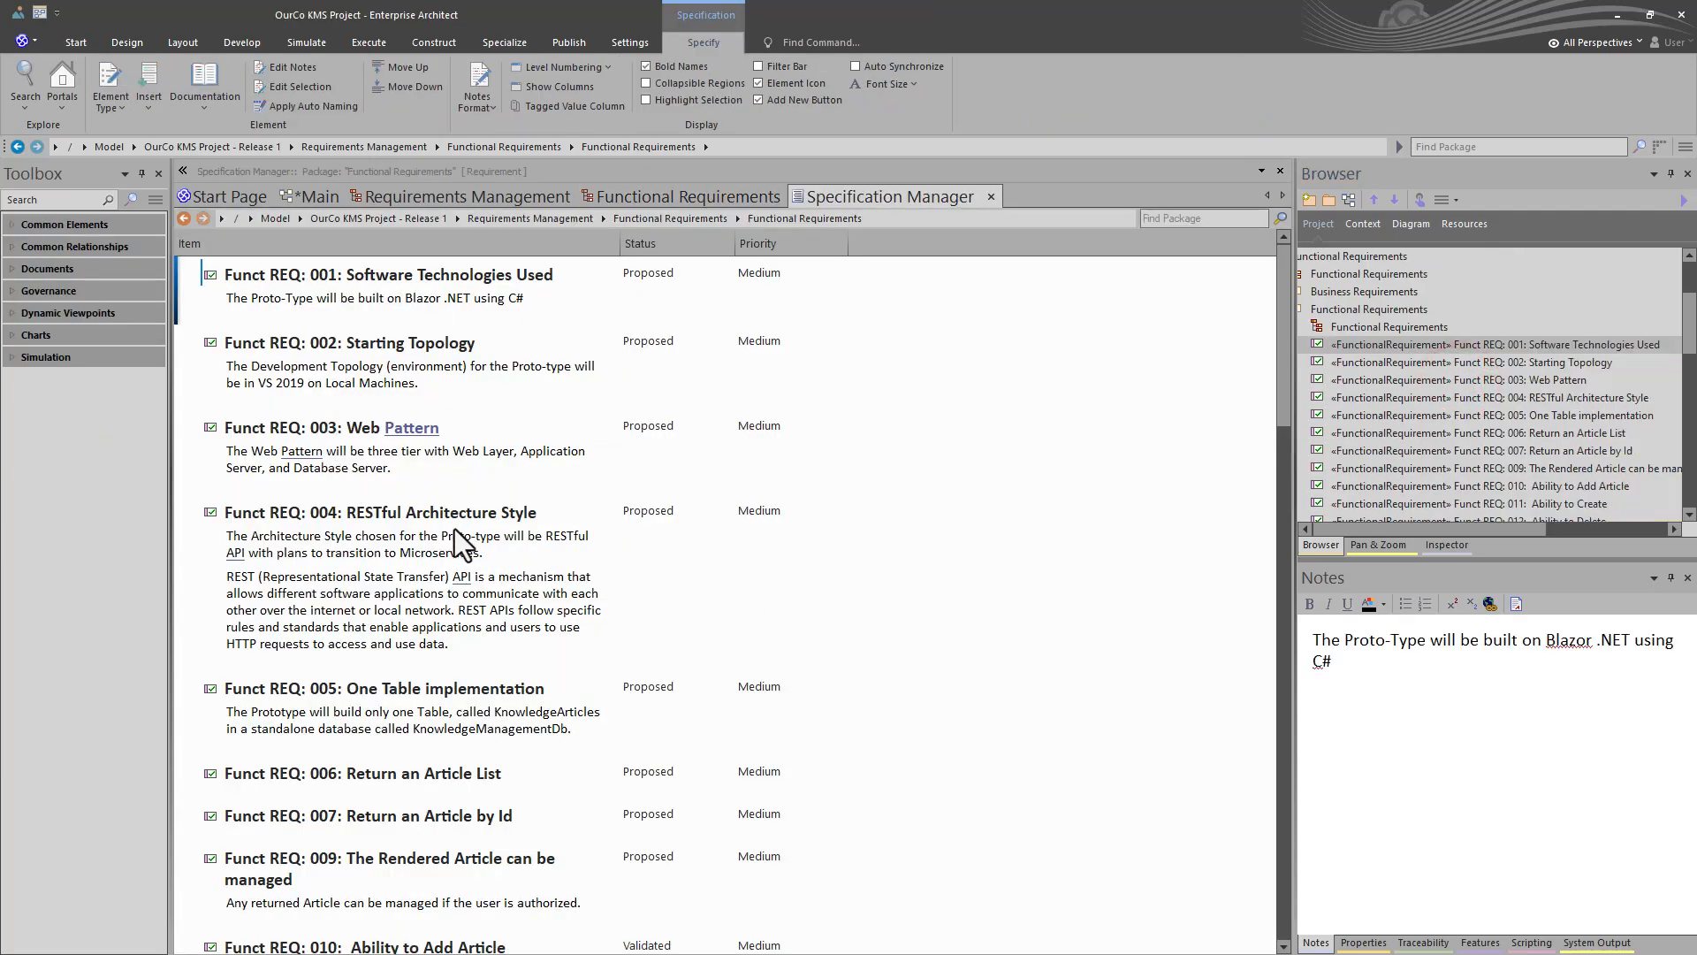
scroll(454, 529, "down", 15)
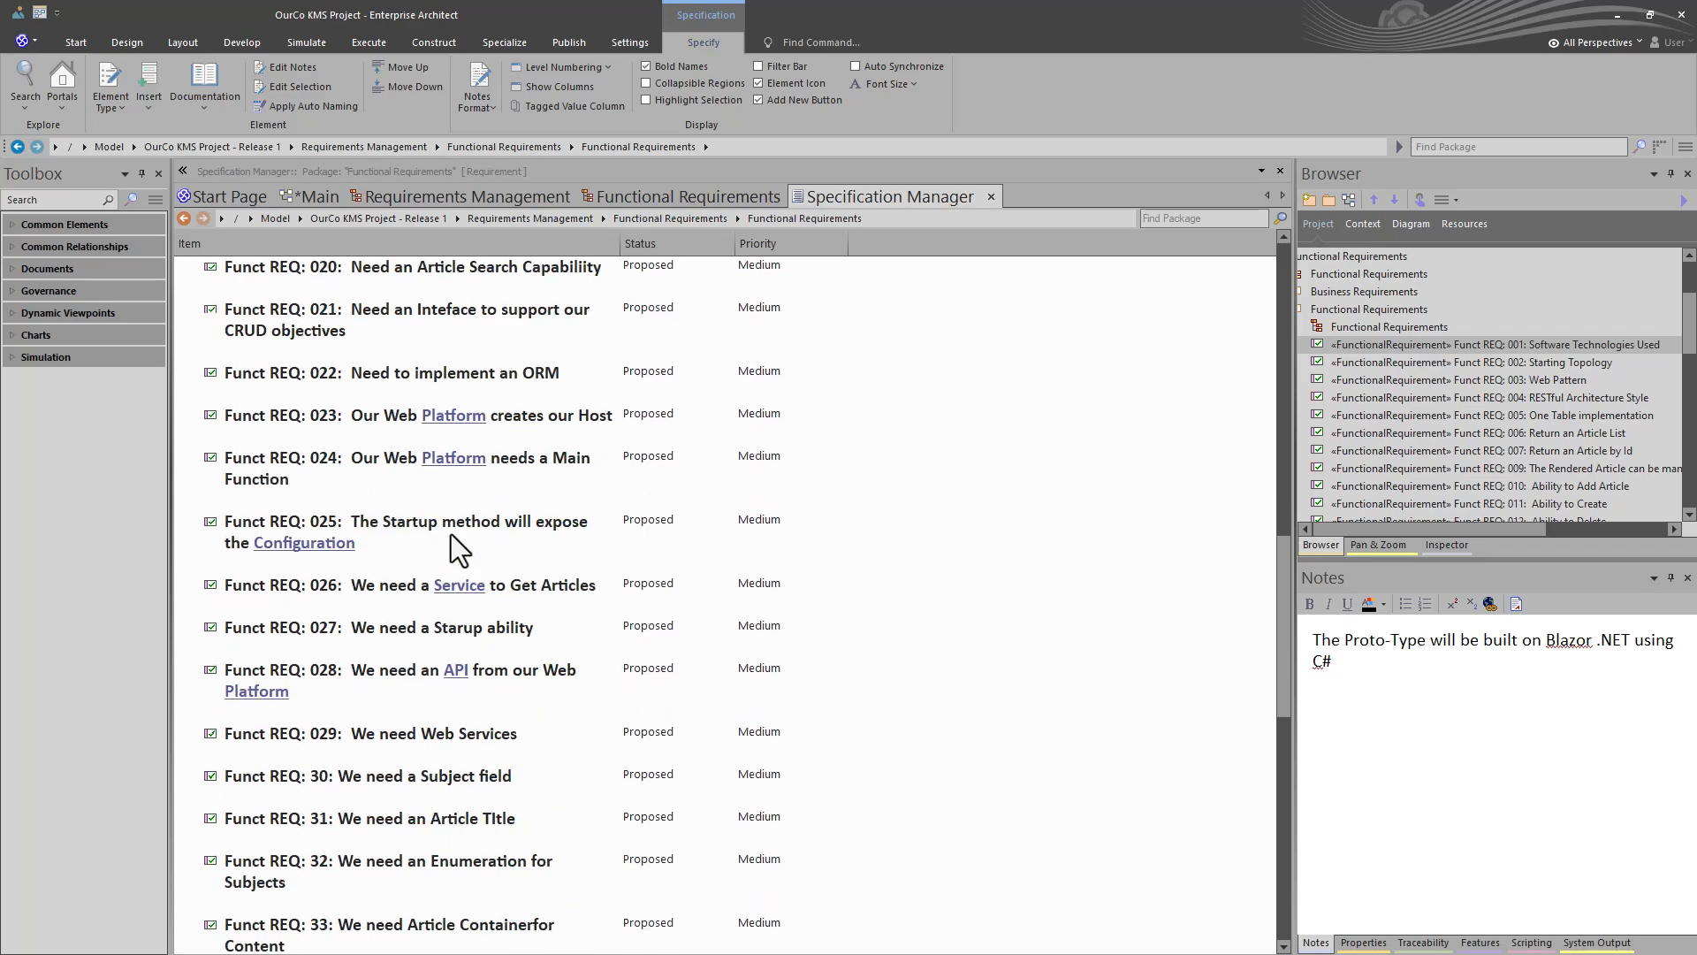
scroll(454, 548, "down", 4)
scroll(454, 548, "up", 12)
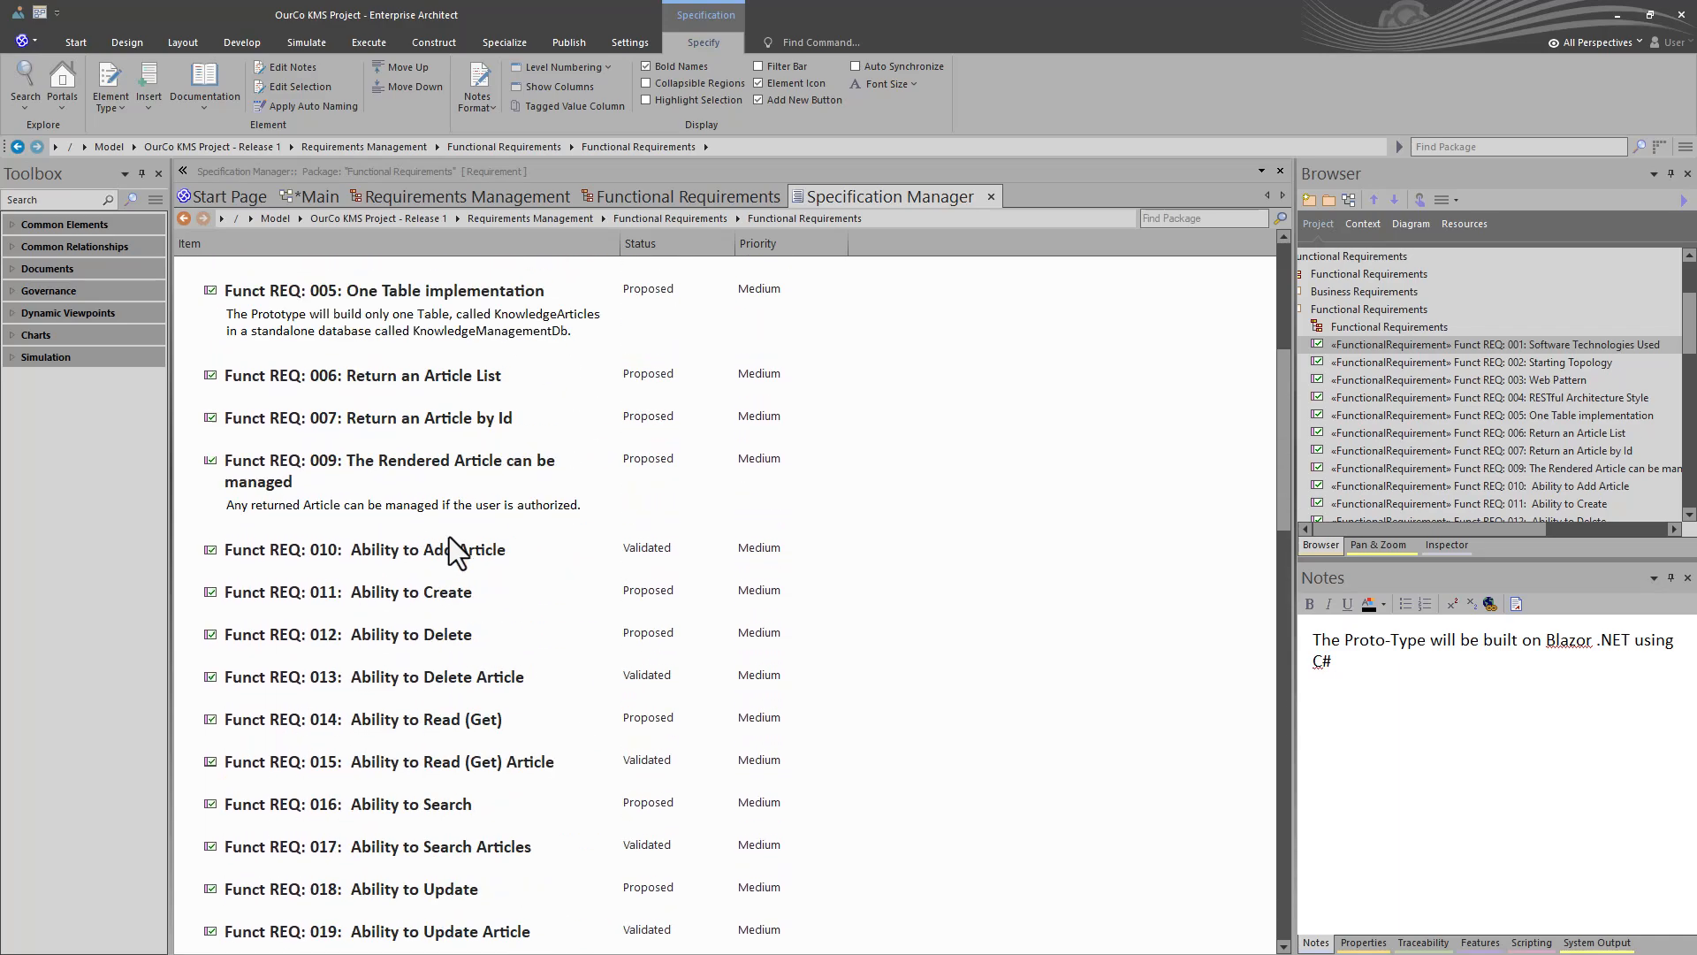
scroll(455, 550, "up", 4)
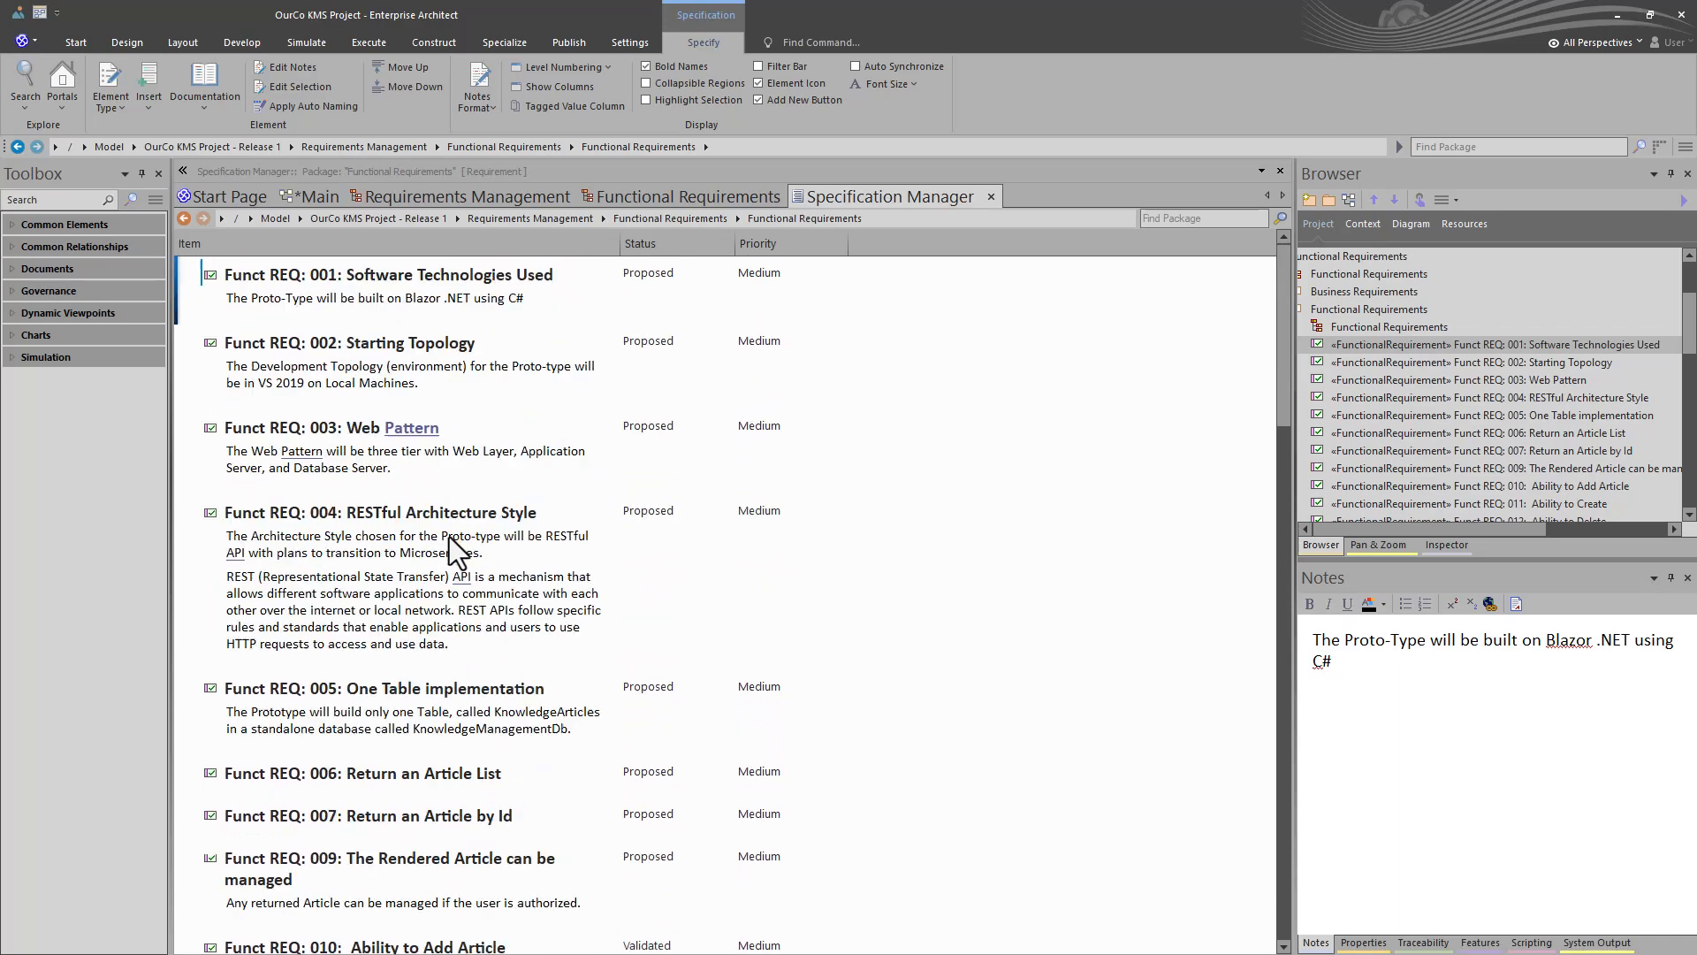
Step: Select requirement 002: Starting Topology and review the requirements' descriptions and status values
left_click(343, 345)
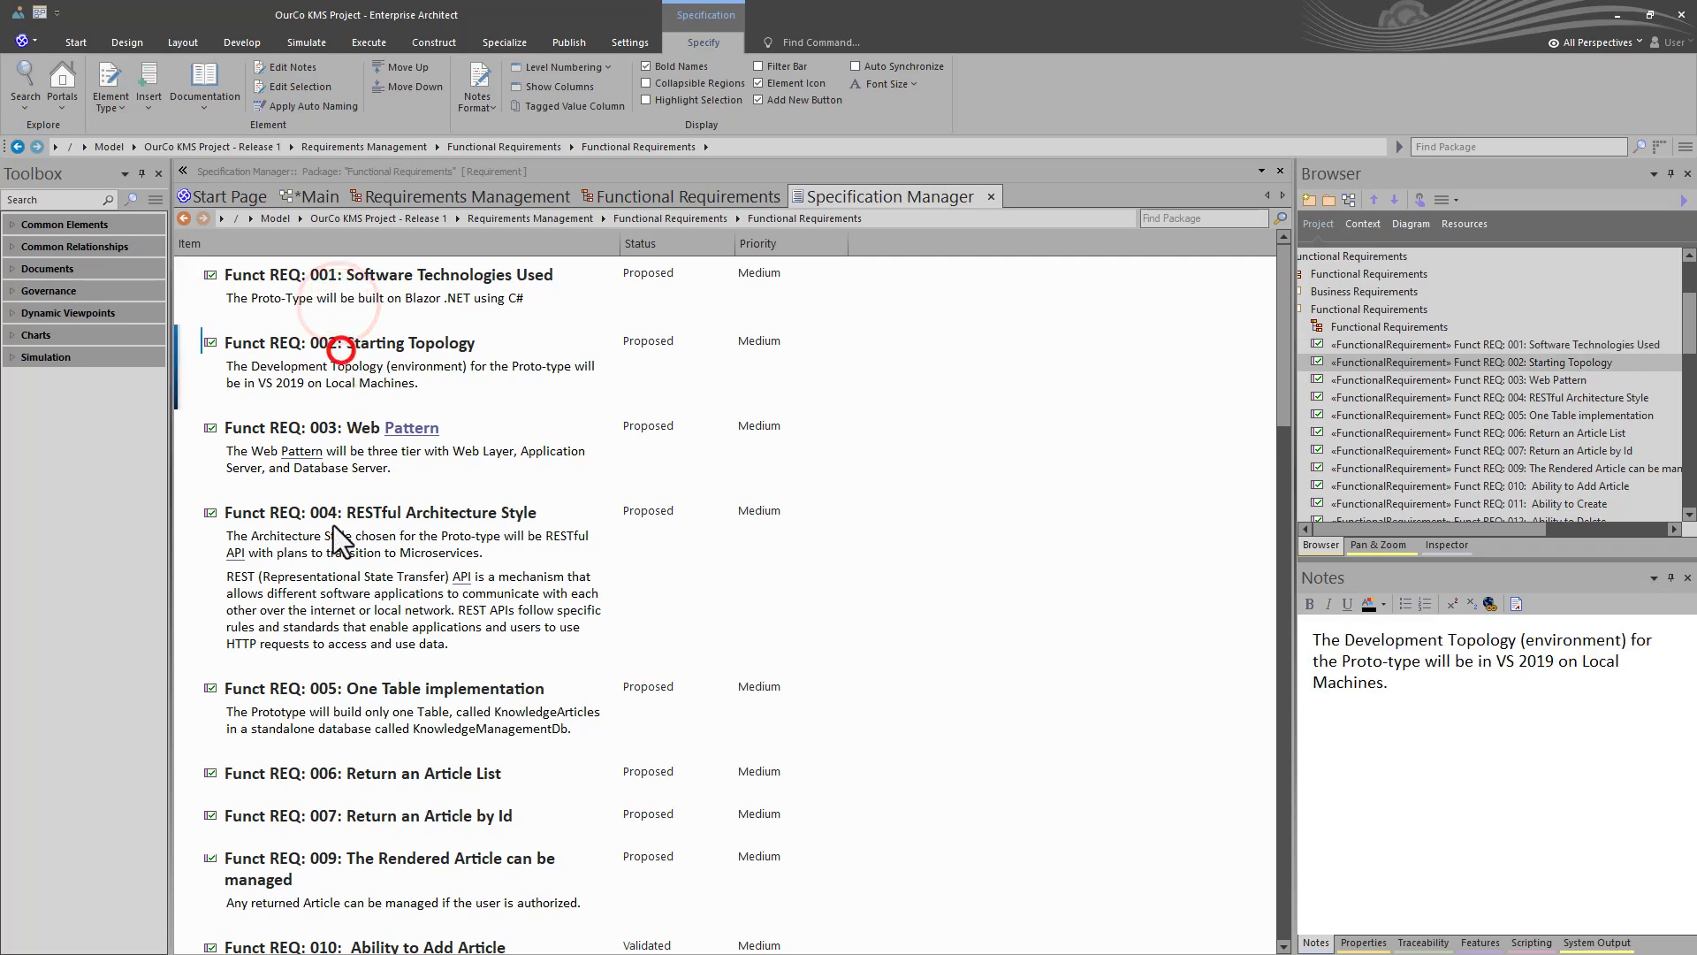
scroll(358, 619, "down", 3)
scroll(358, 677, "down", 2)
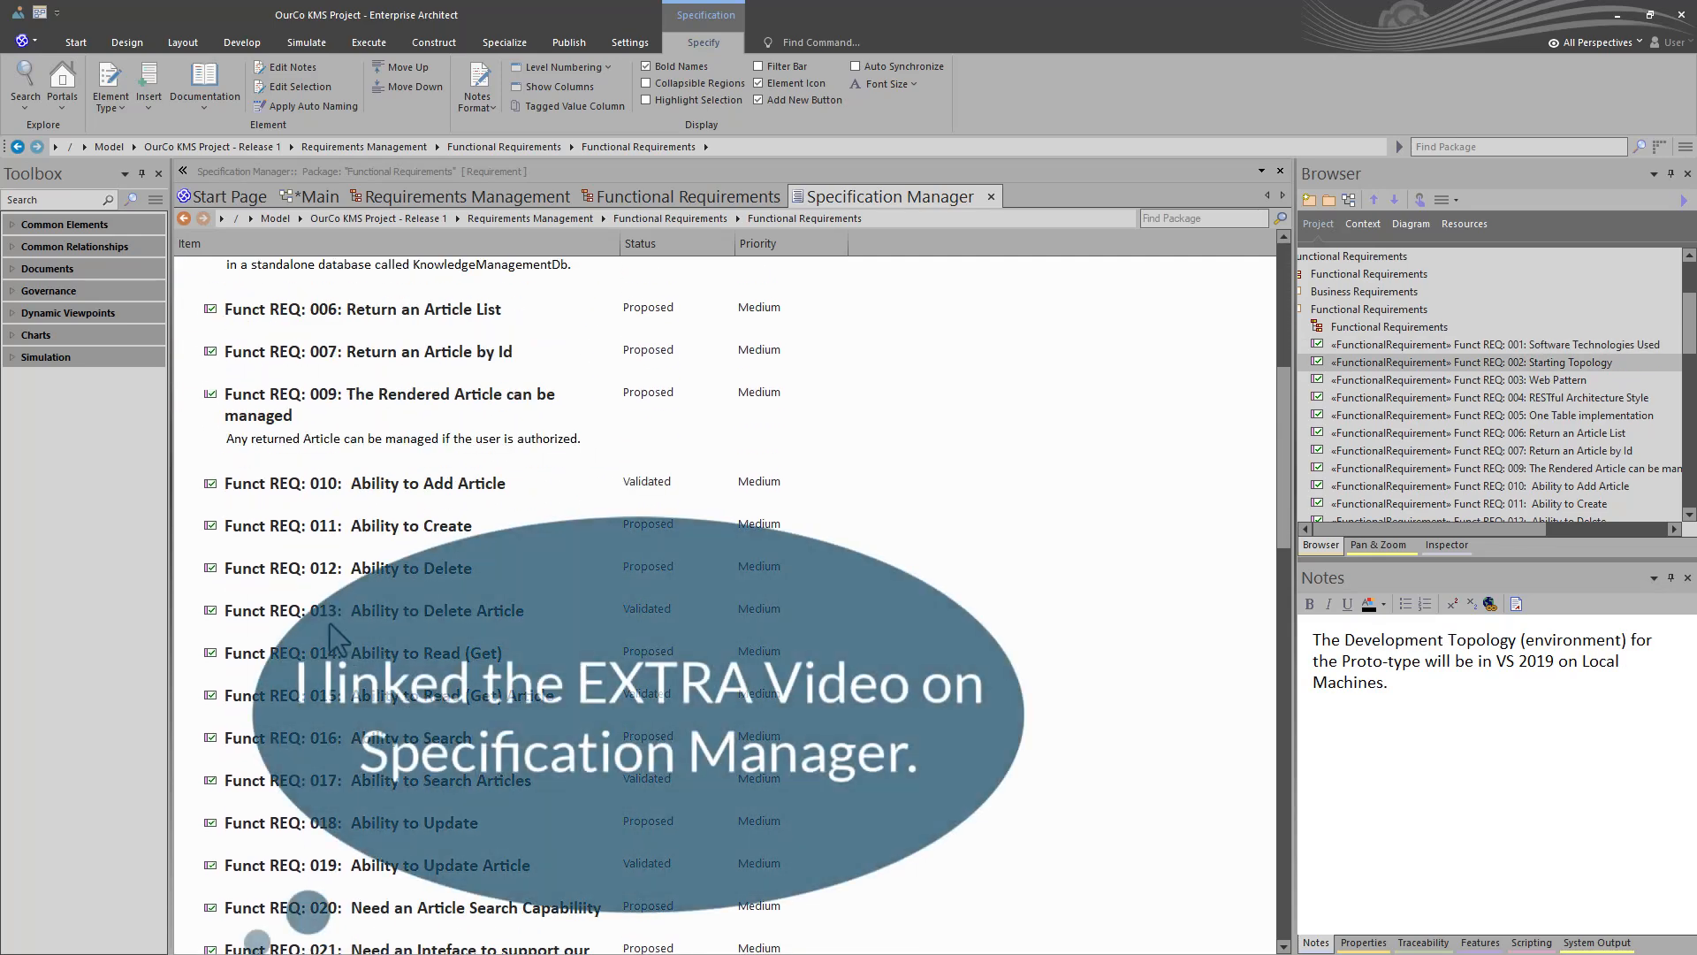
scroll(619, 601, "down", 1)
scroll(619, 601, "up", 6)
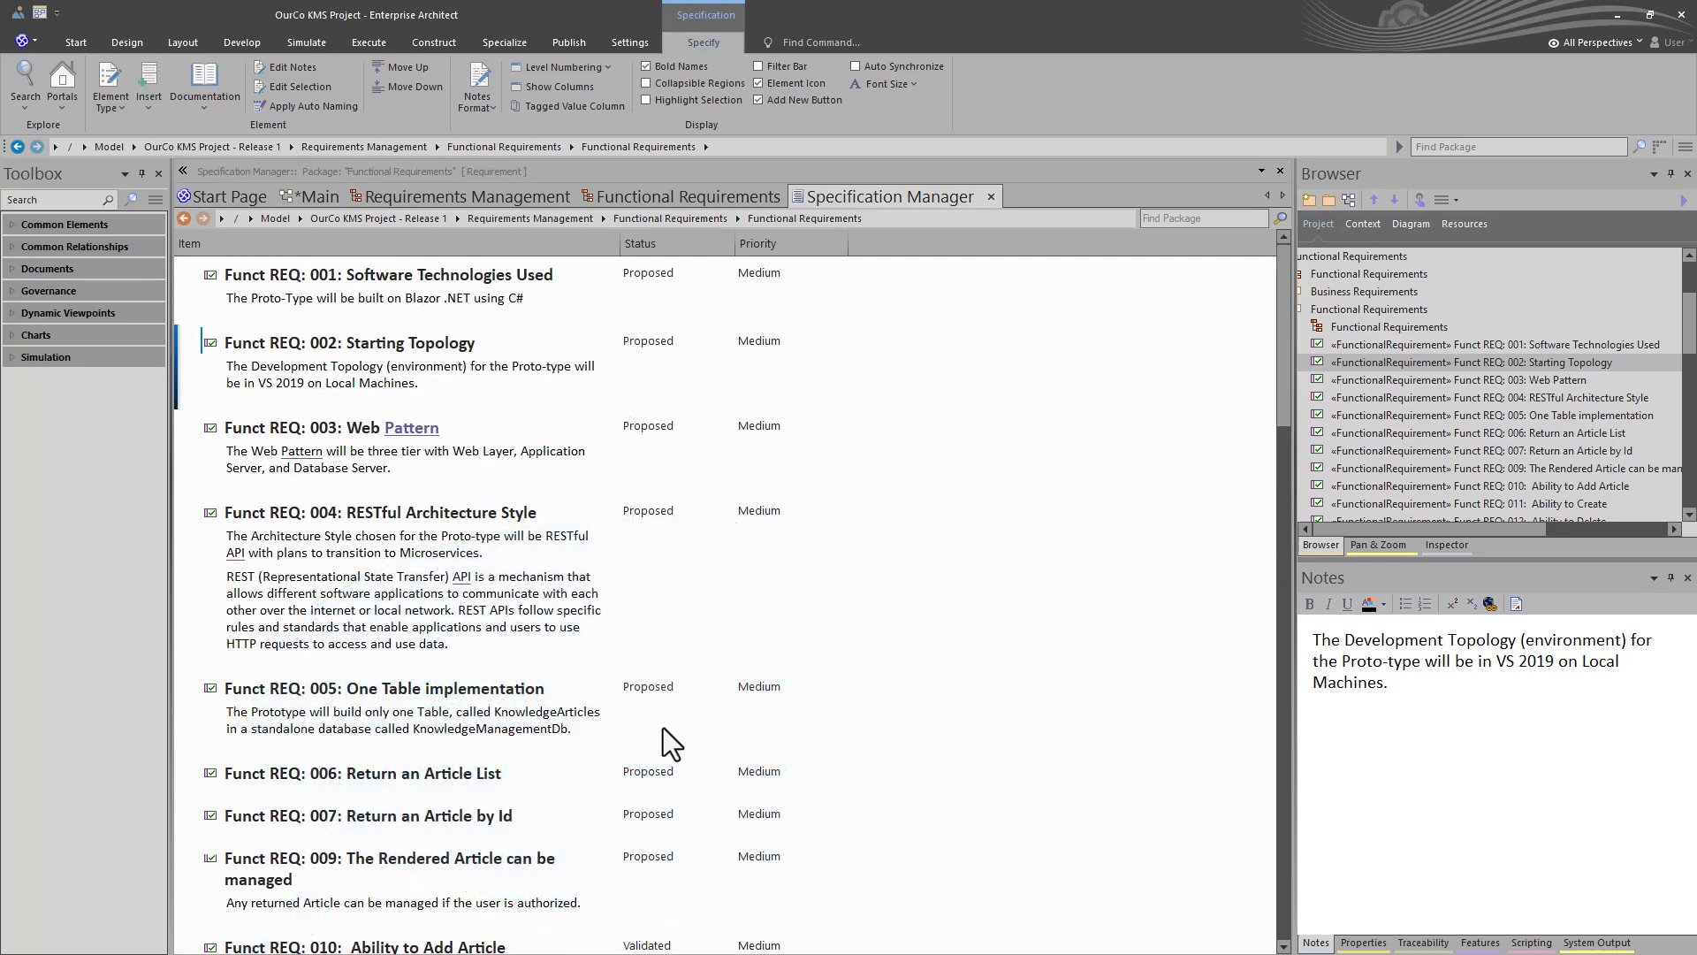
scroll(668, 742, "down", 2)
scroll(663, 740, "down", 2)
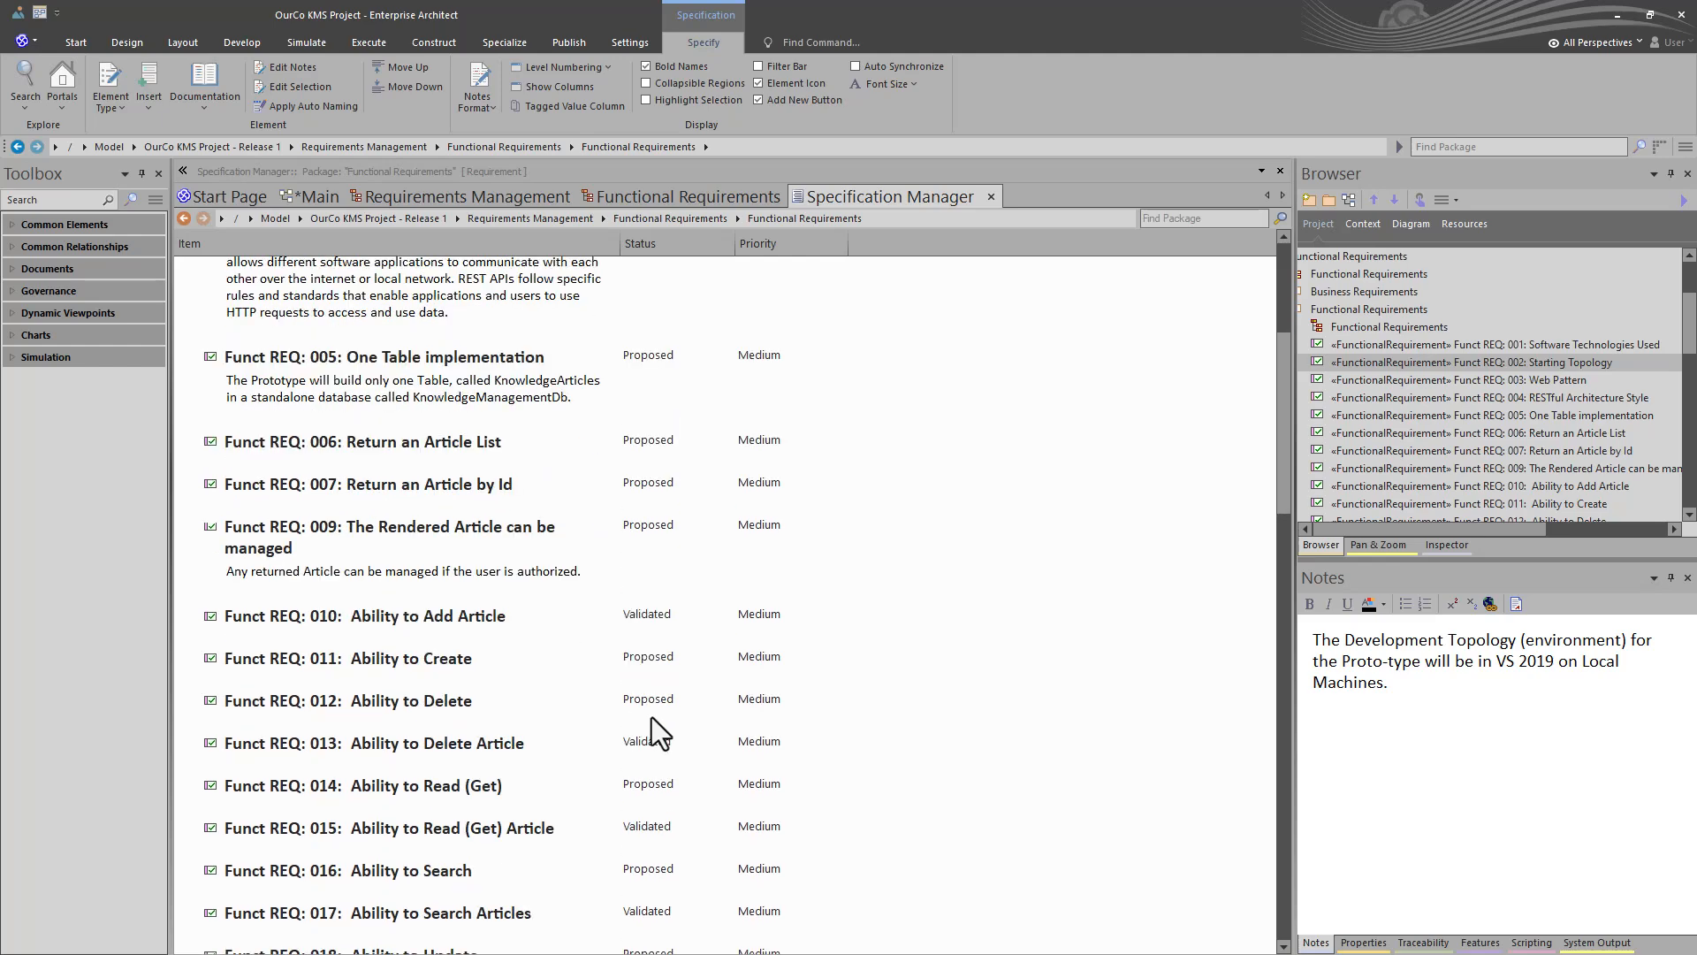
Step: Show the filter bar in the Specification Manager, filter the Status column by "Val", and select the matching requirement
left_click(651, 617)
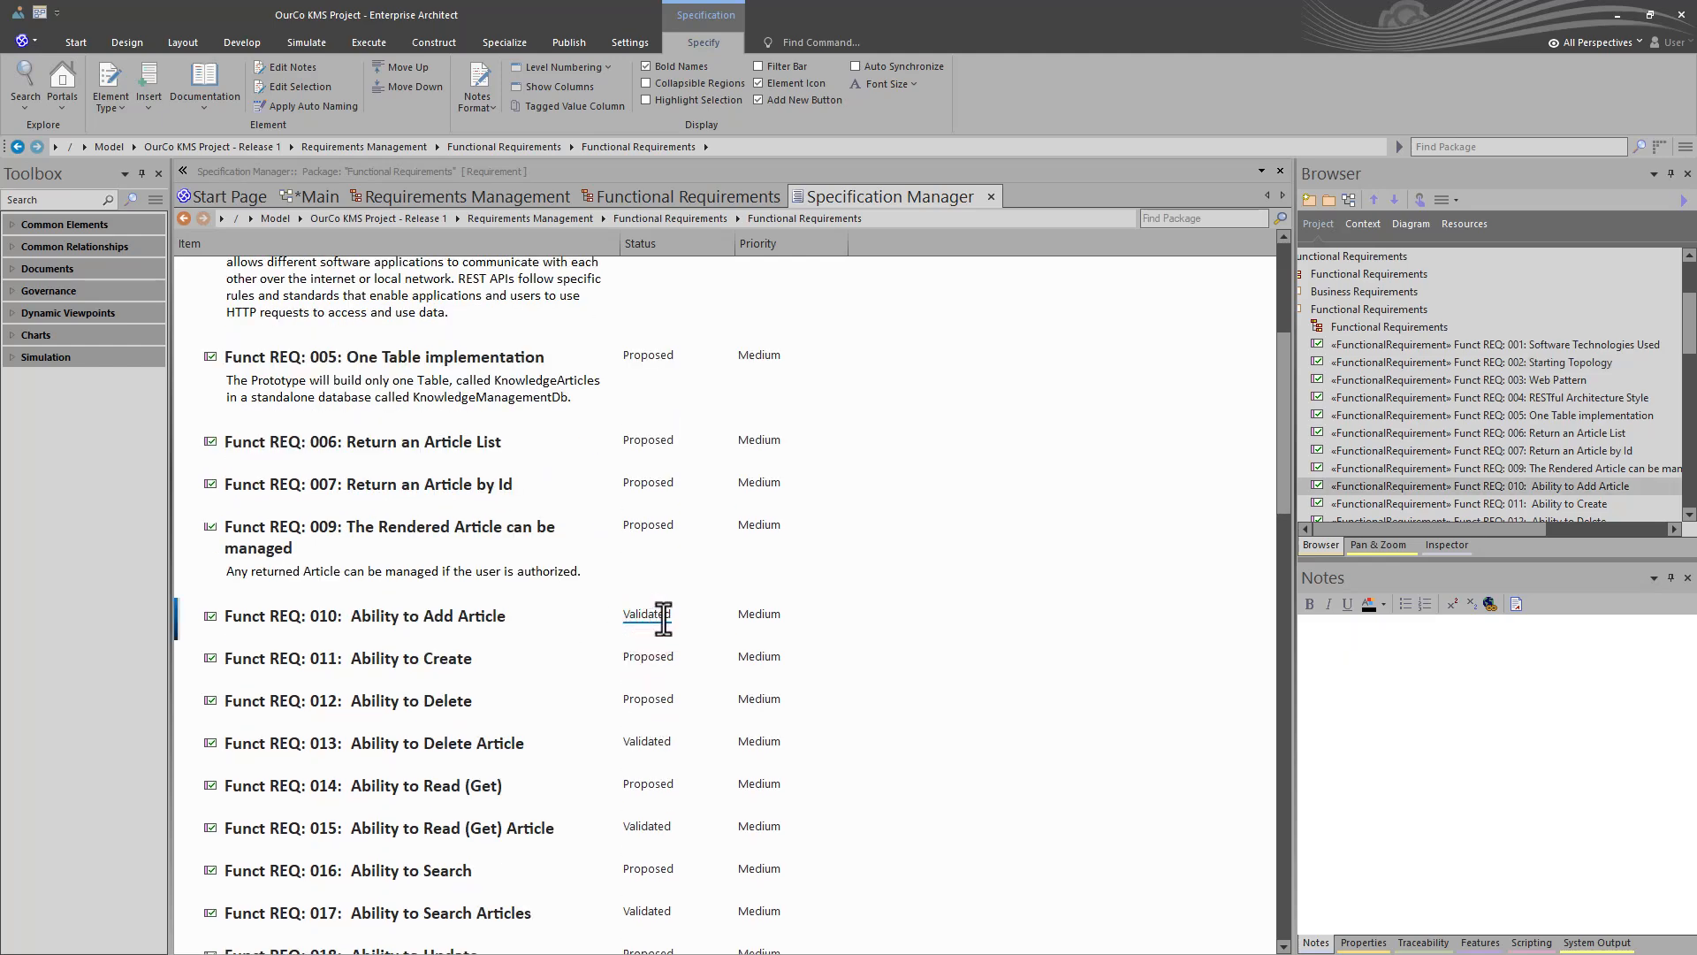
left_click(329, 614)
right_click(653, 253)
left_click(703, 287)
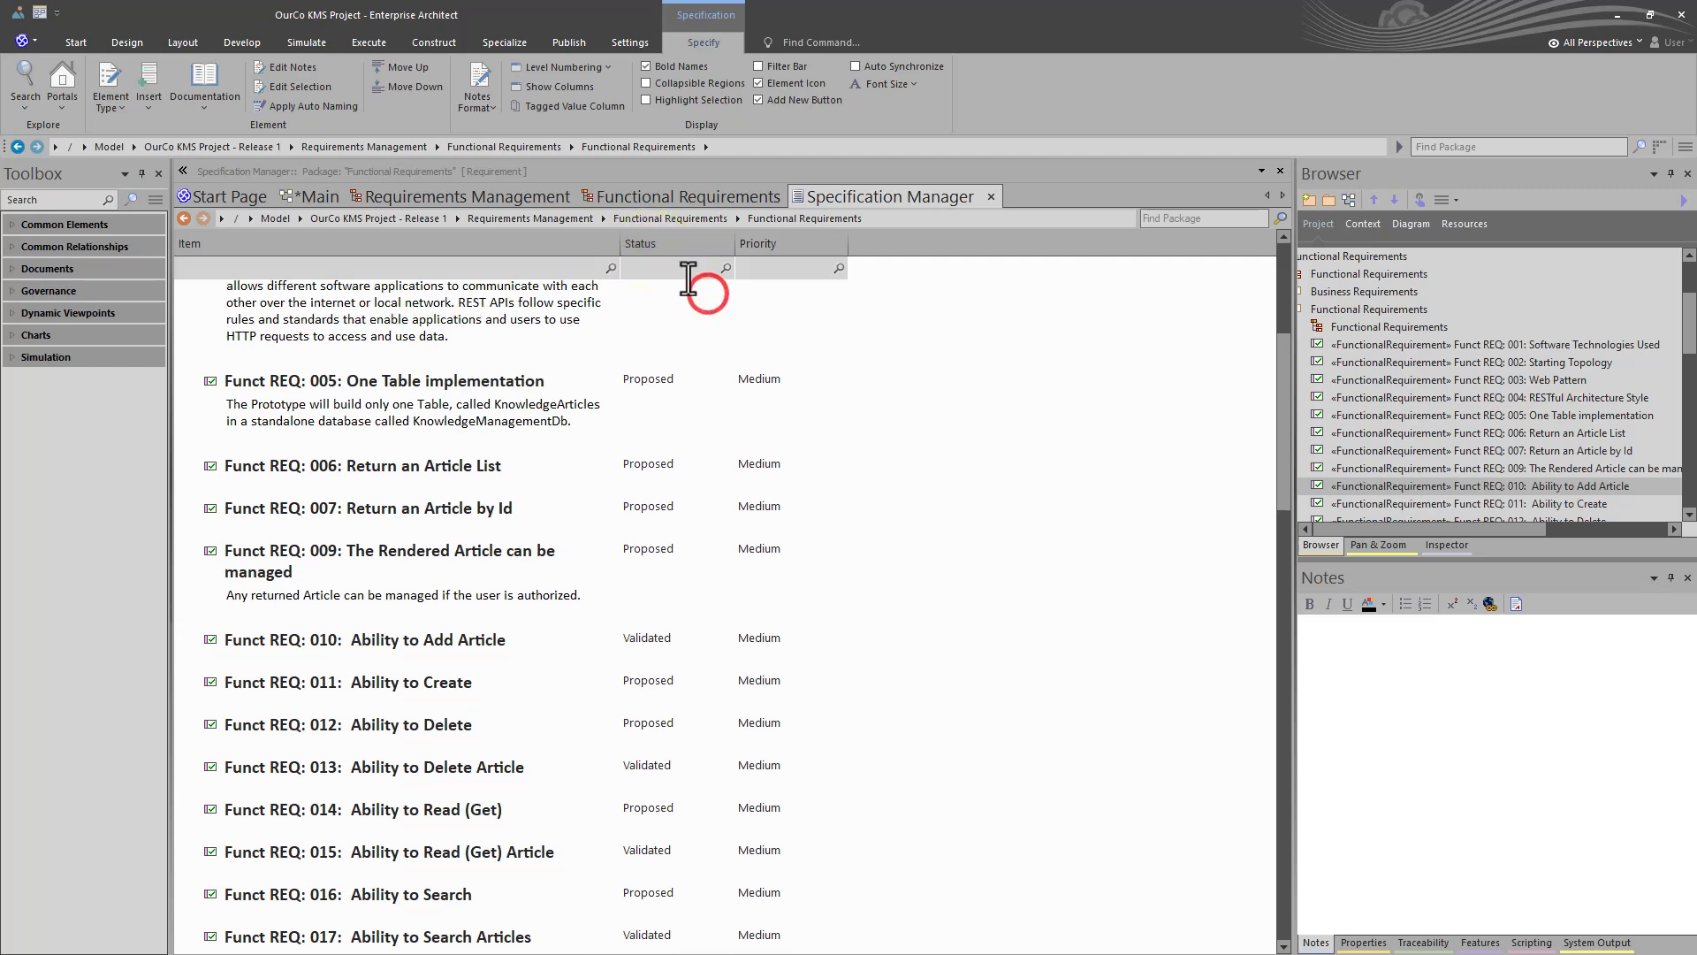
left_click(677, 267)
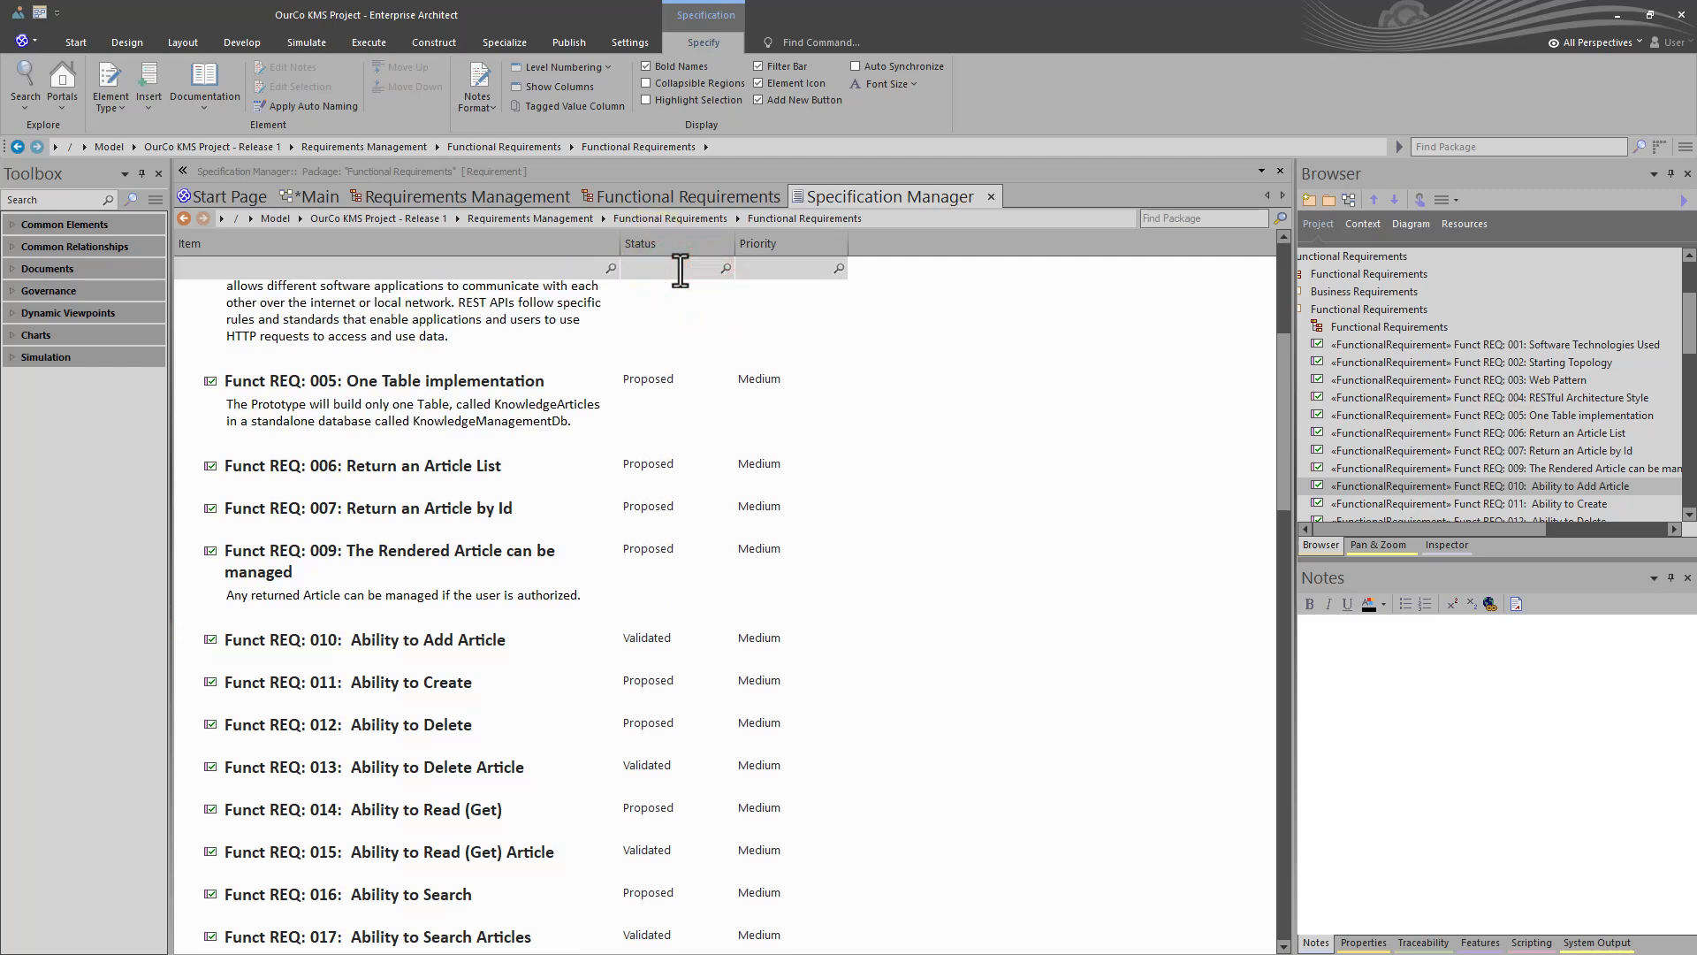
type("Val")
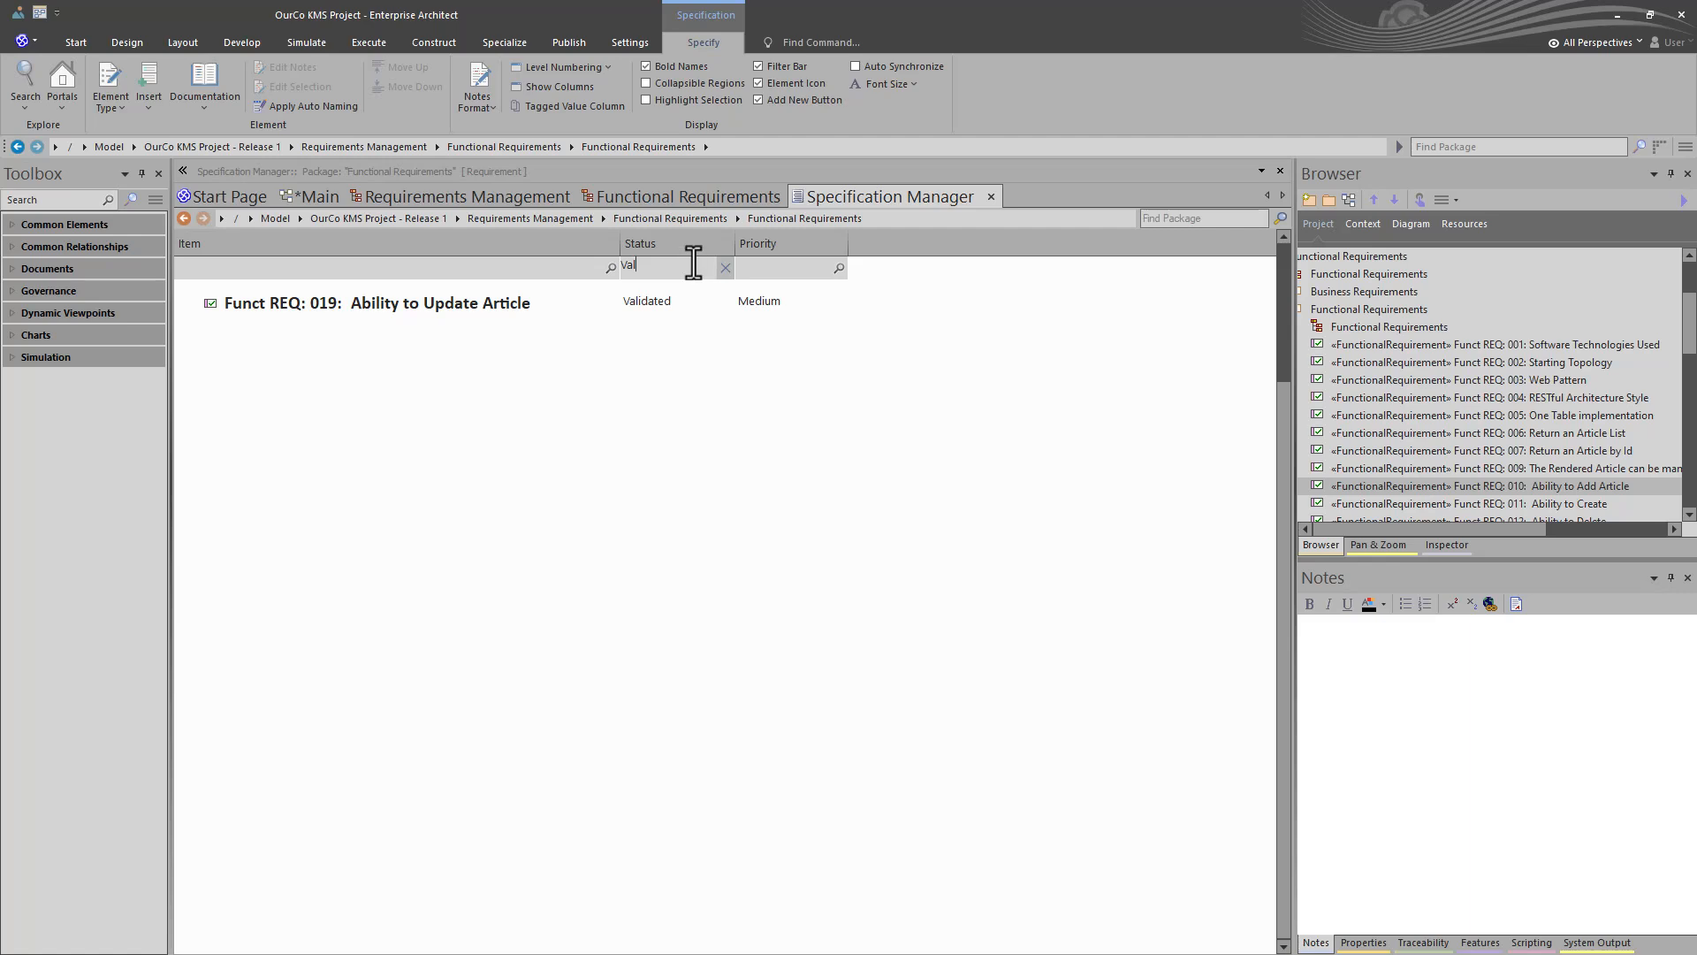
left_click(328, 306)
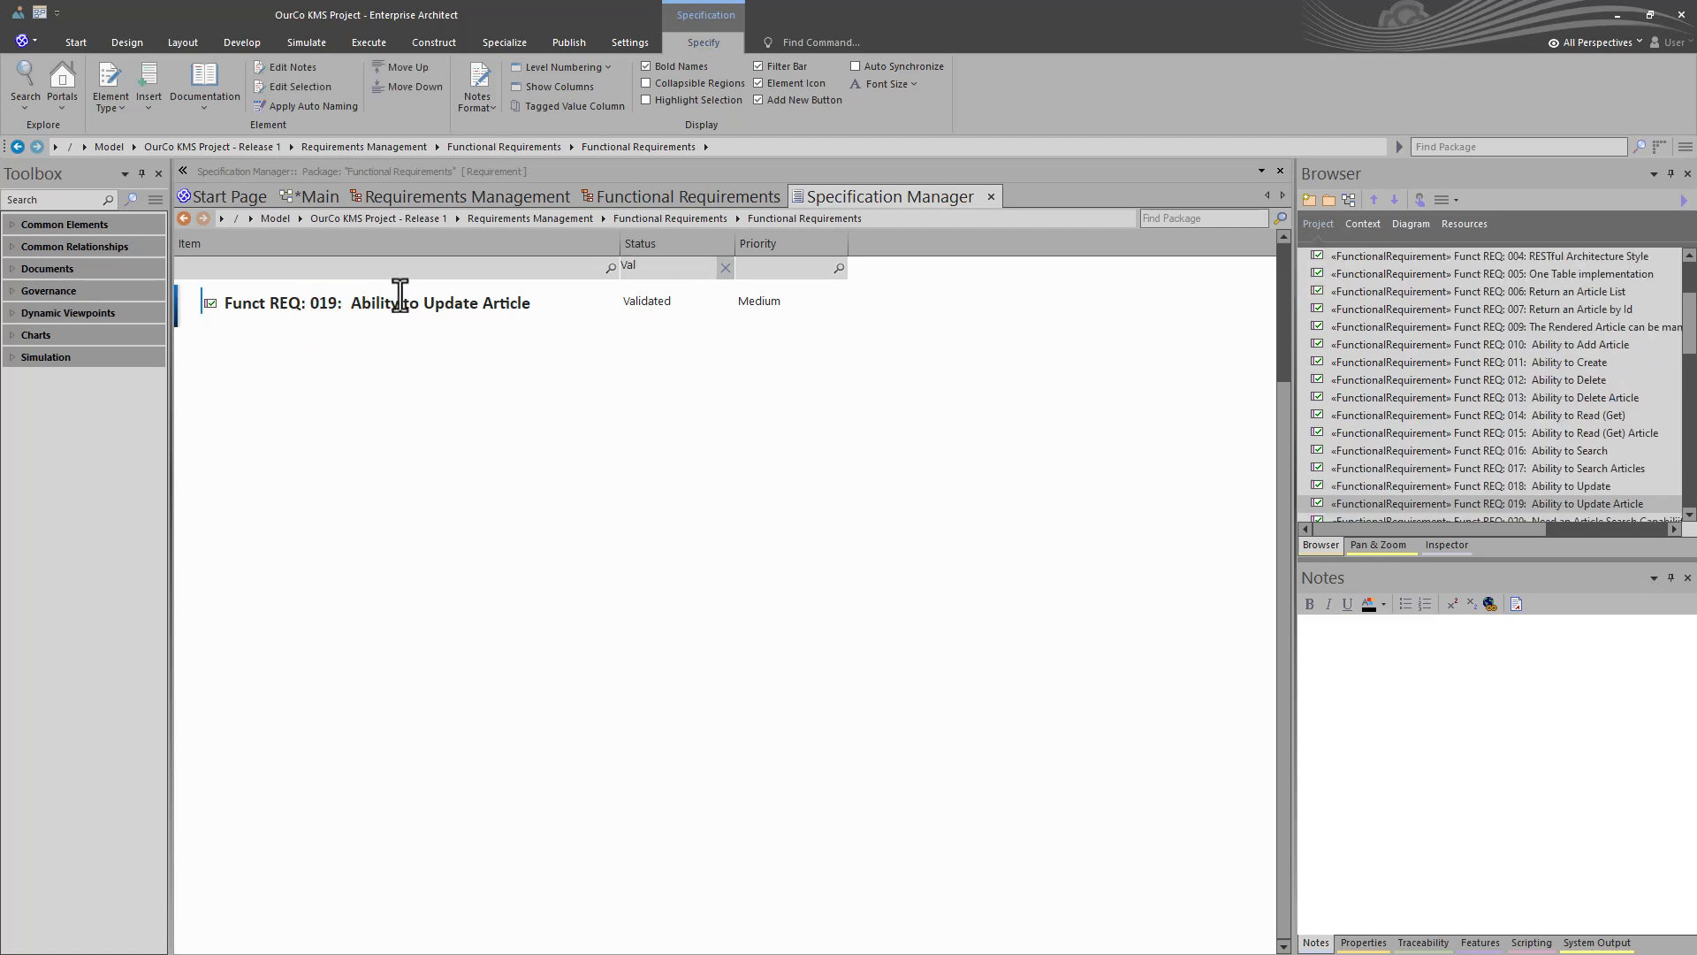
Step: Clear the status filter and look through the complete requirements list
left_click(725, 269)
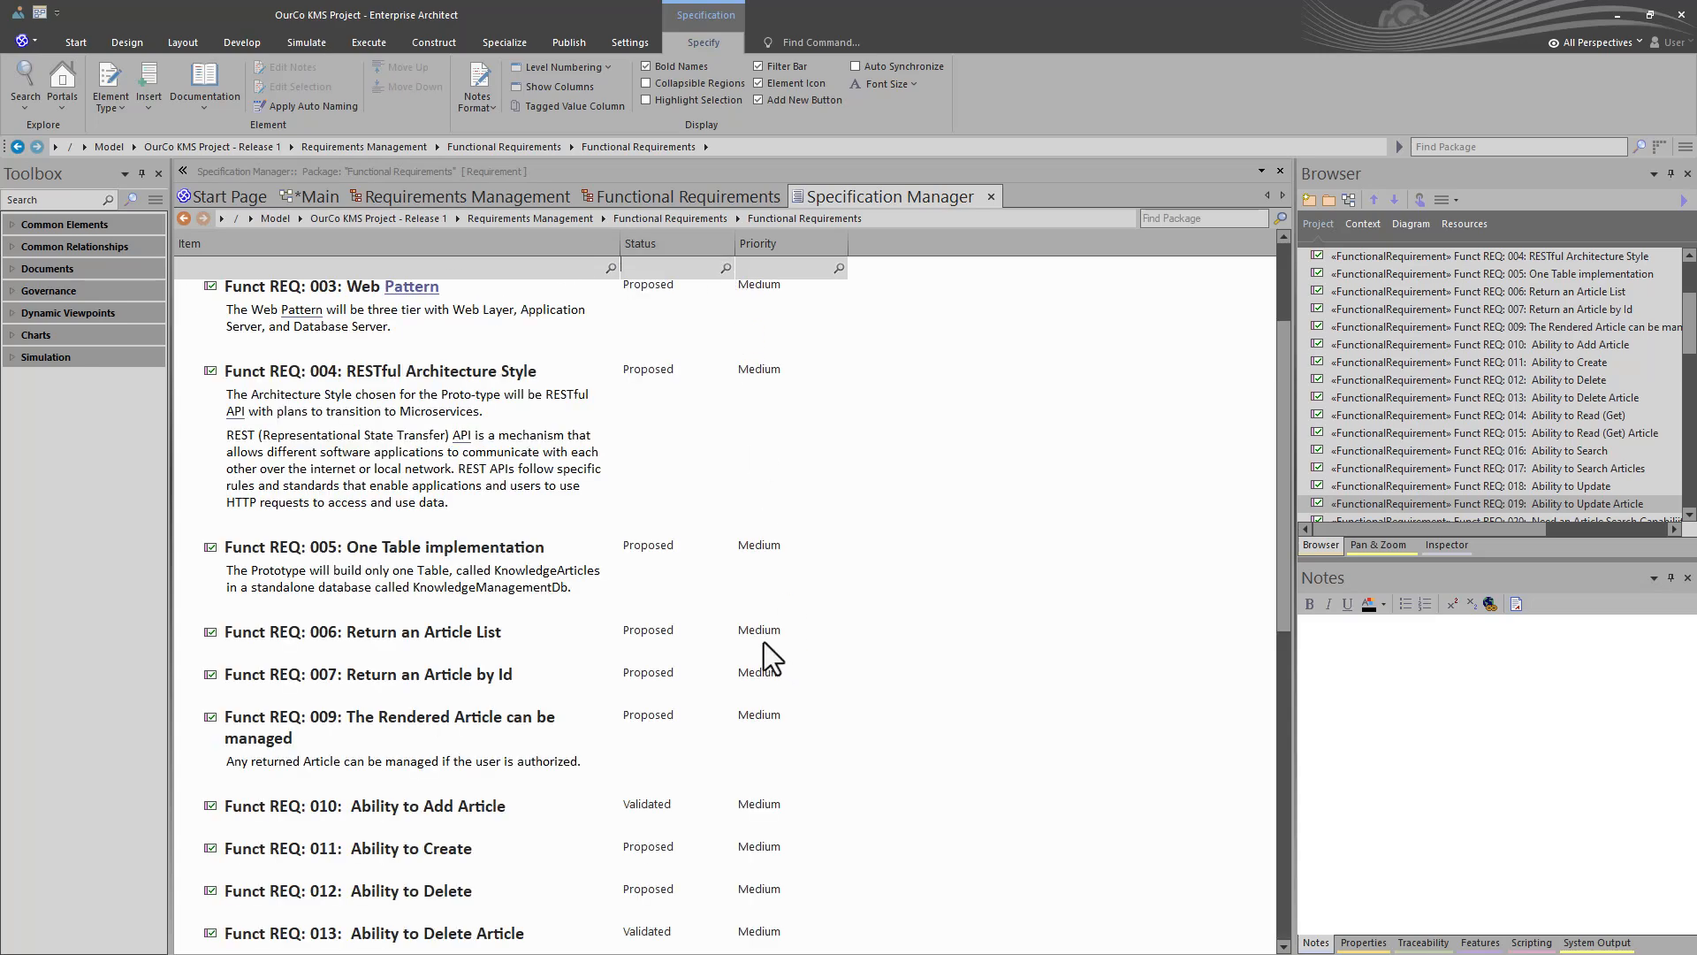
scroll(772, 658, "down", 8)
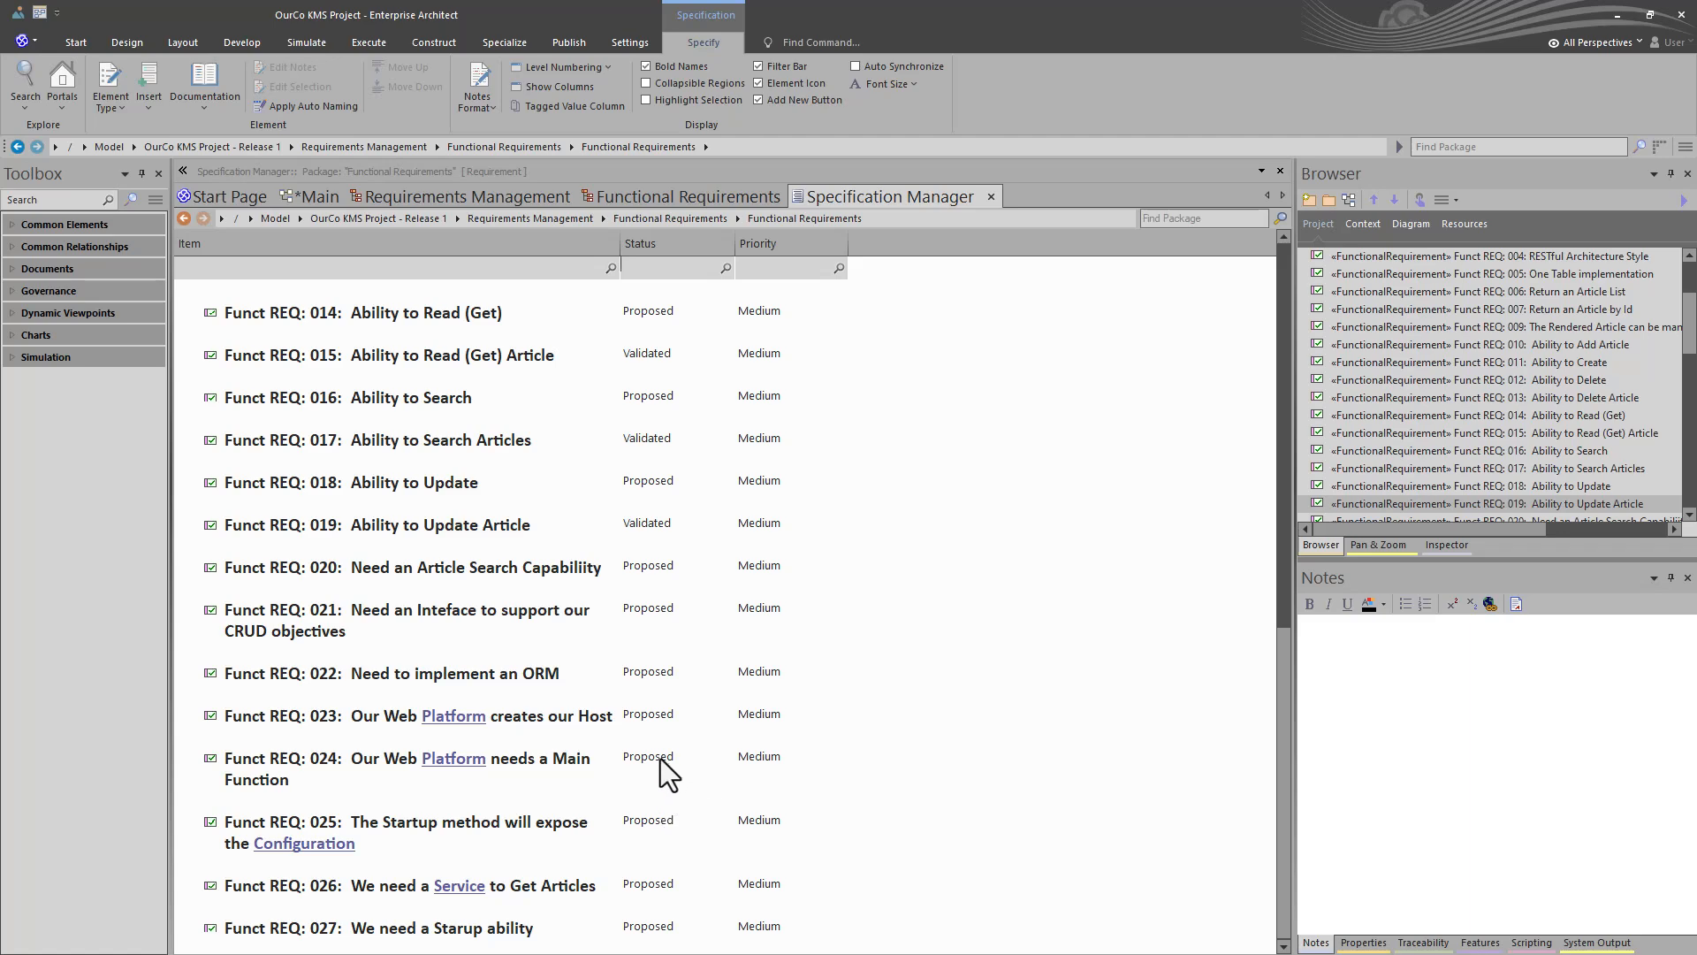
scroll(663, 694, "up", 10)
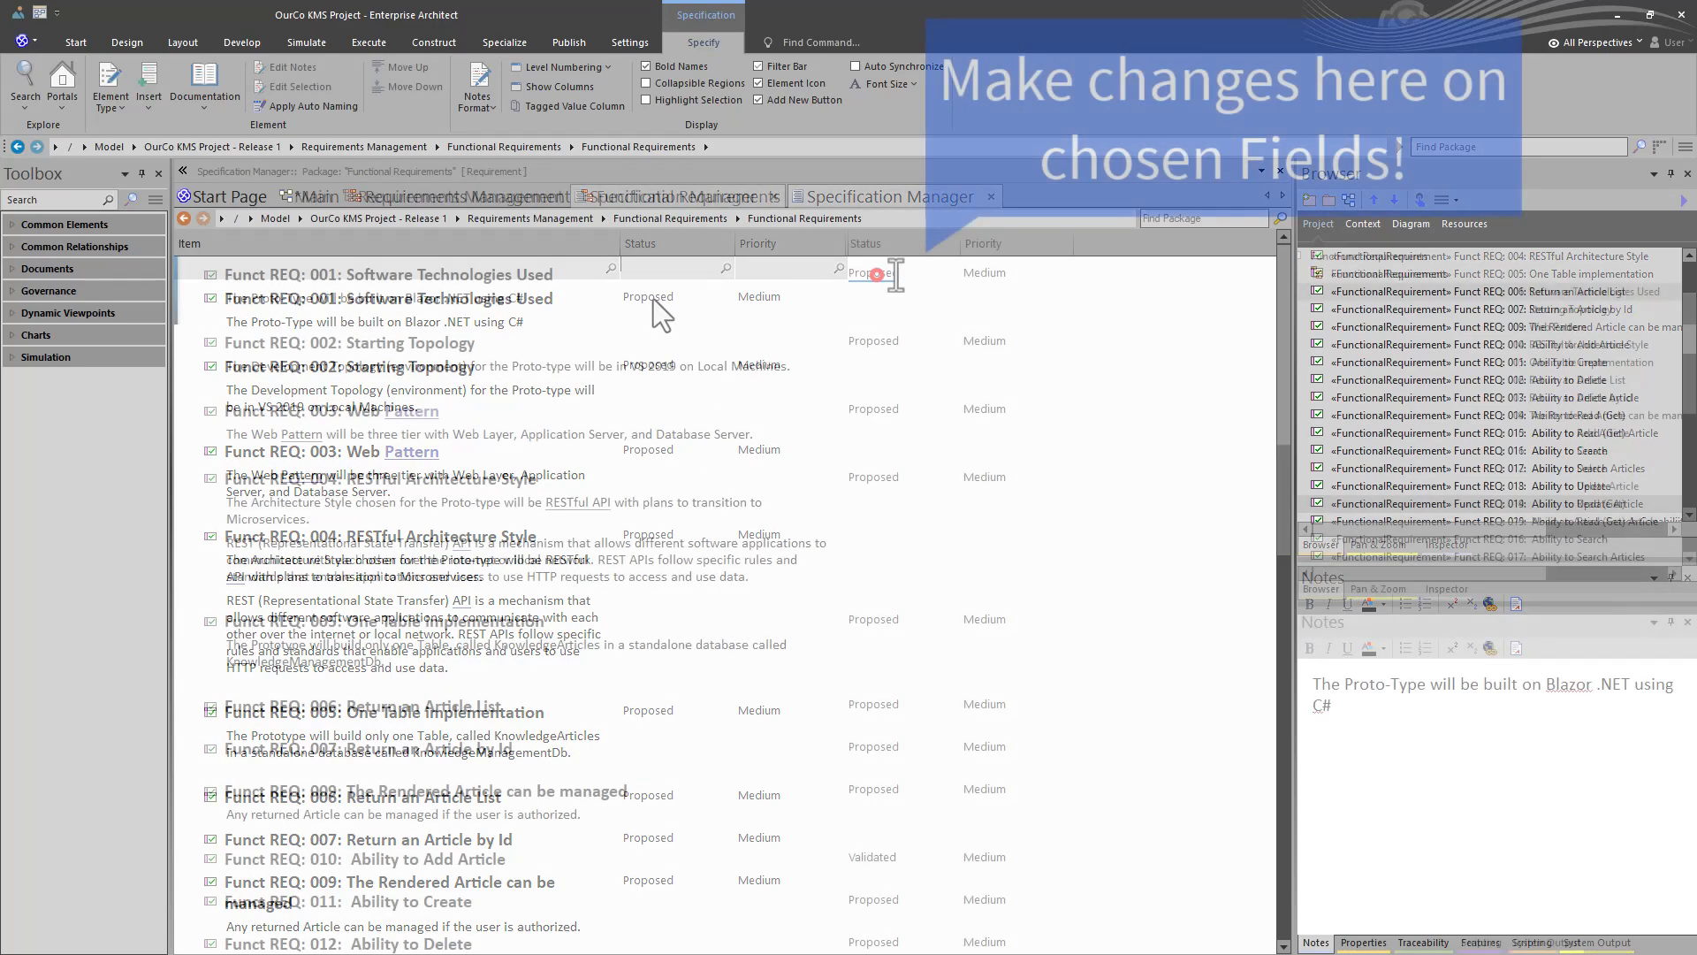
Step: Set requirement 001: Software Technologies Used to status Validated and priority High
left_click(875, 273)
left_click(876, 353)
left_click(984, 274)
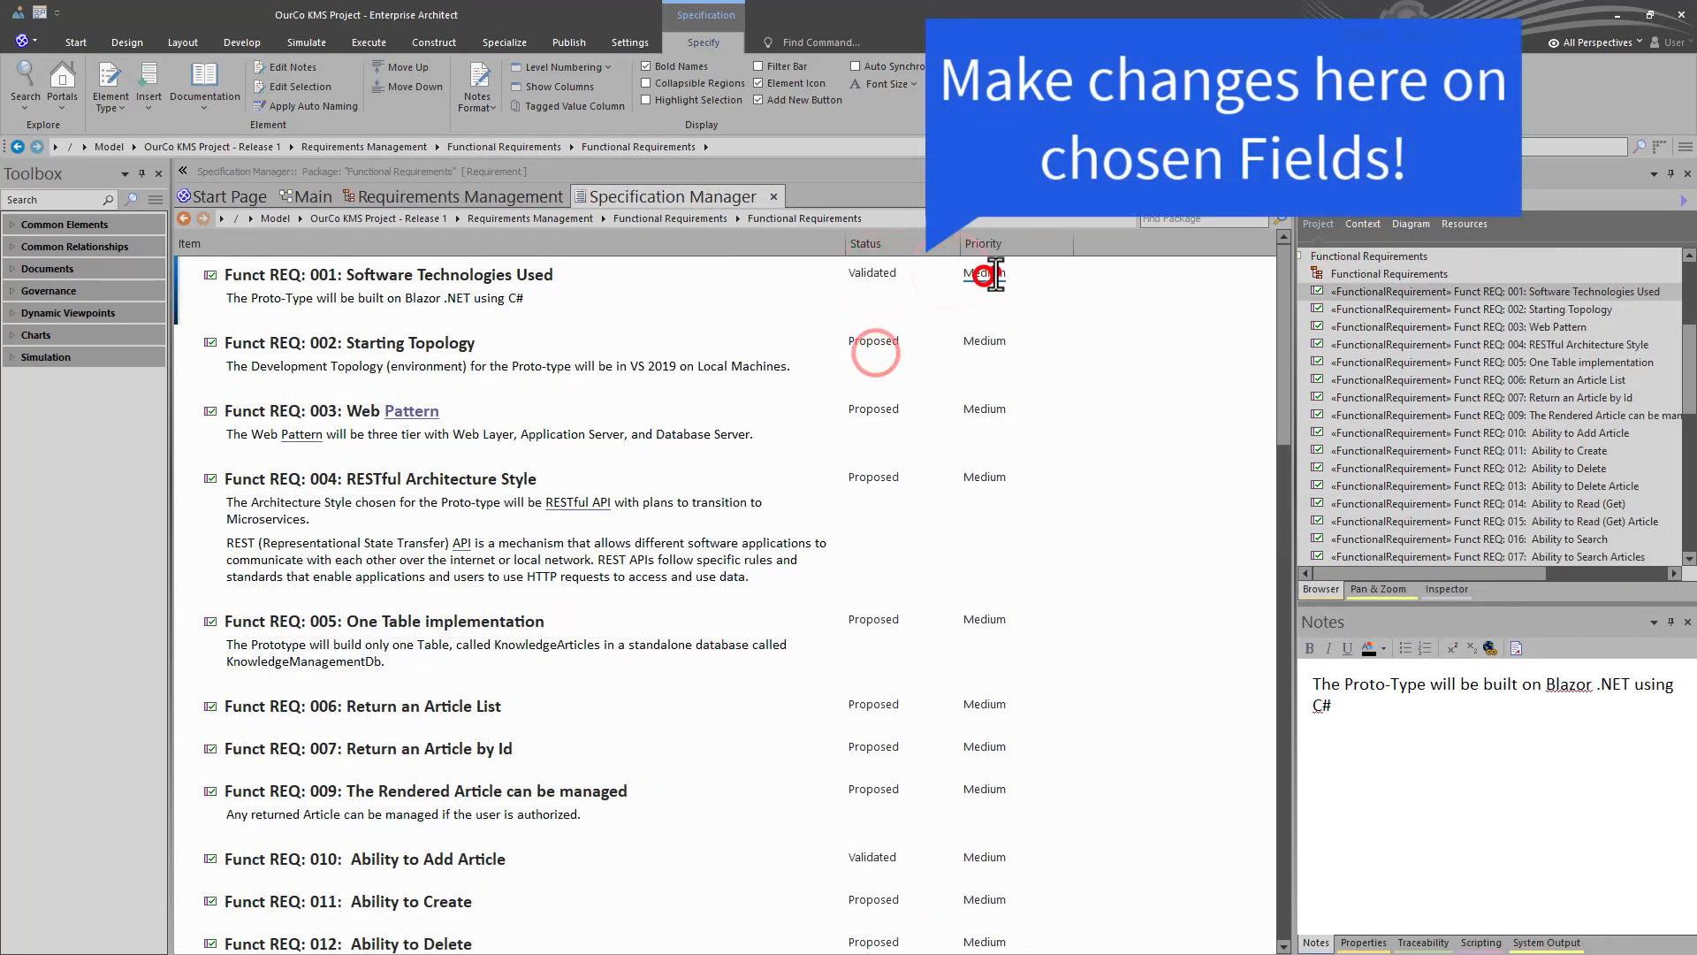
left_click(1067, 274)
left_click(1012, 293)
Step: Change the priority of requirement 004: RESTful Architecture Style directly in the Specification Manager
left_click(979, 478)
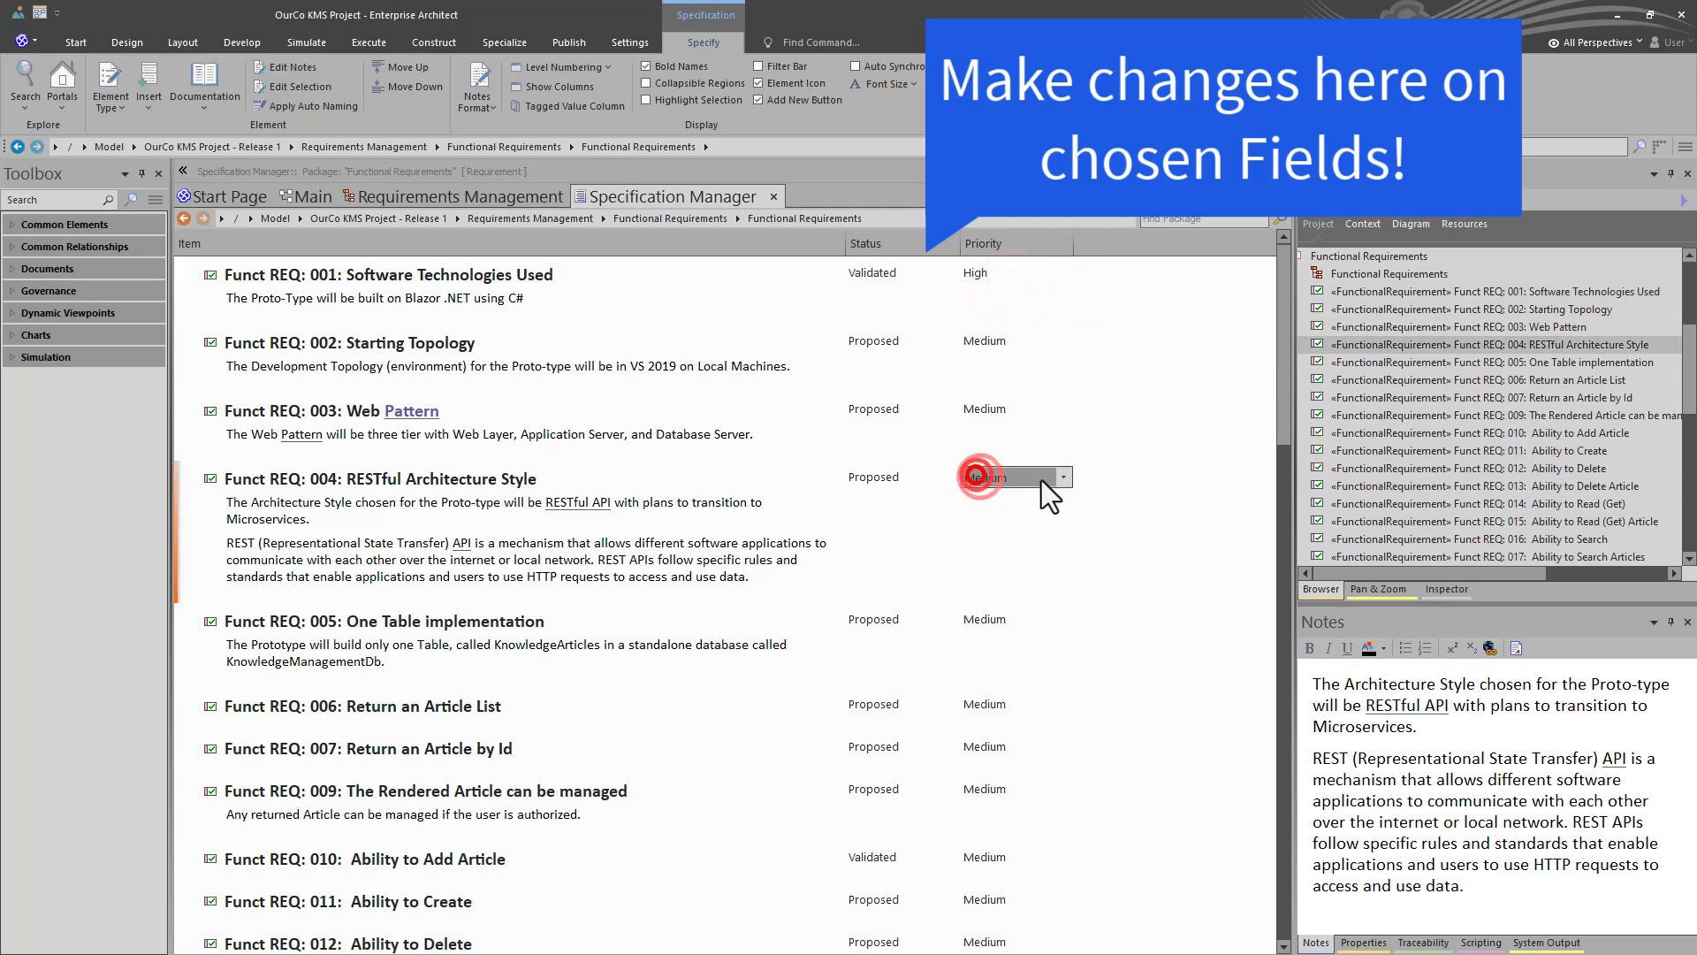
left_click(1064, 477)
left_click(1012, 497)
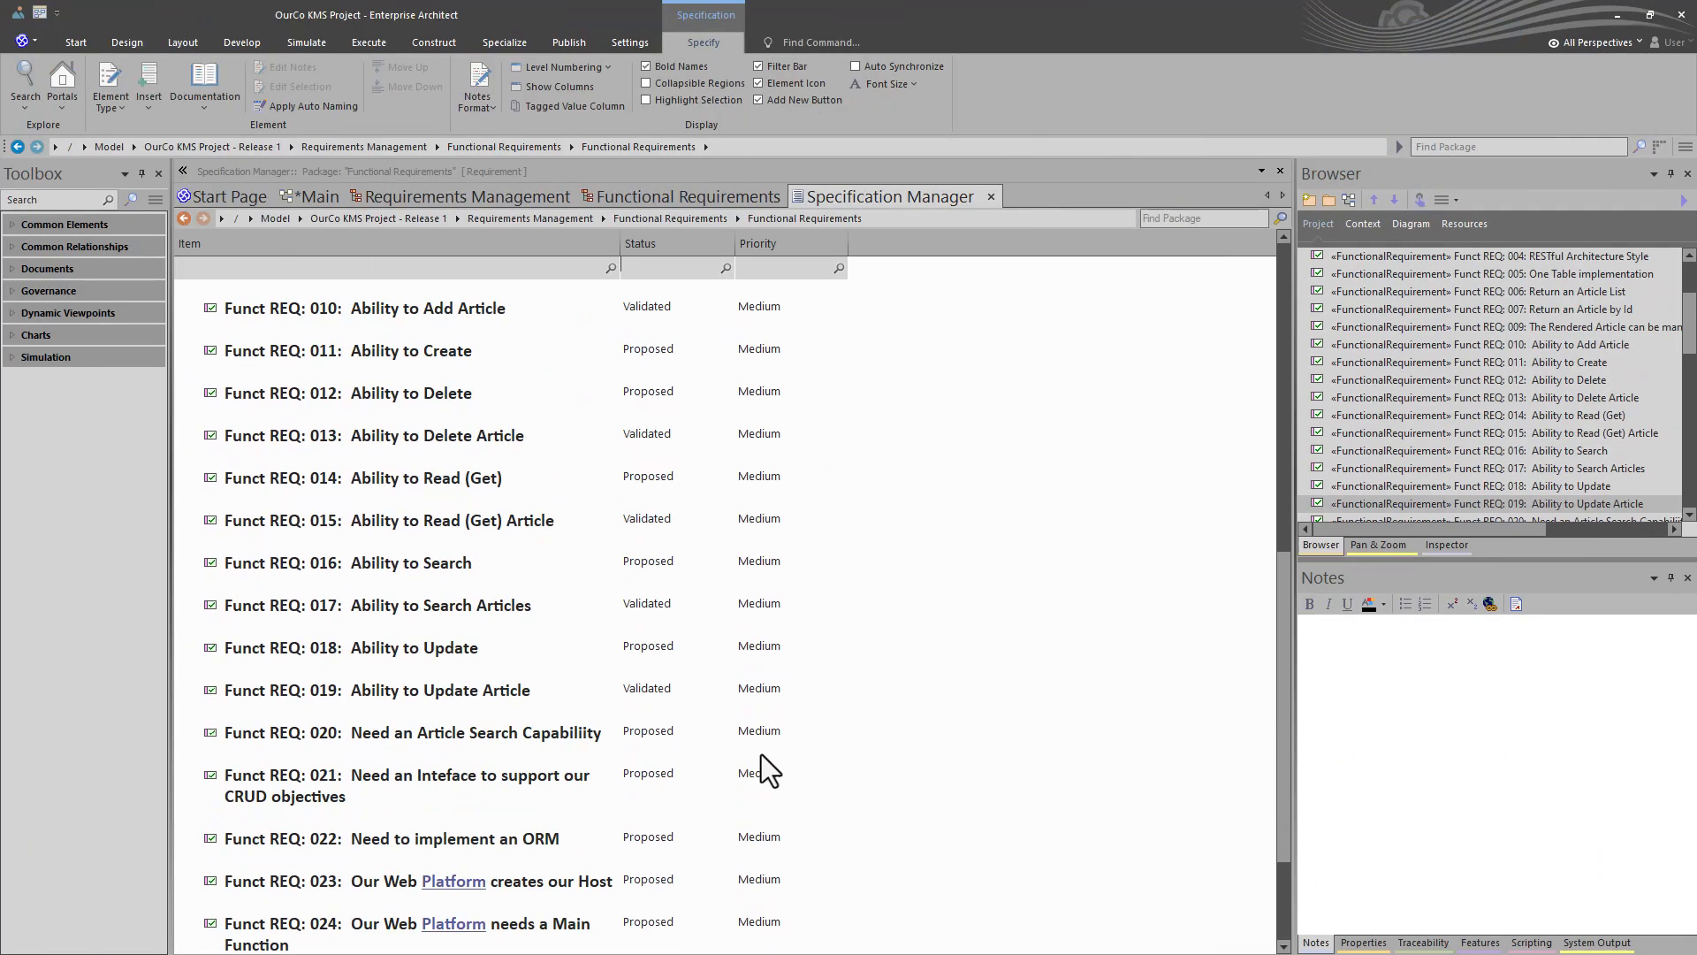
Step: Inspect the traceability of requirements 001 to 004, selecting each one in the Specification Manager
scroll(758, 755, "down", 2)
scroll(757, 755, "up", 10)
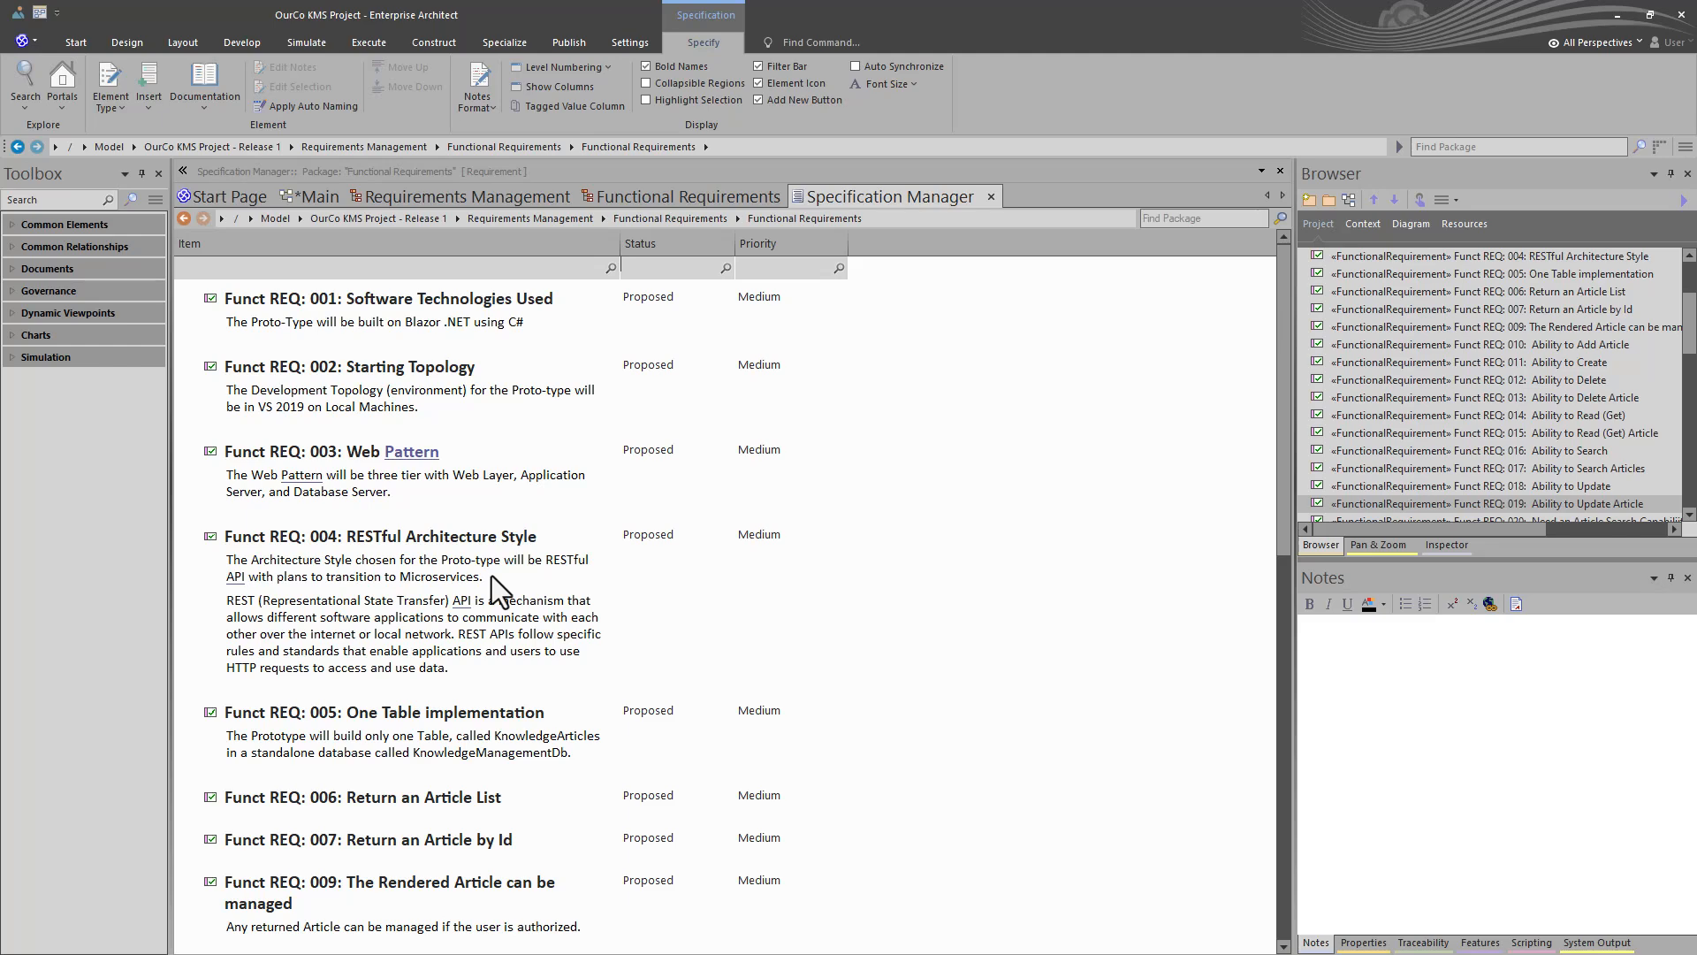
left_click(473, 623)
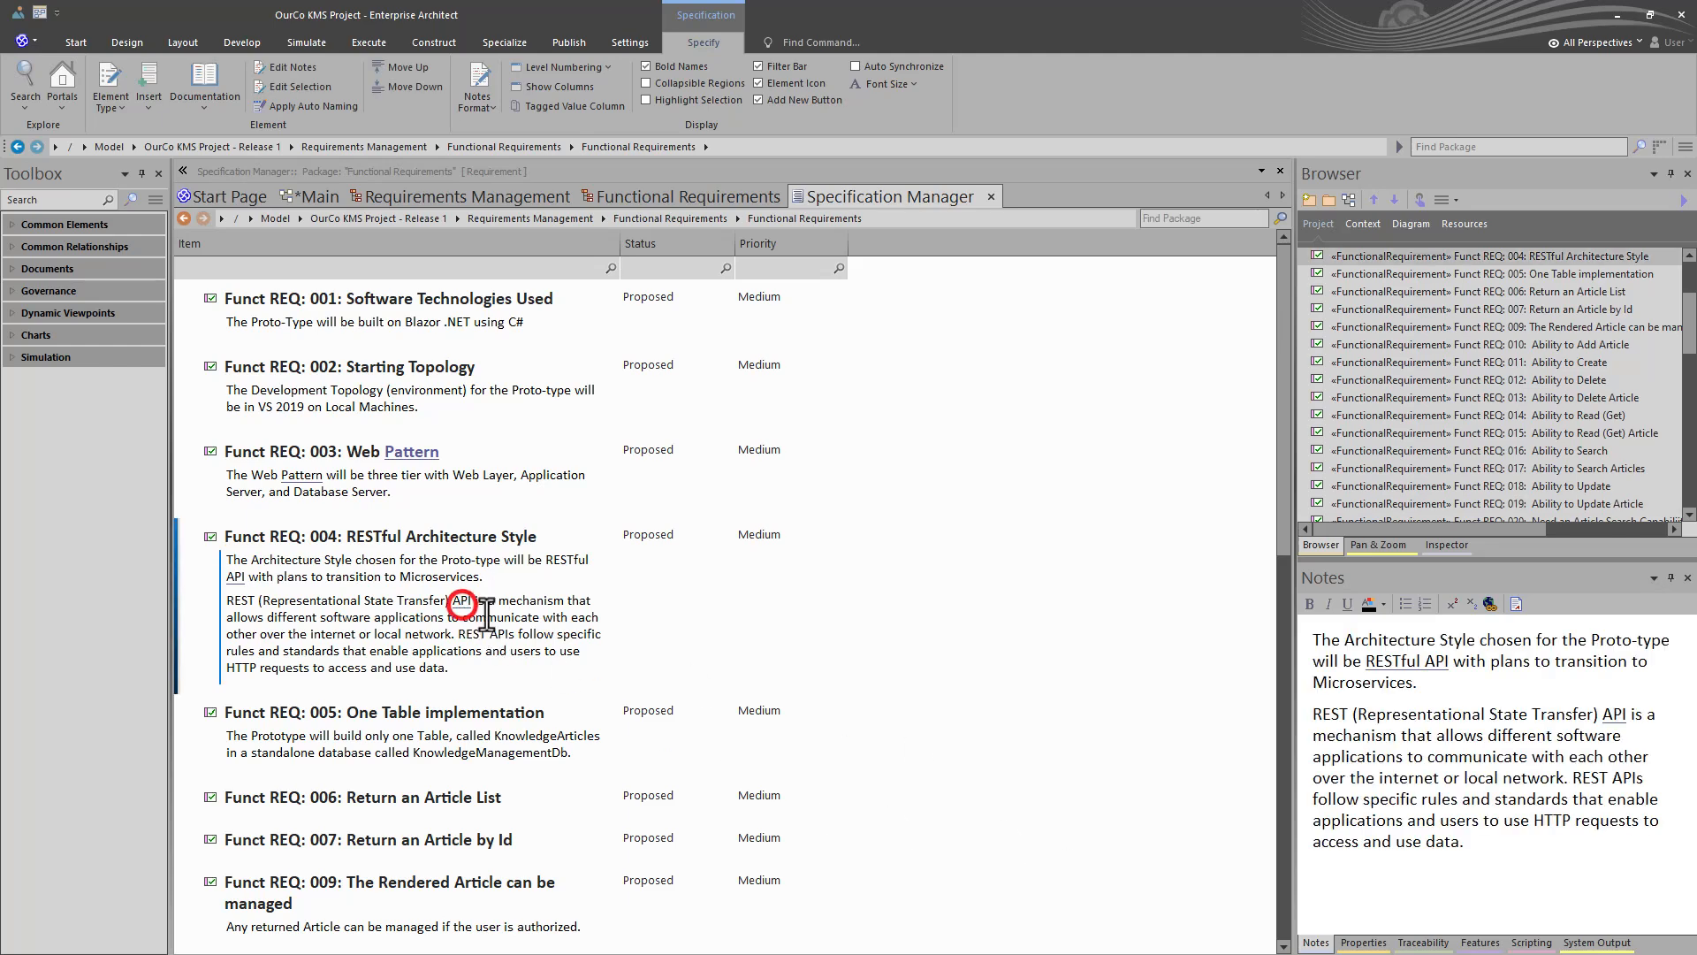
left_click(1421, 942)
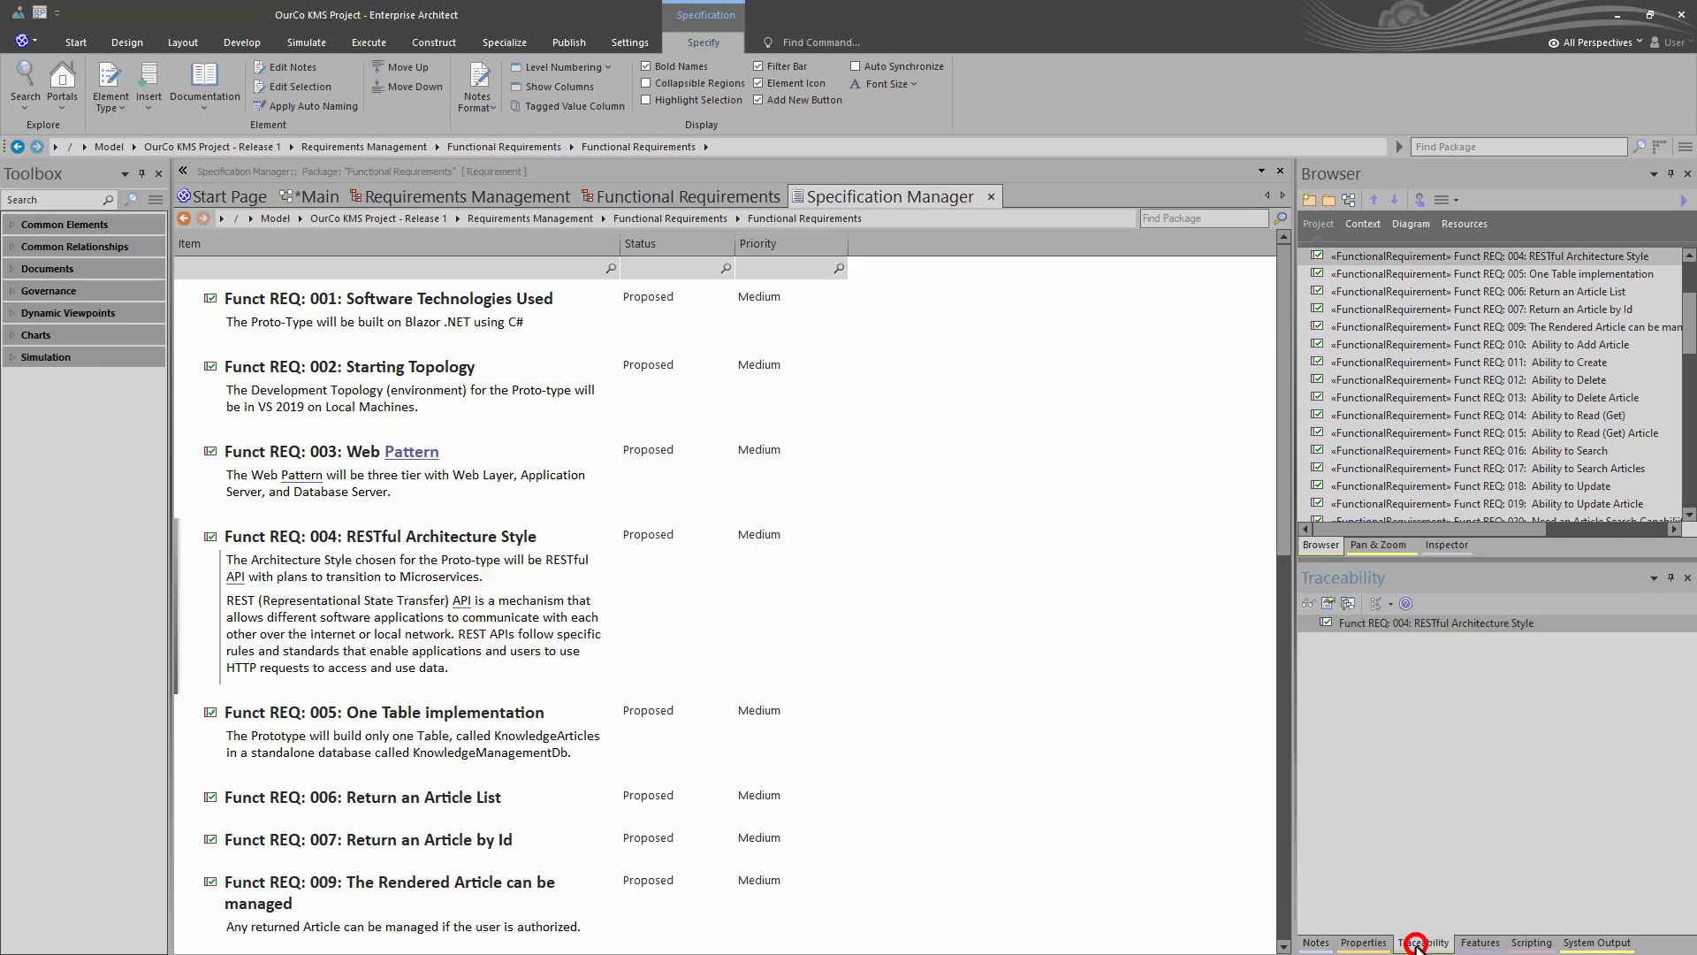
left_click(325, 612)
left_click(324, 492)
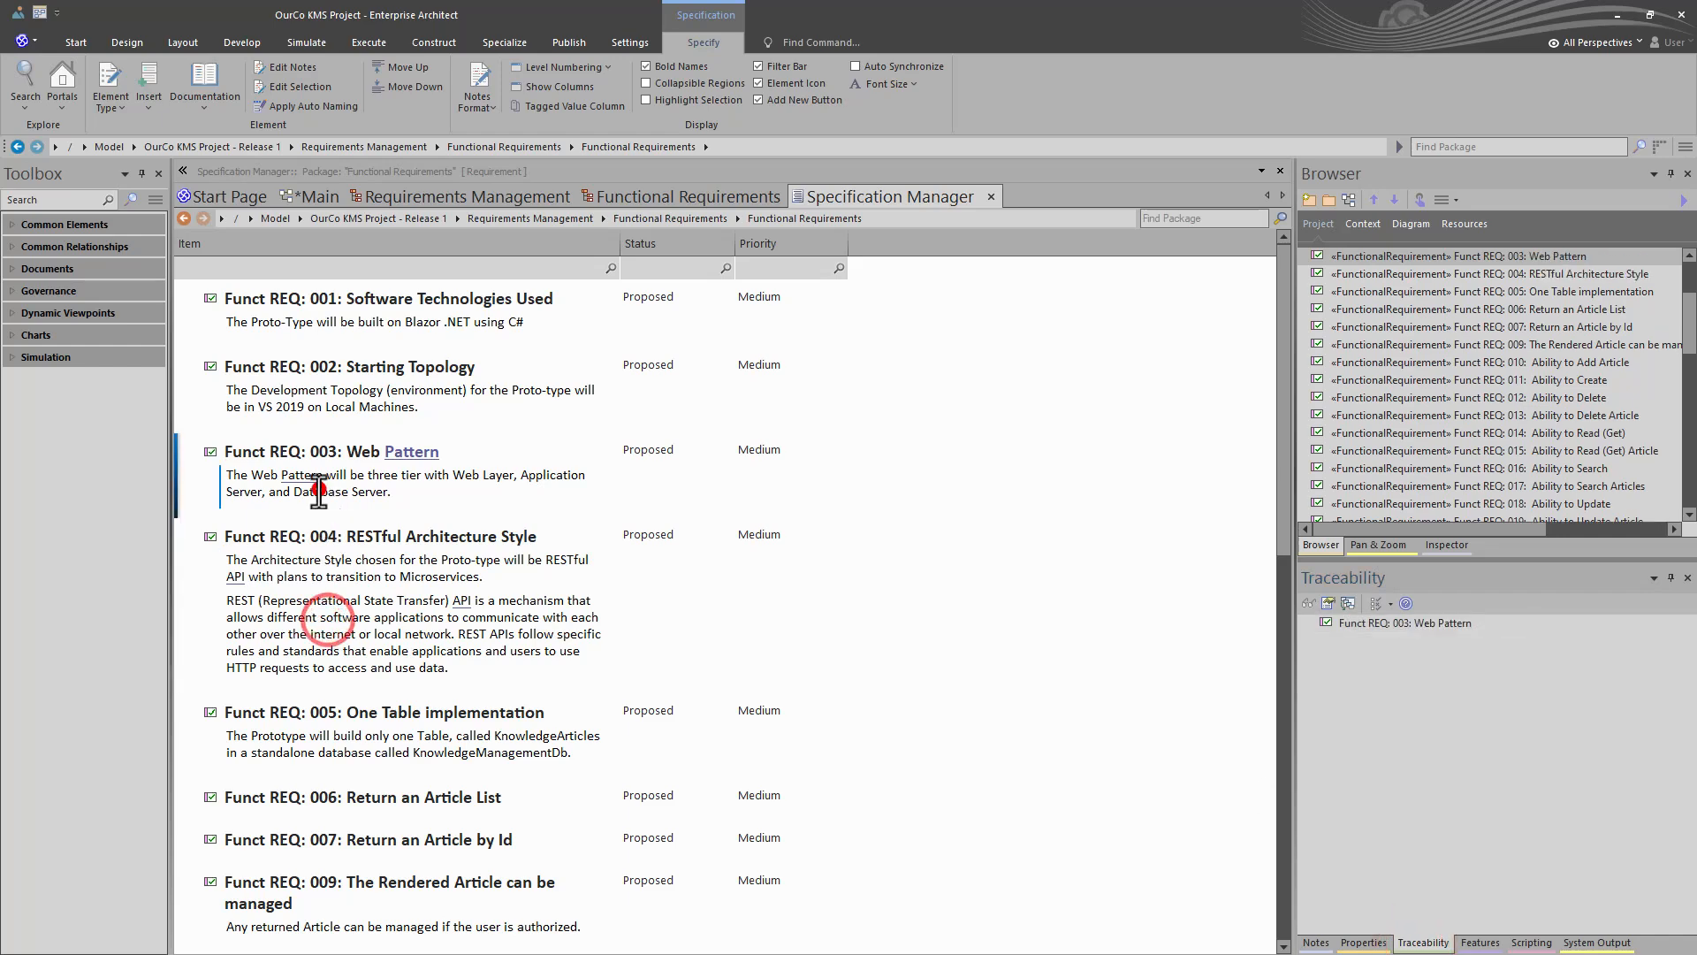
left_click(316, 389)
left_click(321, 334)
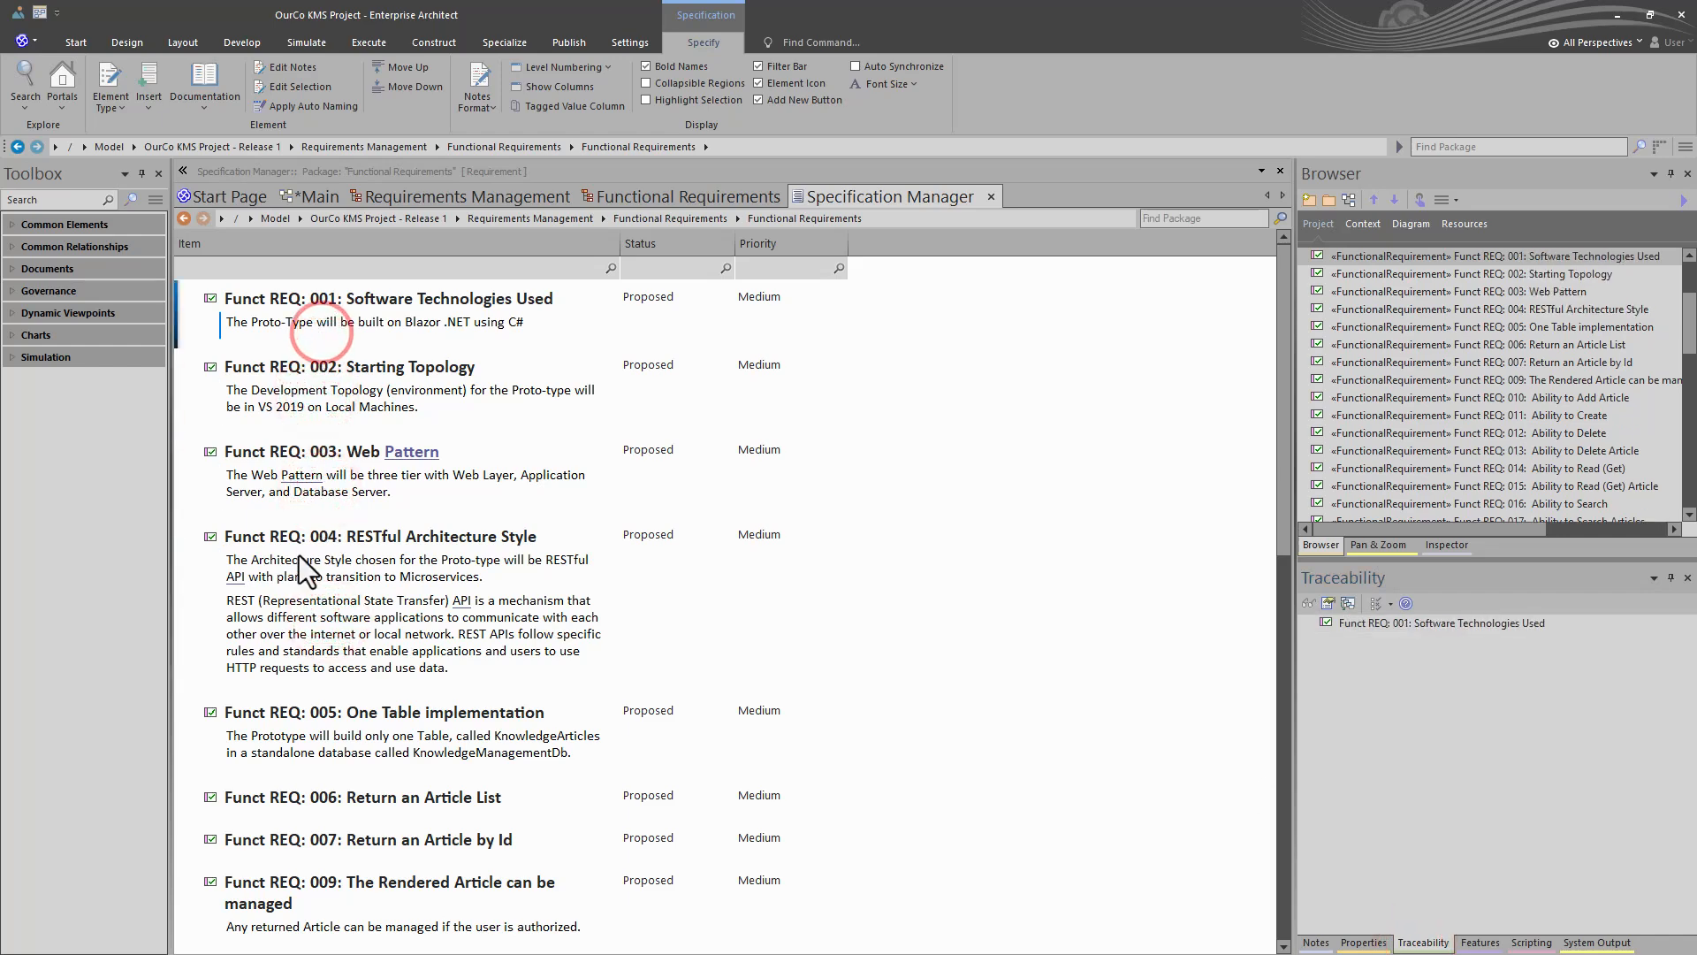
left_click(307, 596)
left_click(359, 483)
left_click(363, 397)
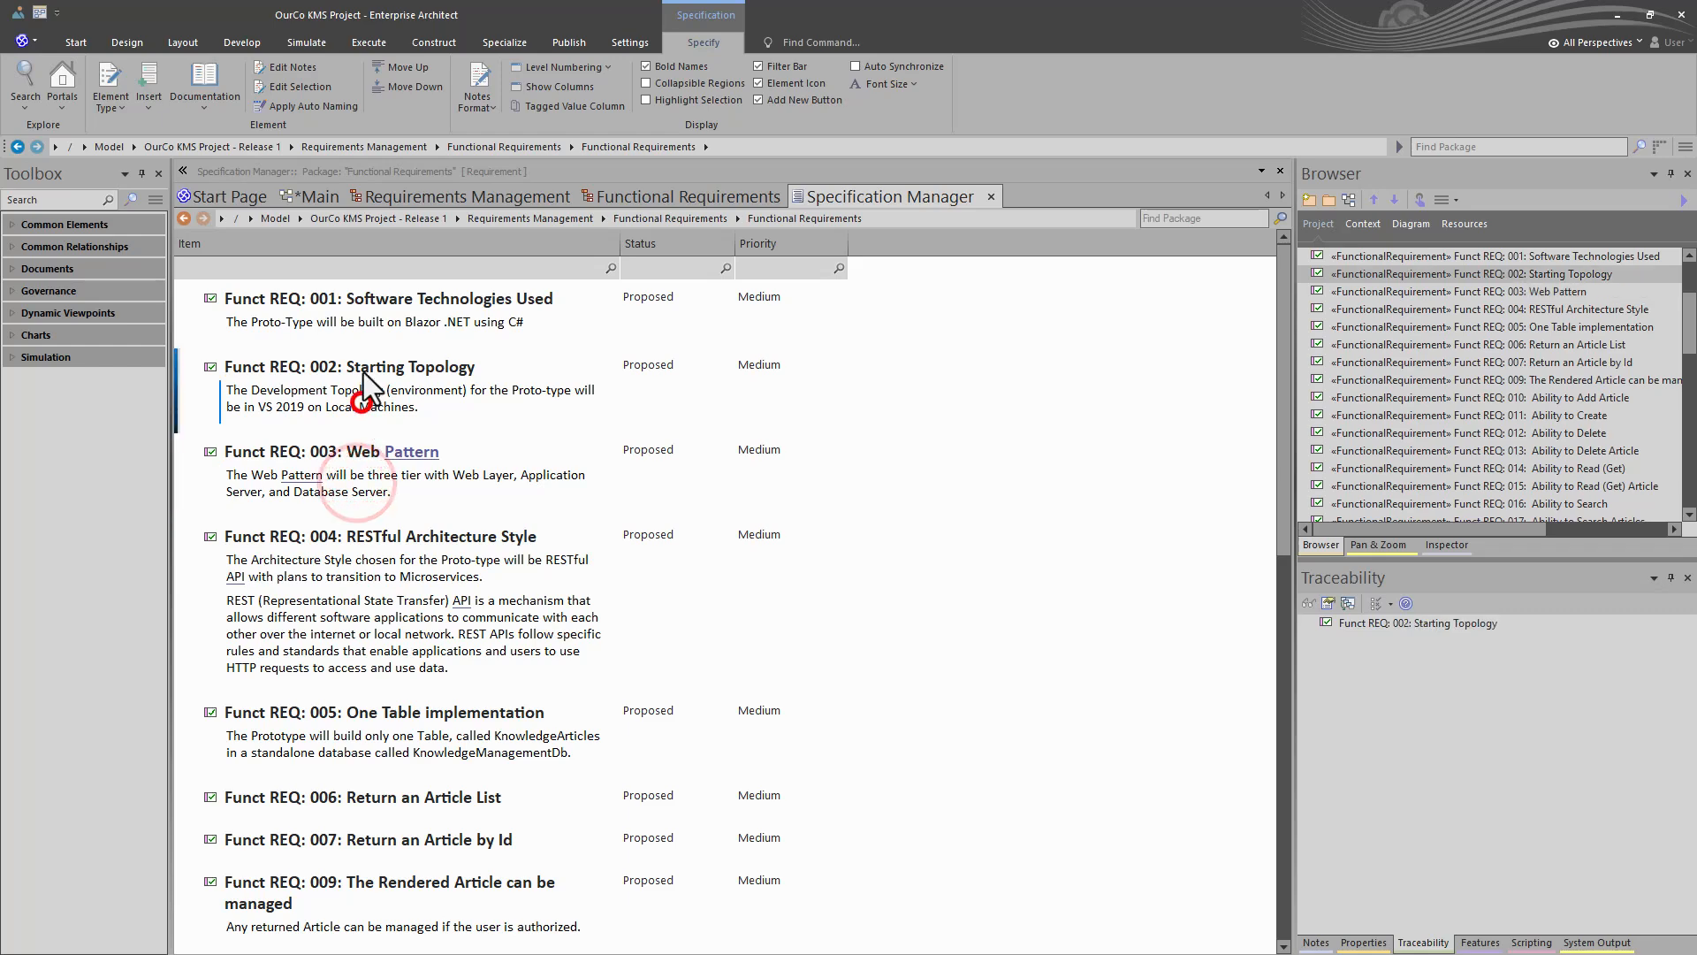
left_click(364, 322)
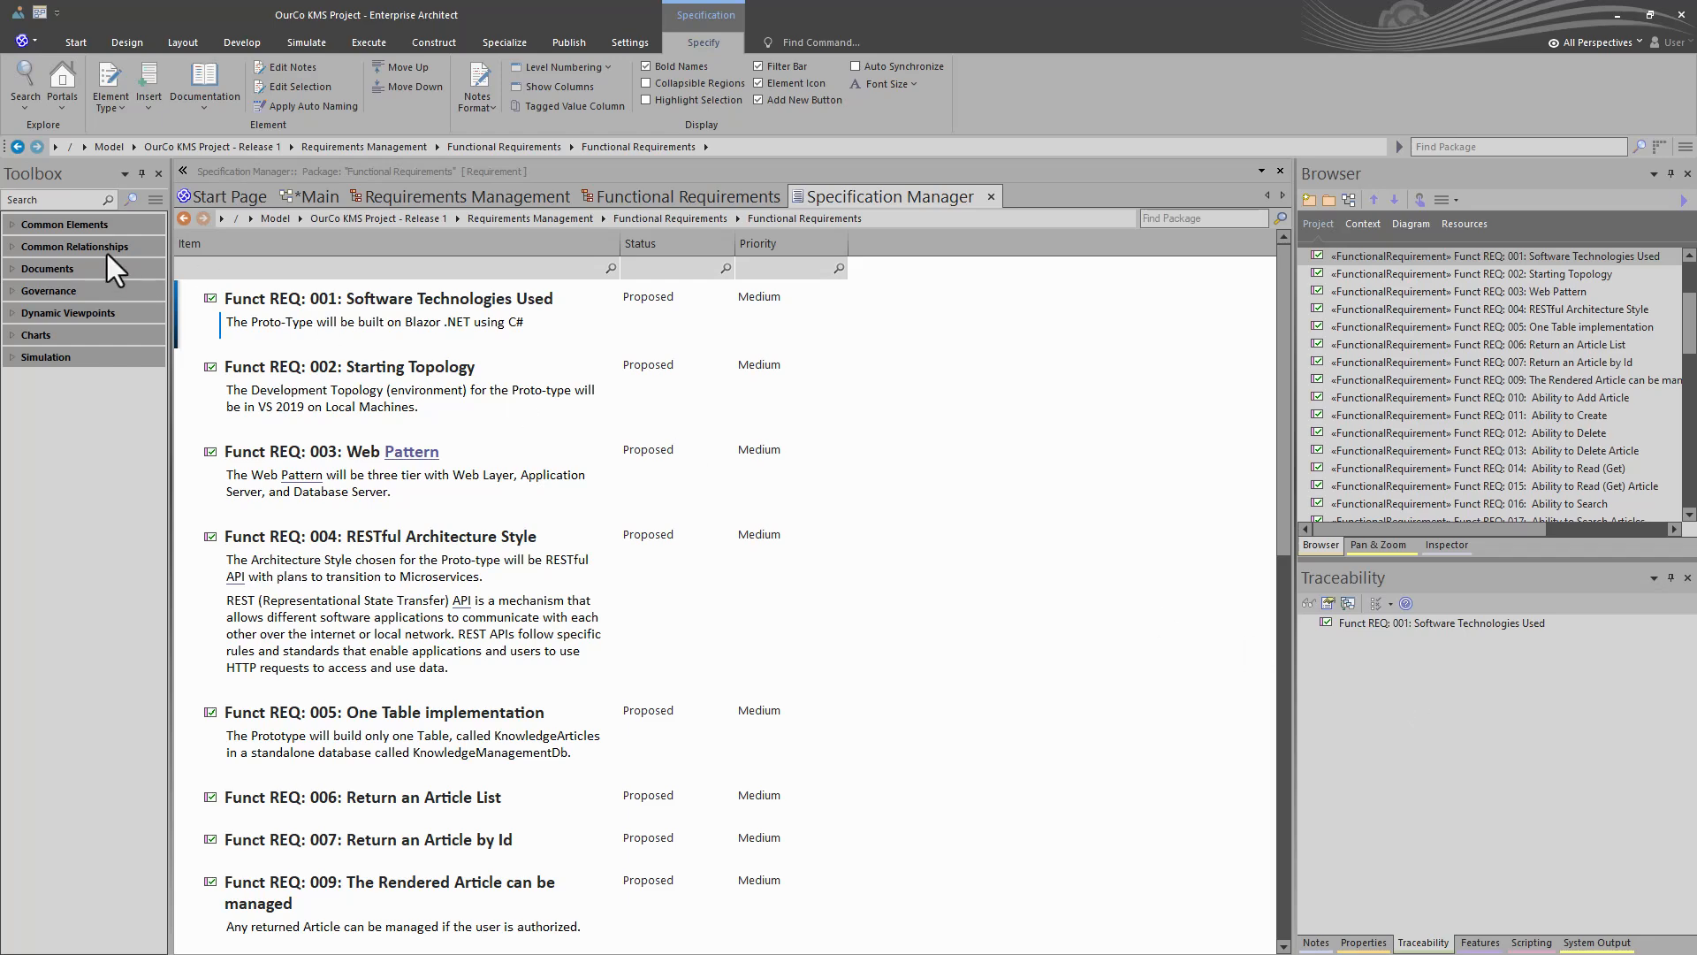
Step: Close the Specification Manager and the Functional Requirements diagram, and reopen that diagram from the project tree
left_click(778, 196)
left_click(778, 195)
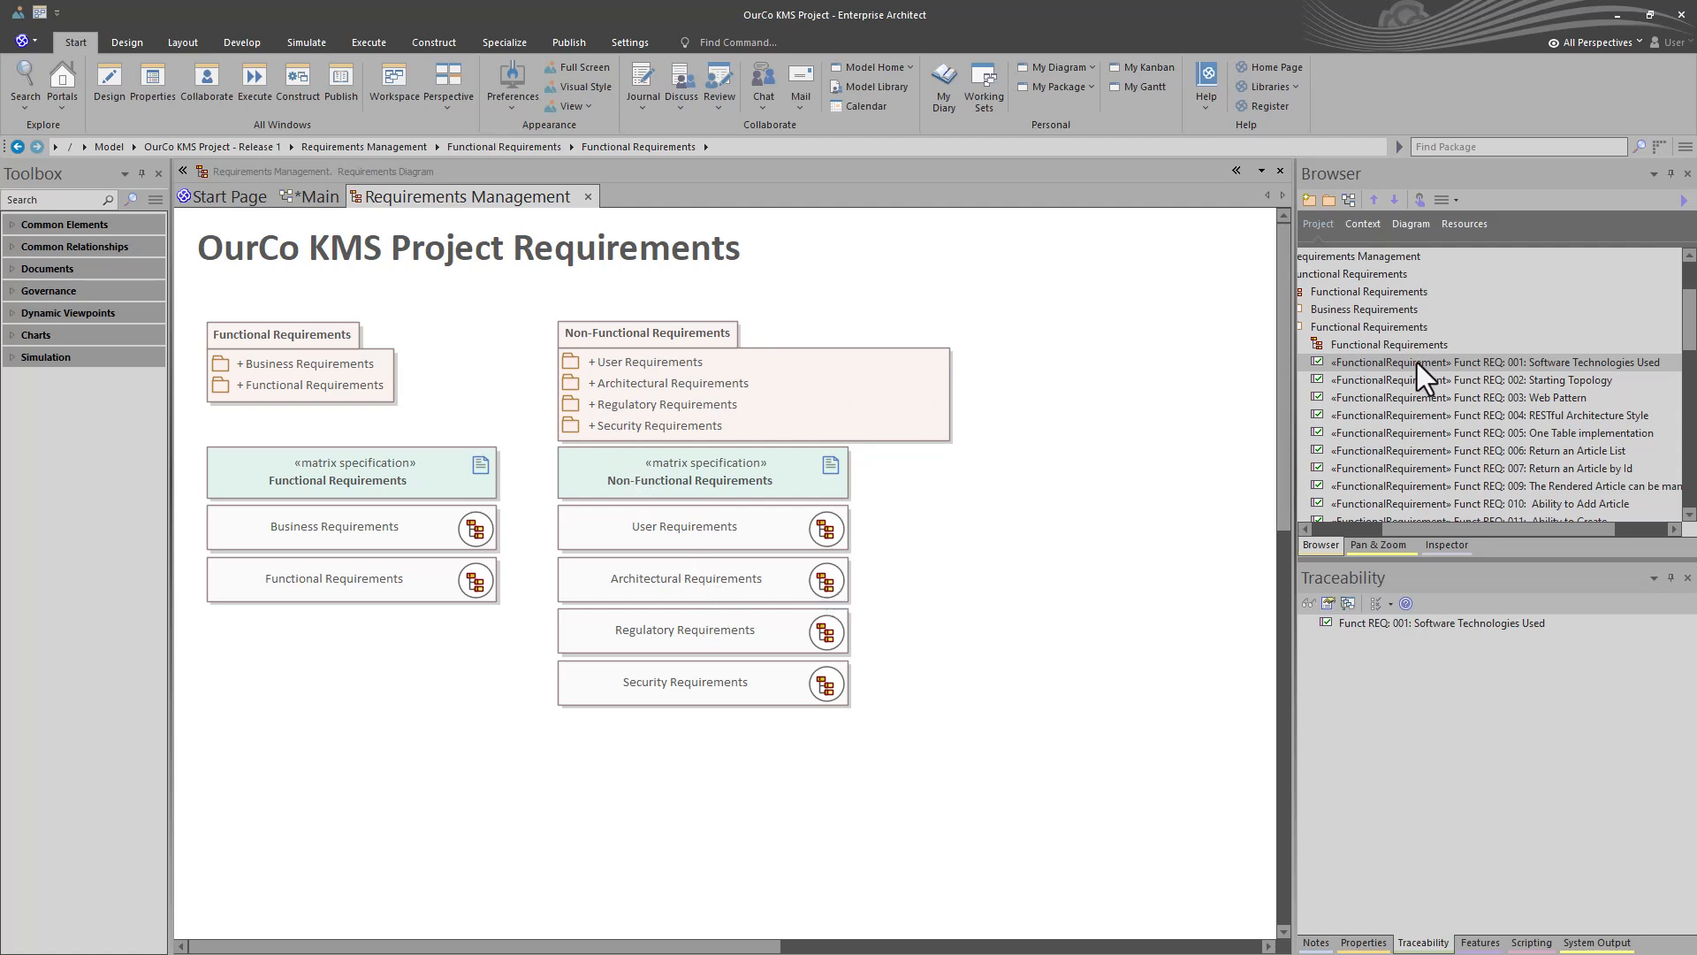
double_click(1383, 346)
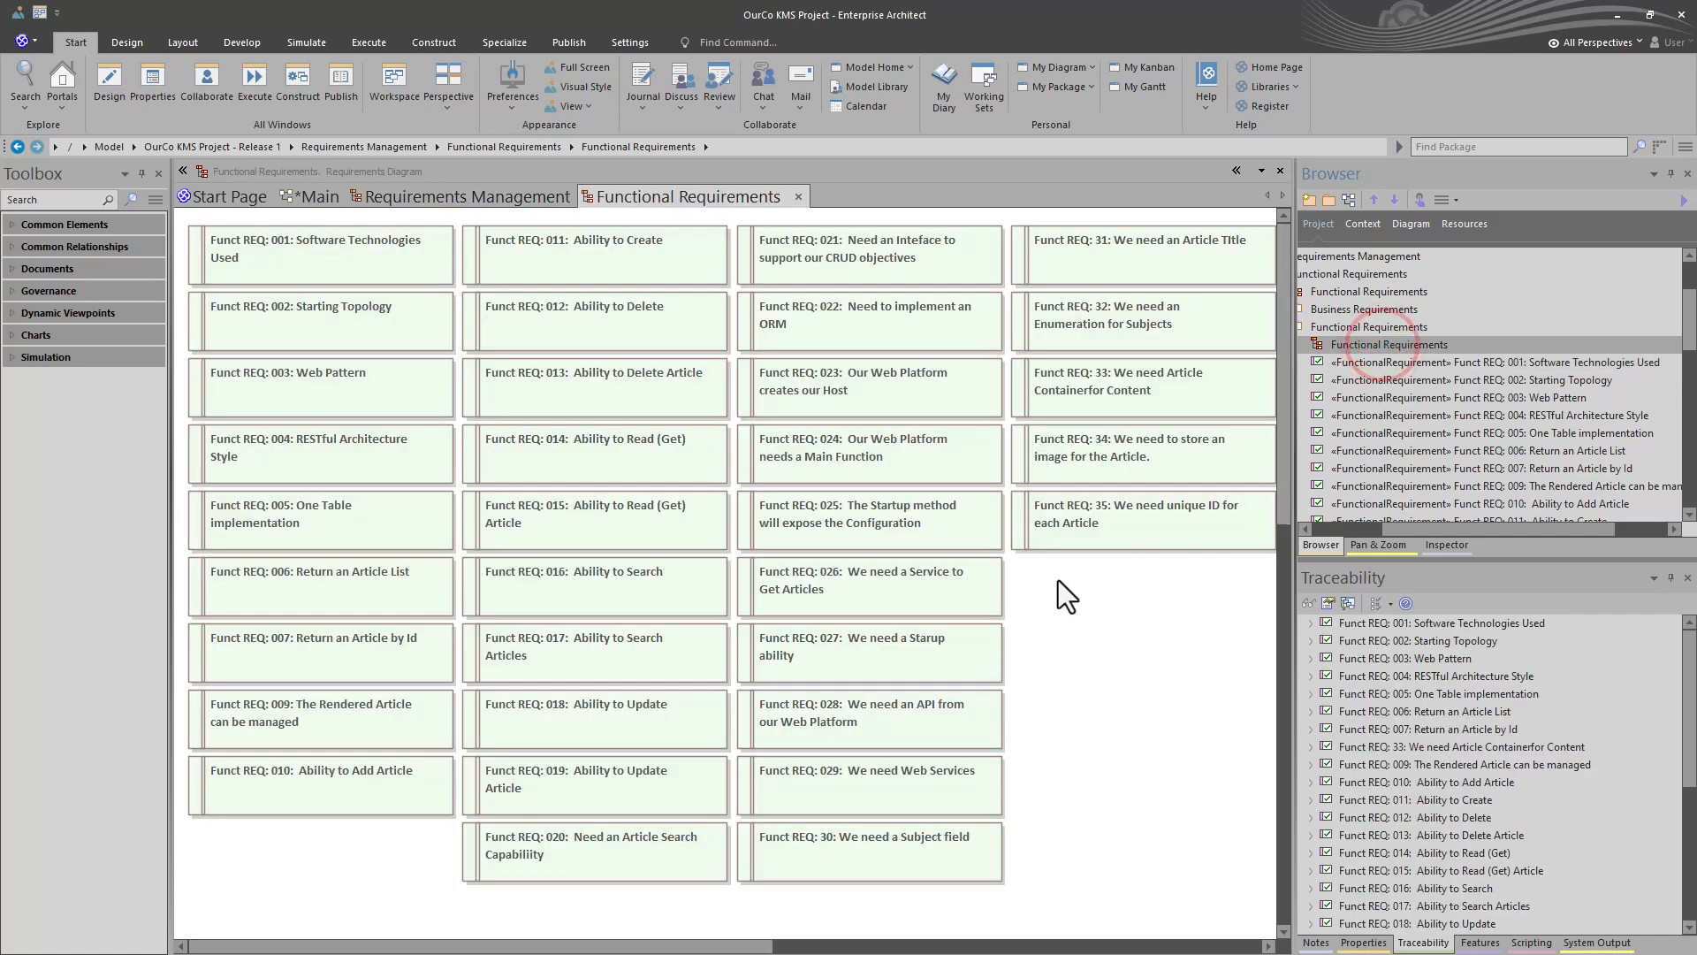
Step: Switch the Functional Requirements diagram to Specification View, and close that view after viewing it
right_click(1046, 589)
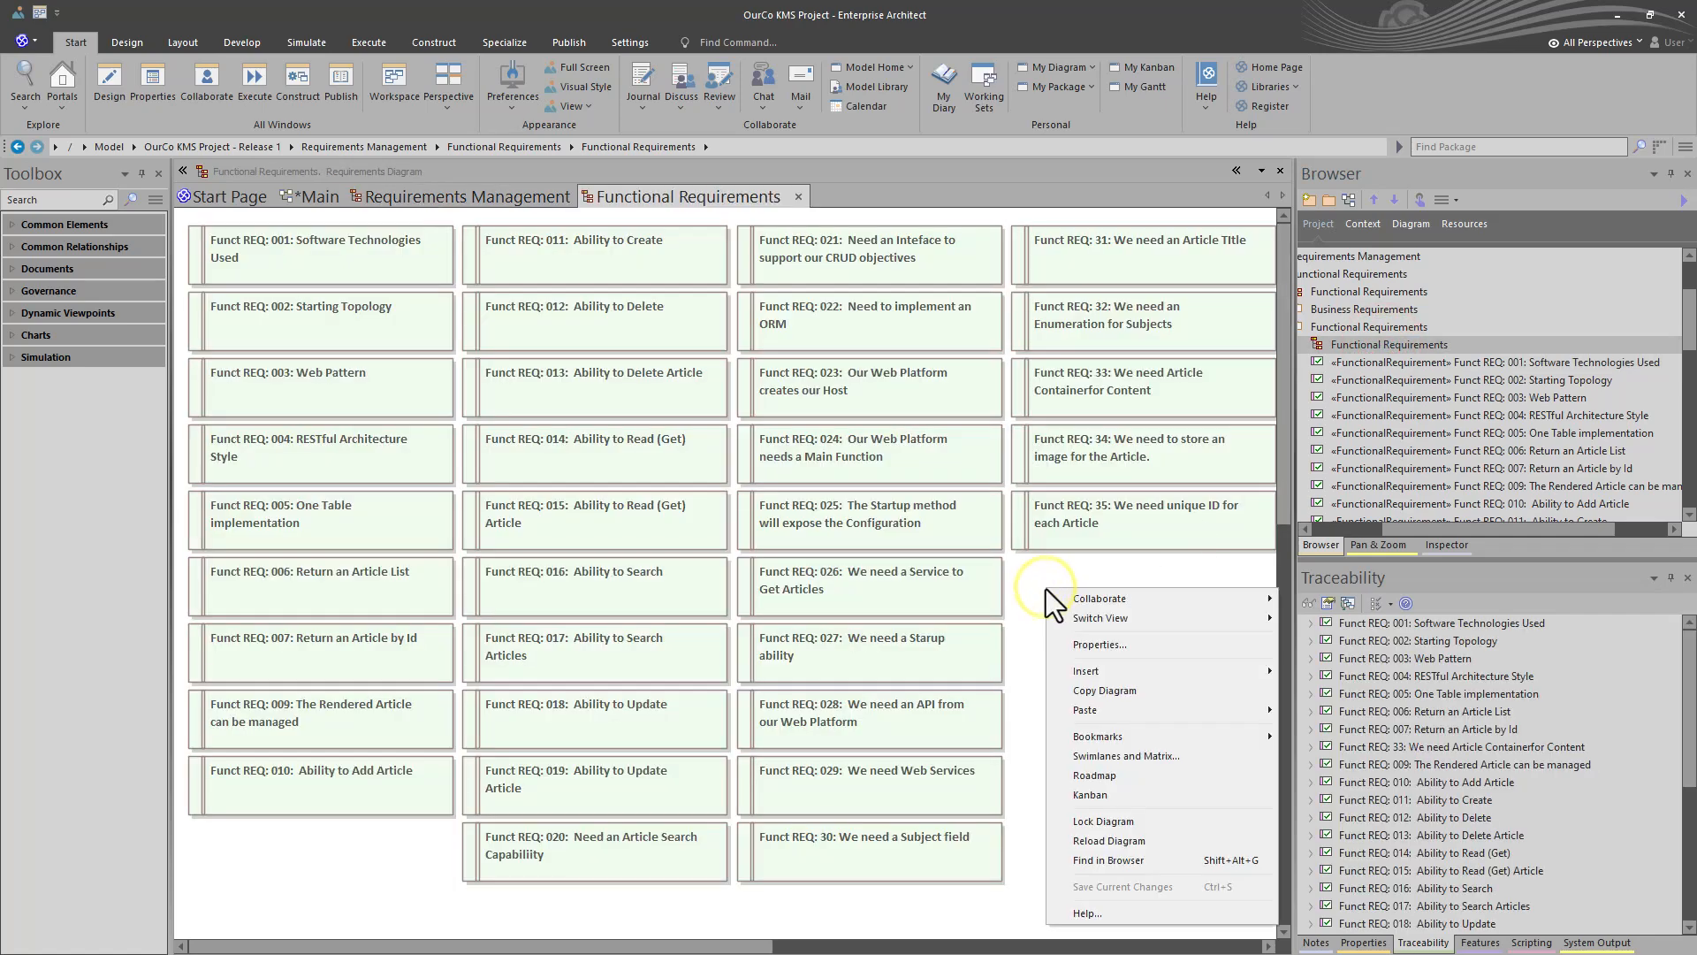
mouse_move(1148, 621)
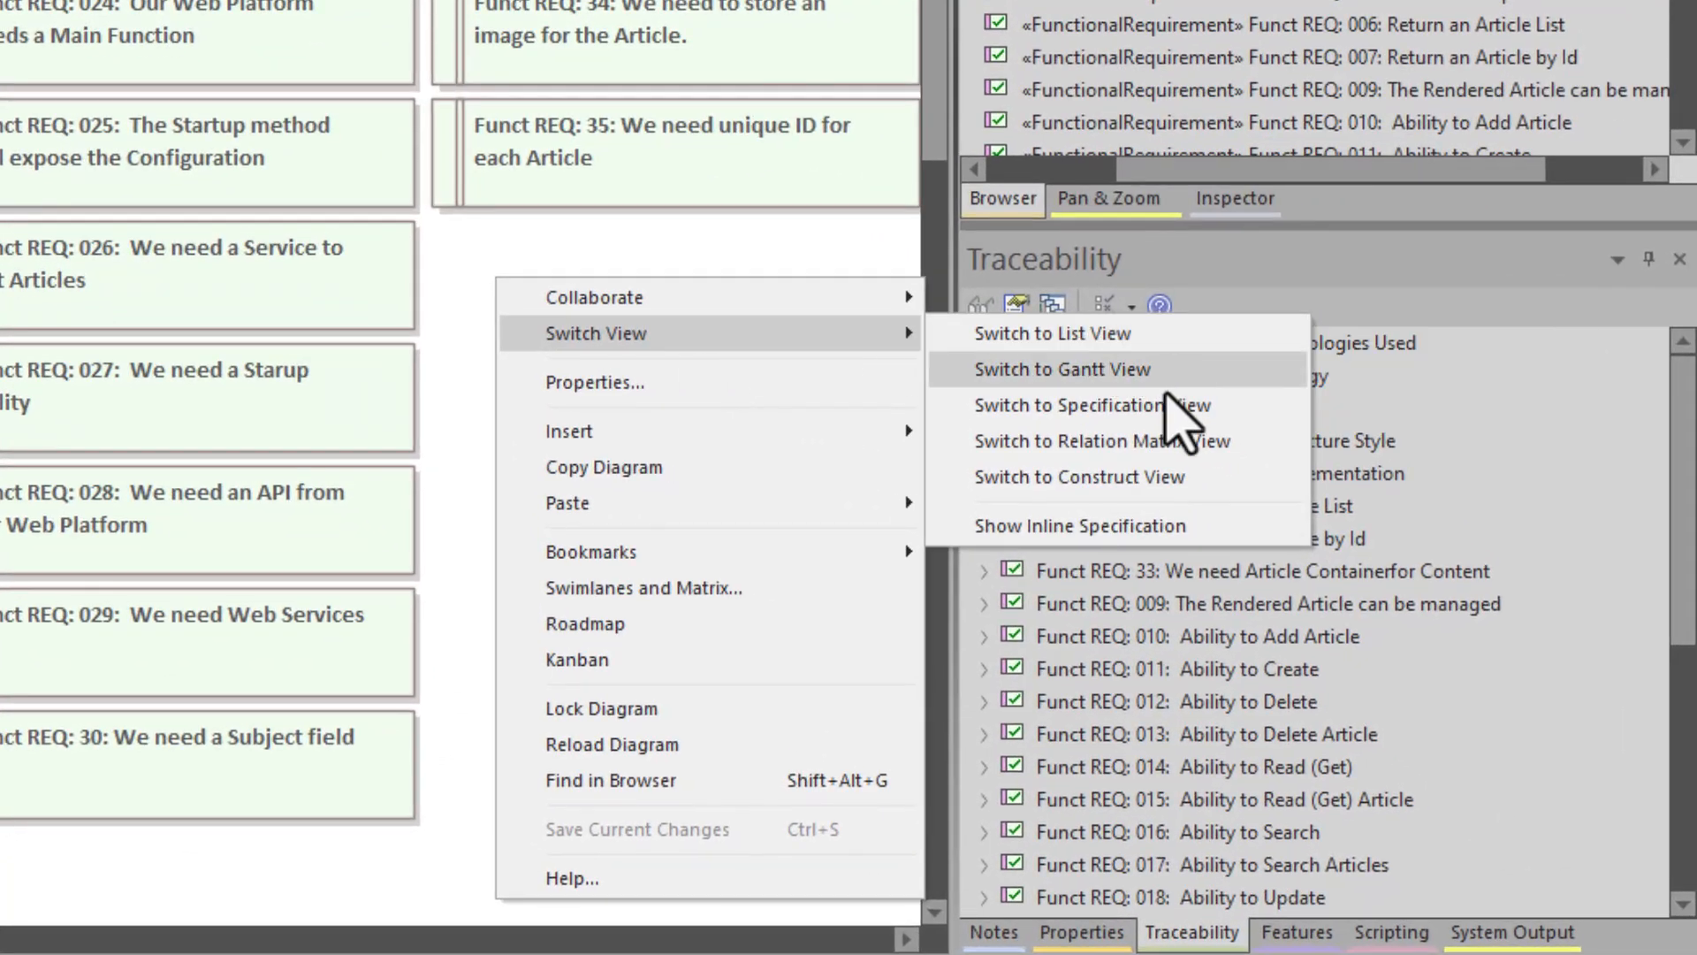
left_click(1158, 407)
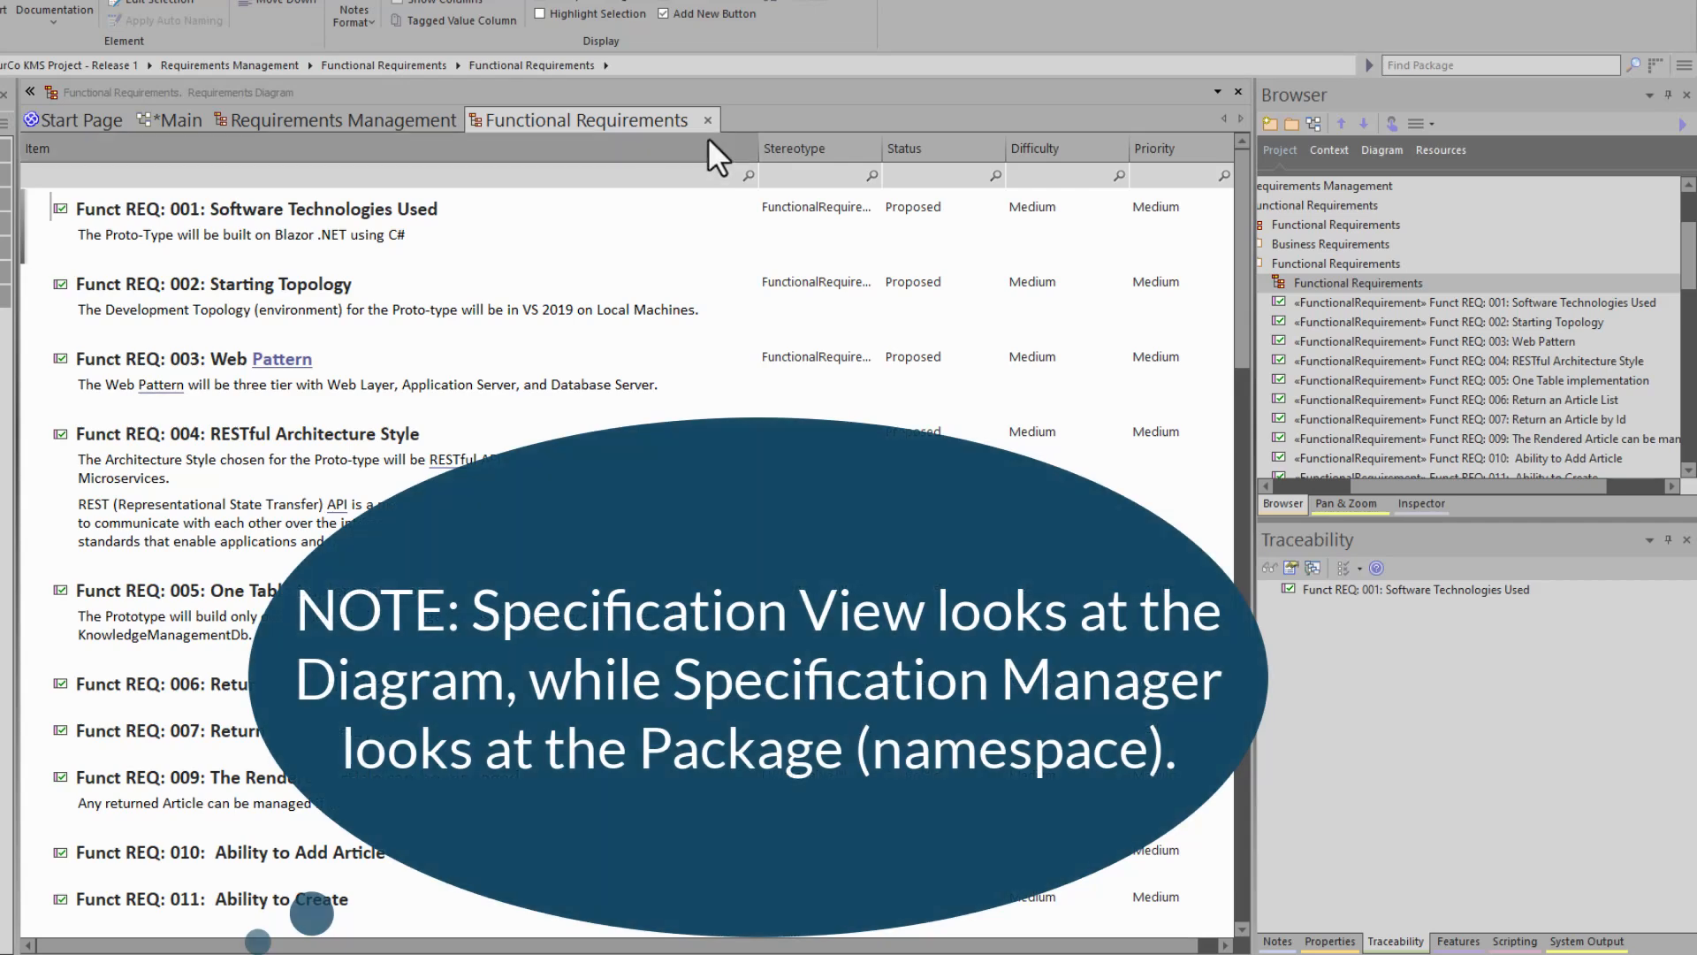
left_click(708, 117)
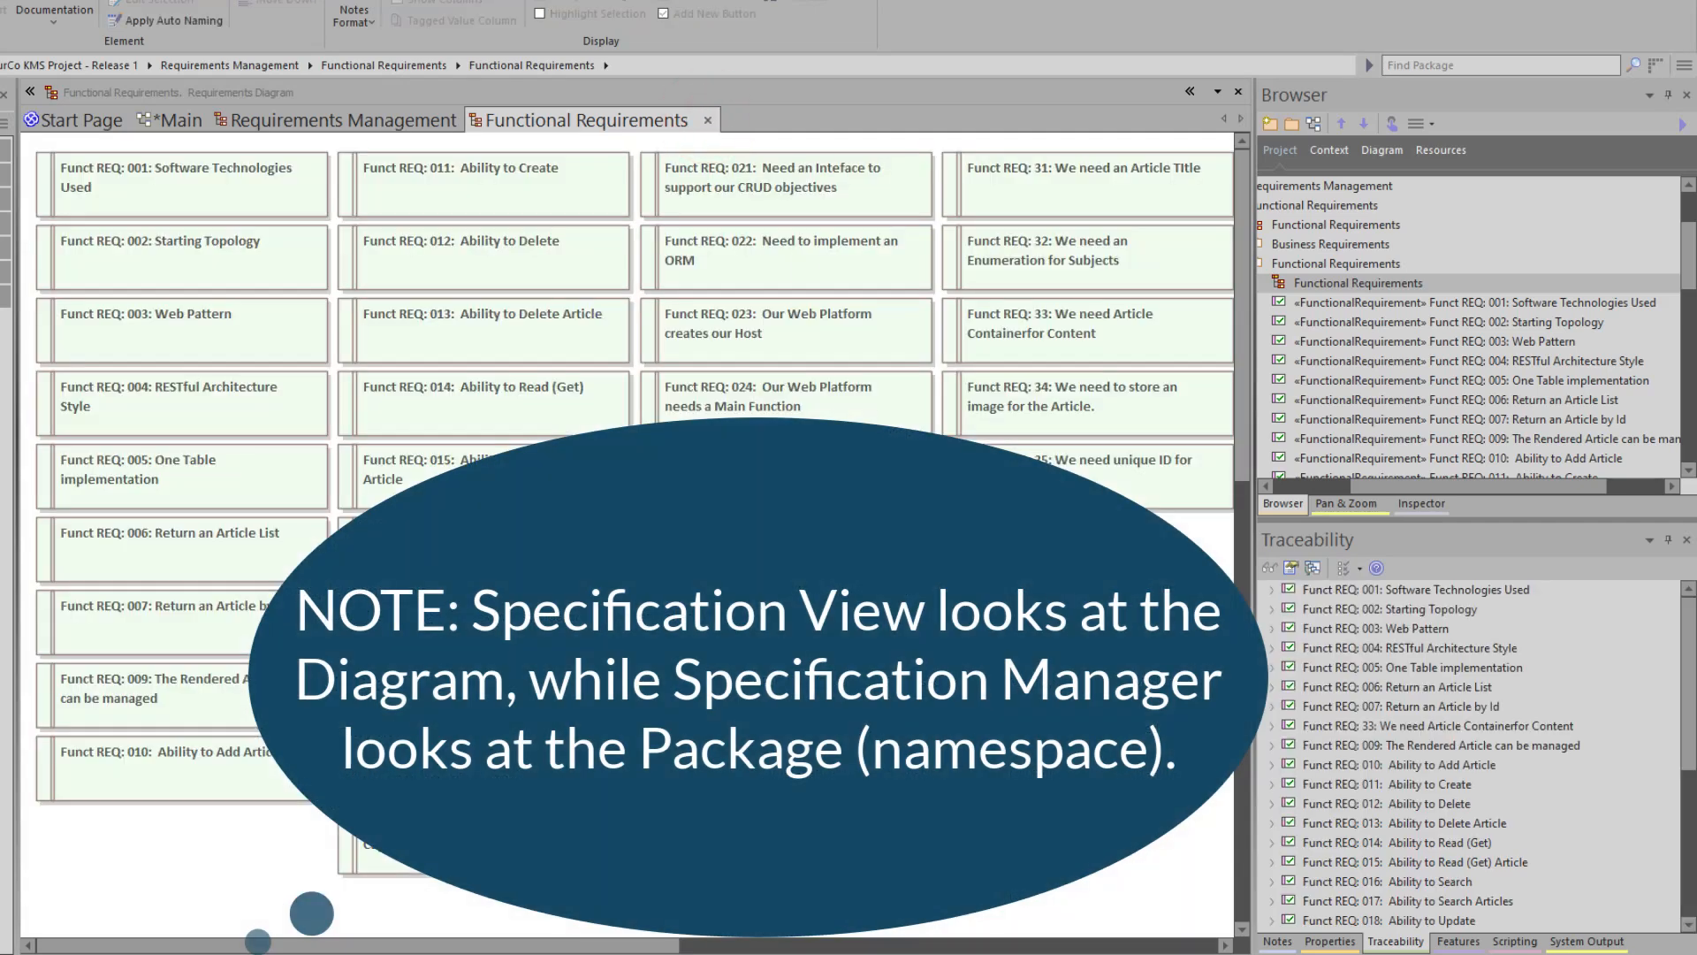
Step: Switch the Functional Requirements diagram to Relation Matrix View, and close that view after viewing it
right_click(1005, 241)
mouse_move(1105, 273)
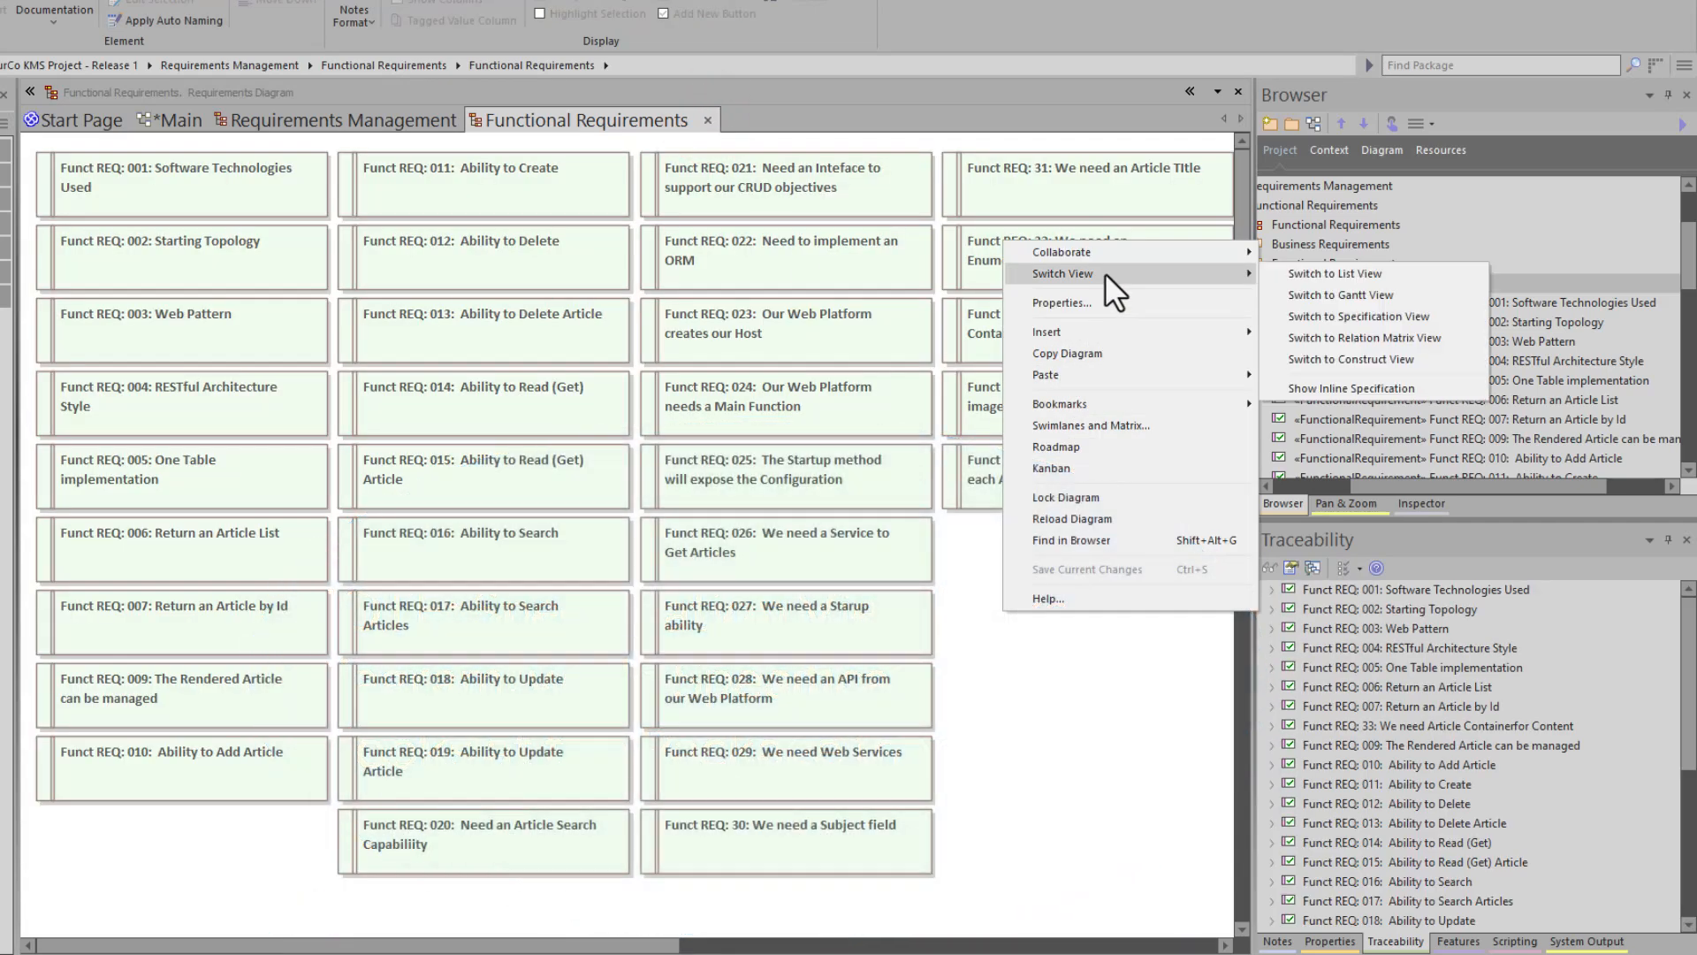
left_click(1404, 334)
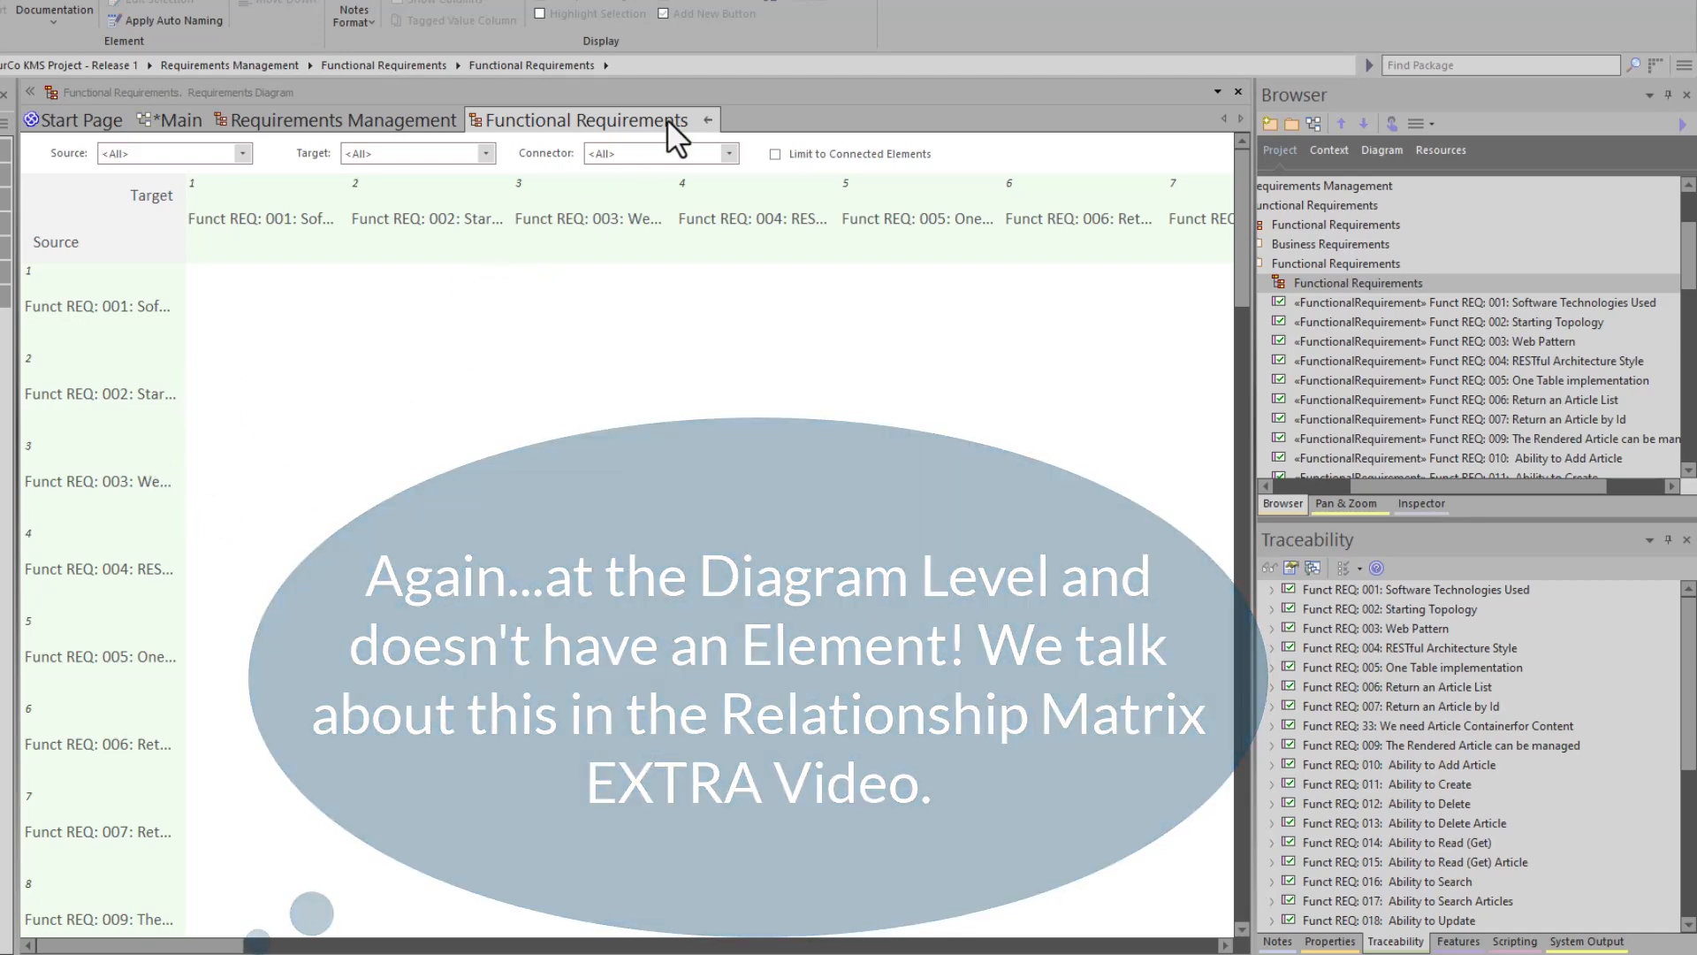
left_click(707, 118)
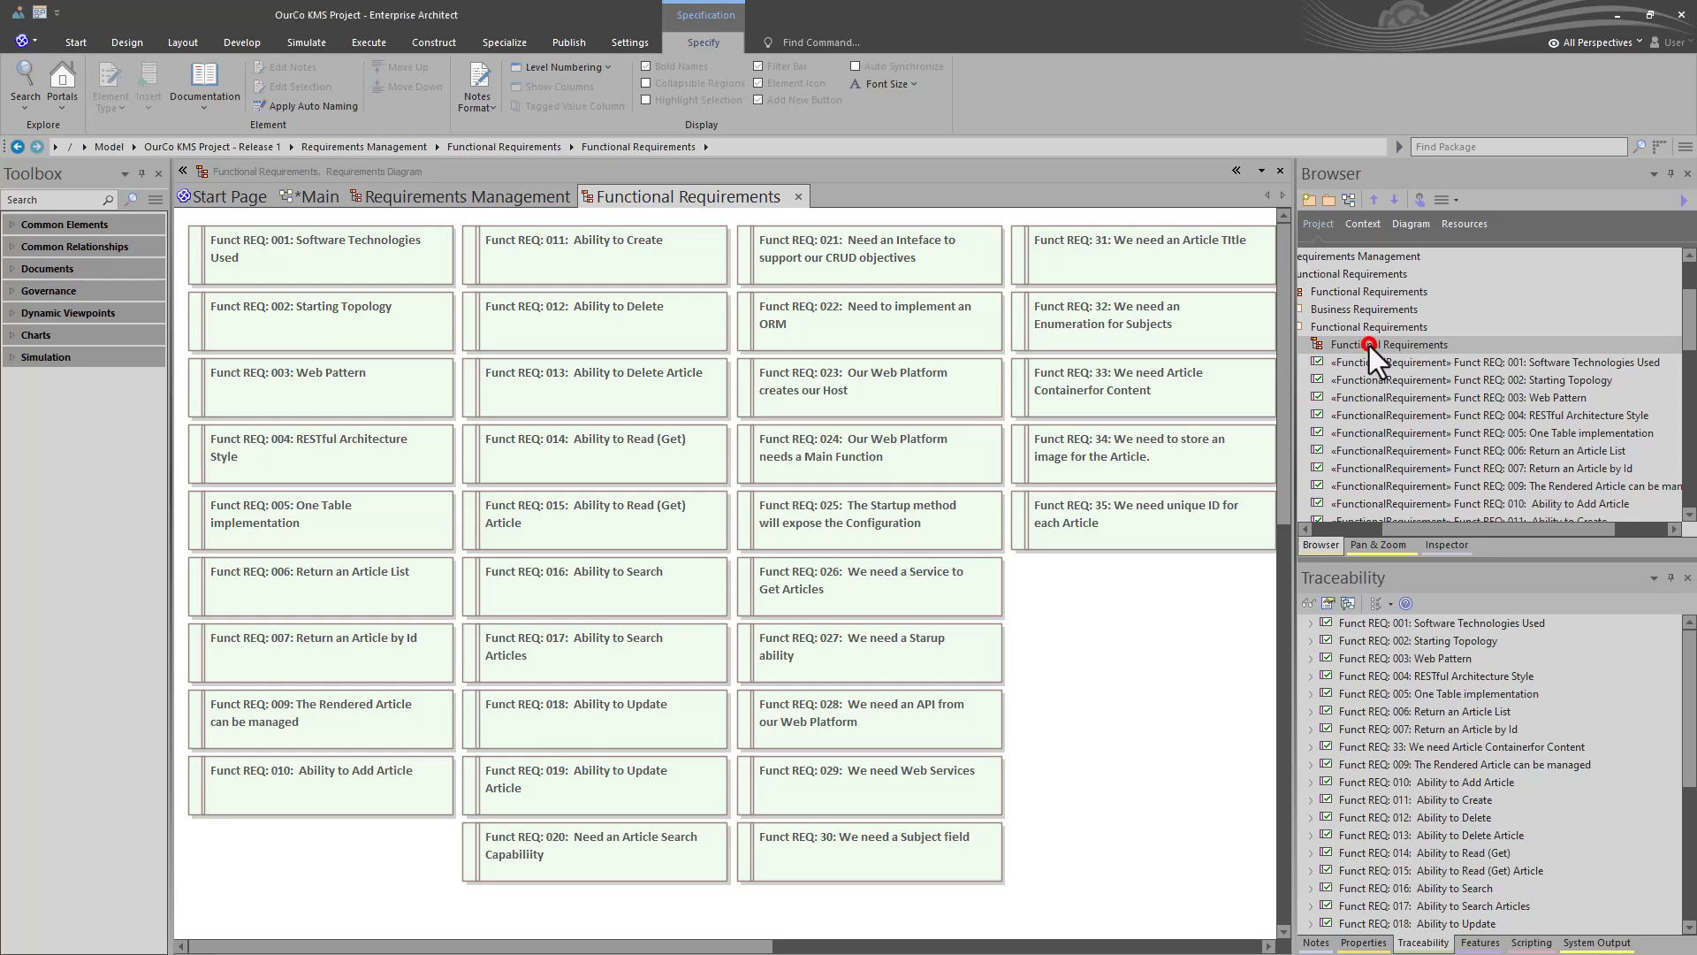
Step: Show the reopened Functional Requirements diagram in Specification View
right_click(1112, 607)
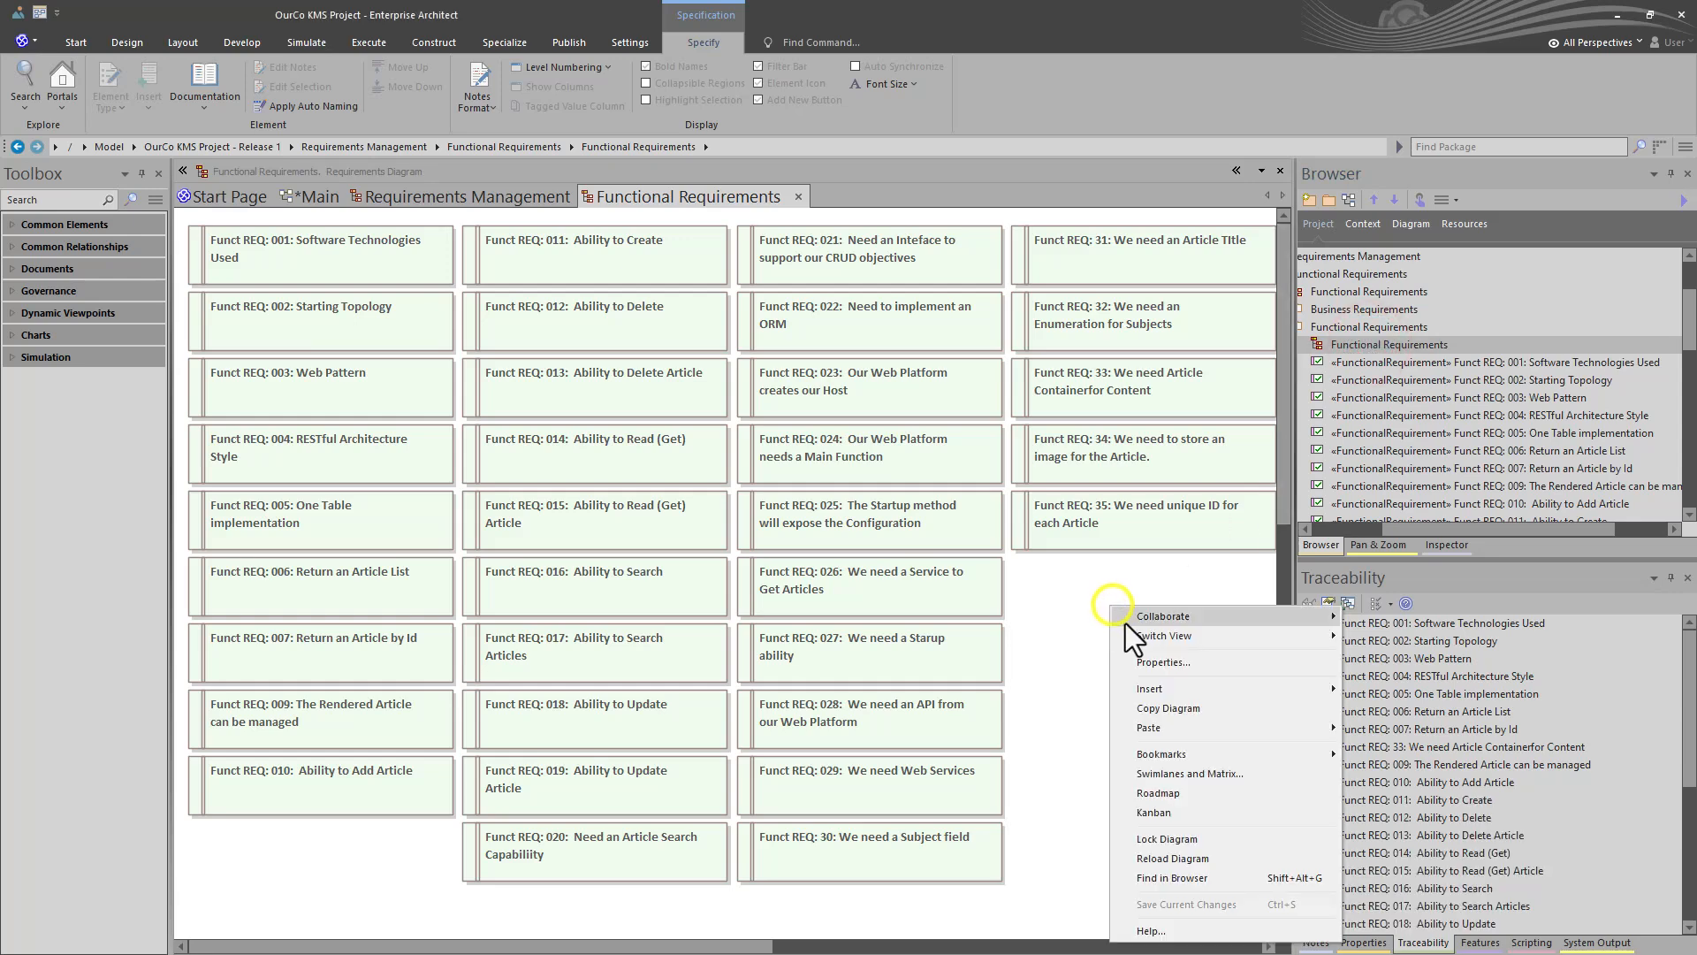
left_click(1211, 631)
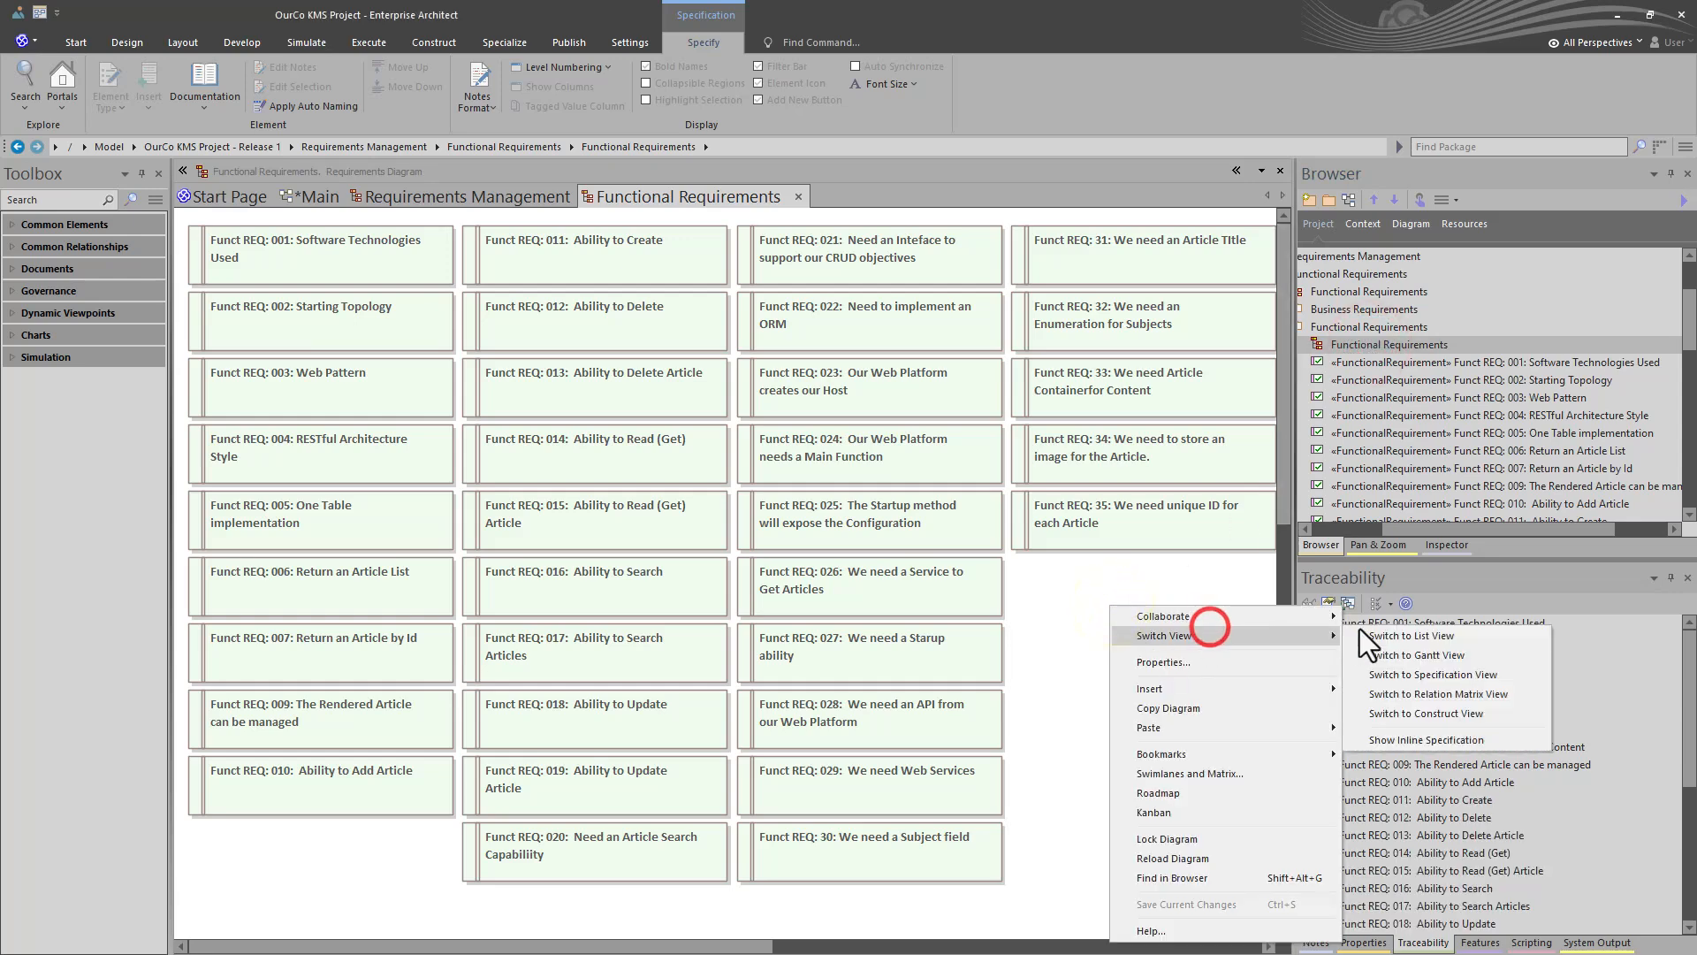
left_click(1433, 671)
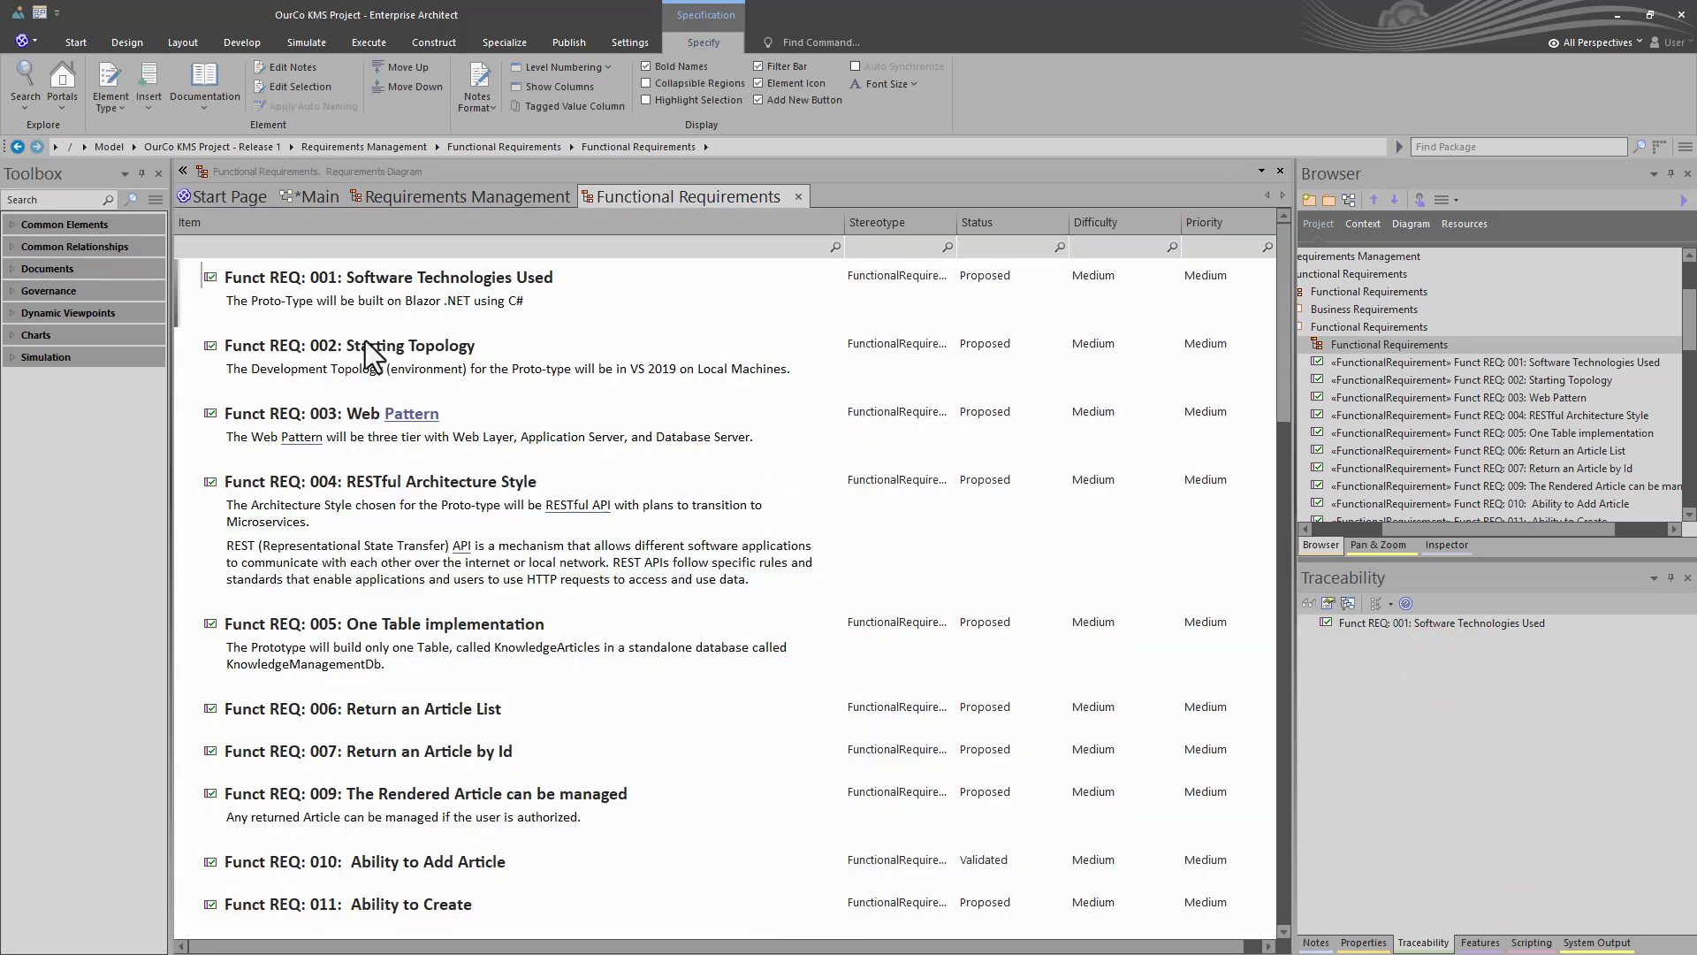
Step: Review requirements 001, 003 and 006 in the specification, highlighting "003: Web" and the noun "Article" in their titles
left_click(346, 274)
double_click(354, 412)
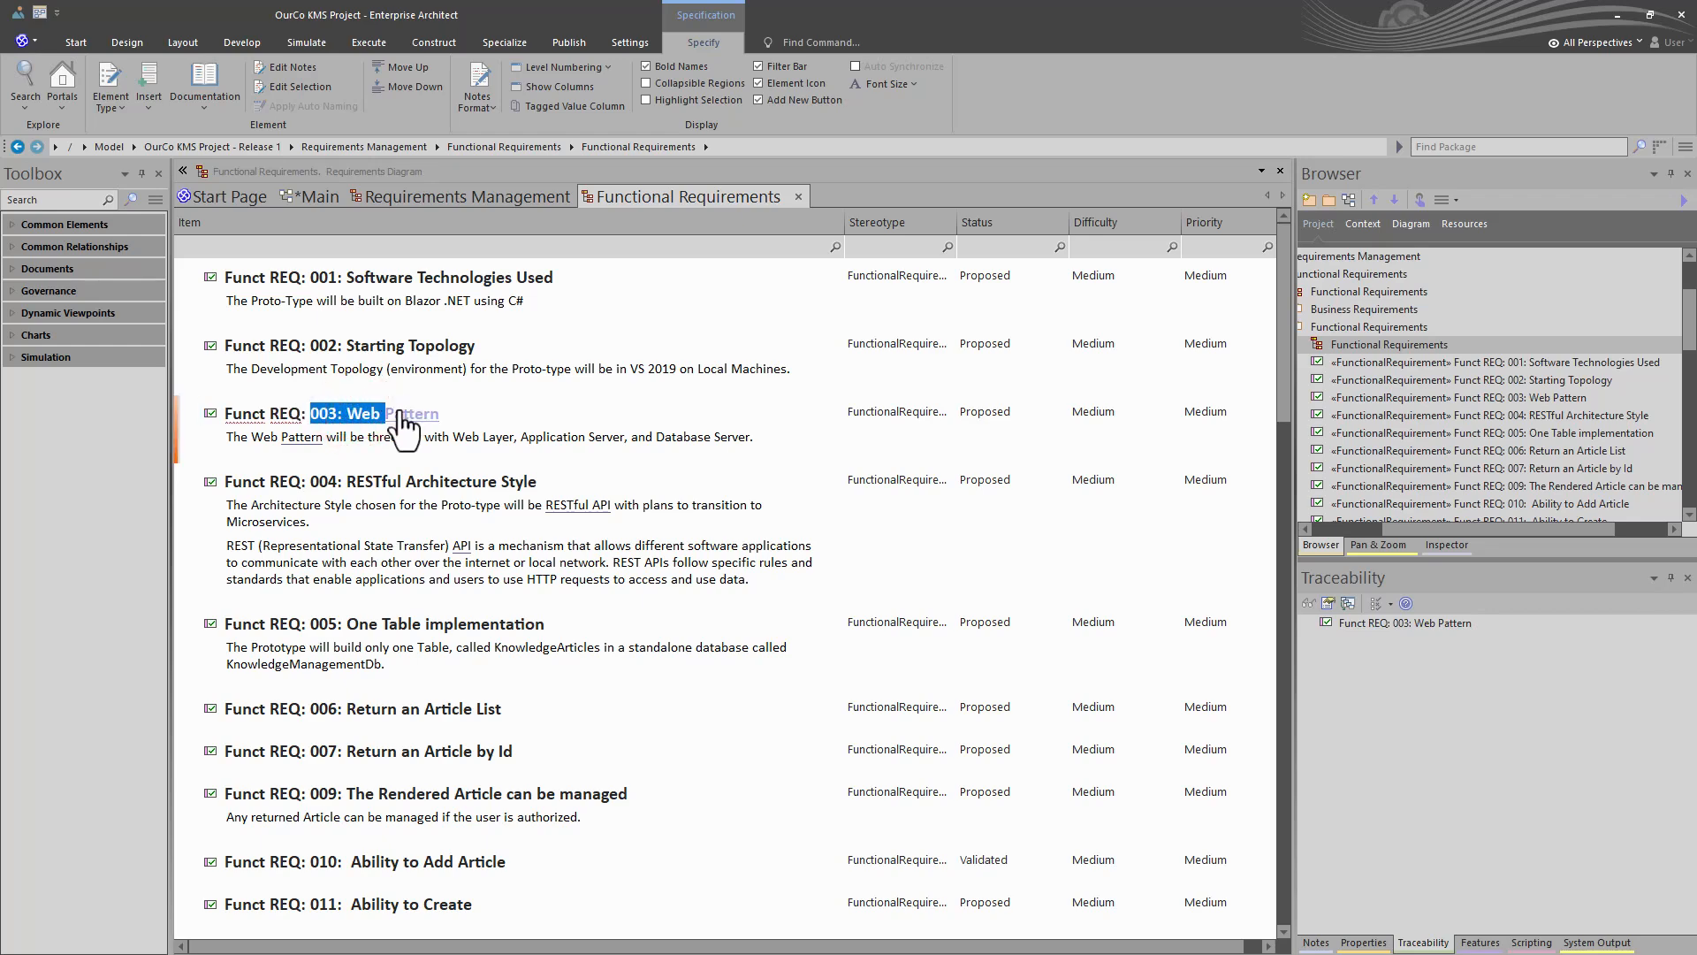
left_click(389, 701)
left_click(438, 711)
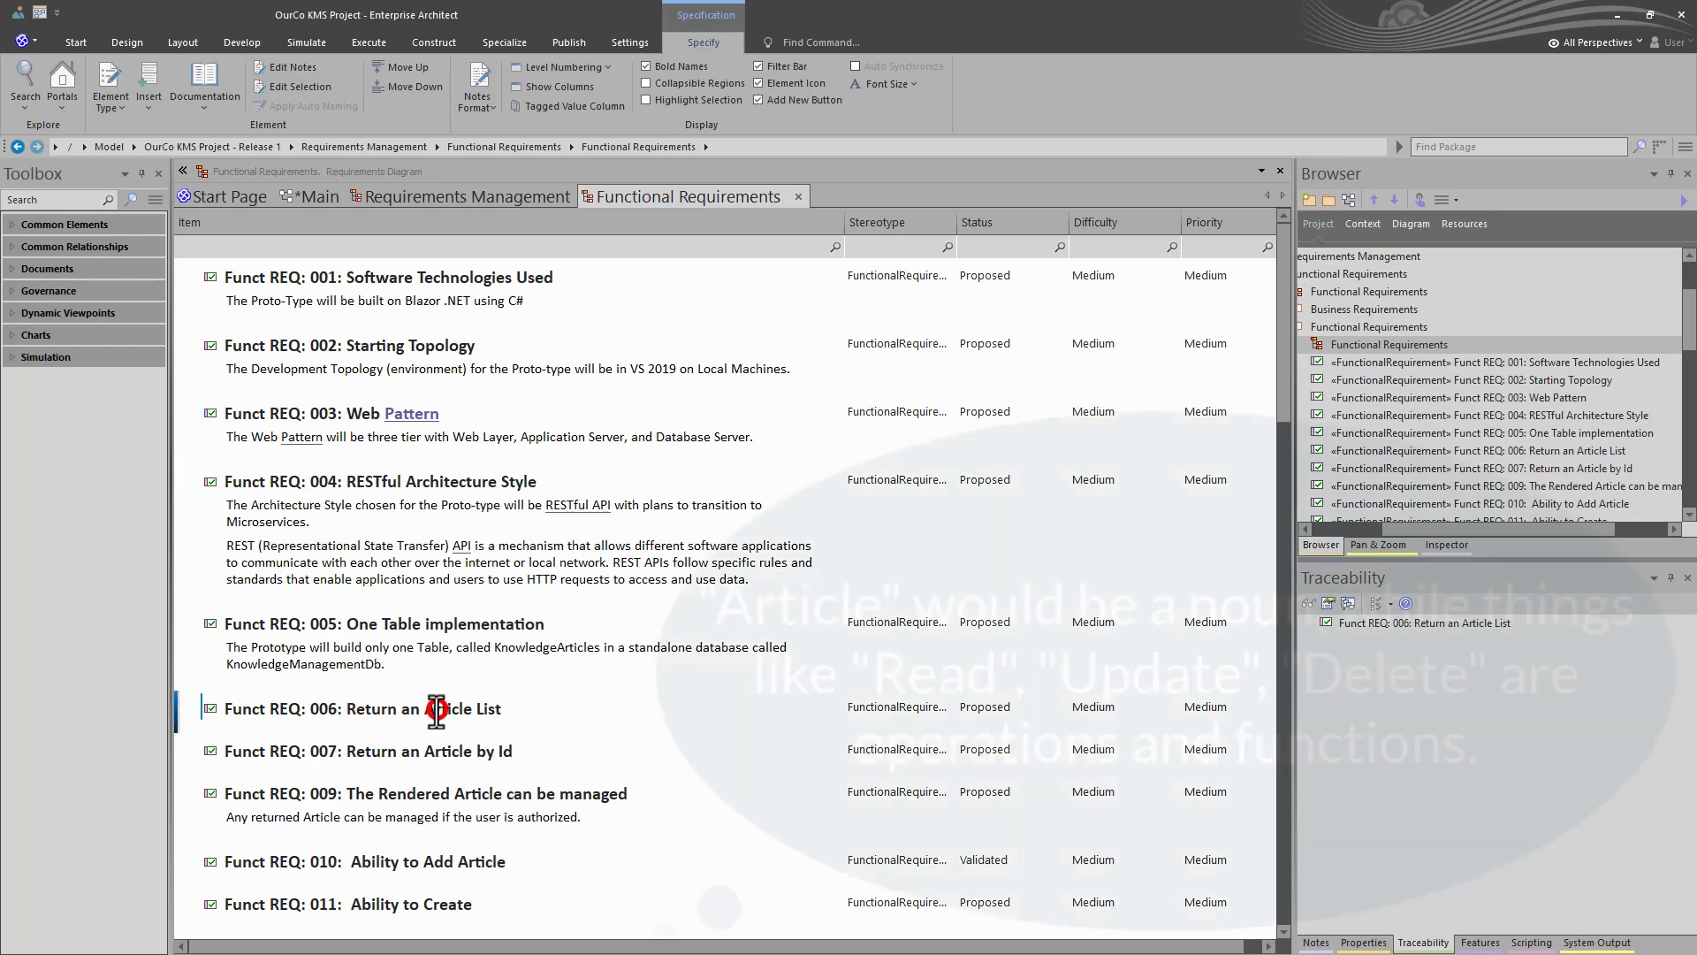
double_click(437, 711)
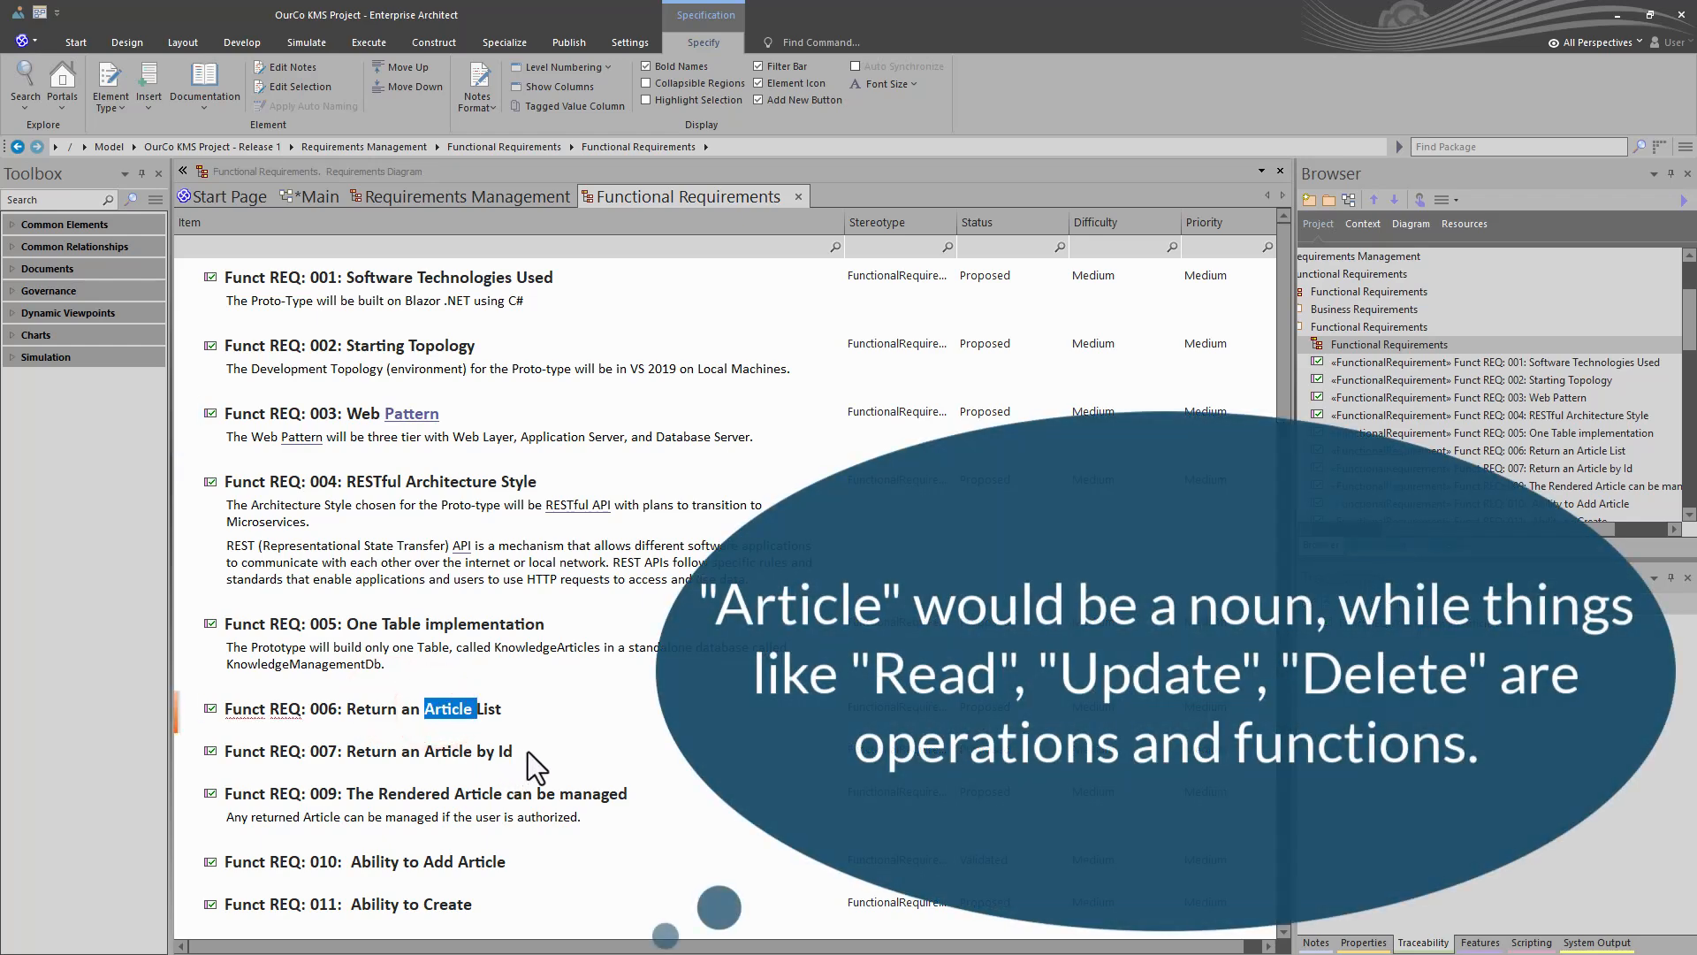
Step: Examine the requirements following 006 for design terms, highlighting "ORM" in the title of requirement 022
left_click(1286, 395)
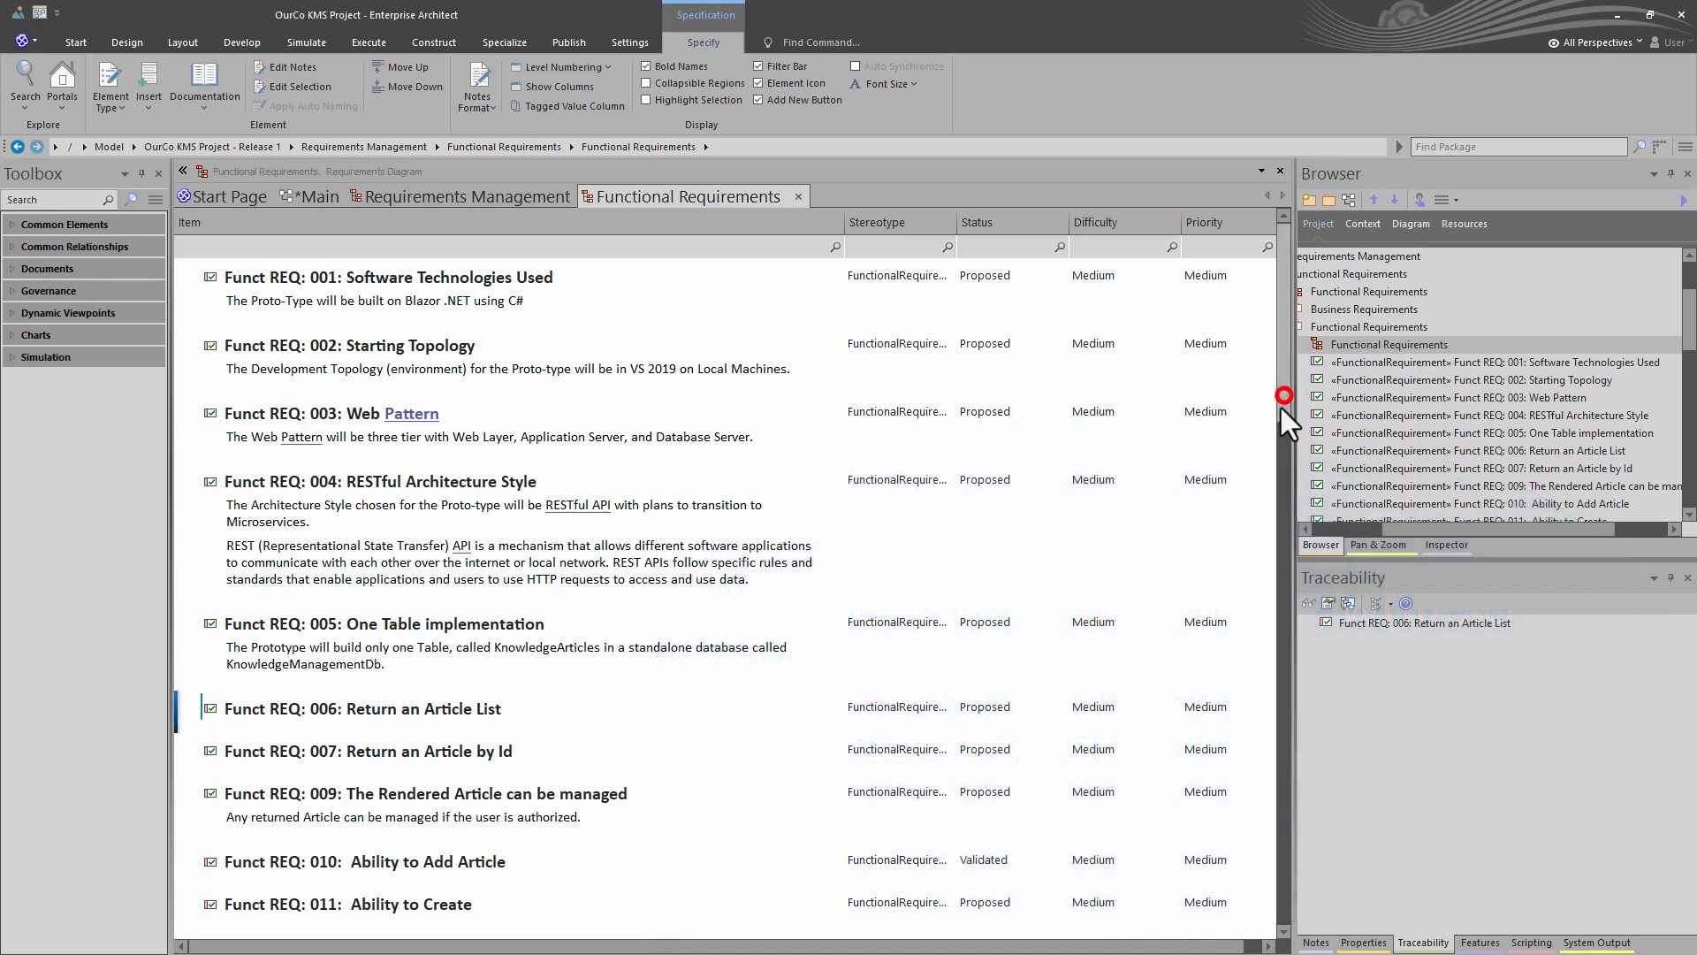
left_click(1086, 518)
scroll(1094, 545, "down", 3)
scroll(1095, 545, "down", 3)
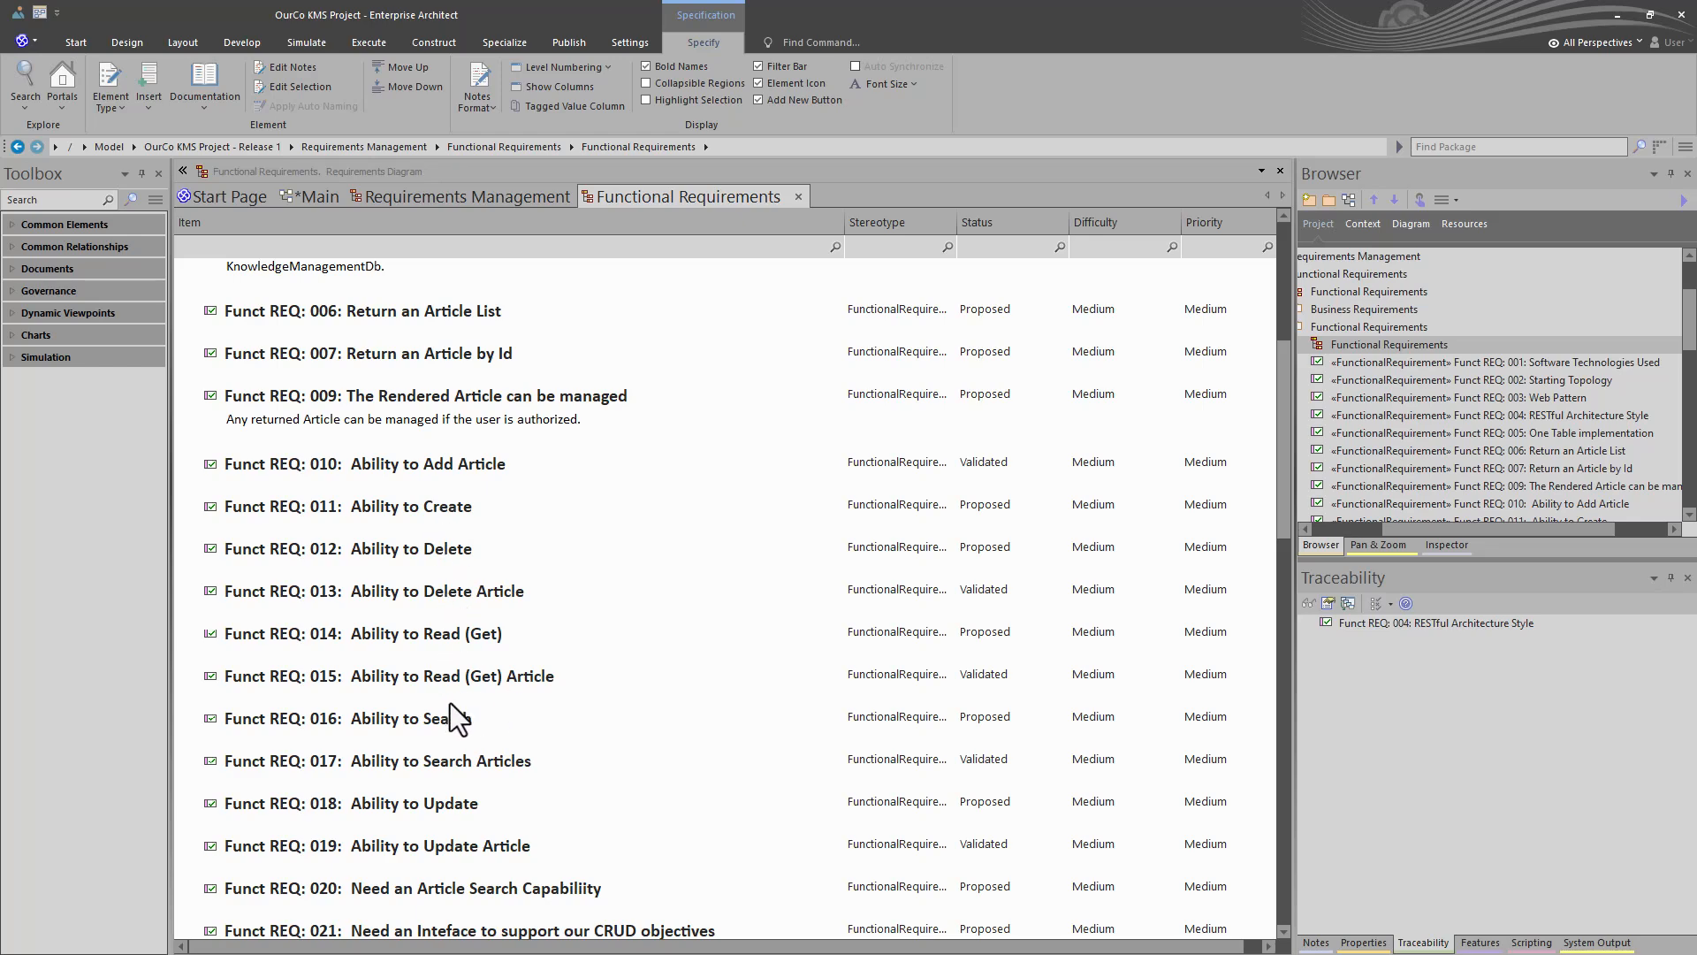
scroll(438, 715, "down", 4)
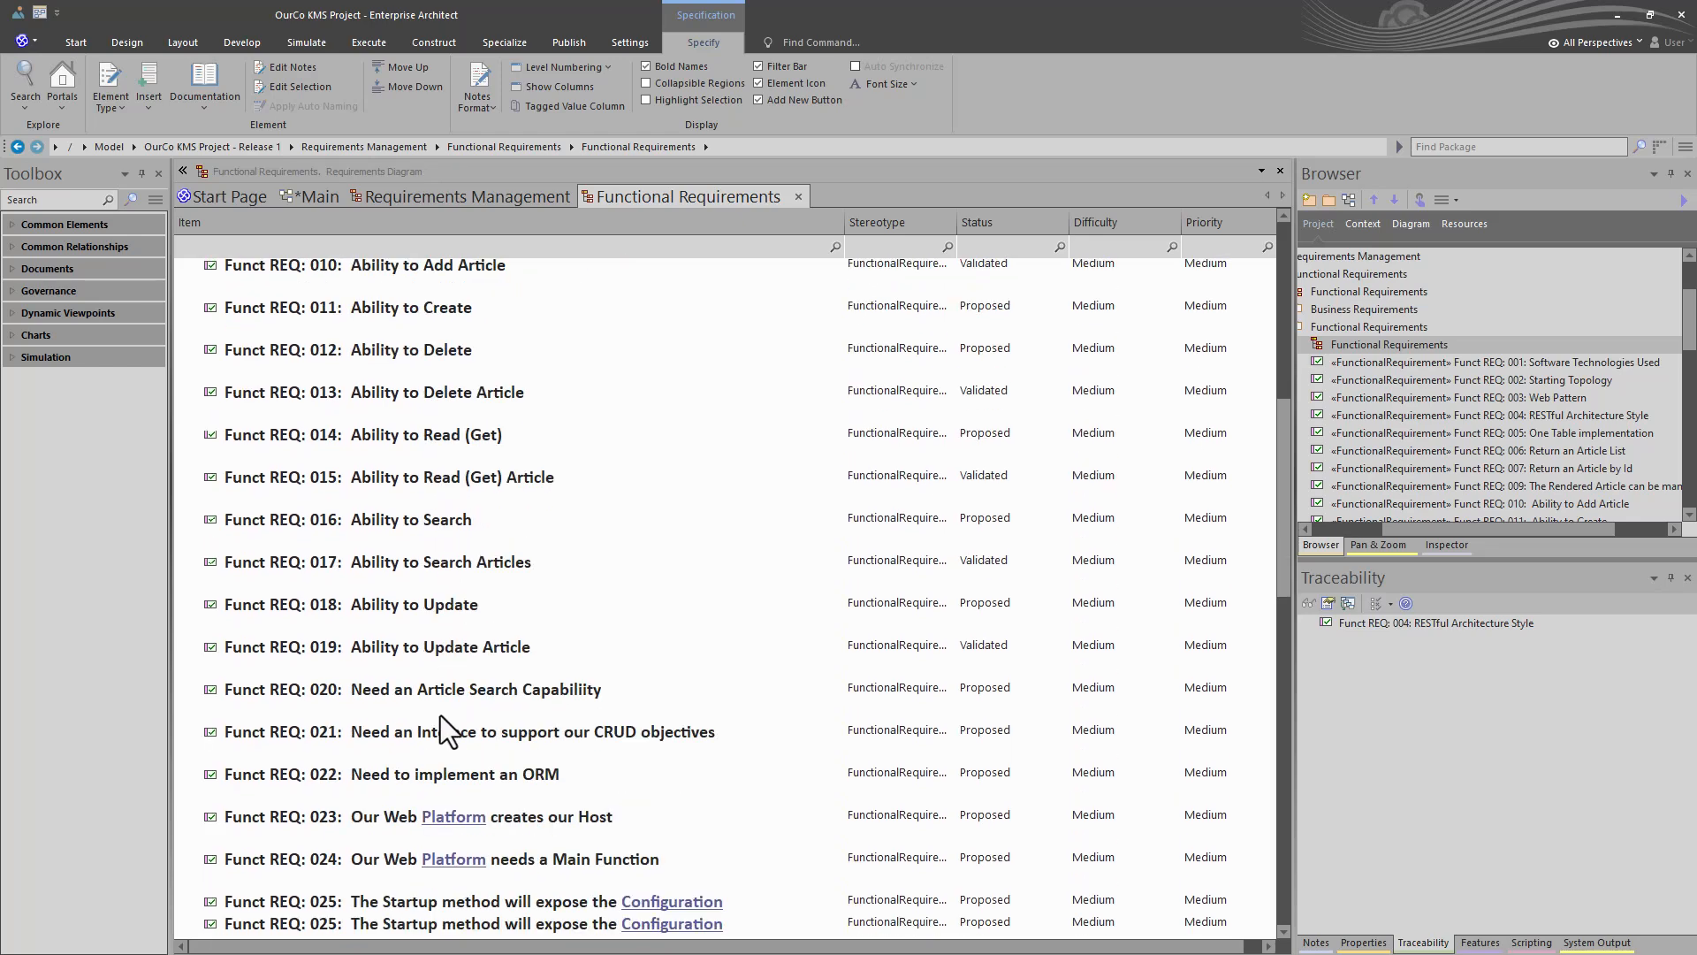
scroll(440, 714, "down", 1)
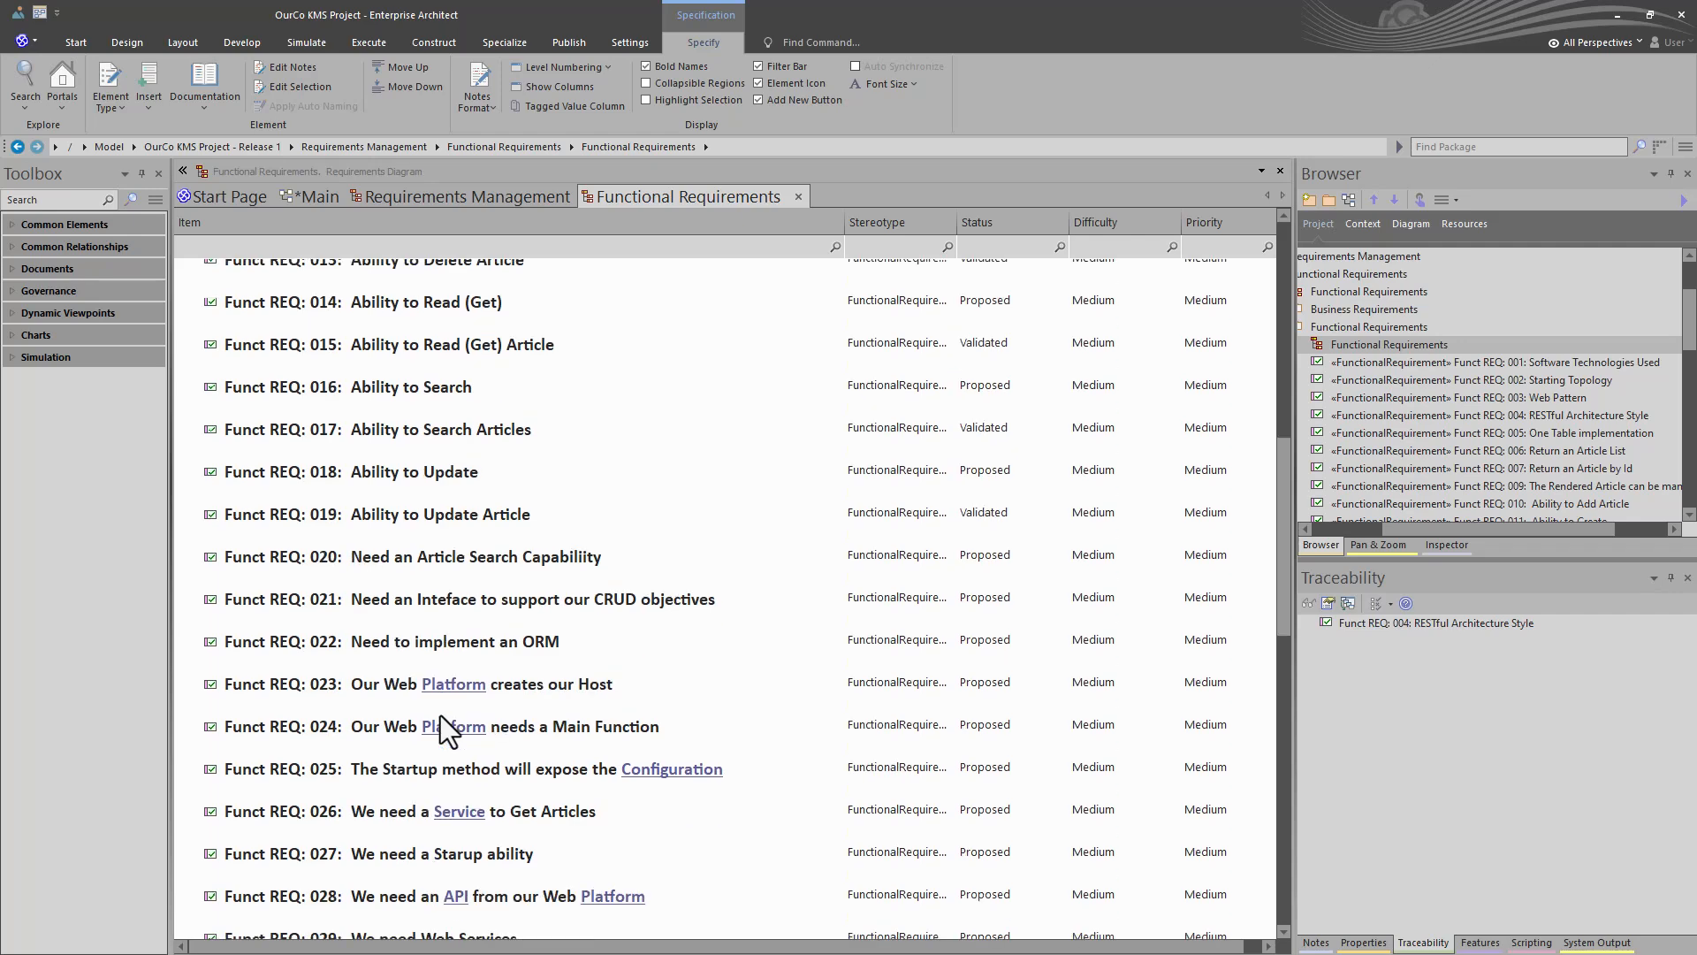
double_click(537, 642)
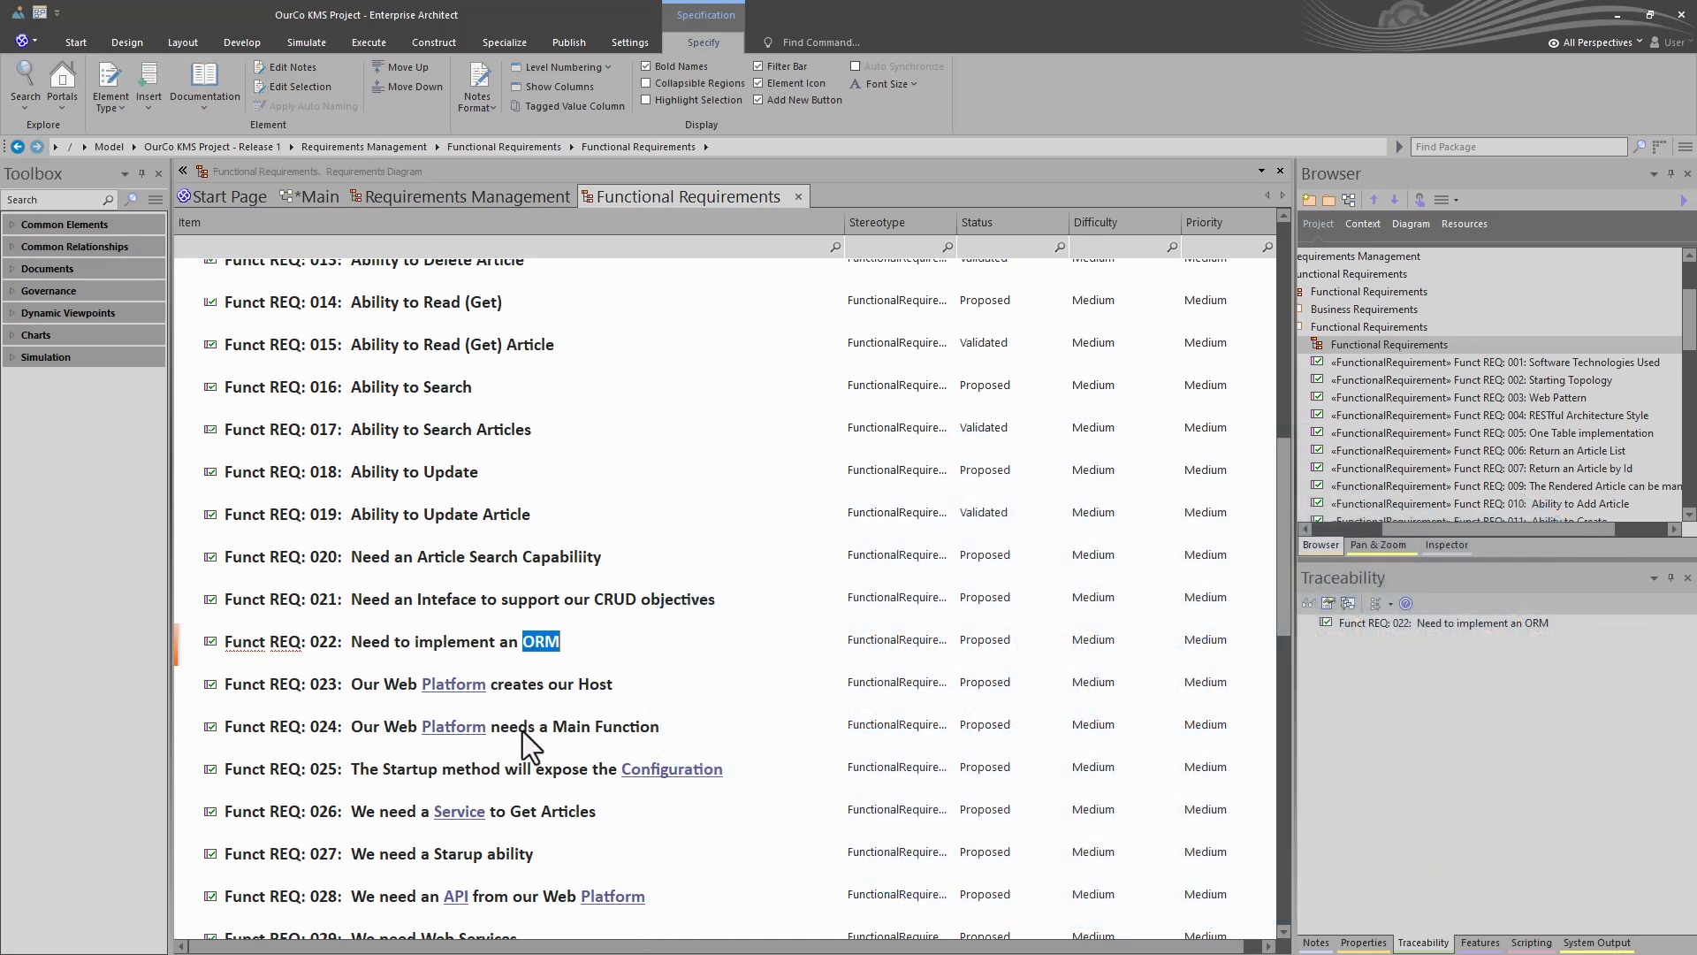
left_click(805, 571)
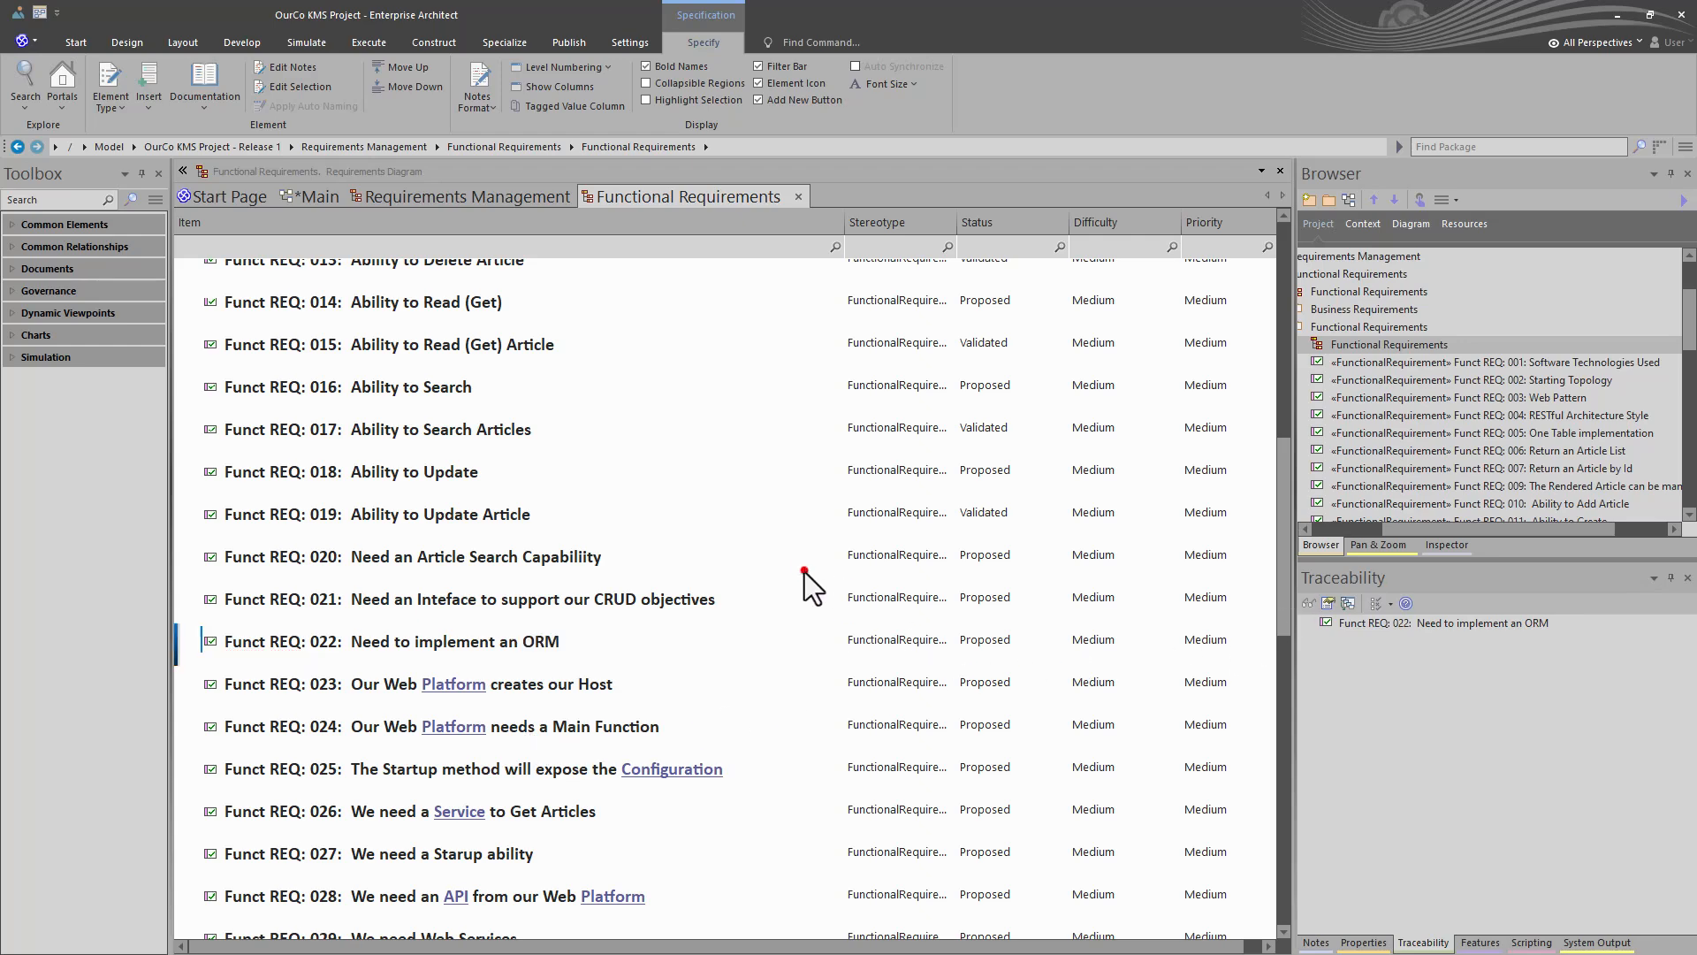
Step: Read through the rest of the specification to requirement 35, and review the whole list again back to requirement 001
scroll(794, 636, "down", 5)
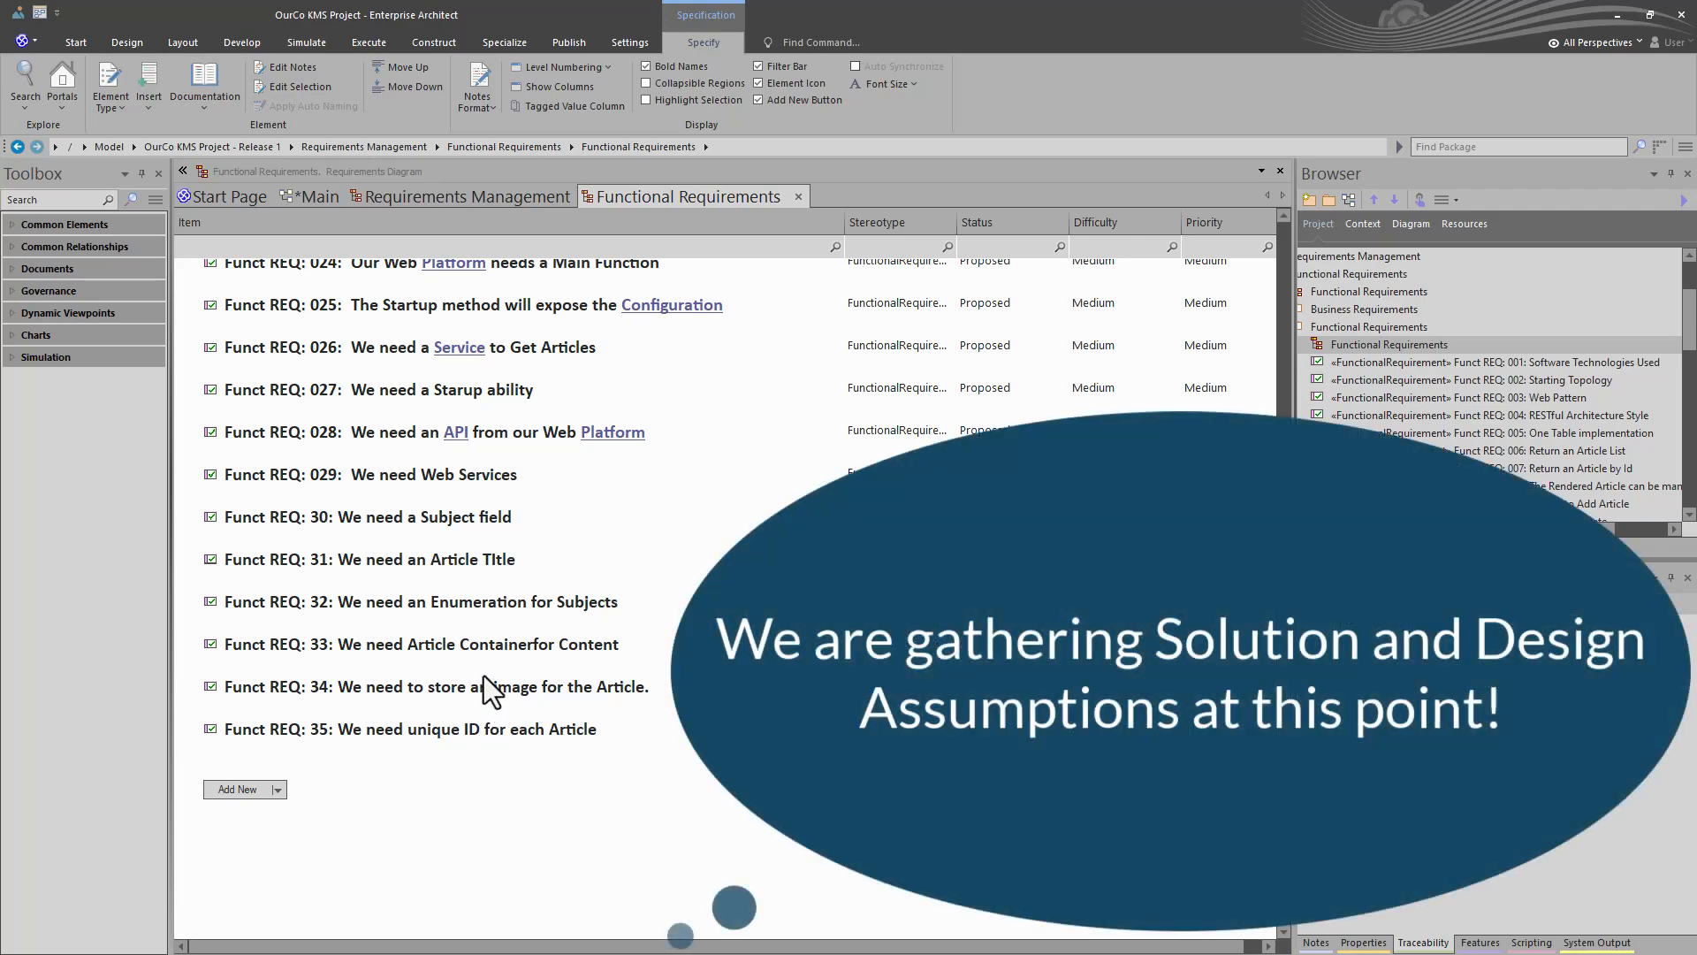
scroll(488, 671, "up", 10)
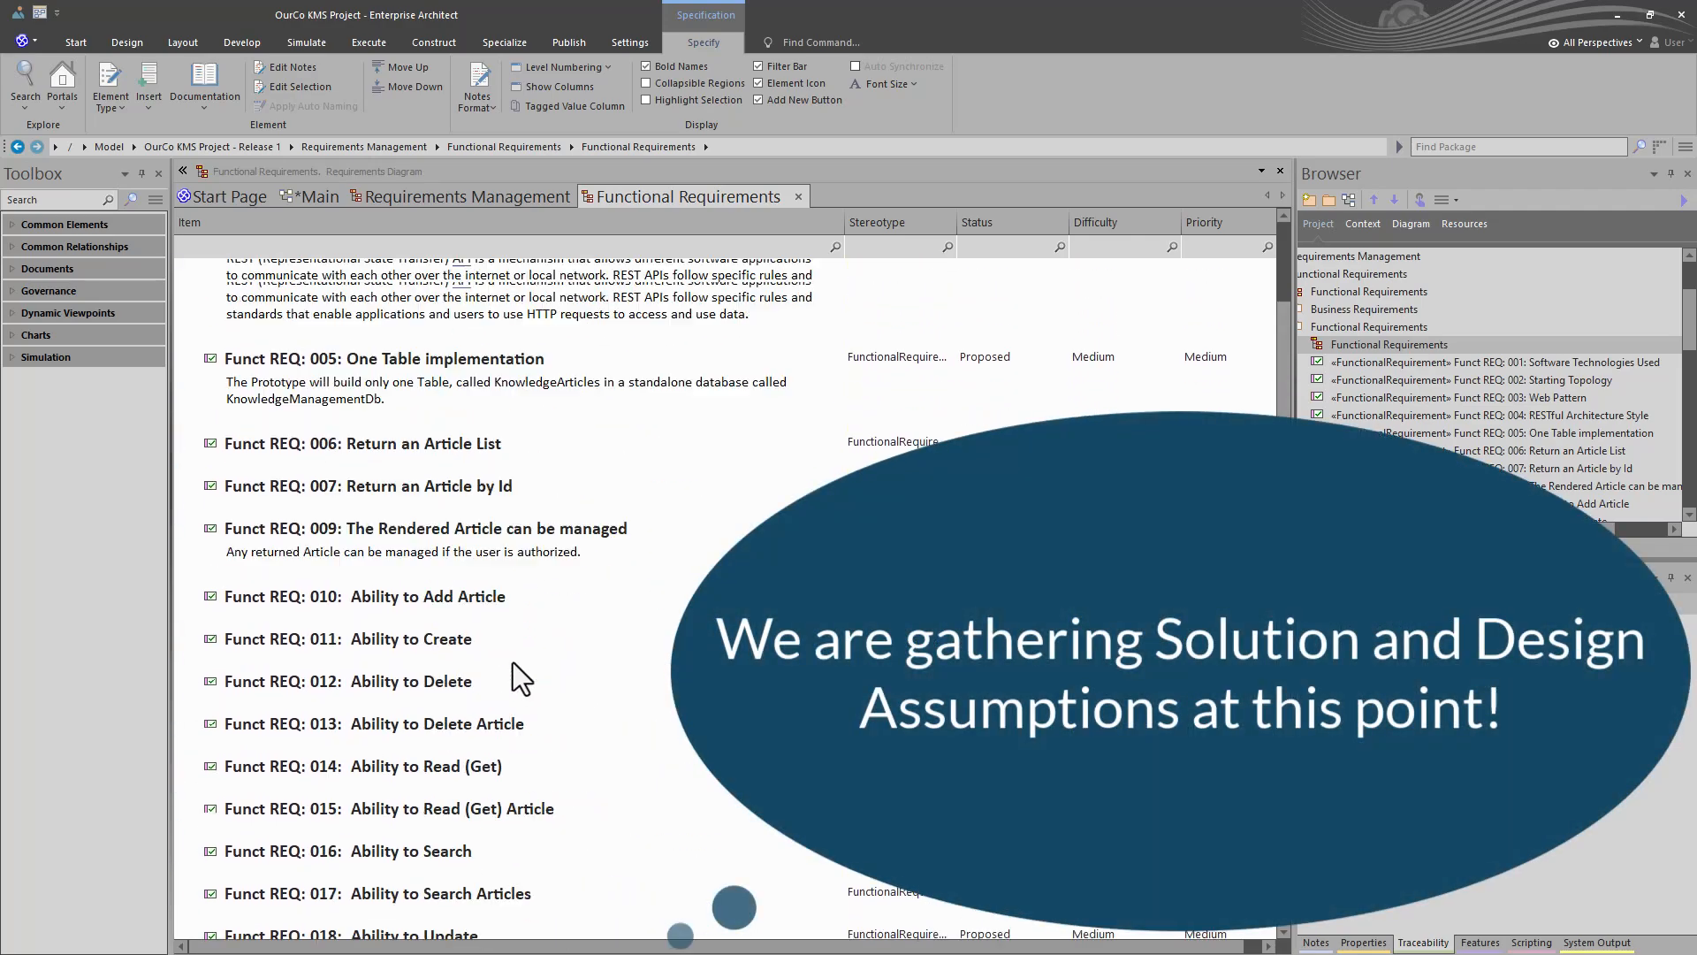
scroll(511, 661, "up", 4)
scroll(507, 660, "down", 5)
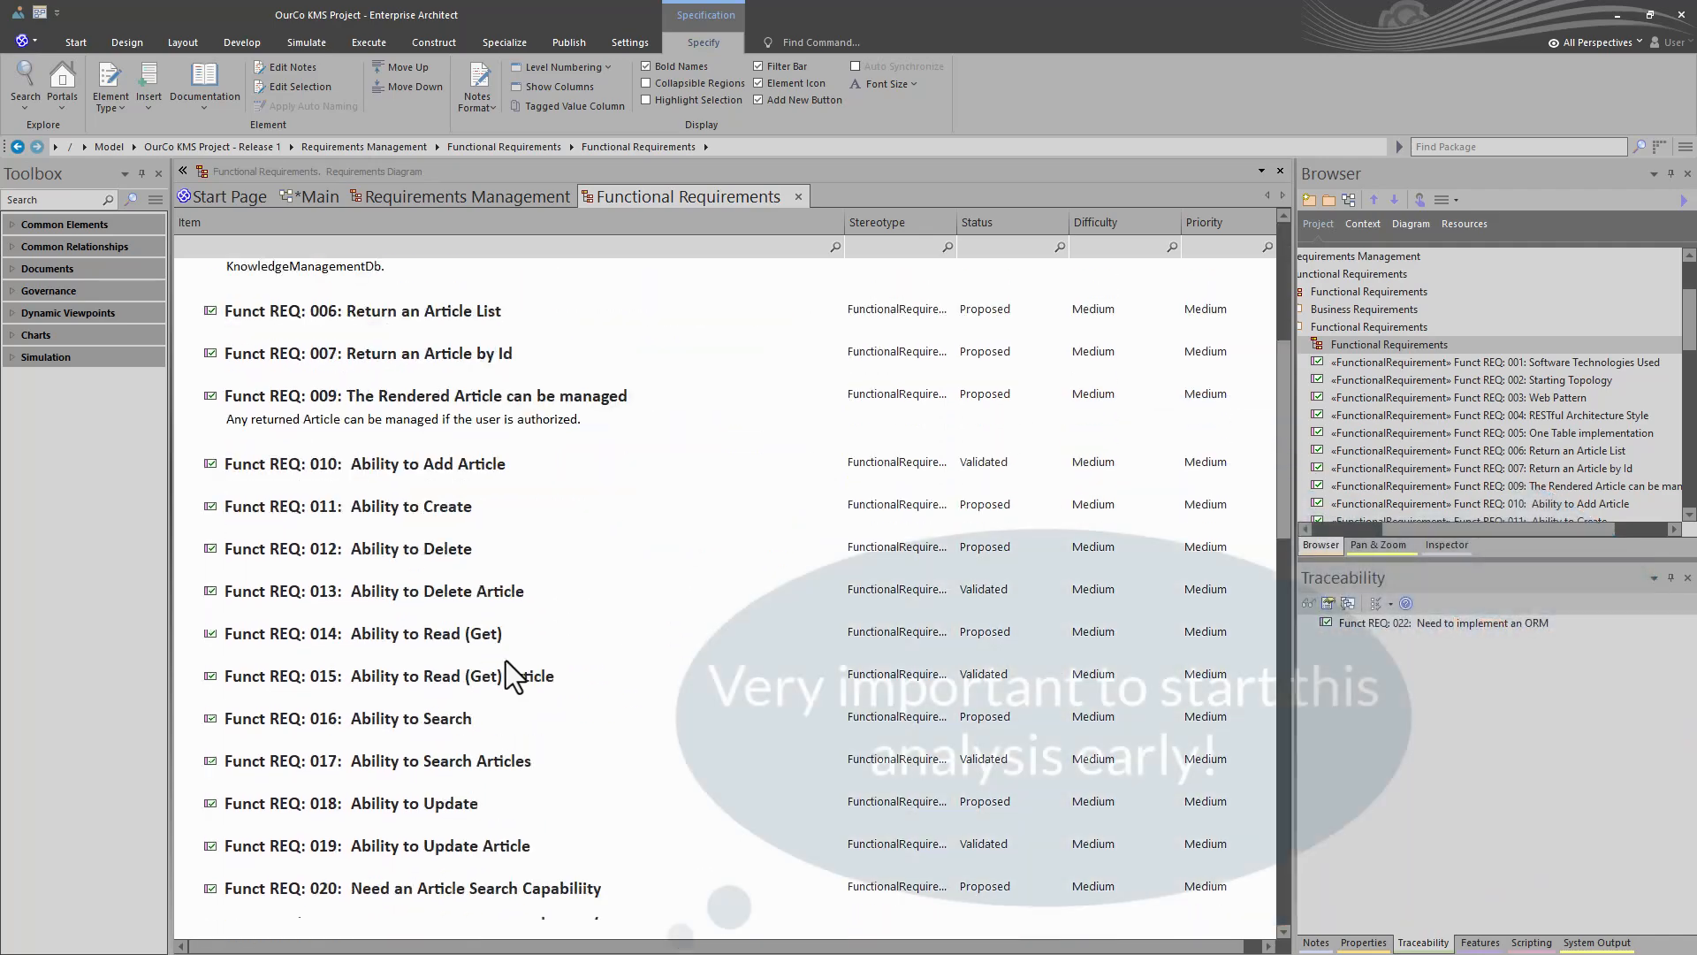
scroll(504, 661, "down", 7)
scroll(500, 661, "up", 3)
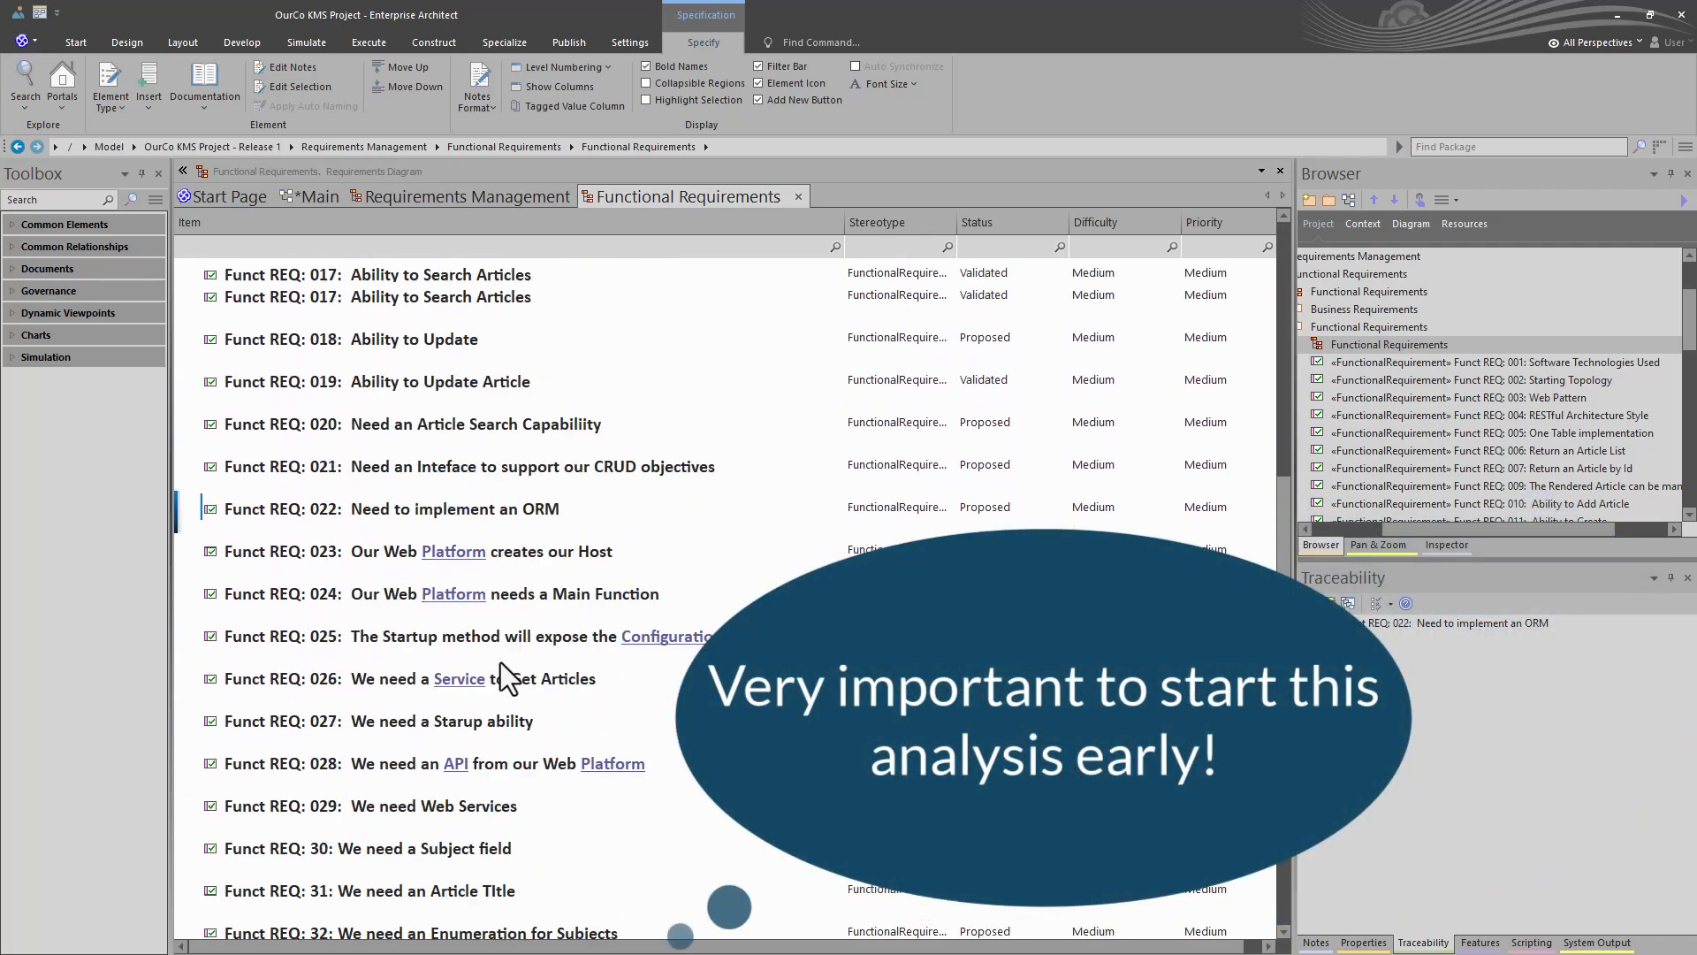
scroll(501, 661, "up", 8)
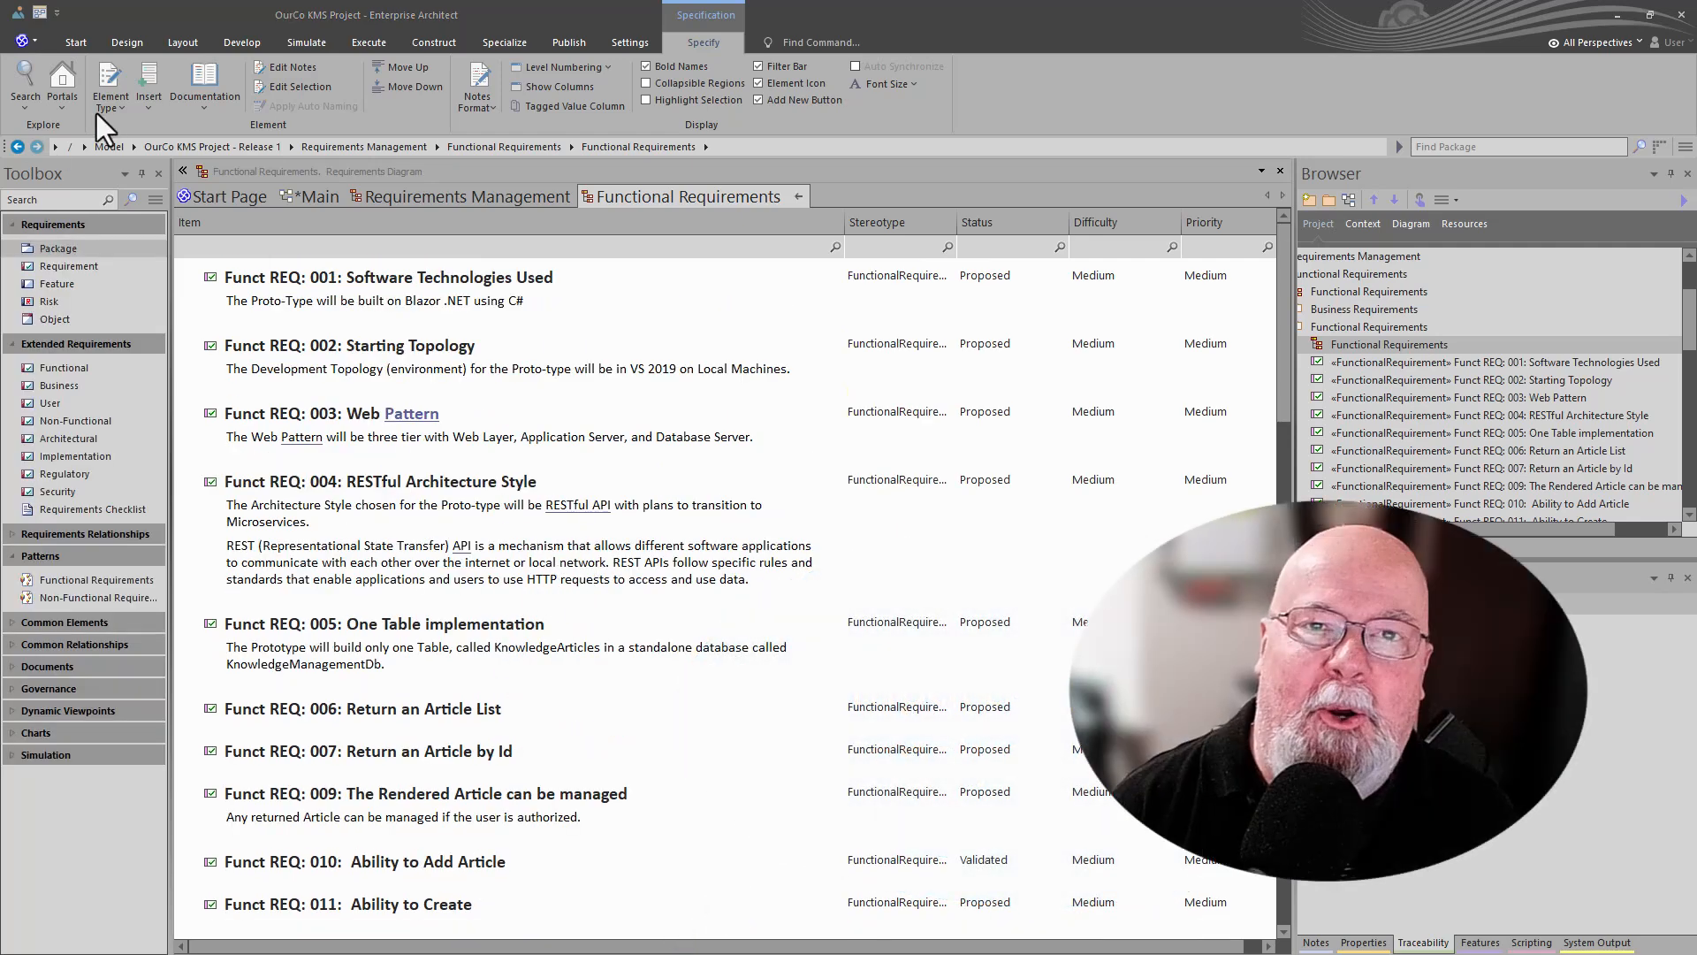
Step: Close the Functional Requirements and Requirements Management diagrams to return to the Main diagram
left_click(797, 194)
left_click(796, 195)
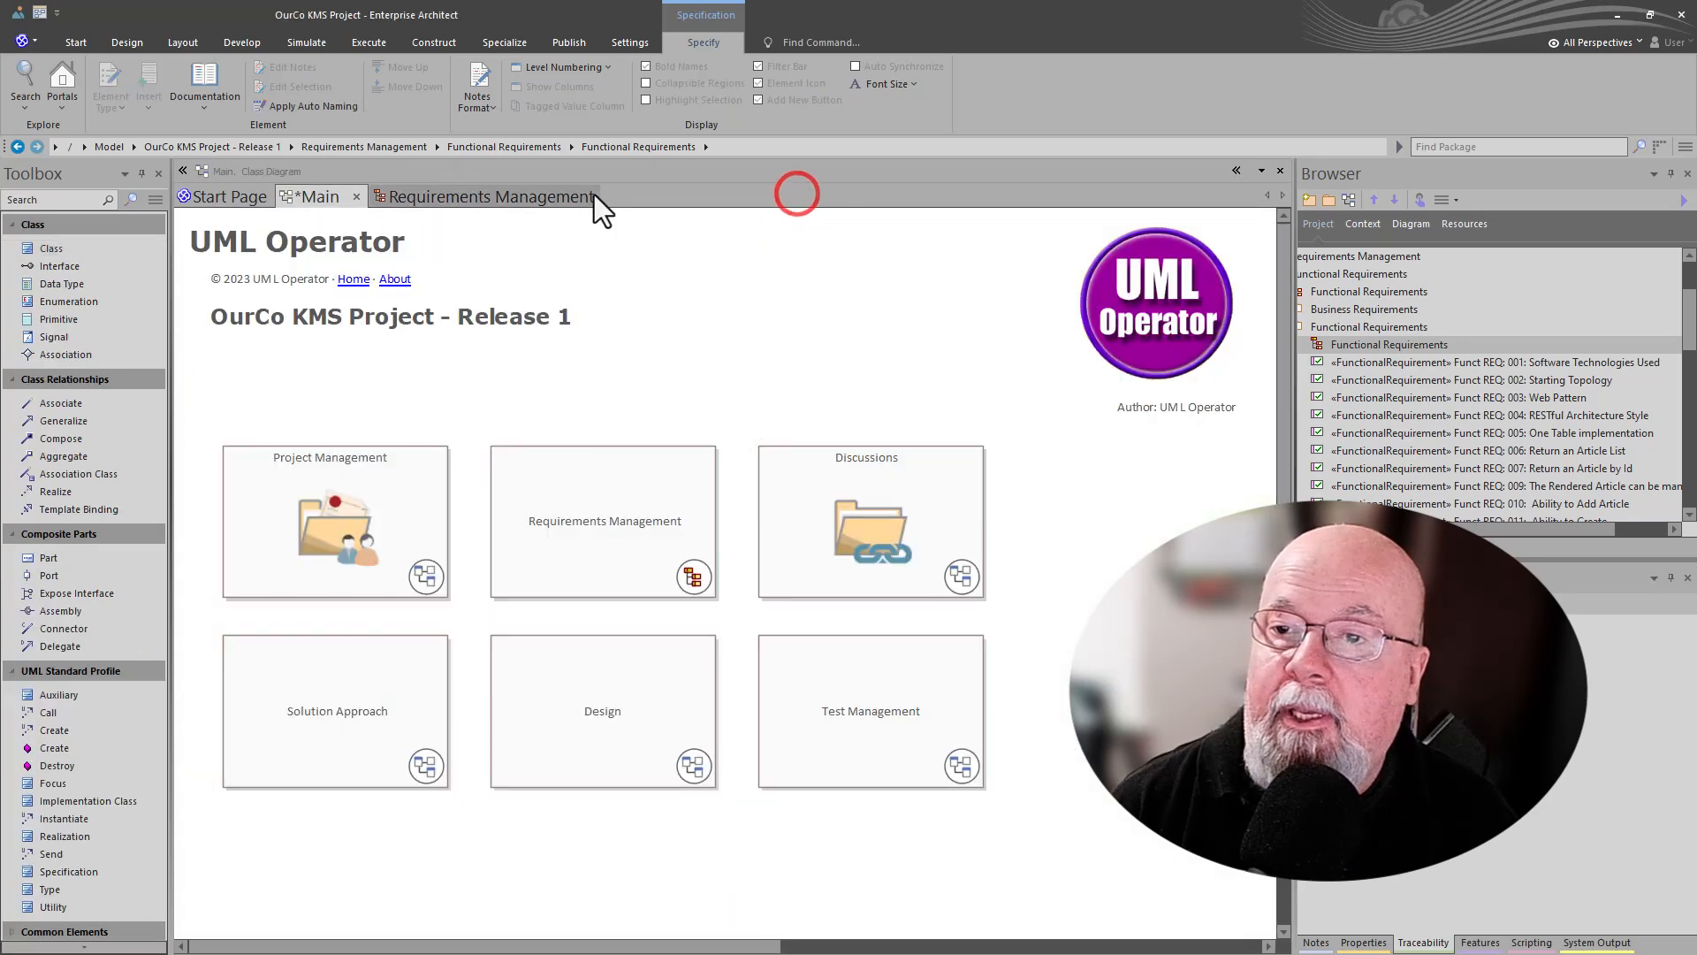
left_click(554, 198)
left_click(589, 197)
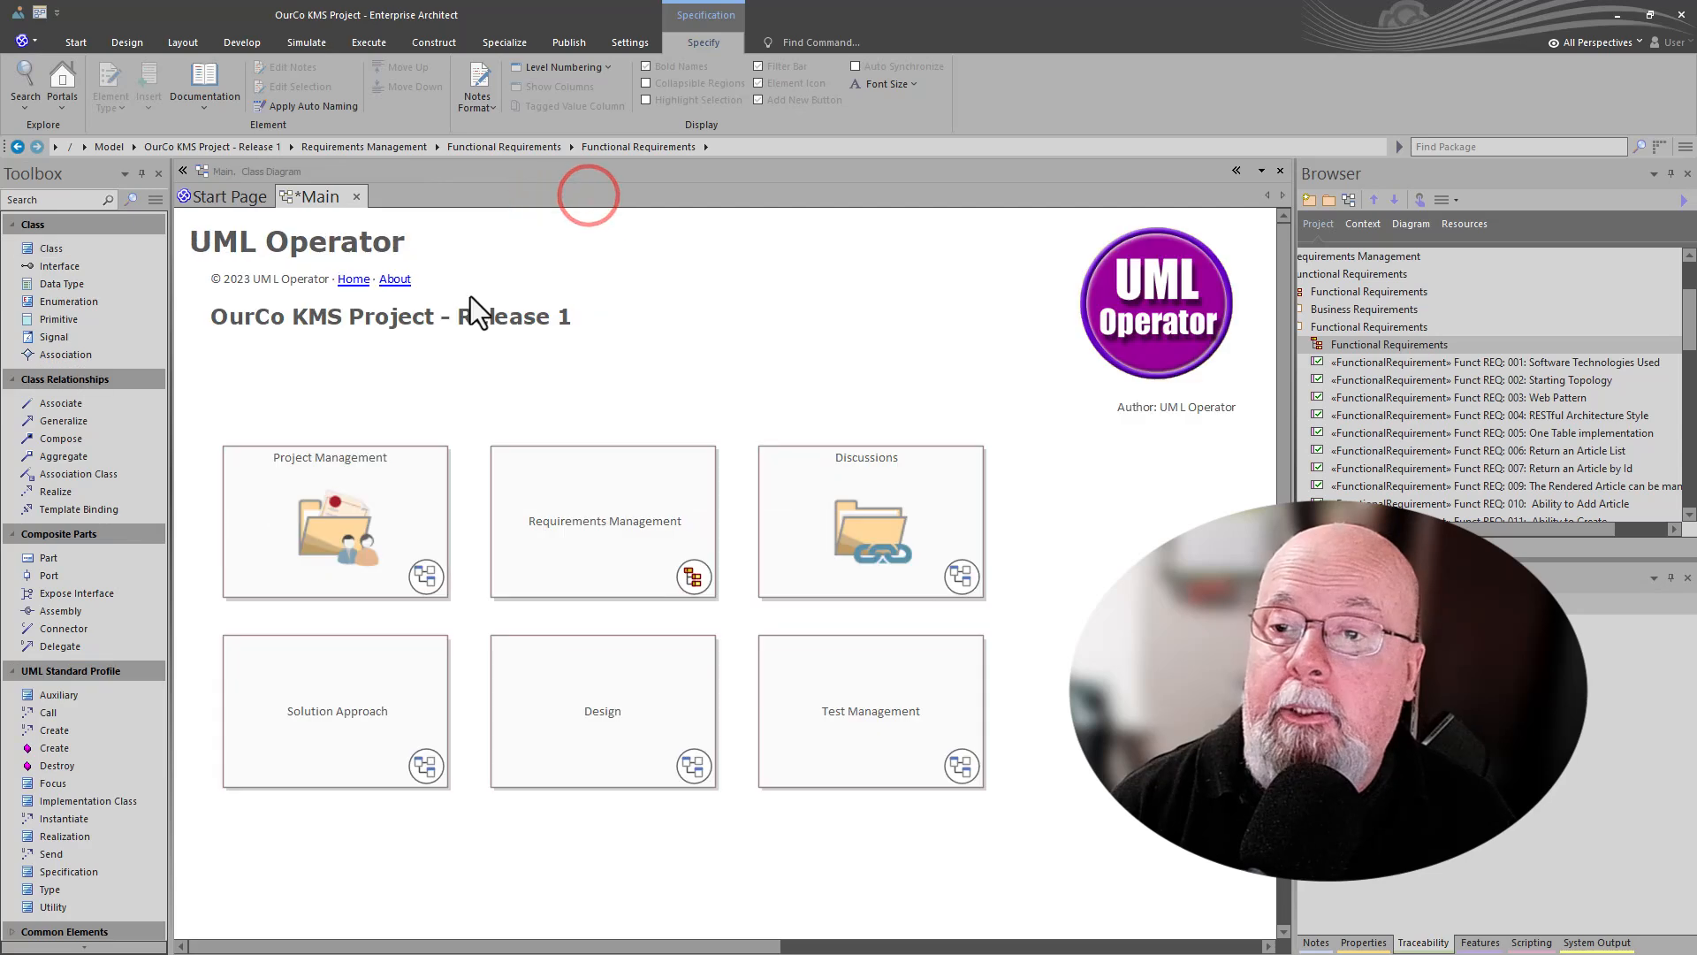
Step: Review the project packages on the Main diagram, selecting Solution Approach, Design, Project Management, Requirements Management, Discussions and Test Management
left_click(347, 761)
left_click(543, 753)
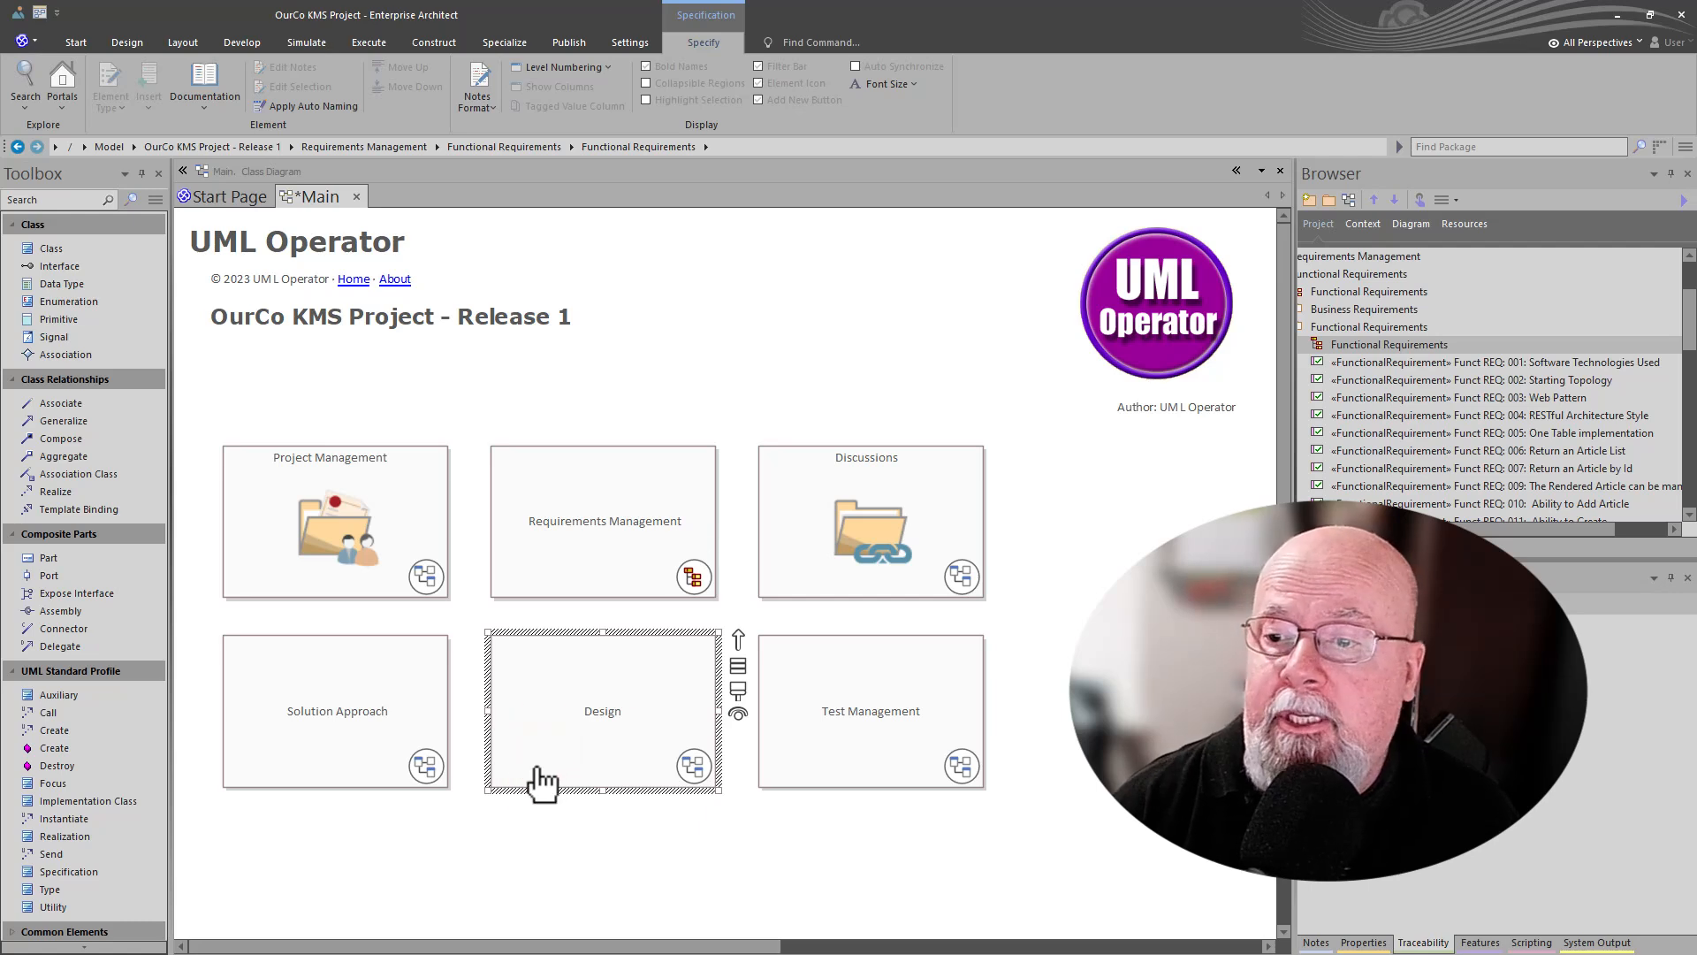
left_click(333, 534)
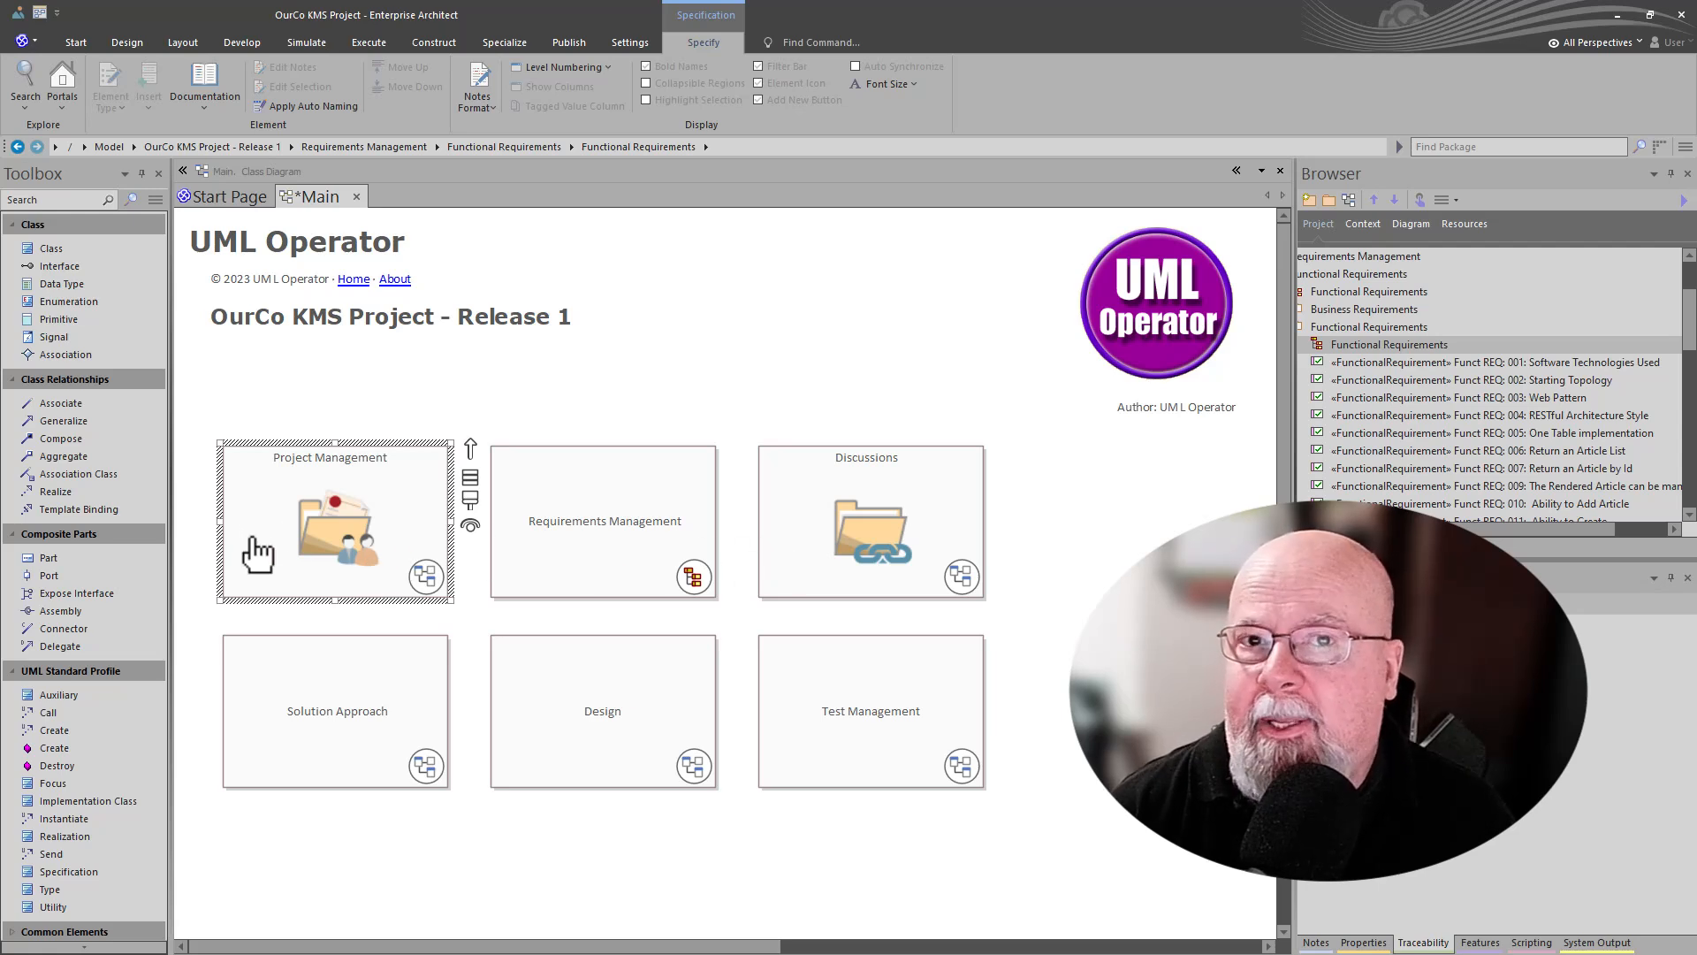
left_click(619, 555)
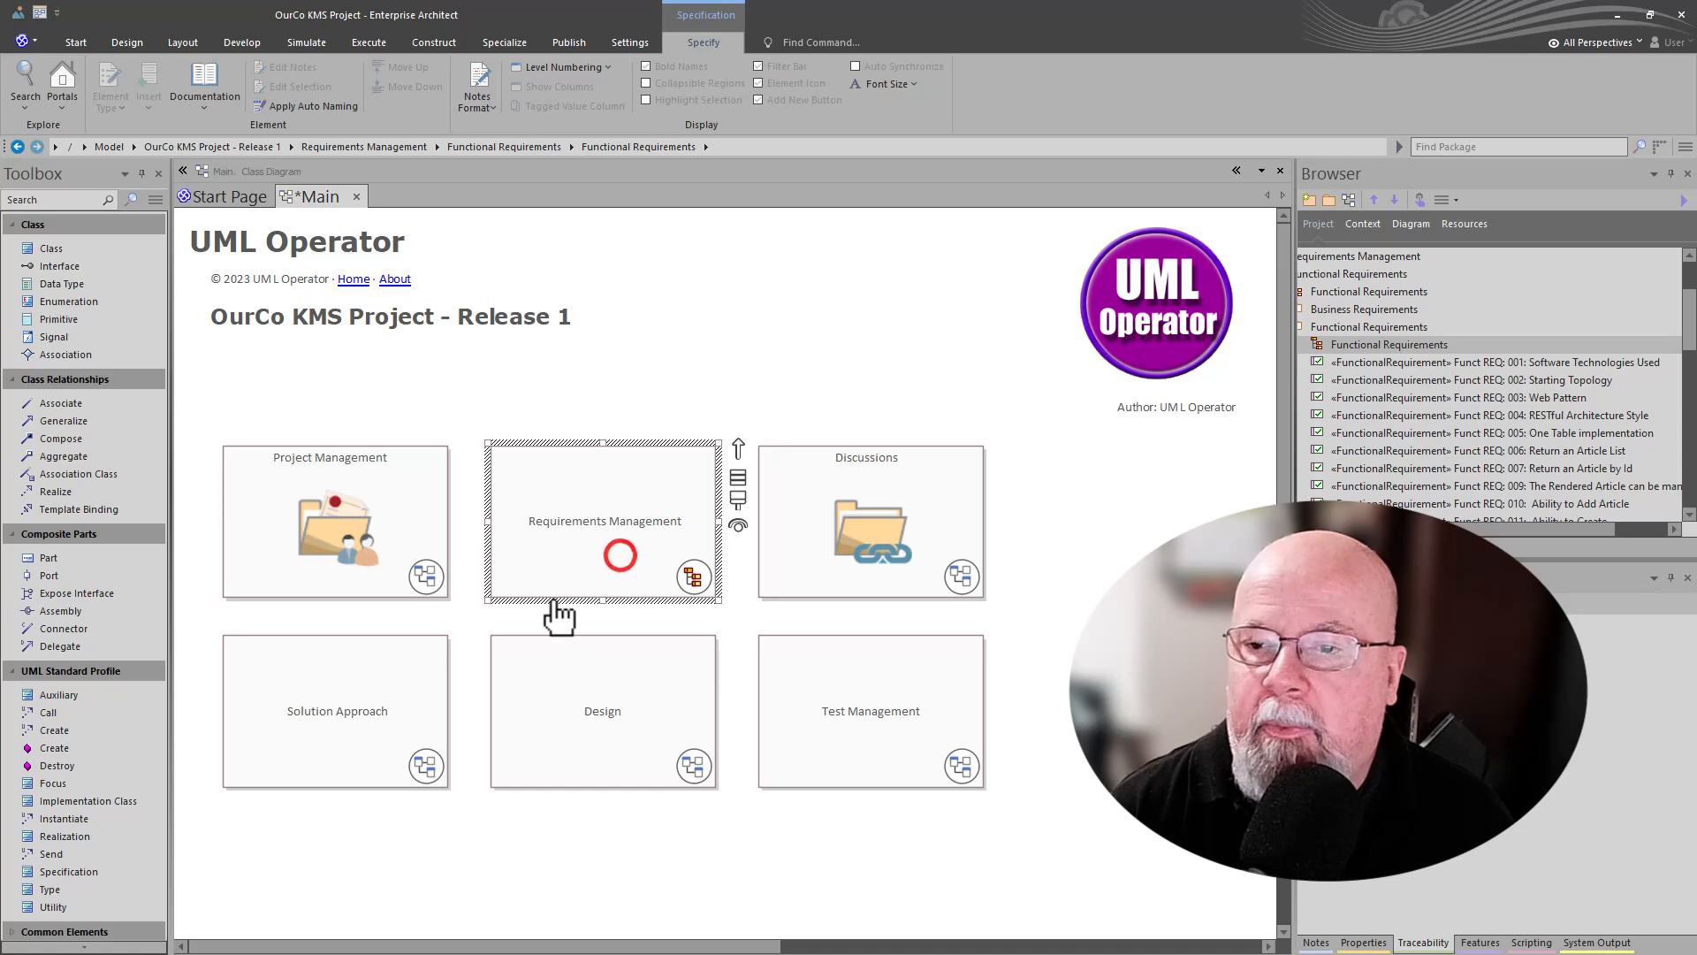
left_click(346, 707)
left_click(543, 716)
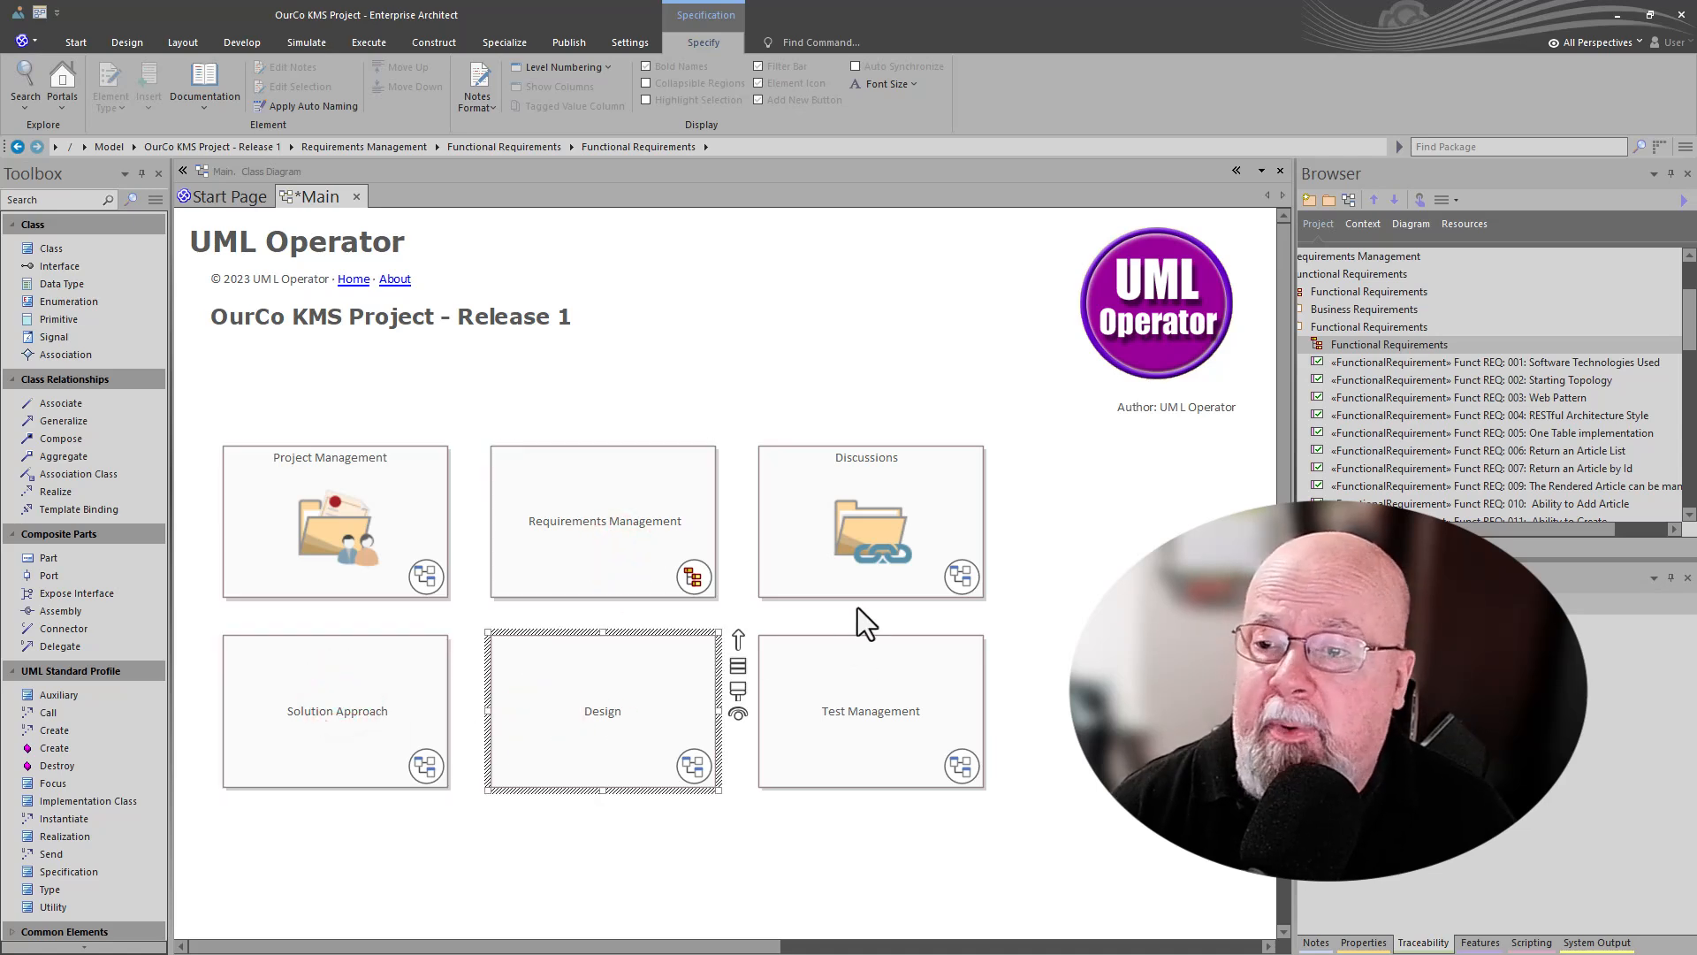
left_click(862, 537)
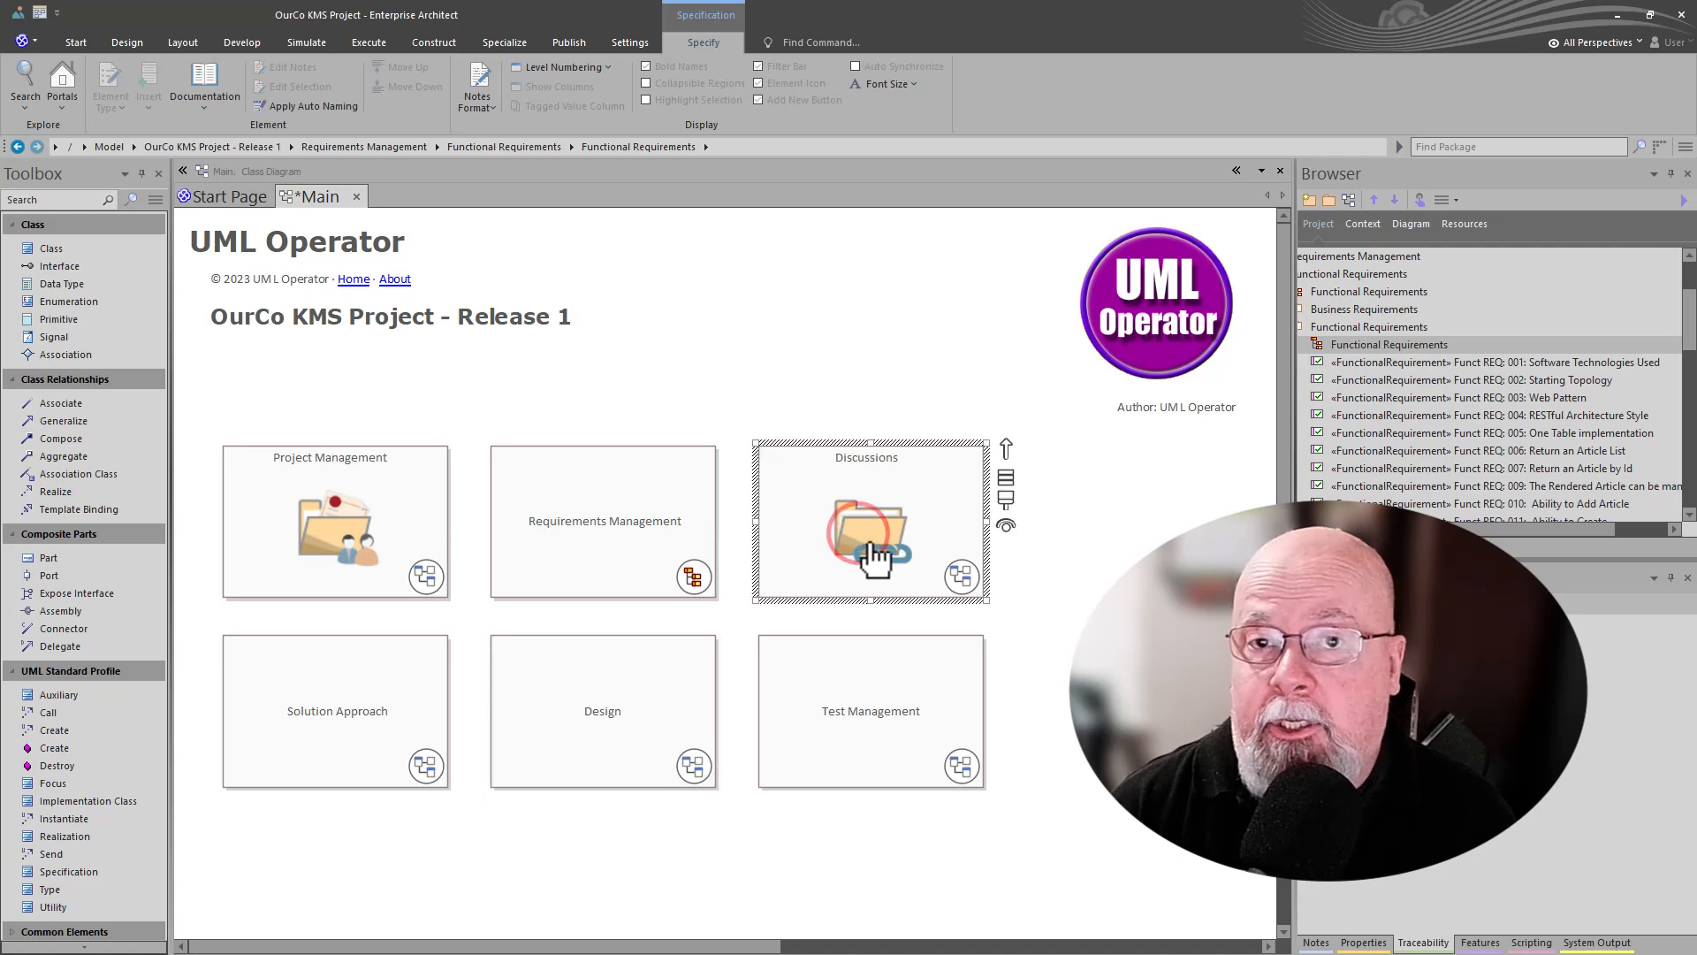
left_click(890, 721)
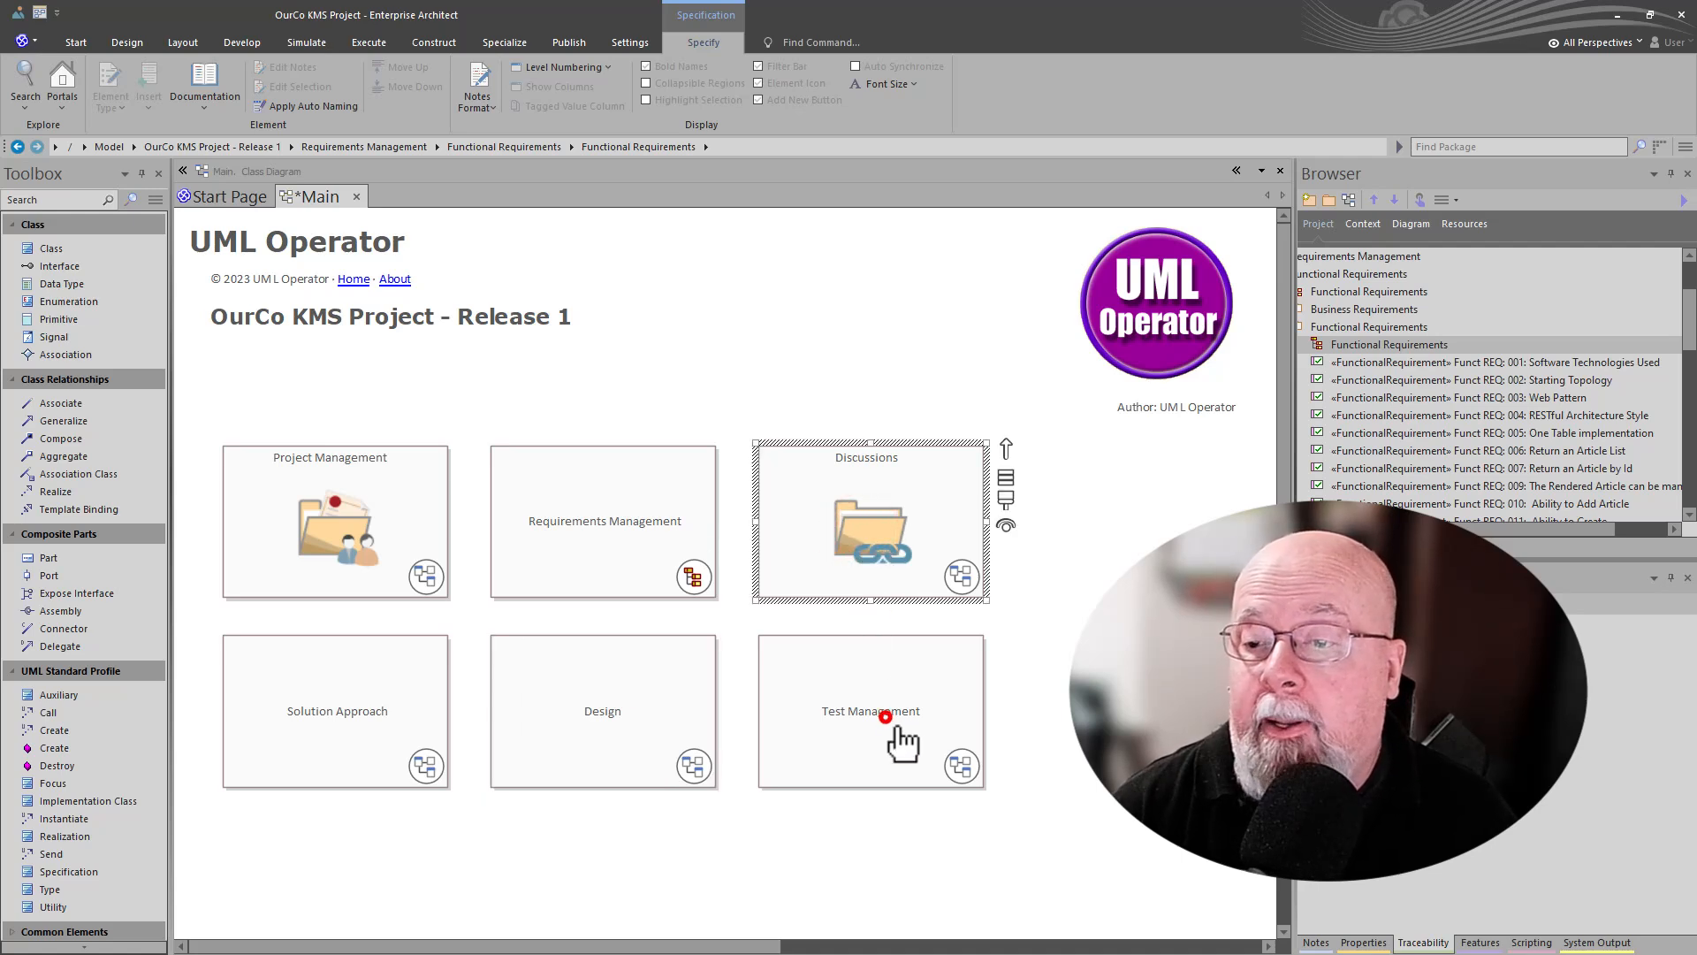